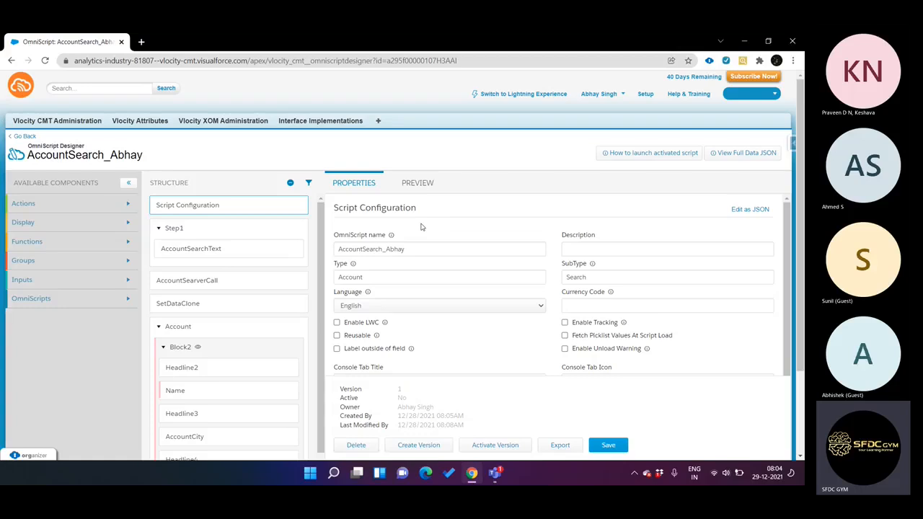
Step: Examine the SetDataClone element's value map and its JSON node references to the Block2 account fields
scroll(422, 228, down, 2)
scroll(262, 326, down, 2)
scroll(262, 327, up, 3)
click(222, 306)
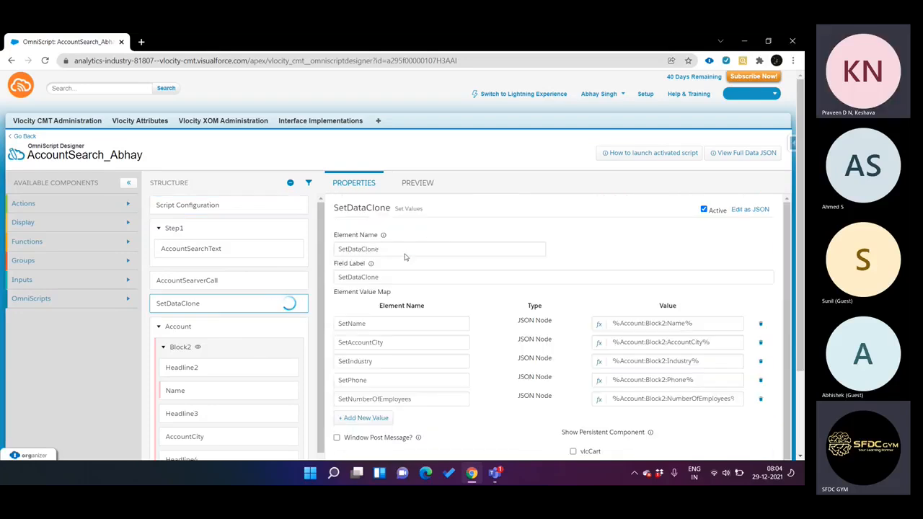
scroll(463, 272, down, 1)
scroll(464, 272, down, 3)
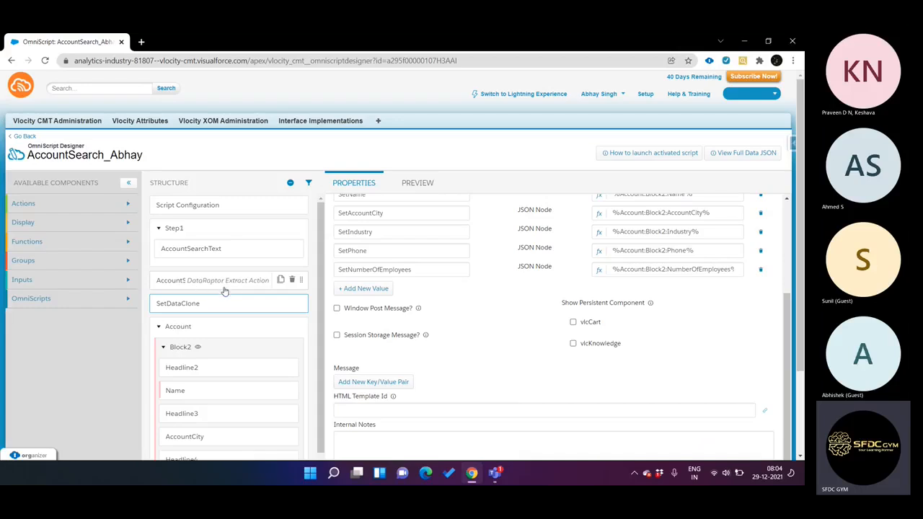
scroll(223, 289, down, 1)
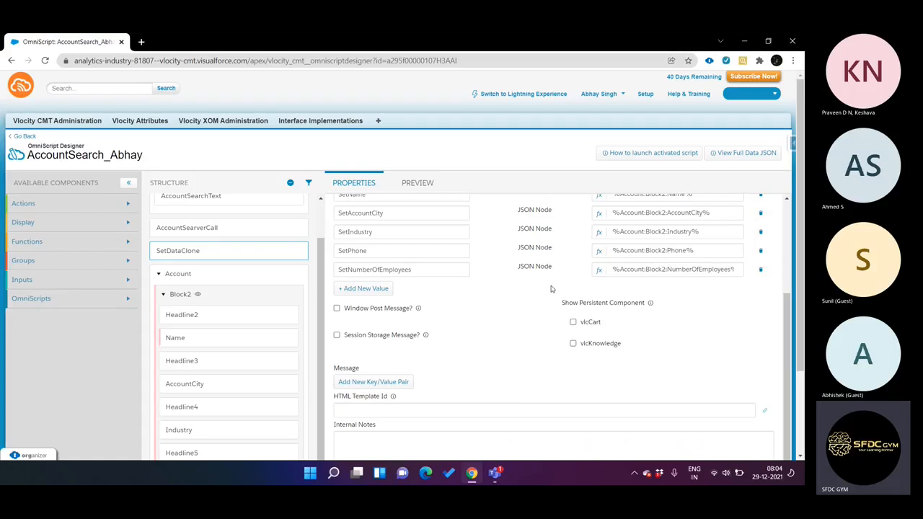
scroll(553, 290, up, 3)
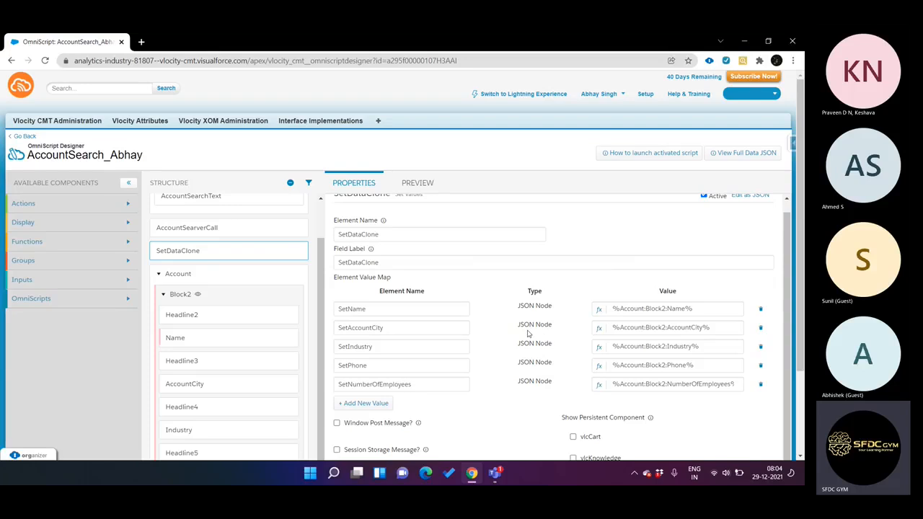
scroll(483, 310, down, 2)
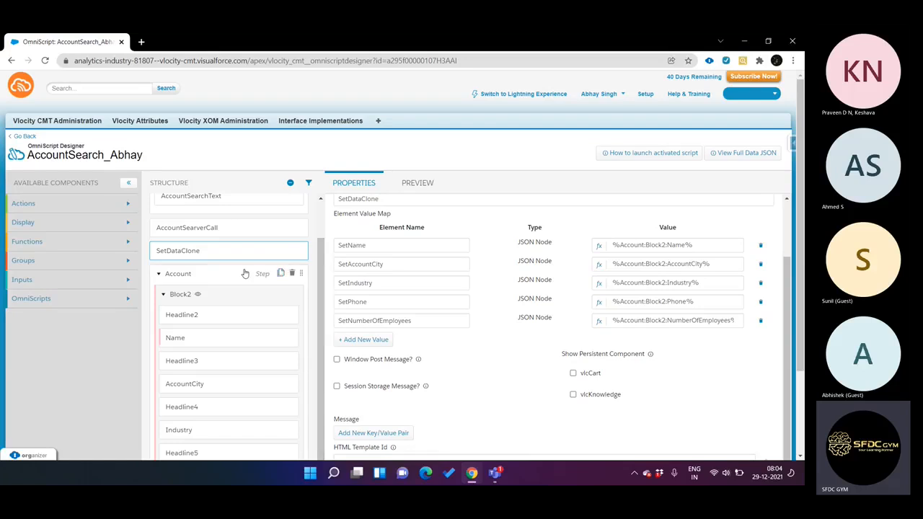
Step: Review the SetValues2 element and the IF expression behind its isChanged value, comparing SetName with the Block2 account name
scroll(258, 283, down, 3)
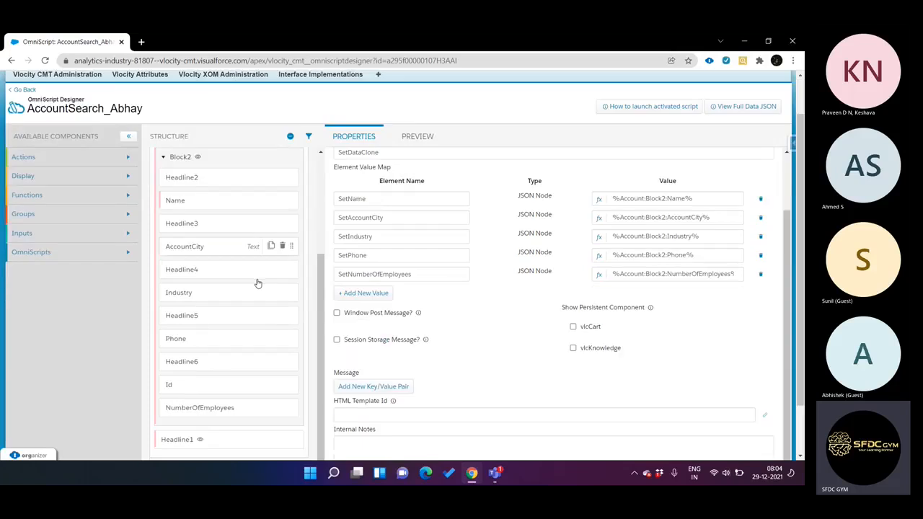
scroll(258, 283, down, 1)
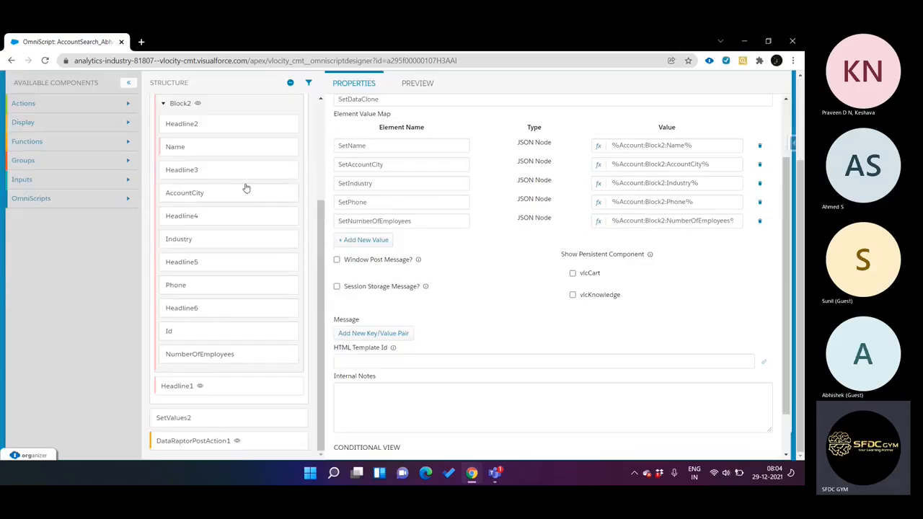
click(191, 418)
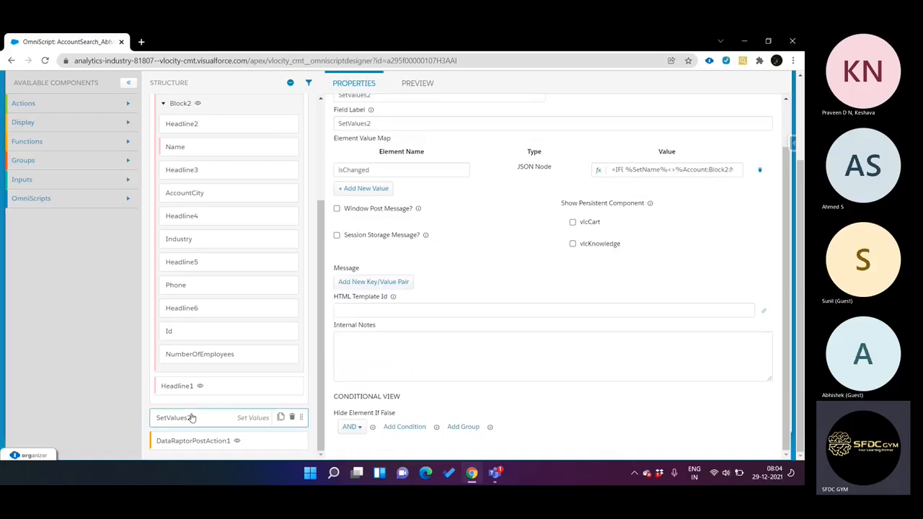
scroll(245, 308, up, 3)
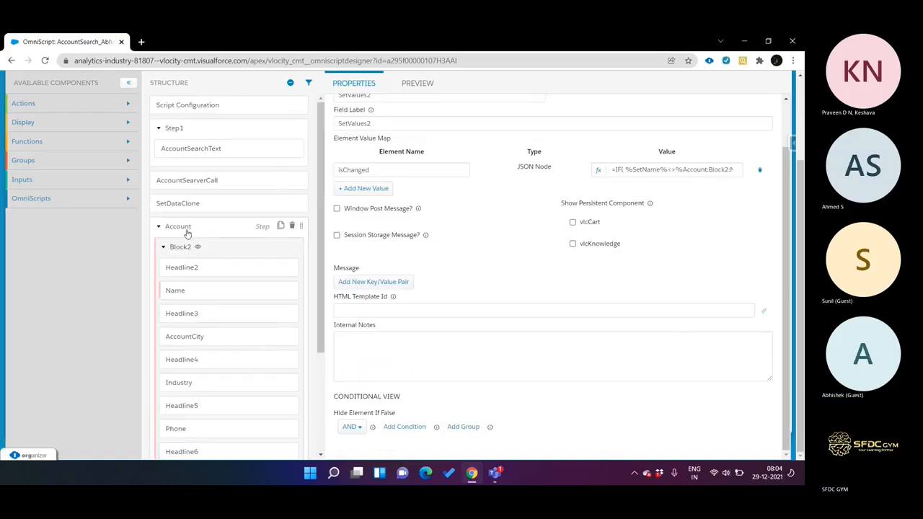
scroll(202, 235, down, 3)
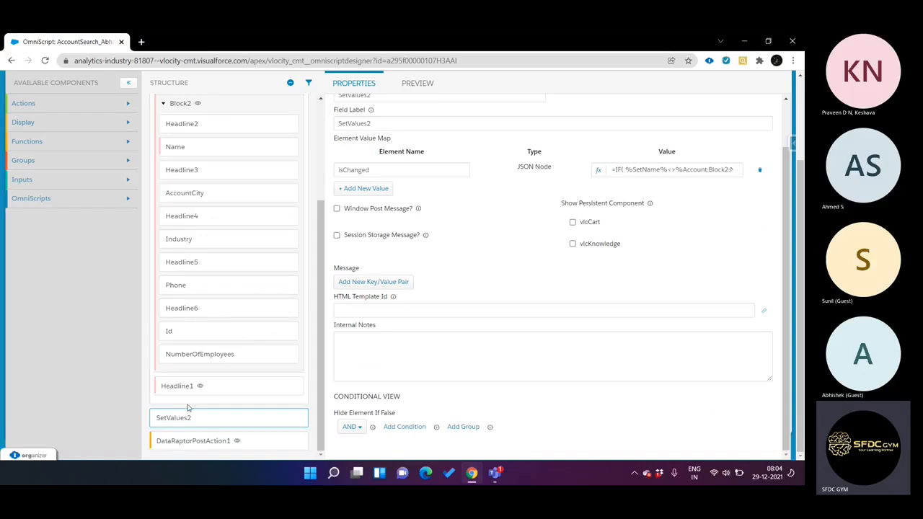
scroll(223, 231, up, 3)
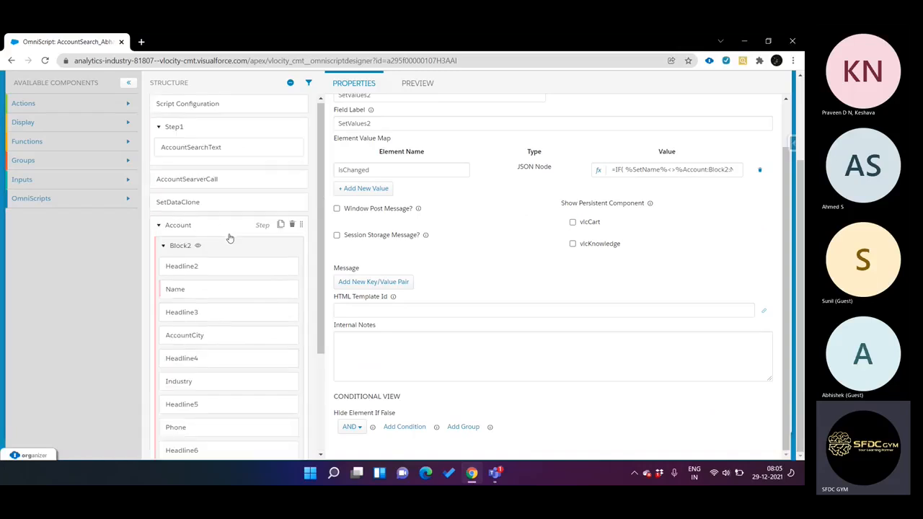
scroll(230, 238, down, 3)
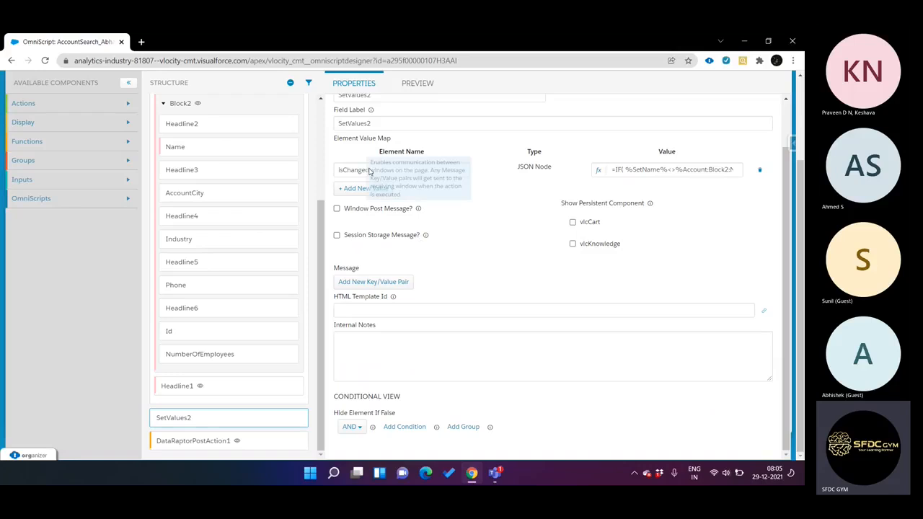
click(598, 169)
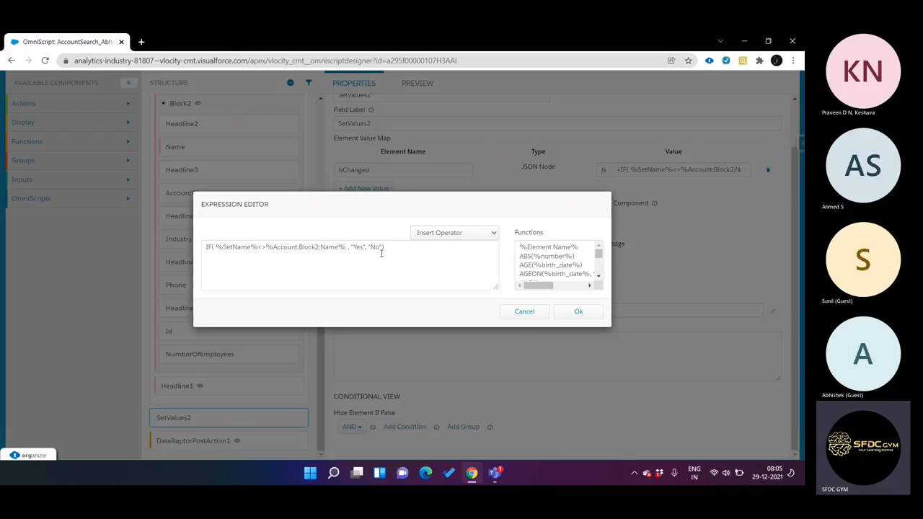
click(574, 313)
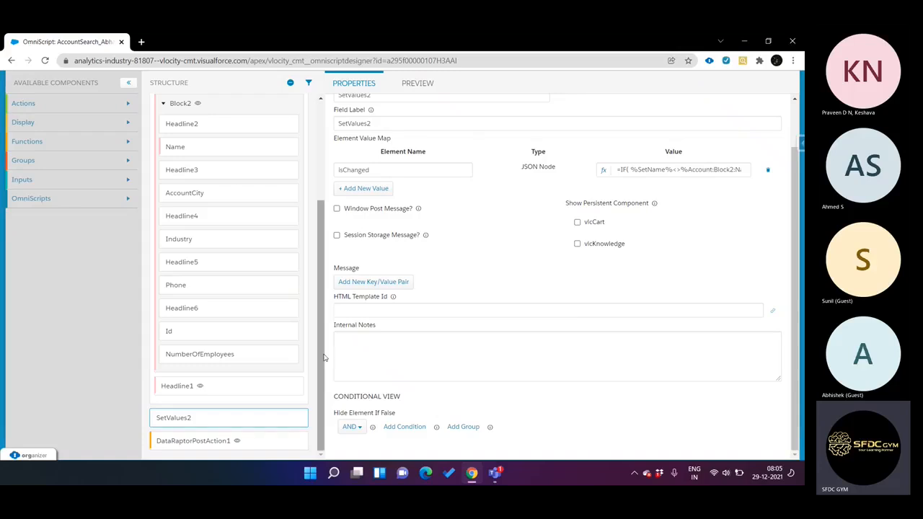
Step: Inspect the DataRaptorPostAction1 element's AccountUpdate interface and its conditional view based on isChanged
click(213, 441)
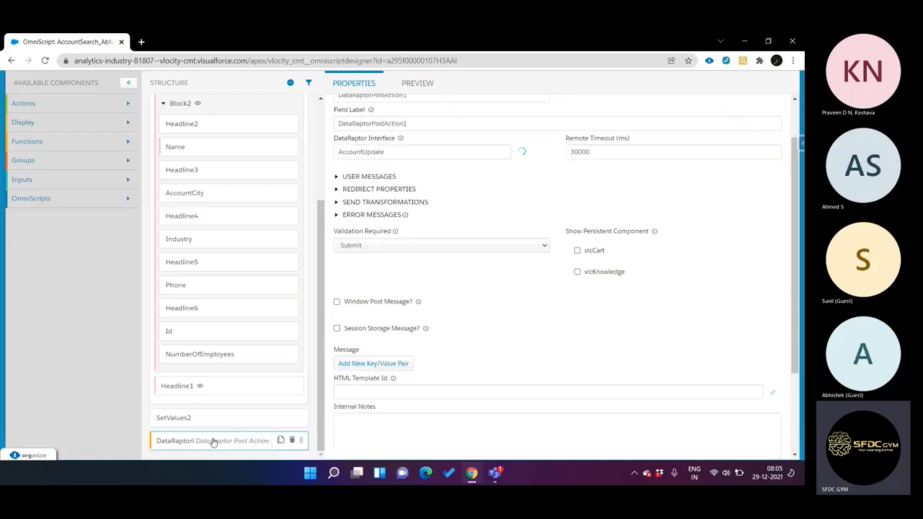
scroll(514, 274, down, 2)
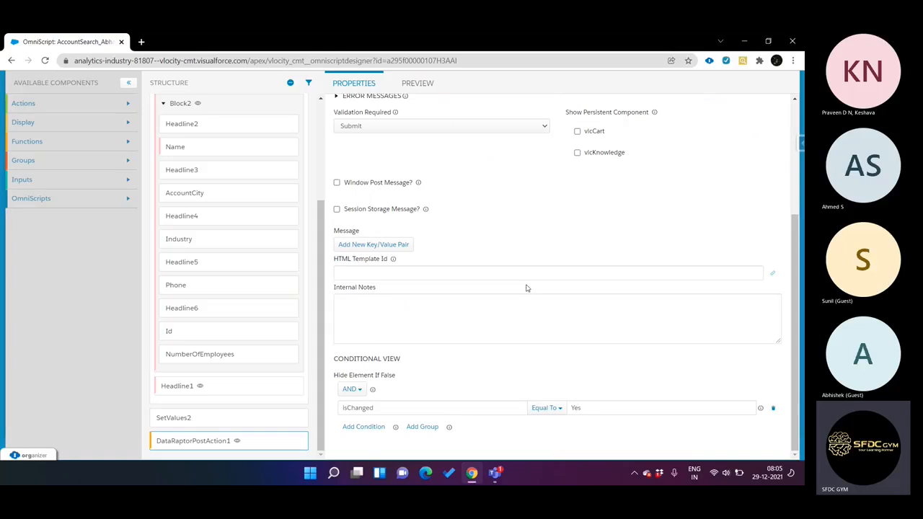
scroll(523, 281, up, 2)
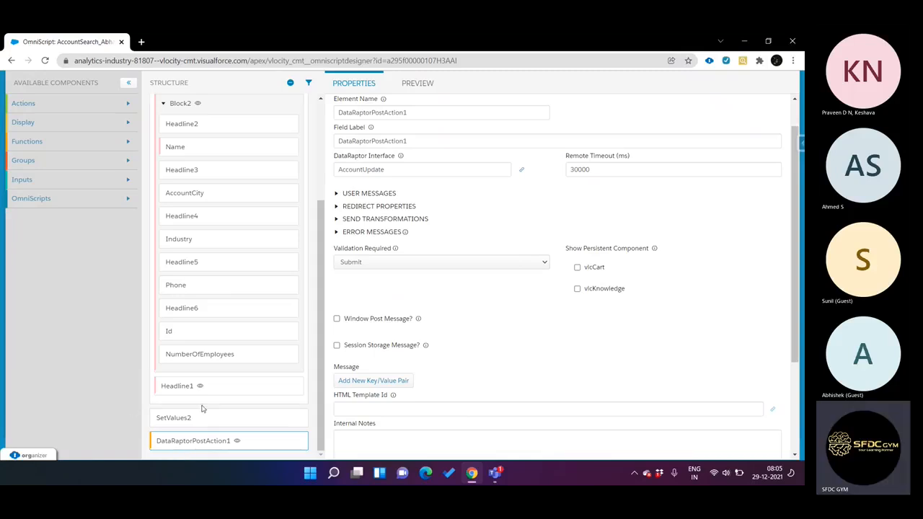
Step: Preview the OmniScript and search for the account name "Acme" in Step 1
click(419, 86)
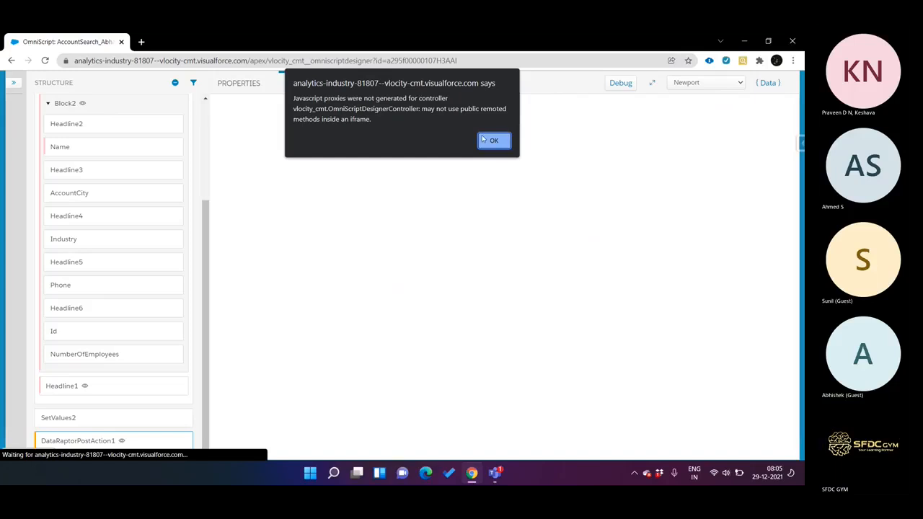
click(495, 139)
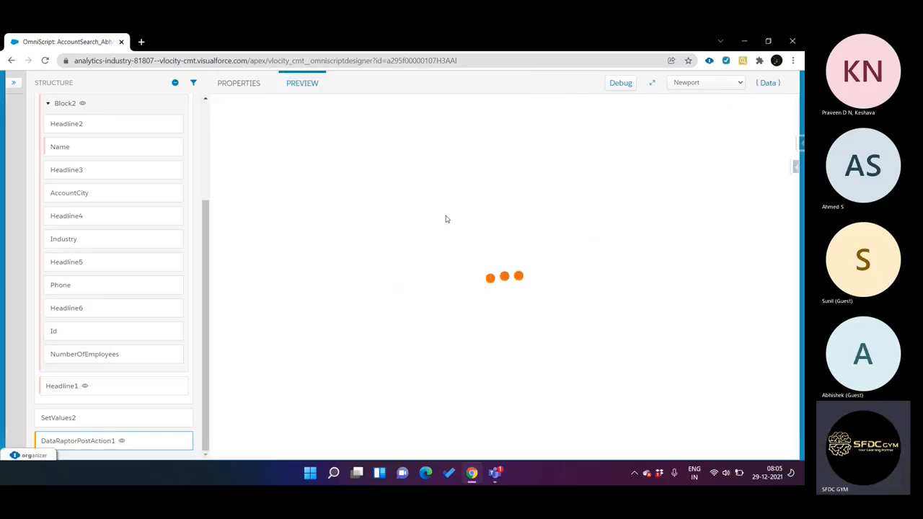
click(421, 218)
text(Acme)
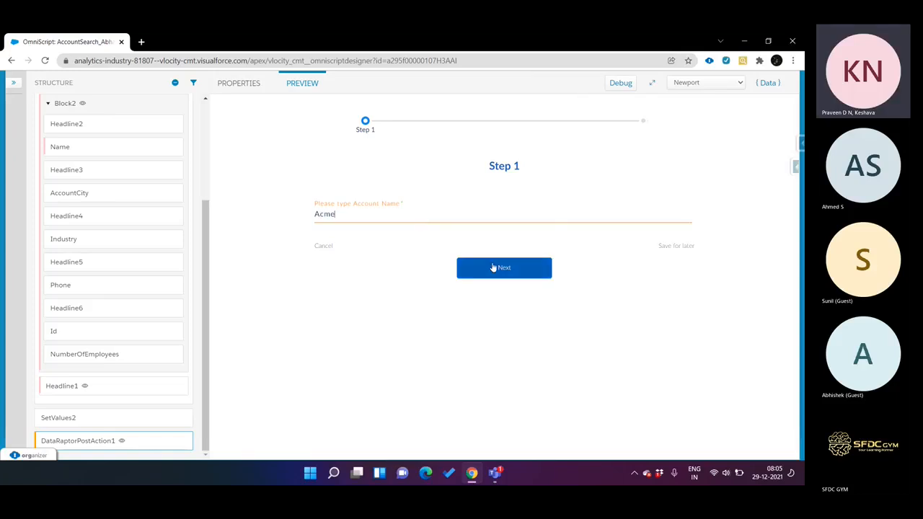
click(493, 267)
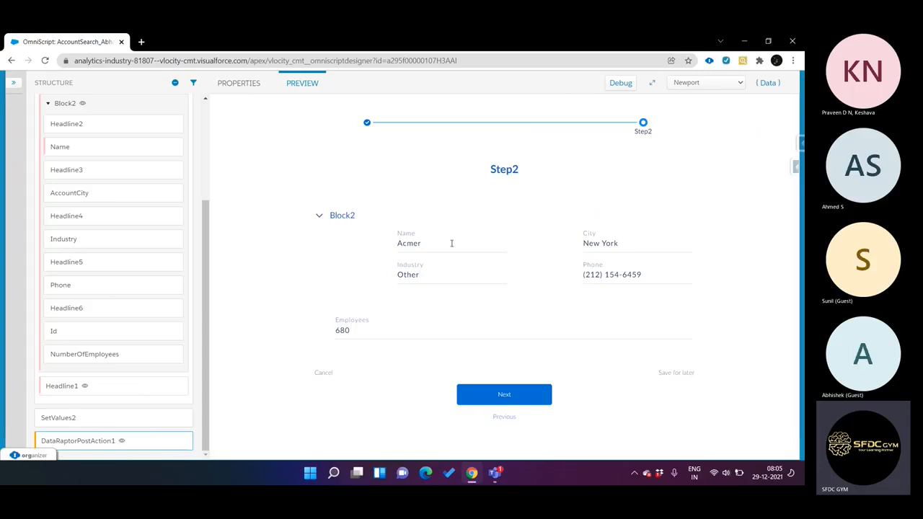
Step: Show the preview's data JSON, proceed past Step2 without editing the account, and check the isChanged node
click(768, 82)
scroll(715, 267, down, 5)
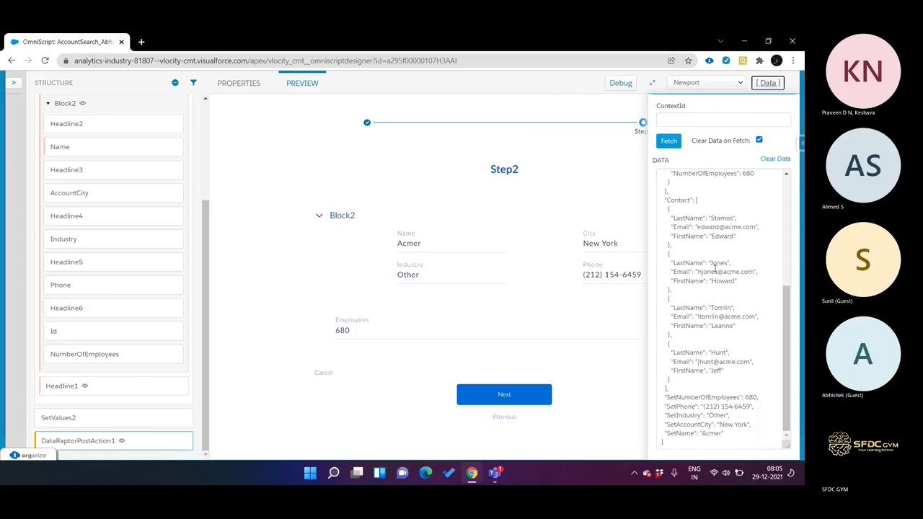
scroll(691, 332, up, 2)
scroll(691, 332, down, 2)
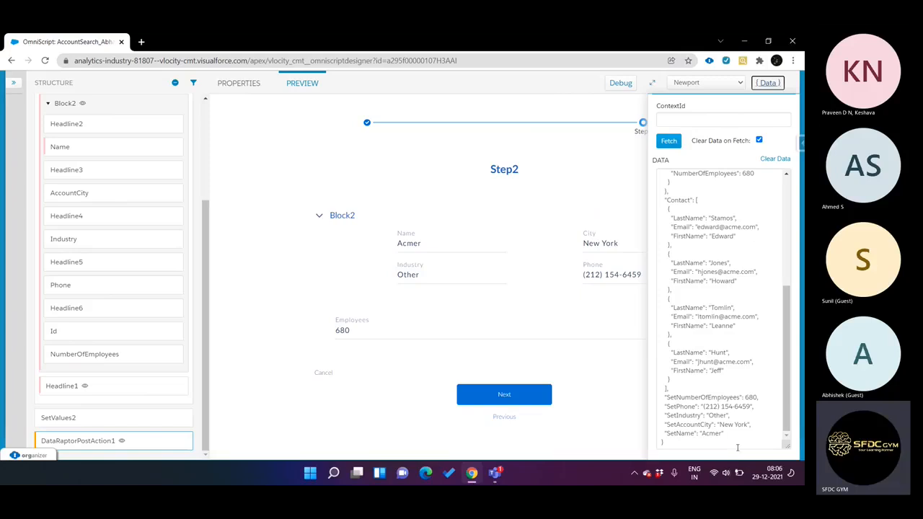
click(528, 391)
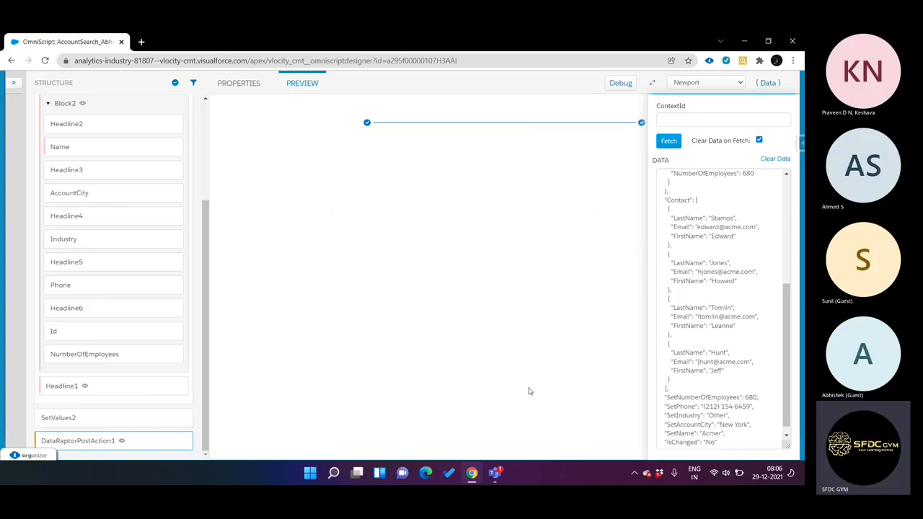
scroll(678, 404, down, 1)
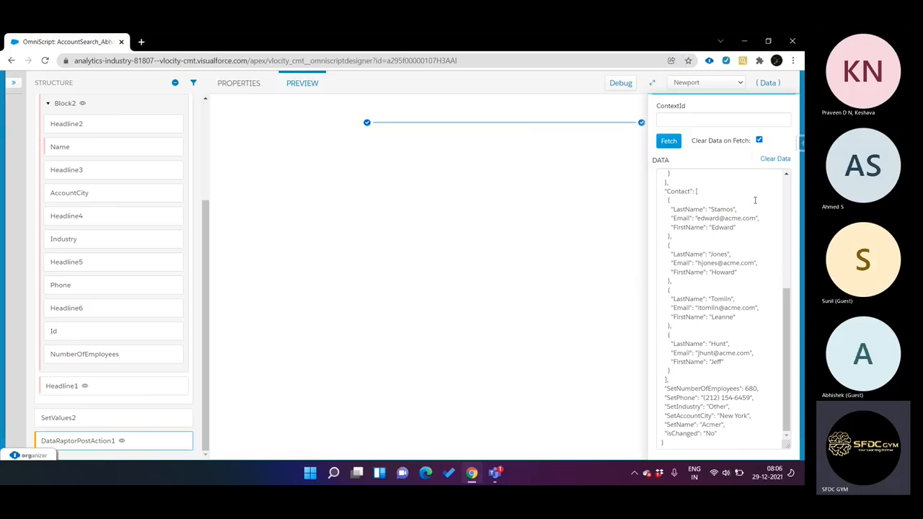
Step: Clear the preview data and search again for the account name "Acme" in Step 1
click(775, 159)
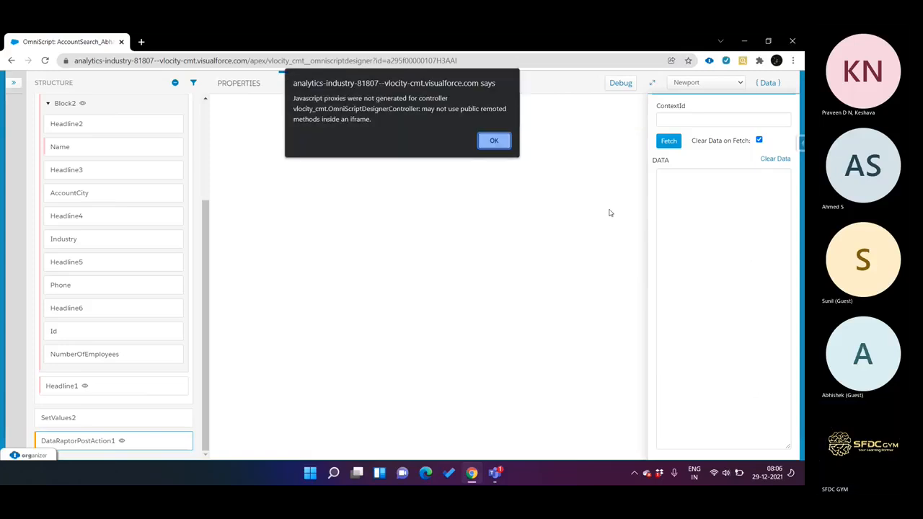
click(494, 140)
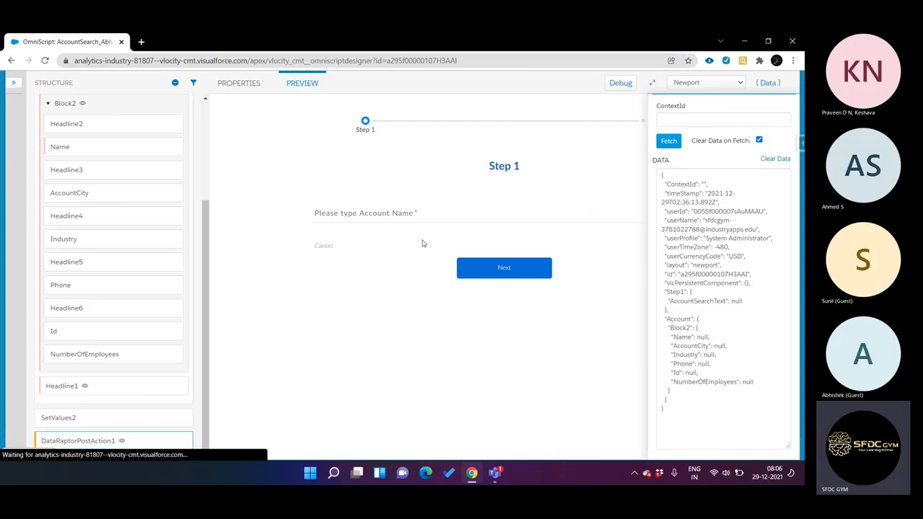
click(396, 216)
text(Acme)
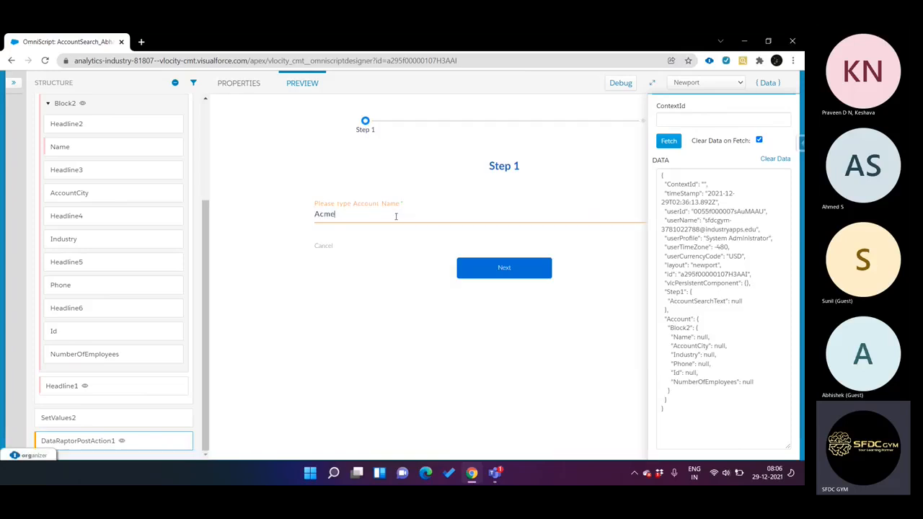
click(492, 268)
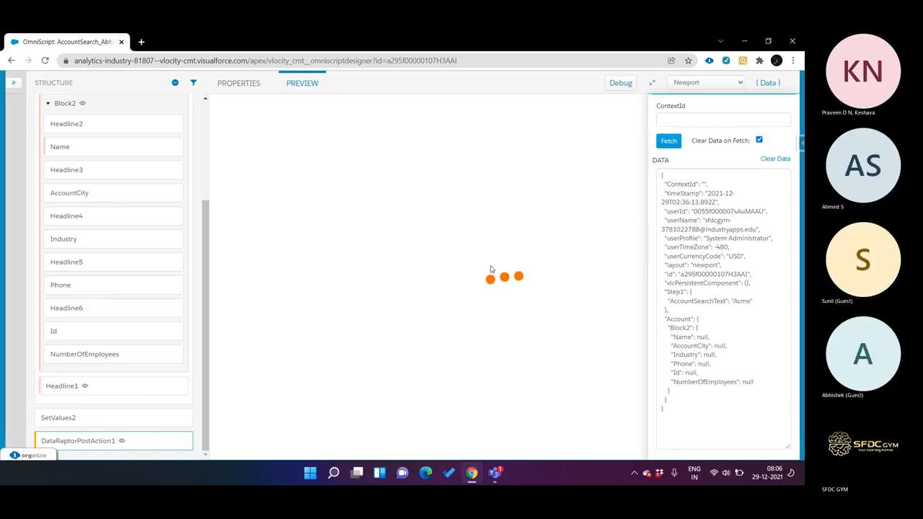
Step: Change the account name in Block2 to "Acme", check the cloned values in the data JSON, and proceed past Step2
click(430, 241)
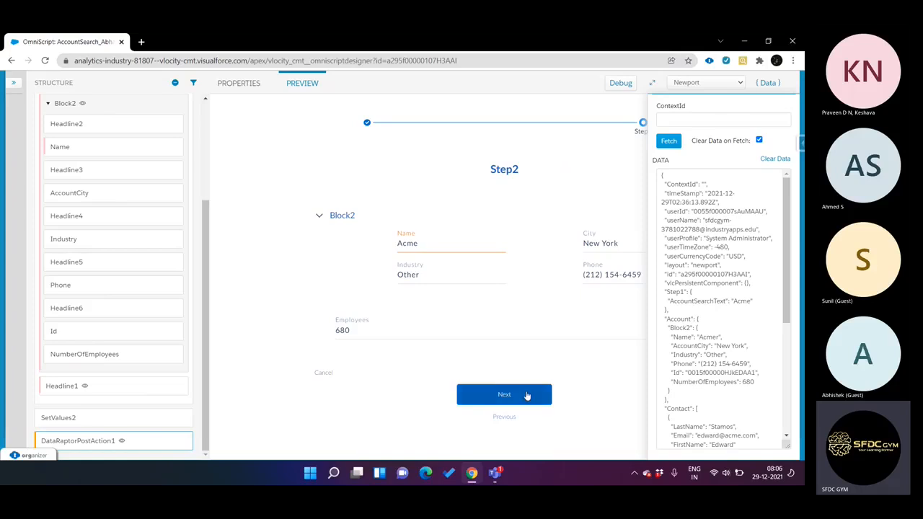
scroll(686, 325, down, 3)
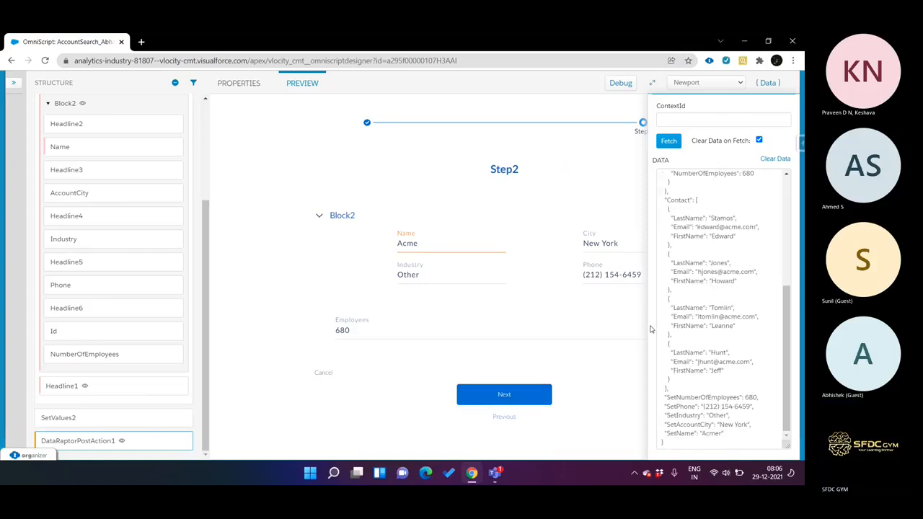
click(537, 394)
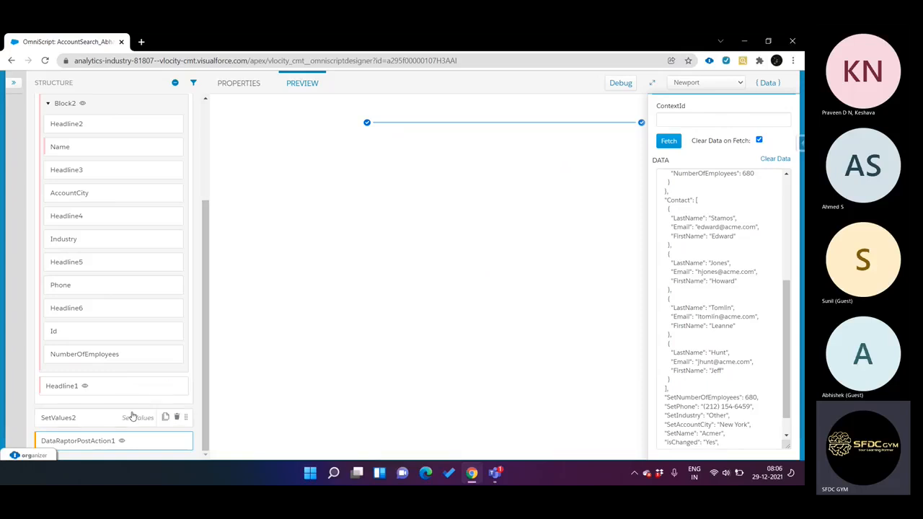
Step: Revisit the properties of DataRaptorPostAction1 and SetValues2 in the script structure
click(100, 440)
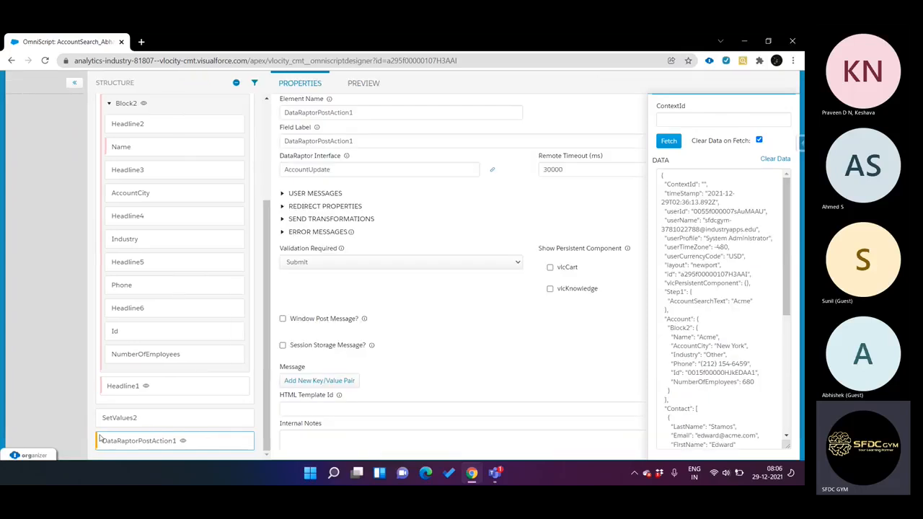
click(205, 416)
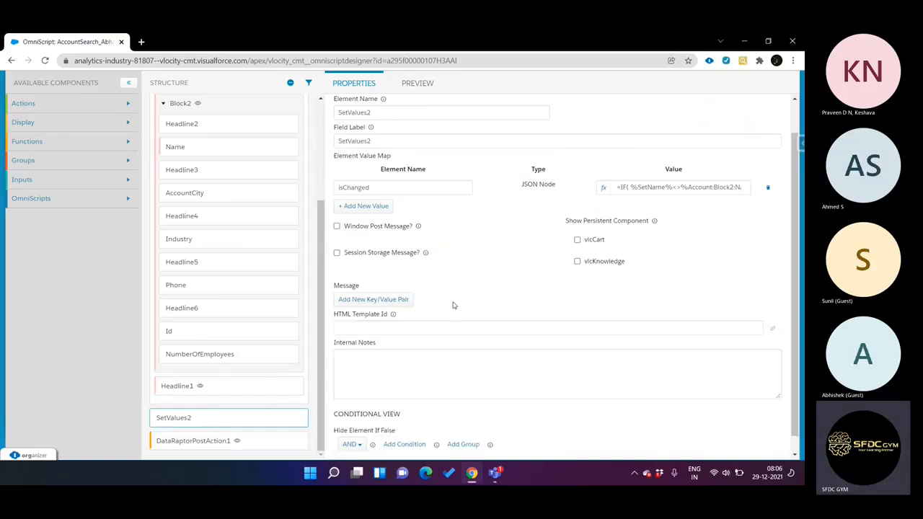
scroll(234, 300, up, 4)
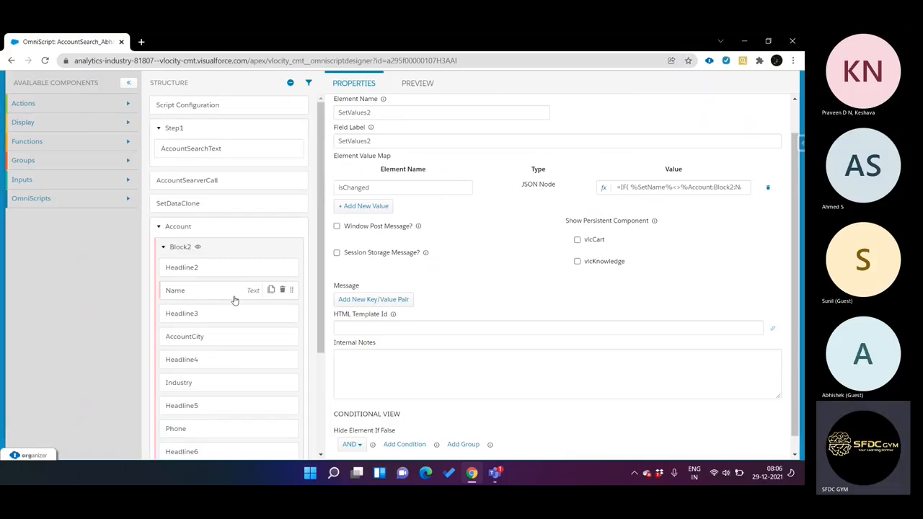
Step: Open the AccountDataSearch DataRaptor interface used by AccountSearverCall in the script structure
click(231, 189)
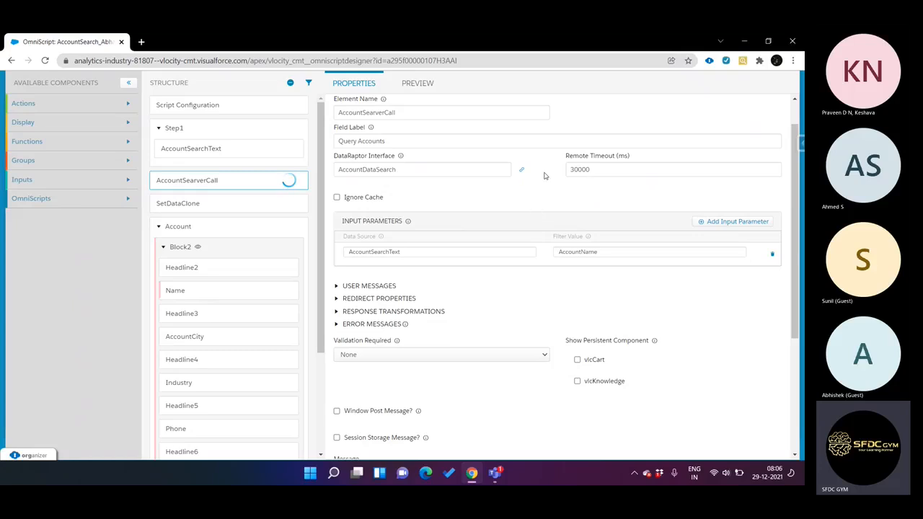
click(522, 170)
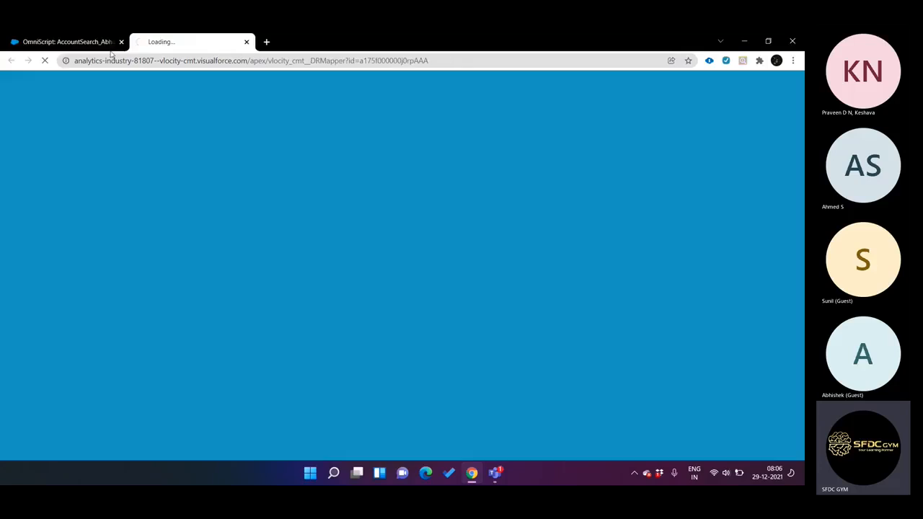
click(72, 41)
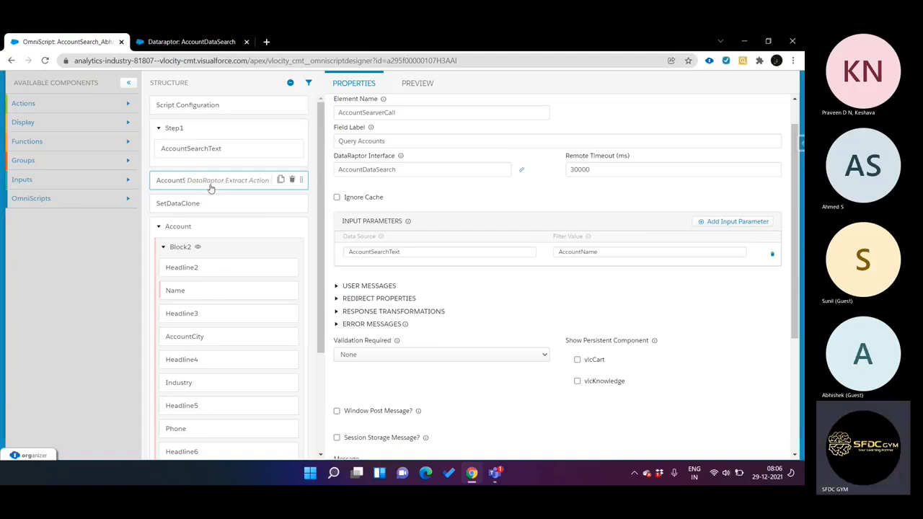
click(191, 41)
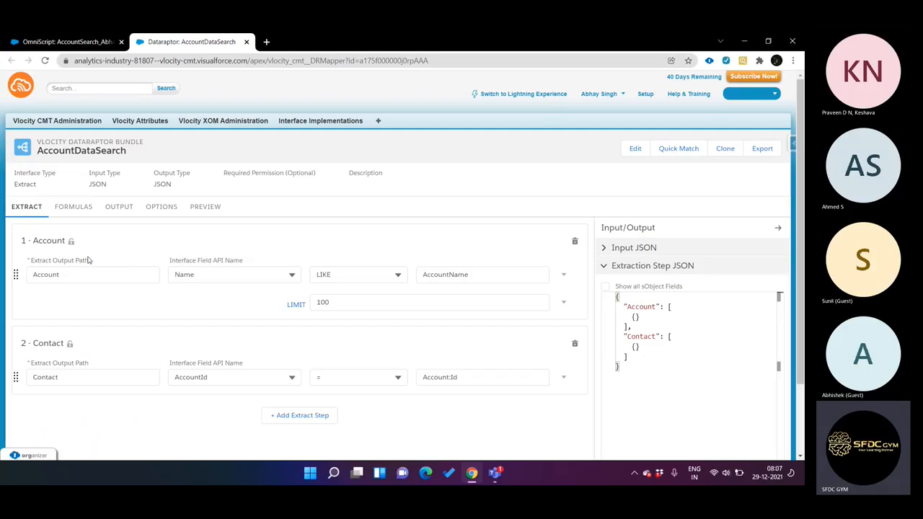
Step: Review the AccountDataSearch Account and Contact extract steps and its output JSON mappings
scroll(280, 262, down, 1)
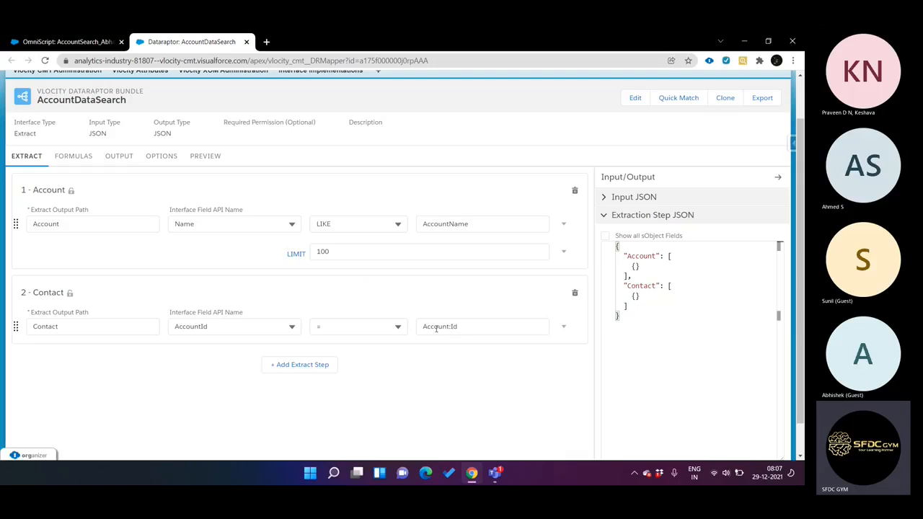
double_click(51, 224)
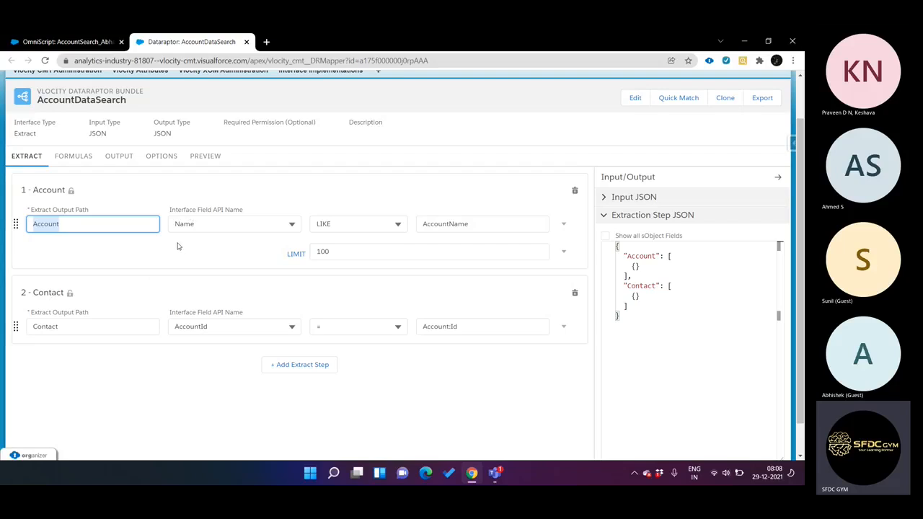
click(114, 161)
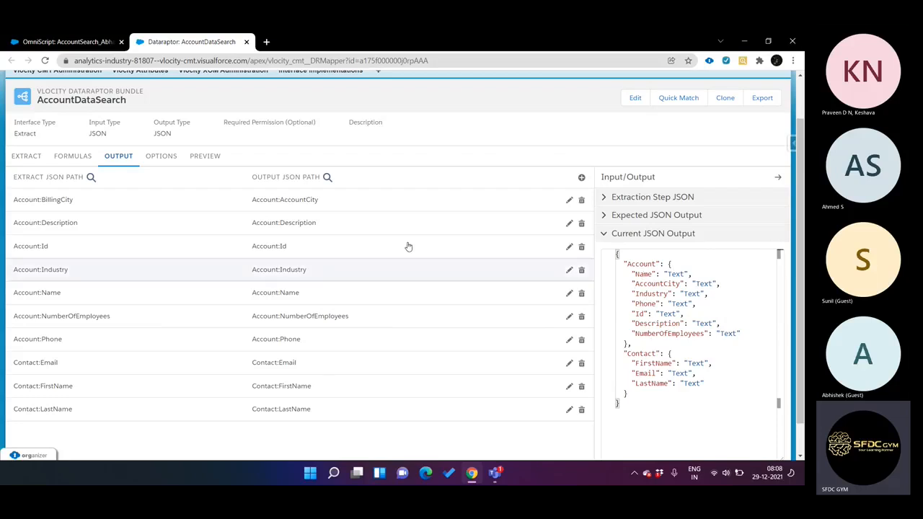
click(29, 157)
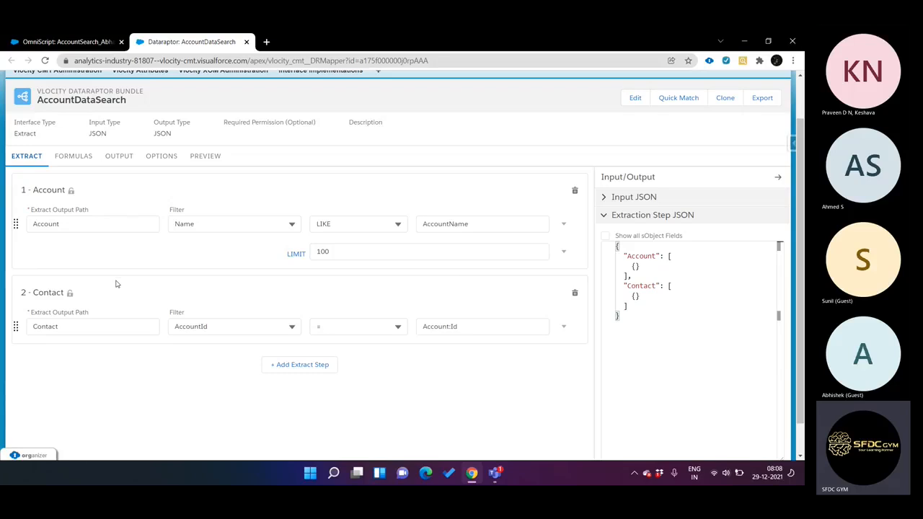
Step: Switch to Notepad++, create a blank document, and begin a query with "Select i,"
click(312, 475)
text(no)
key(Return)
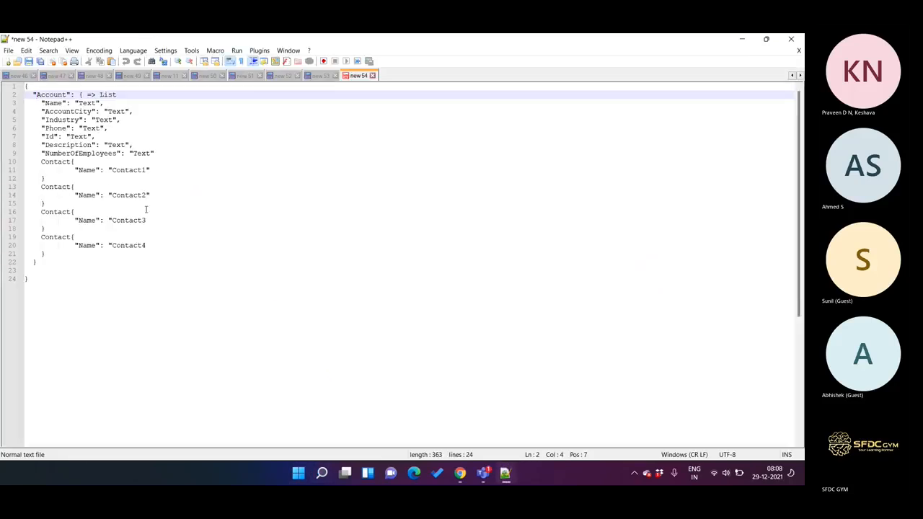
click(8, 61)
text(SEC)
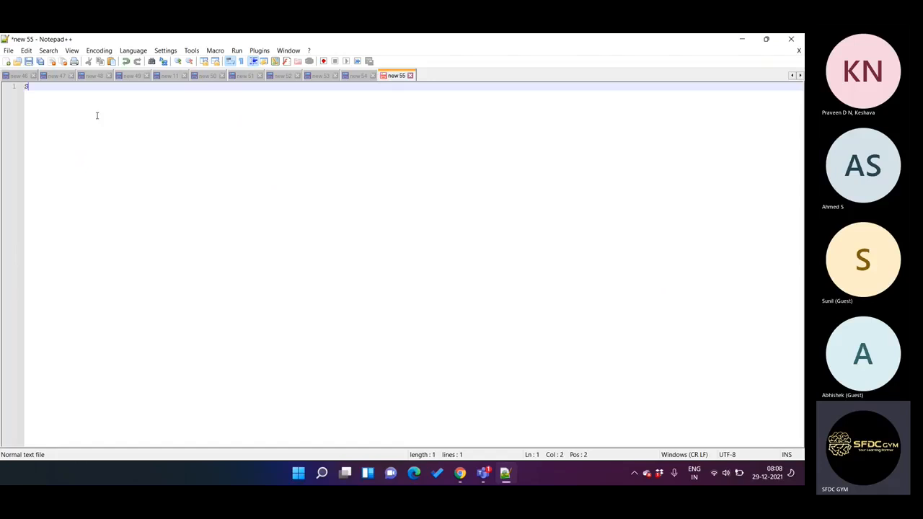
key(BackSpace)
key(BackSpace)
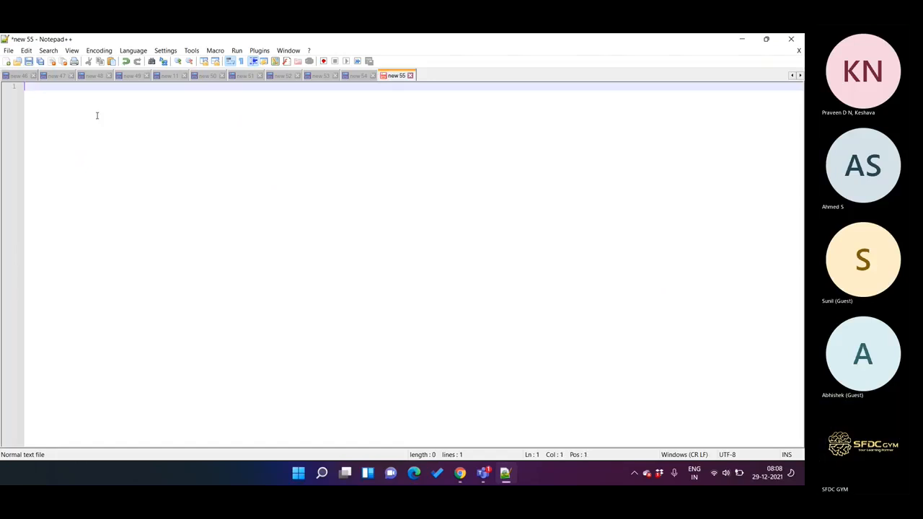
text(ELECT)
key(shift+Home)
text(Select )
text(Id,)
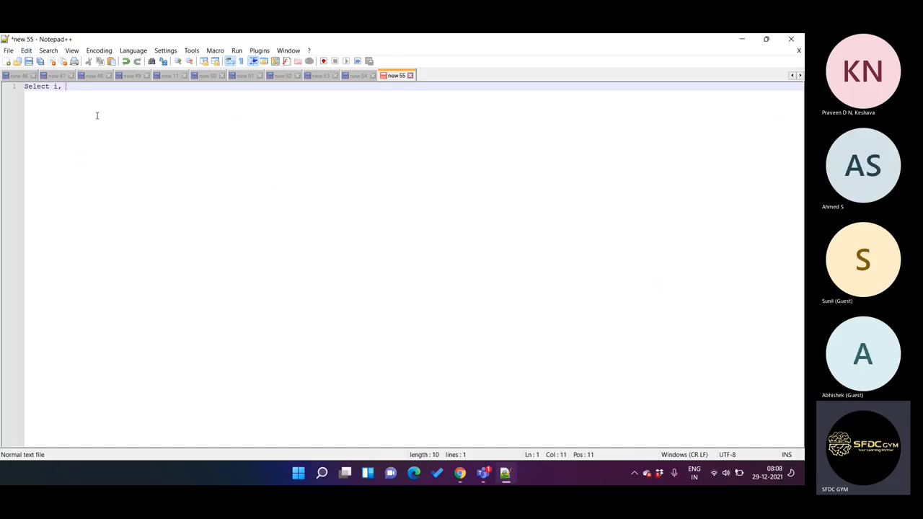
Step: Copy AccountCity from the DataRaptor's current JSON output and complete the Notepad++ query with "AccountCity, ... from Account"
click(461, 474)
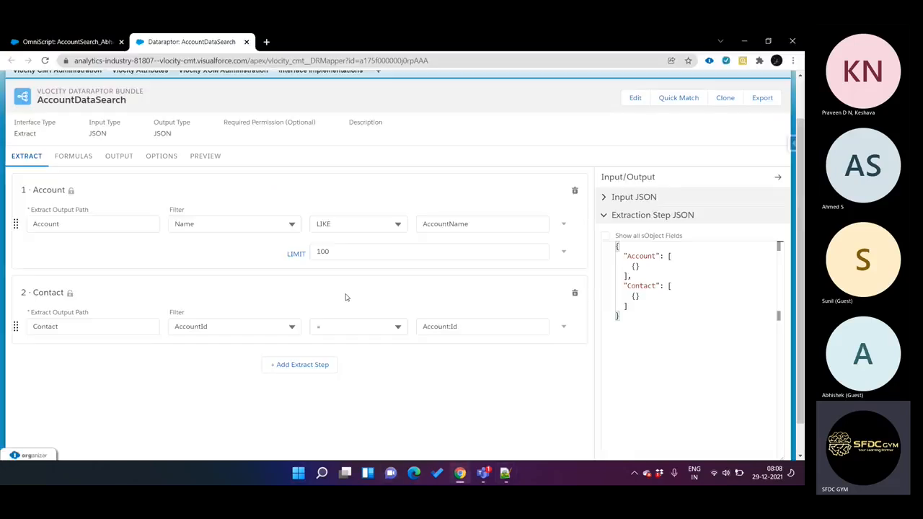
click(121, 163)
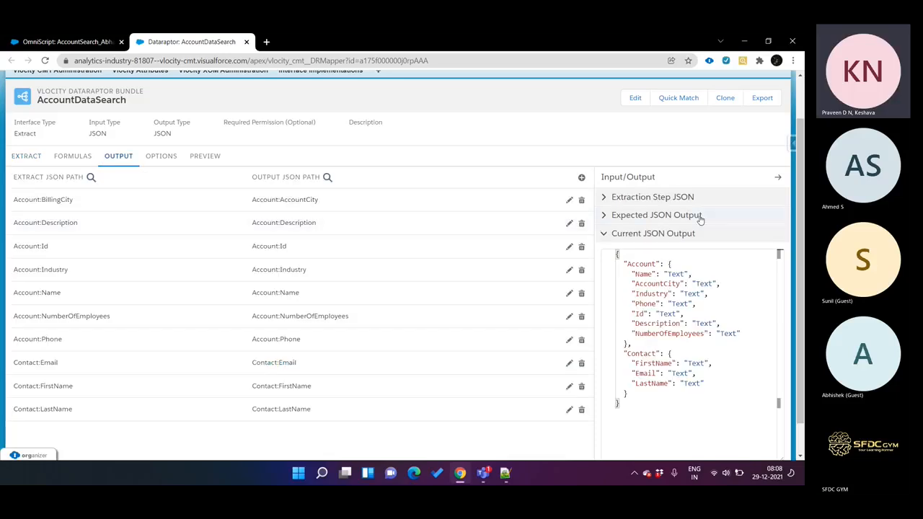
double_click(650, 285)
key(ctrl+c)
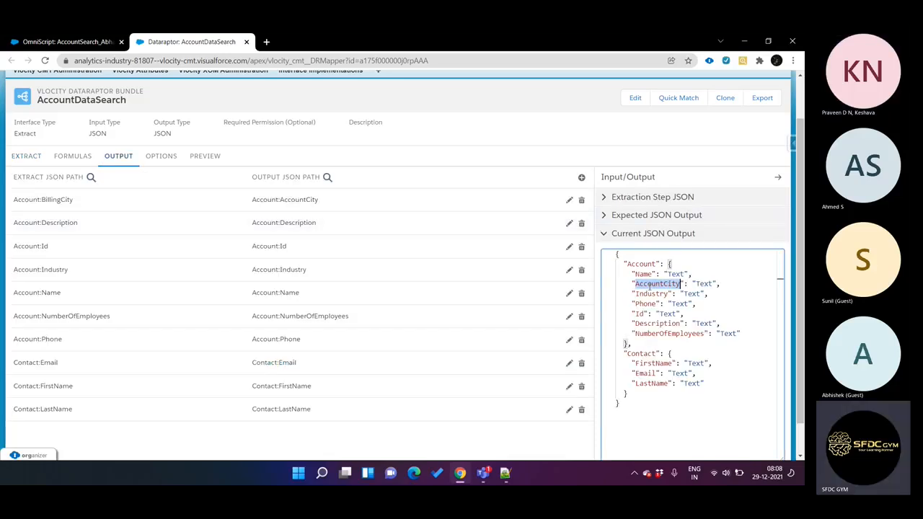
click(505, 473)
key(ctrl+v)
text(, ... from )
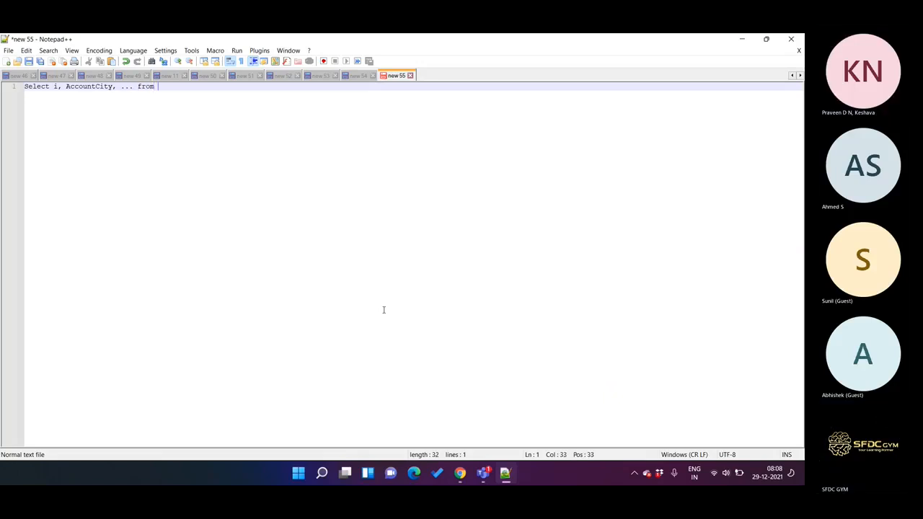
text(Account)
Step: Write a second query below the first: "SELECT id , Account.AccountCity from contact"
key(Return)
key(Return)
key(Return)
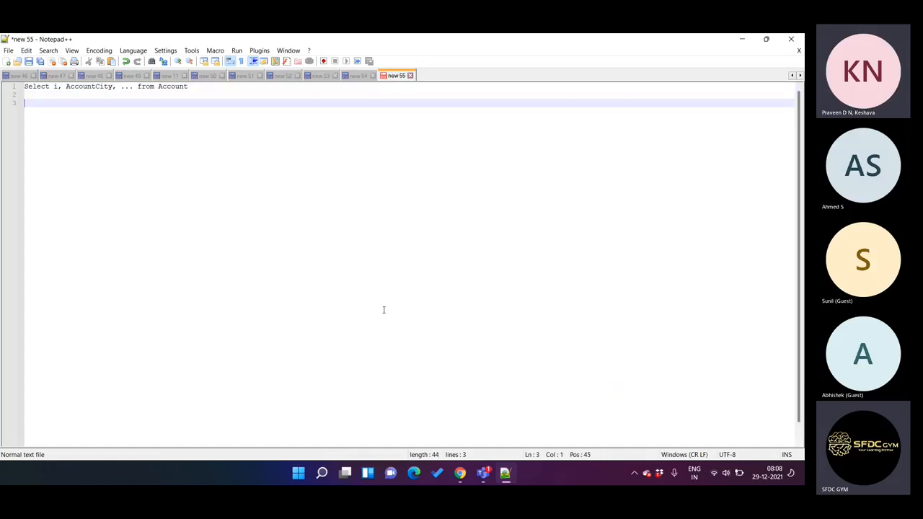
text(SE)
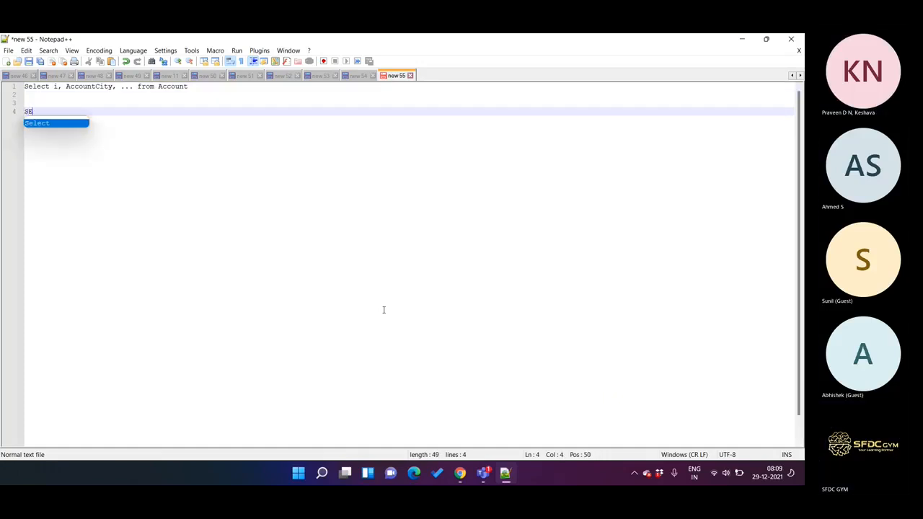
text(LECT id fro)
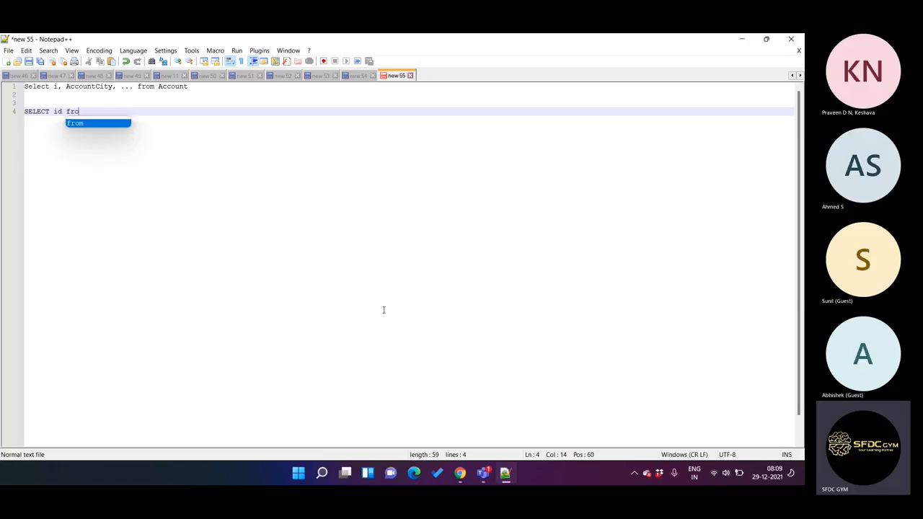
text(m contact)
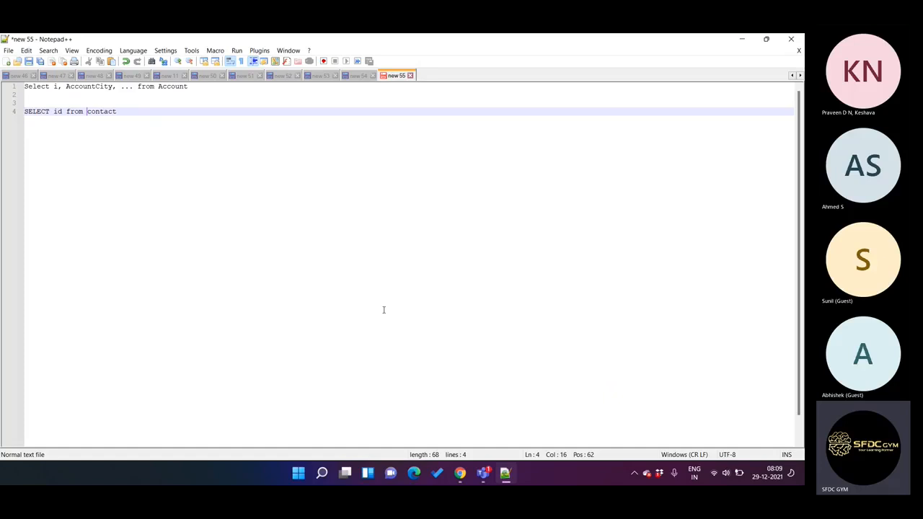
key(ctrl+Left)
text(, Account)
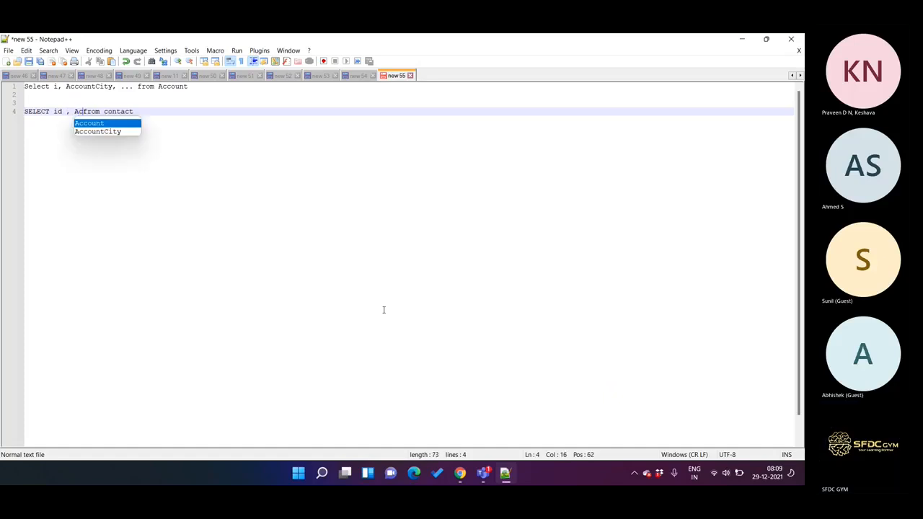
text(.)
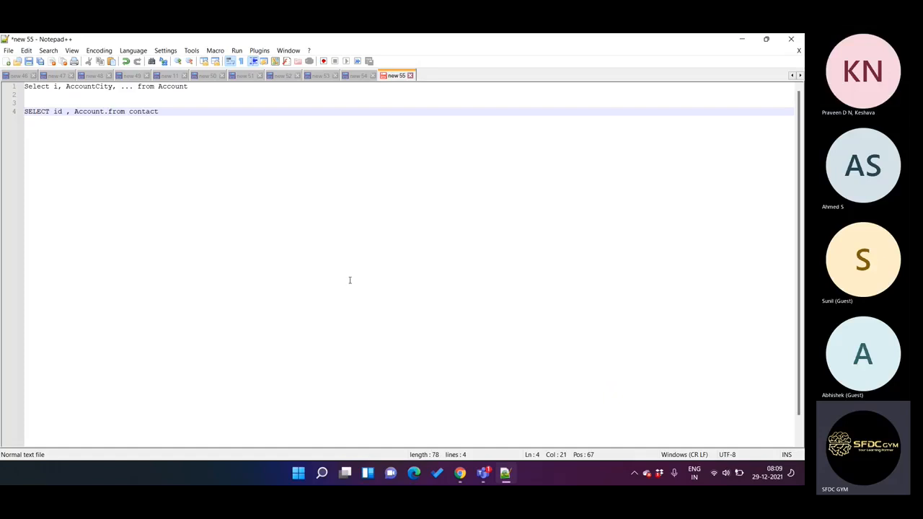
double_click(108, 86)
key(ctrl+c)
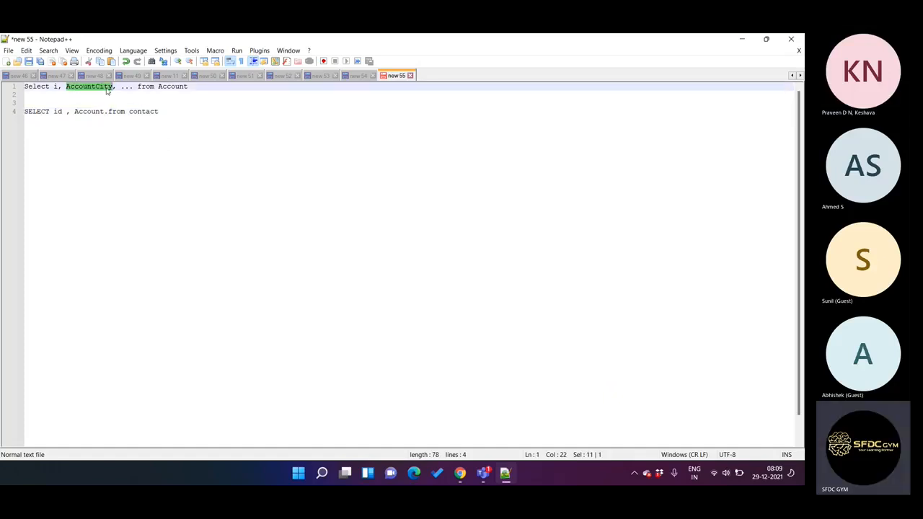
click(107, 112)
key(ctrl+v)
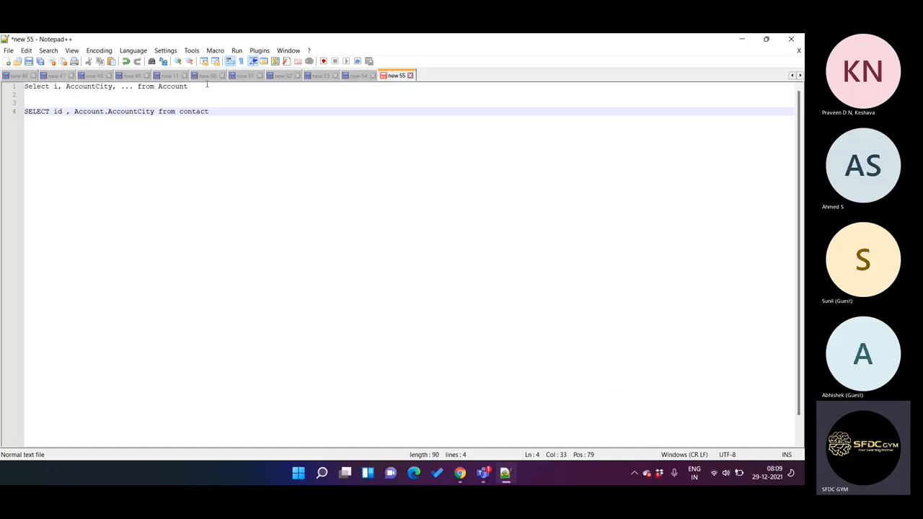
Step: Compare the Account query with the contact query, highlighting contact, Account.AccountCity and id in the second one
click(229, 88)
click(18, 87)
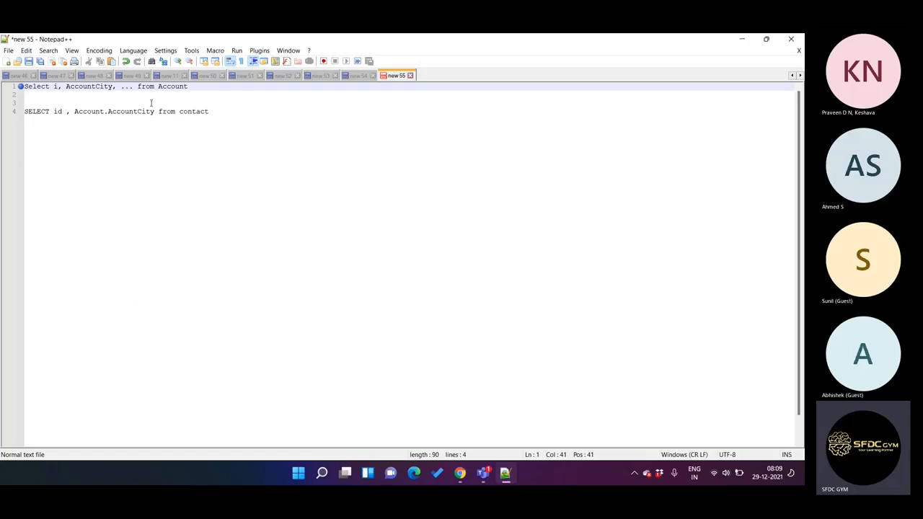
click(208, 110)
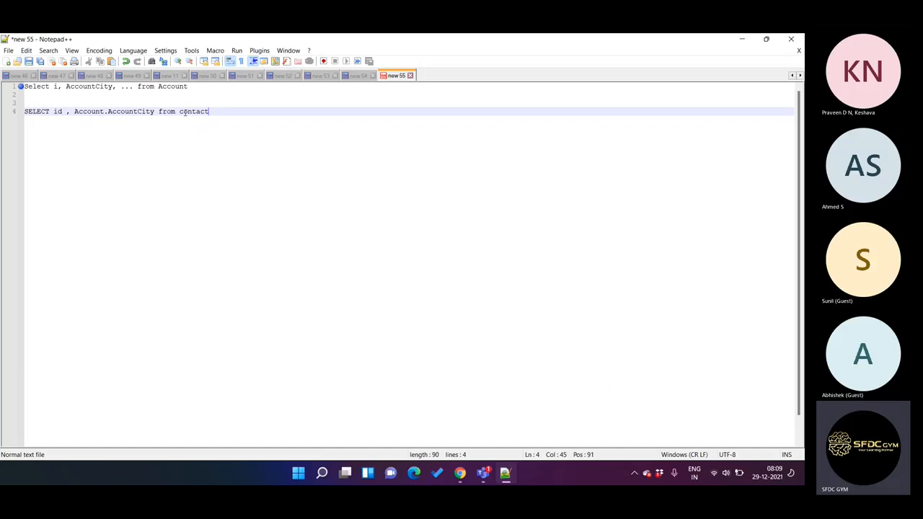
drag(183, 112, 205, 113)
click(223, 117)
drag(74, 111, 155, 111)
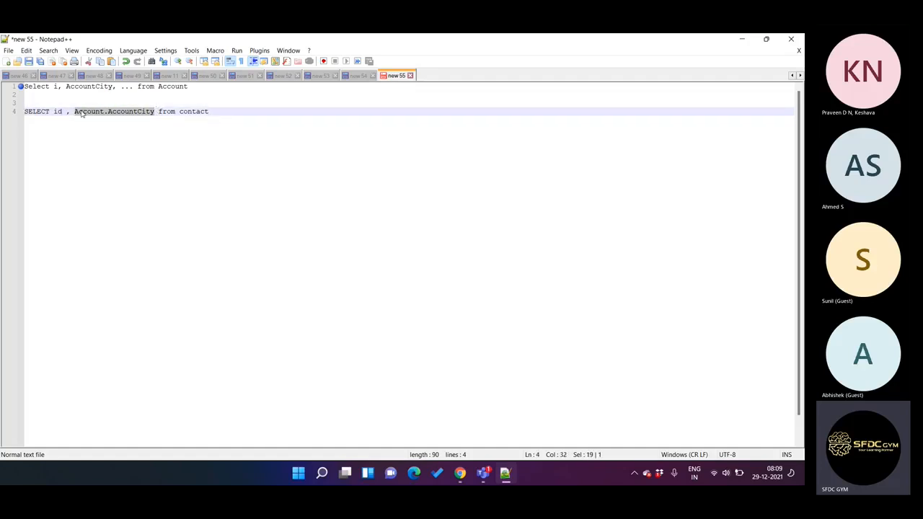
drag(54, 111, 64, 114)
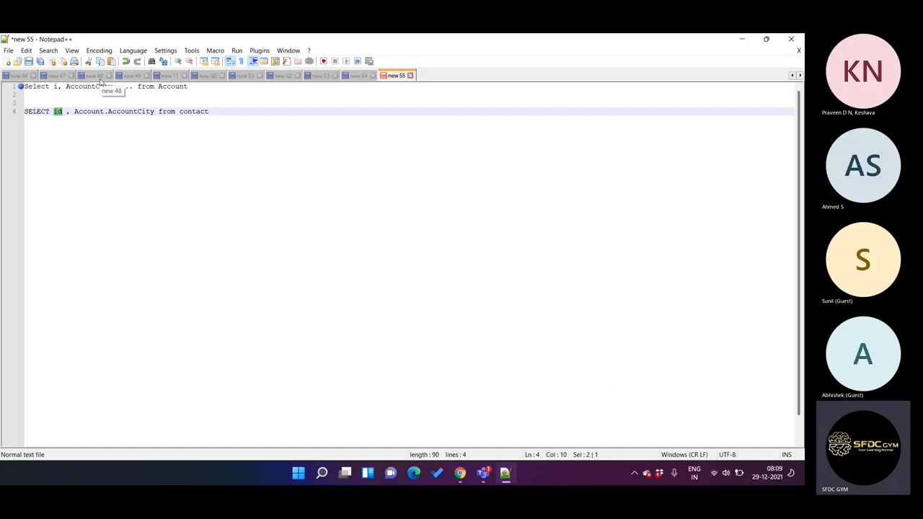
double_click(190, 111)
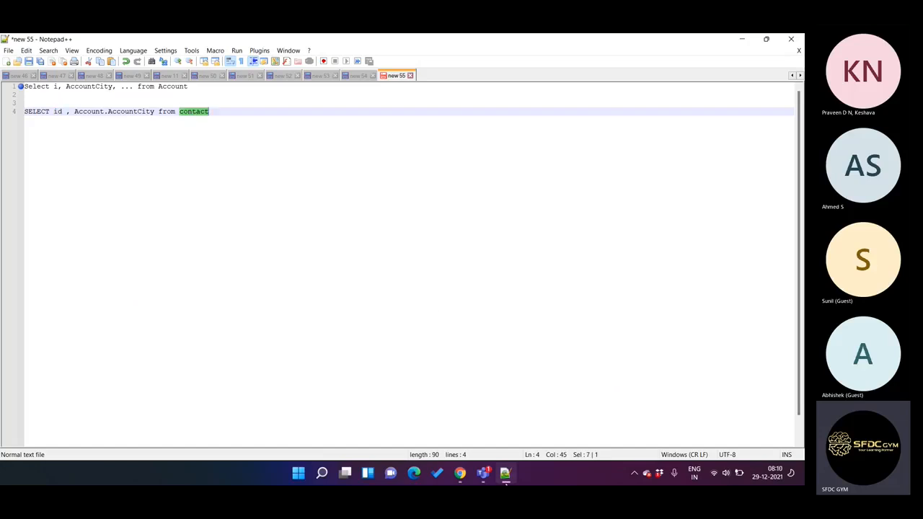
Step: Copy the Account and Contact nodes from the DataRaptor's current JSON output into the Notepad++ document below the queries
click(506, 477)
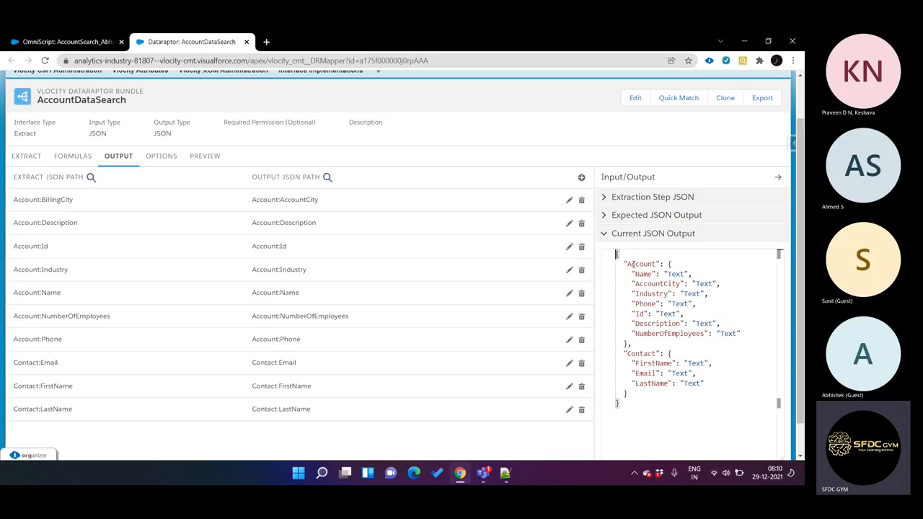
drag(626, 262, 646, 390)
key(ctrl+c)
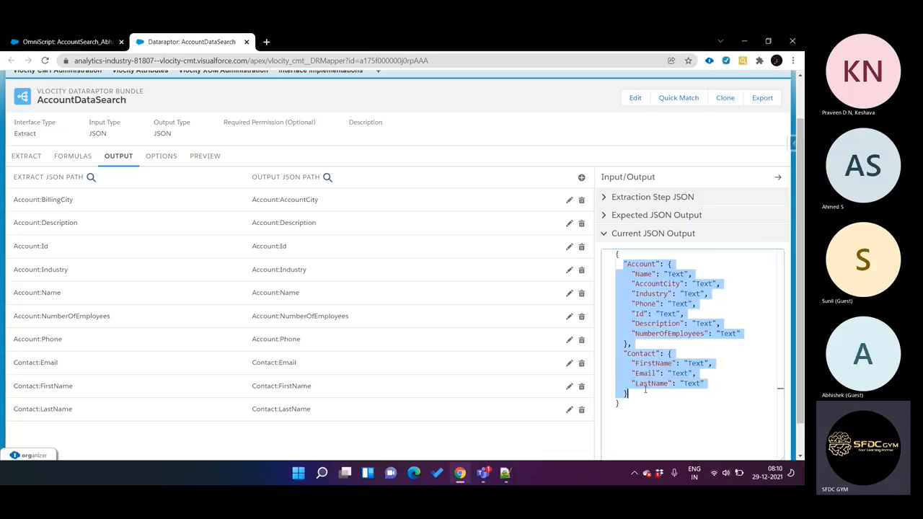
click(505, 473)
click(304, 336)
key(Return)
key(Return)
key(Return)
key(ctrl+v)
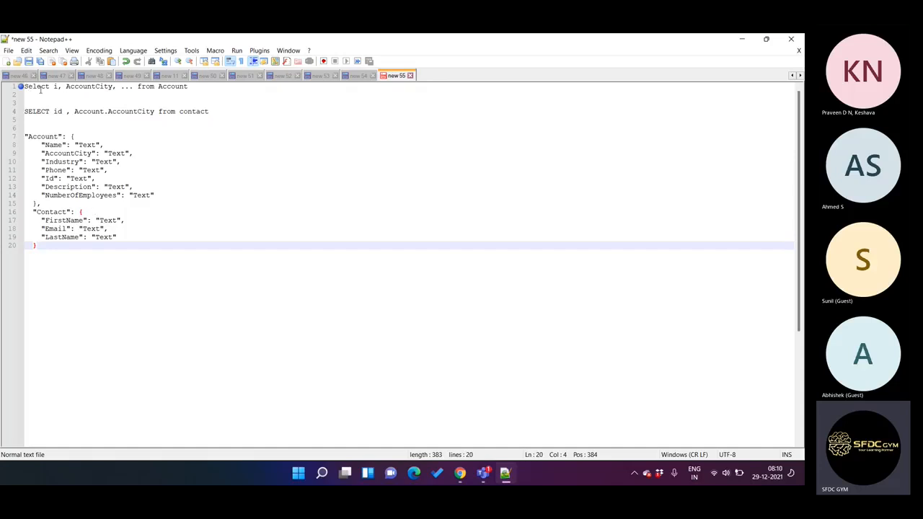
Step: Copy the AccountCity key from the Account node into a new quoted line after LastName in the Contact node
double_click(63, 196)
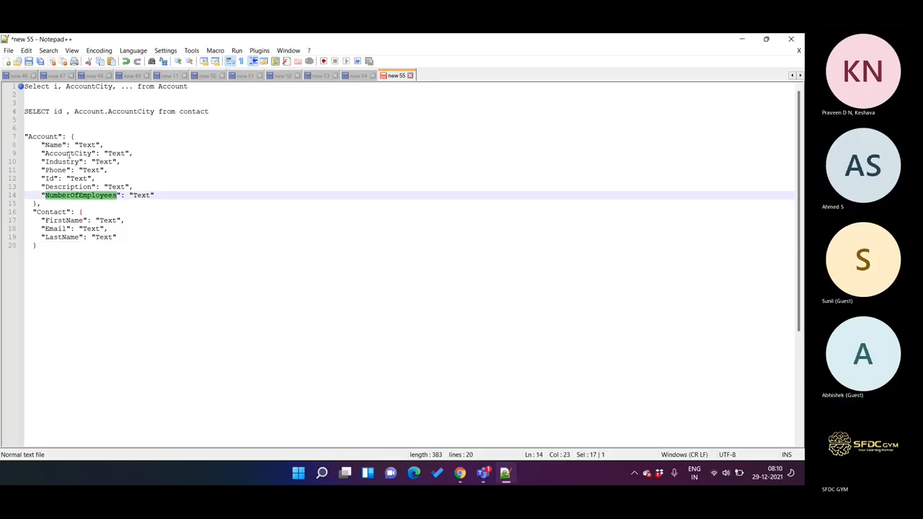
double_click(69, 154)
key(ctrl+c)
click(124, 237)
key(ctrl+v)
key(ctrl+z)
key(Return)
click(124, 237)
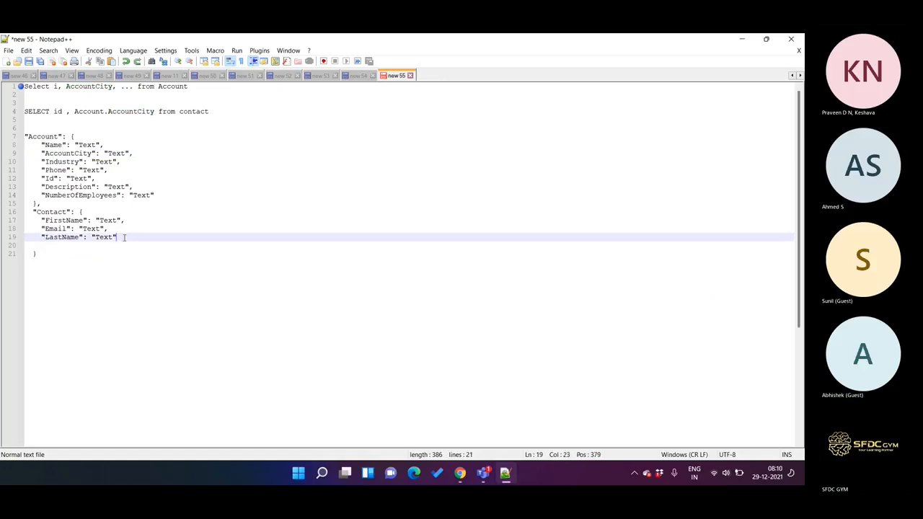
text(,)
key(Return)
key(ctrl+v)
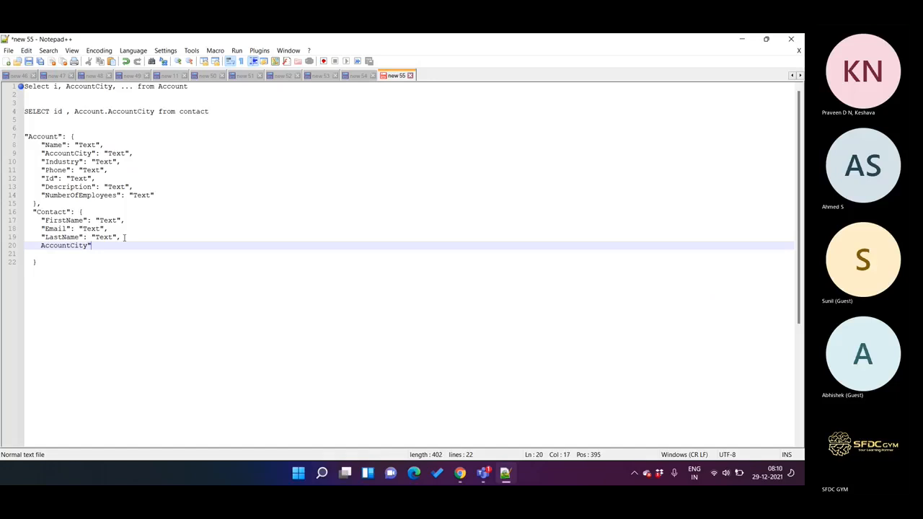
key(ctrl+Left)
text(")
key(ctrl+Right)
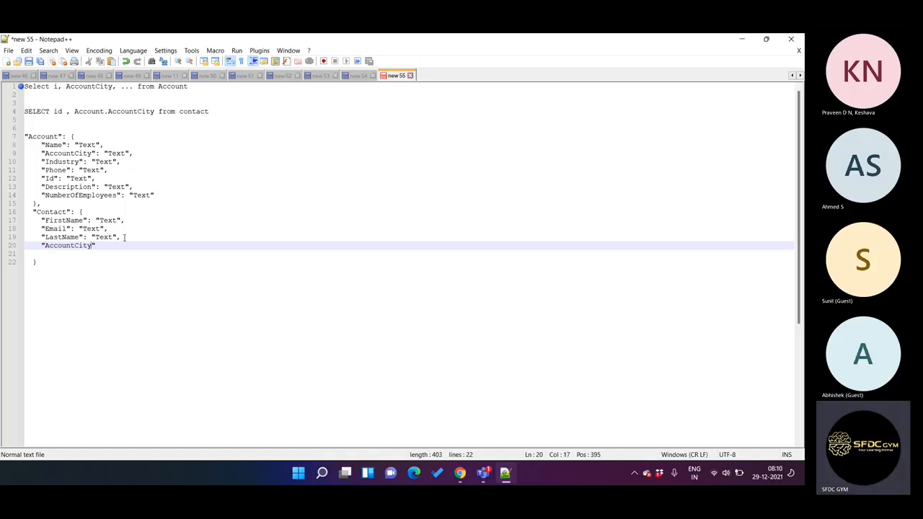
Step: Complete the Contact node's AccountCity entry with a colon and the value "Text", copied from the LastName line
text(:)
drag(91, 237, 93, 240)
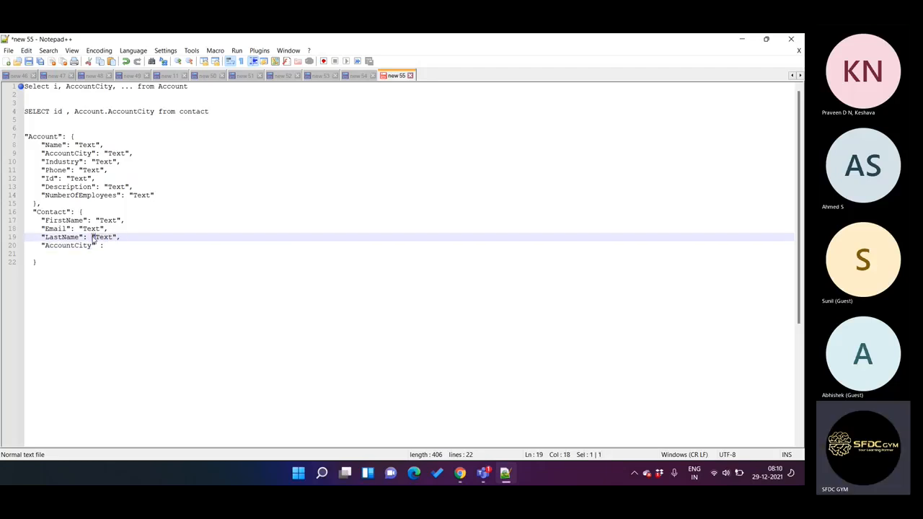
click(116, 237)
shift+click(92, 238)
key(ctrl+c)
click(110, 245)
key(ctrl+v)
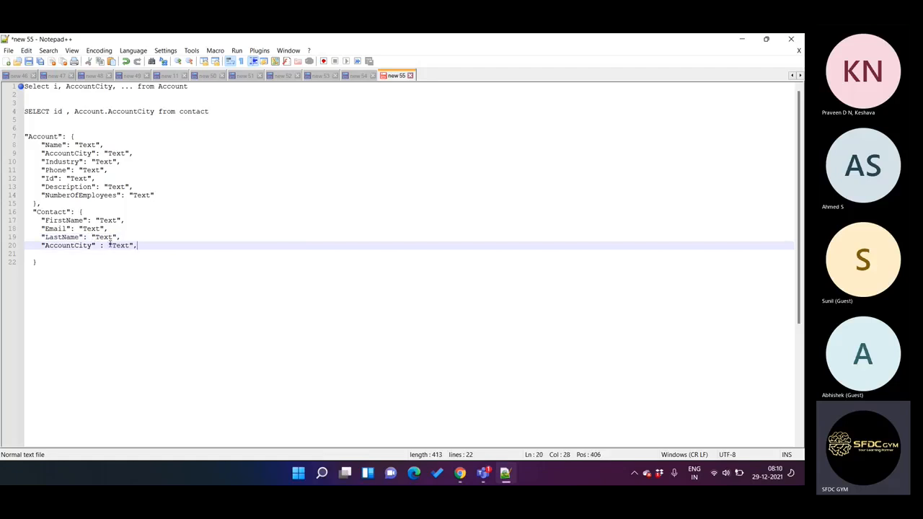
Step: Highlight the Contact node's AccountCity key, insert a blank line between the Account and Contact nodes, and select the Contact node
double_click(74, 246)
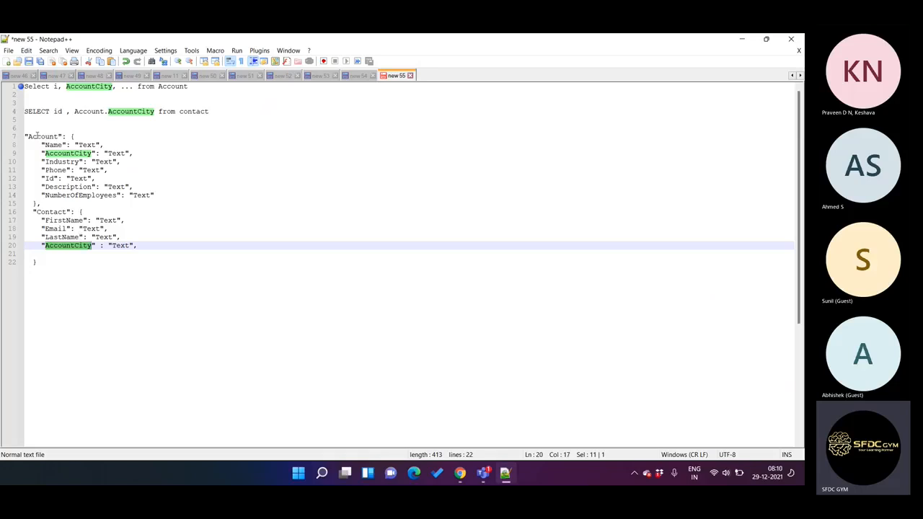
drag(47, 205, 22, 138)
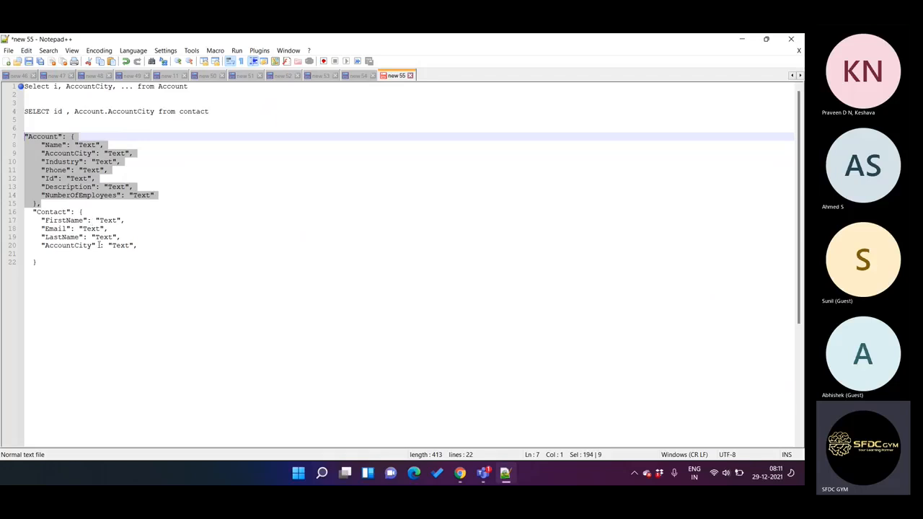
click(52, 199)
click(47, 203)
key(Return)
drag(32, 222, 47, 263)
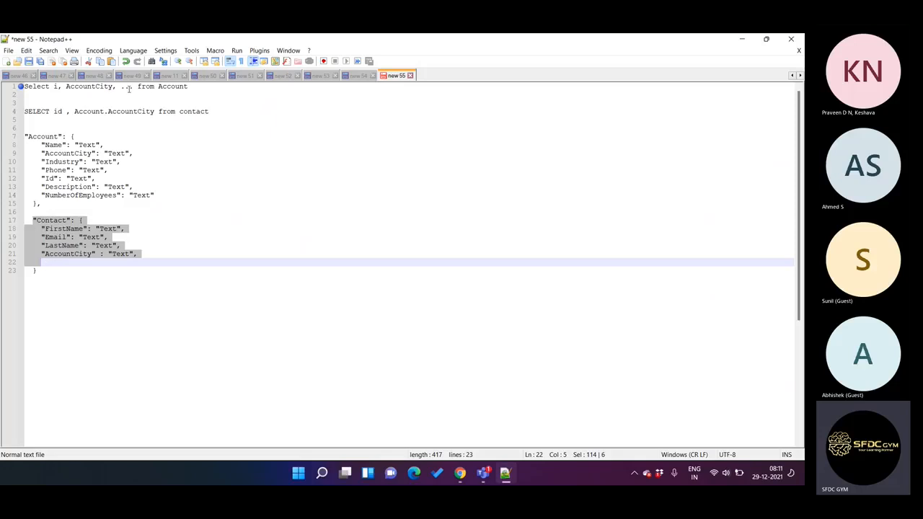
Step: Switch to the AccountDataSearch DataRaptor in the browser and highlight the Account node name in its current JSON output
click(508, 478)
click(748, 282)
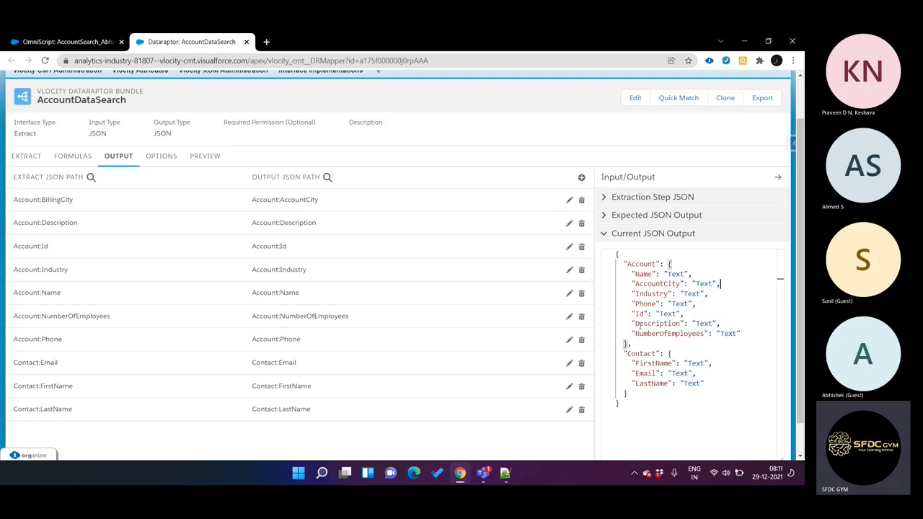
double_click(637, 265)
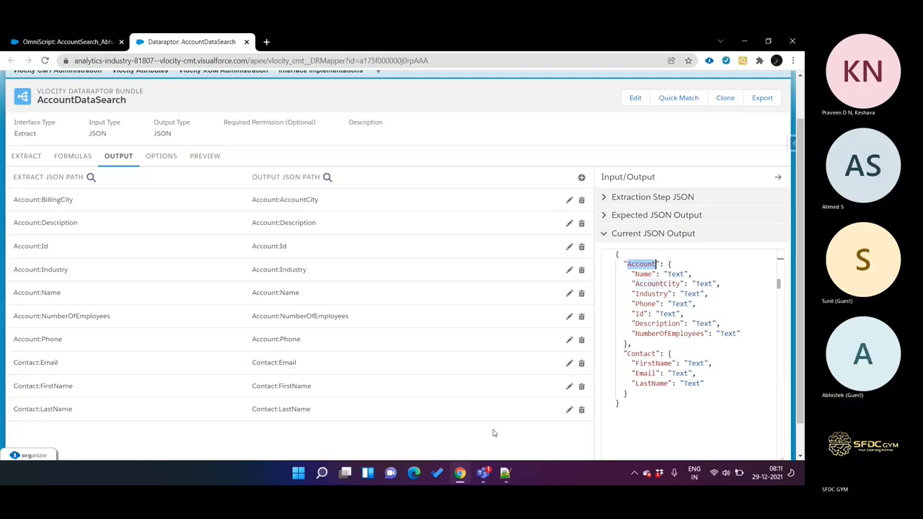
Step: In Notepad++, remove the "Contact" label to make an unnamed brace block, set it apart with blank lines, and select it
click(505, 474)
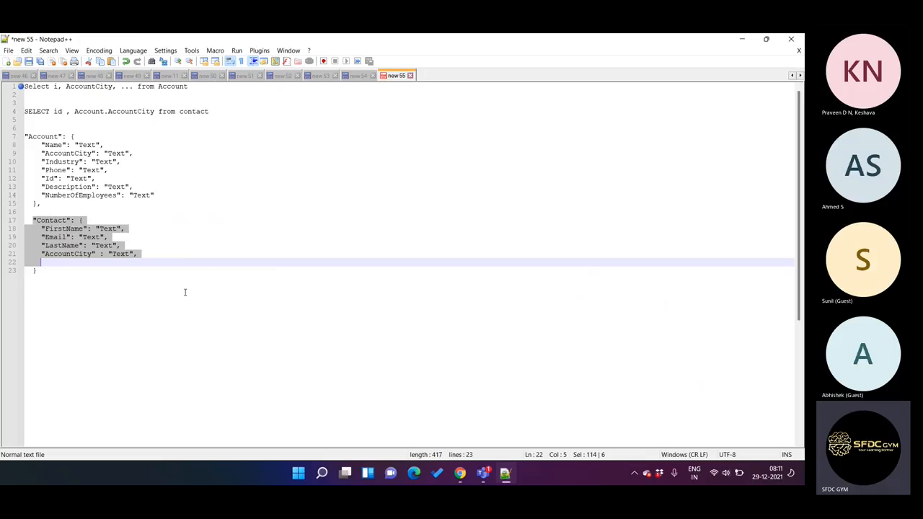
click(84, 220)
drag(83, 220, 19, 221)
key(BackSpace)
click(41, 271)
click(37, 214)
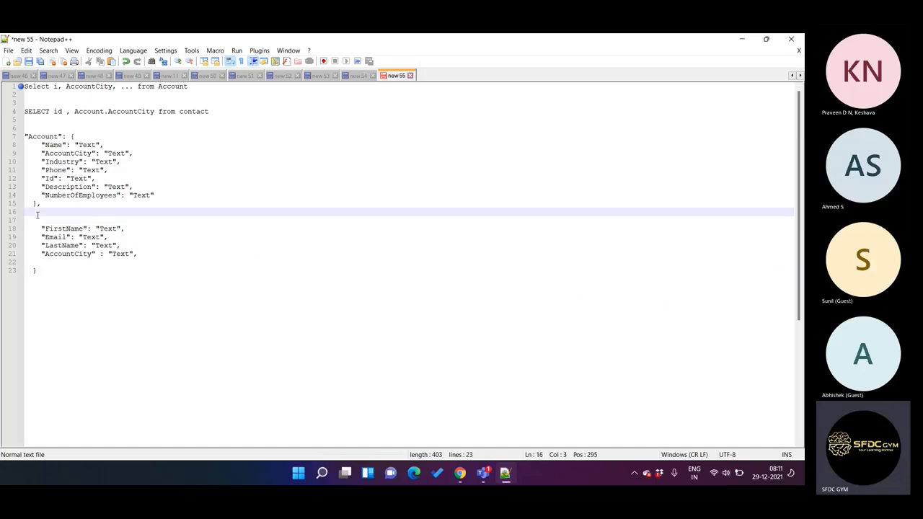
key(Return)
key(Return)
key(Up)
drag(50, 287, 12, 232)
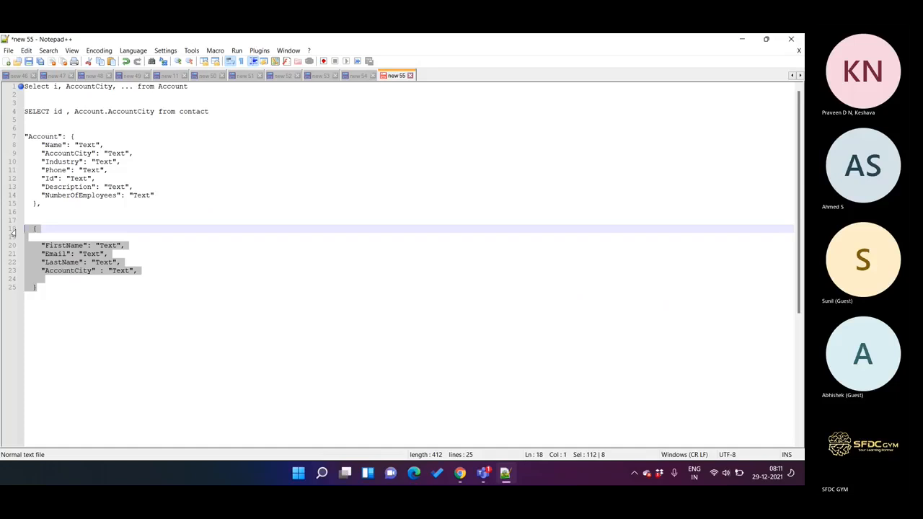
Step: Compare the unnamed block in Notepad++ with the DataRaptor's current JSON output, highlighting the Account node and its Name key
click(506, 473)
drag(639, 349, 623, 264)
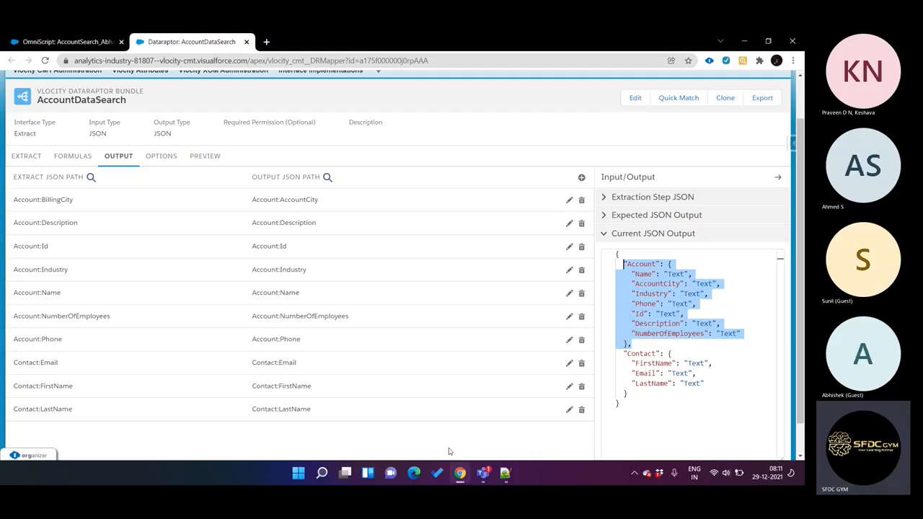
click(505, 473)
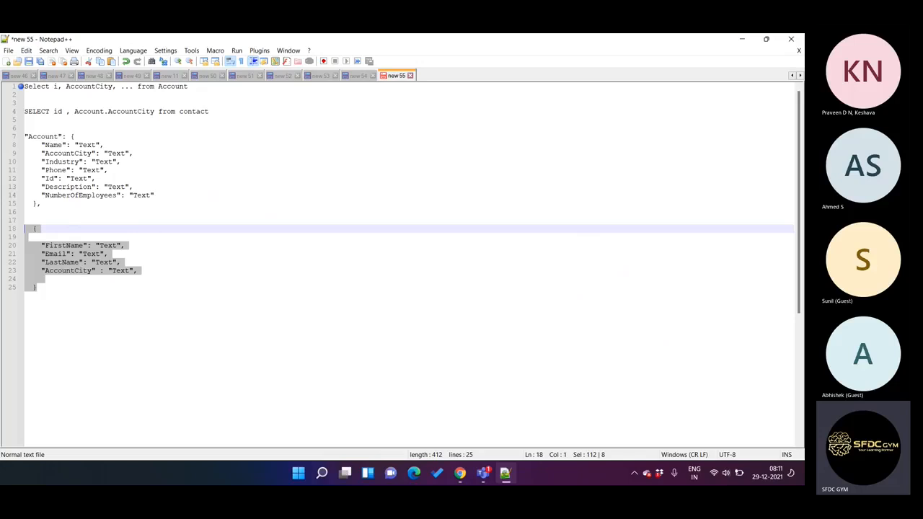
key(alt+Tab)
key(alt+Tab)
key(alt+Tab)
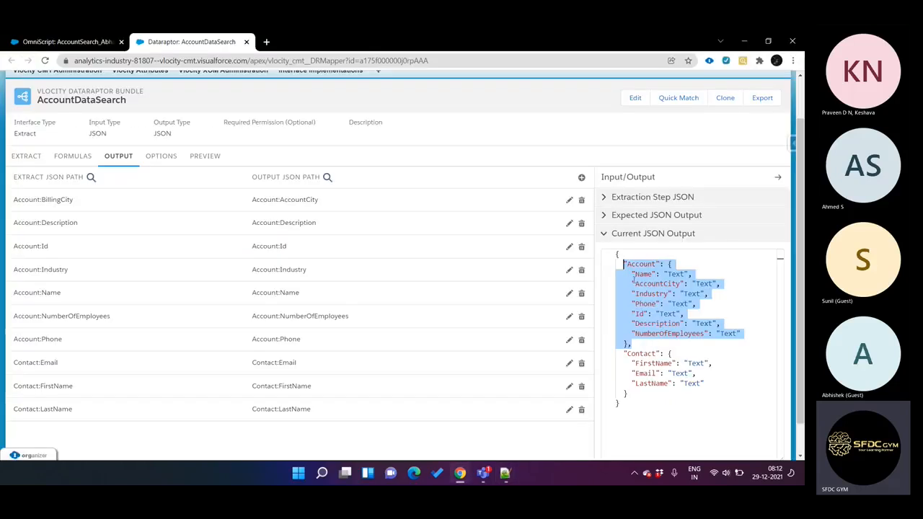
click(624, 273)
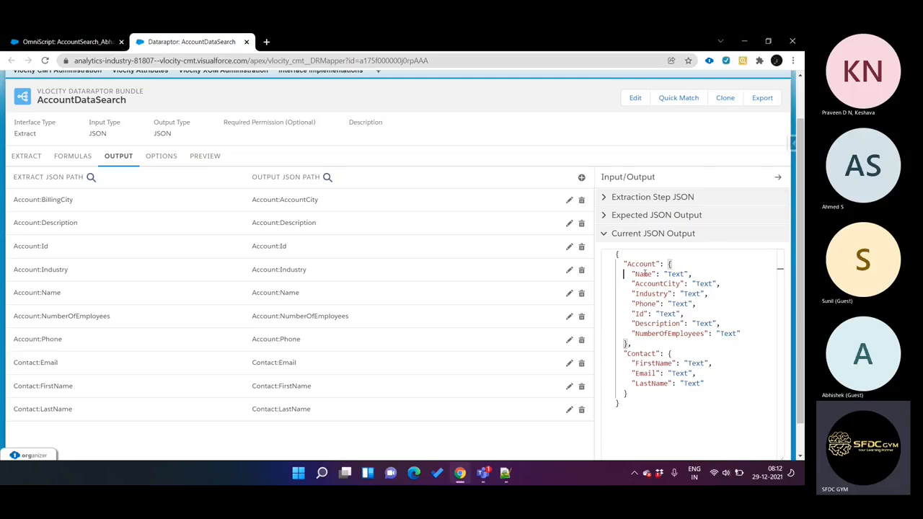
double_click(643, 274)
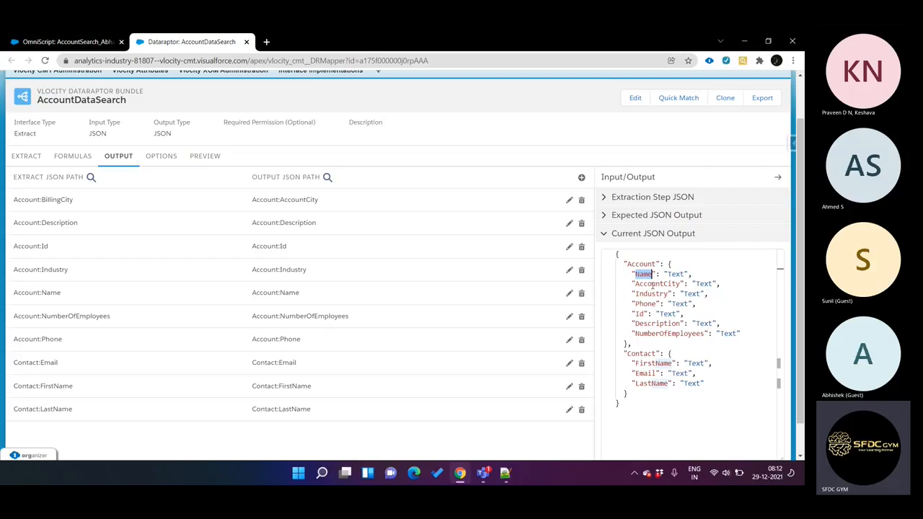
drag(632, 345, 615, 267)
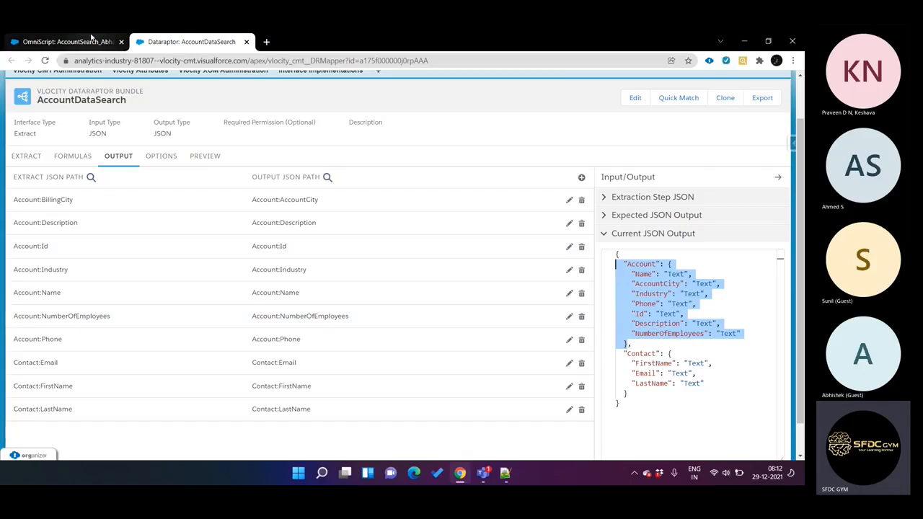
Step: Compare the DataRaptor's Account output node with the OmniScript's Account step and its elements, checking the unnamed Notepad++ block as well
click(92, 41)
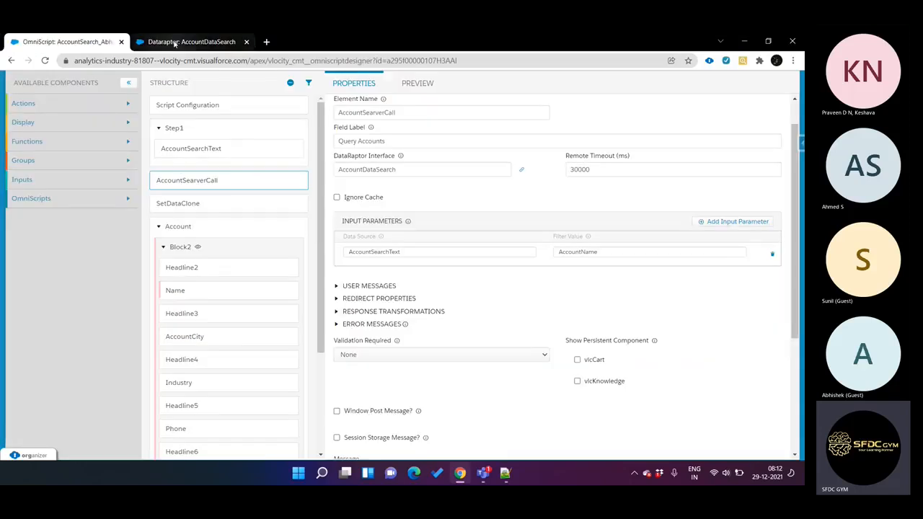
click(202, 43)
double_click(642, 264)
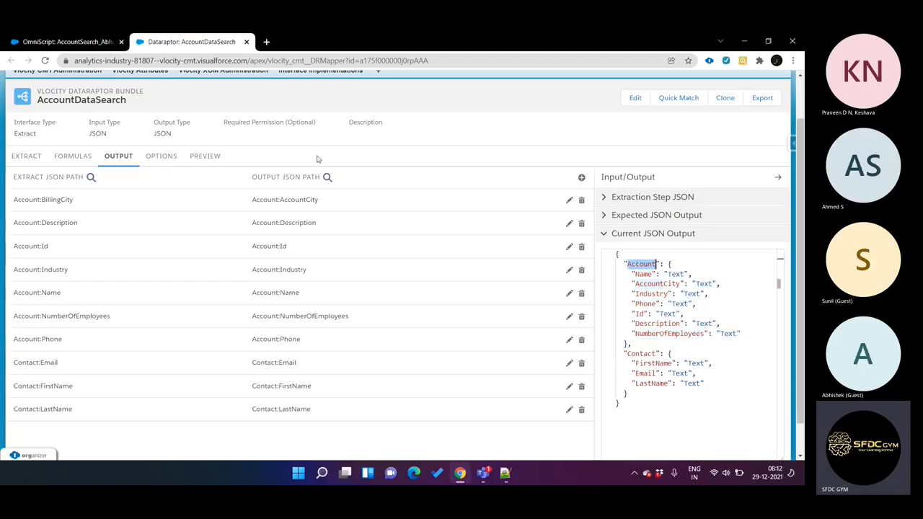
click(82, 44)
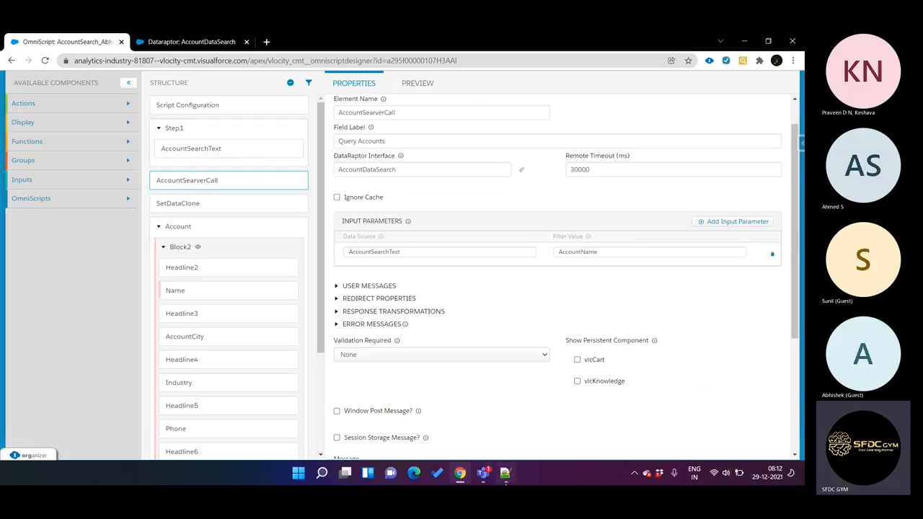
click(506, 476)
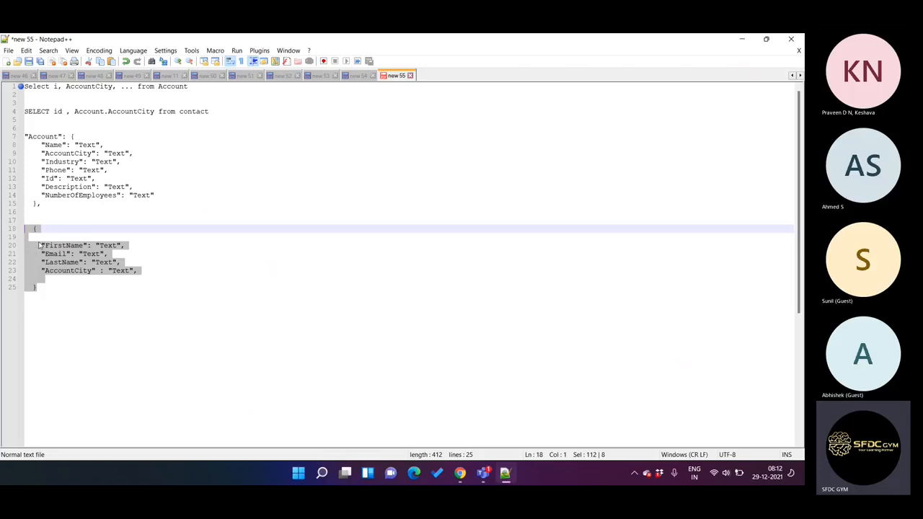
click(505, 474)
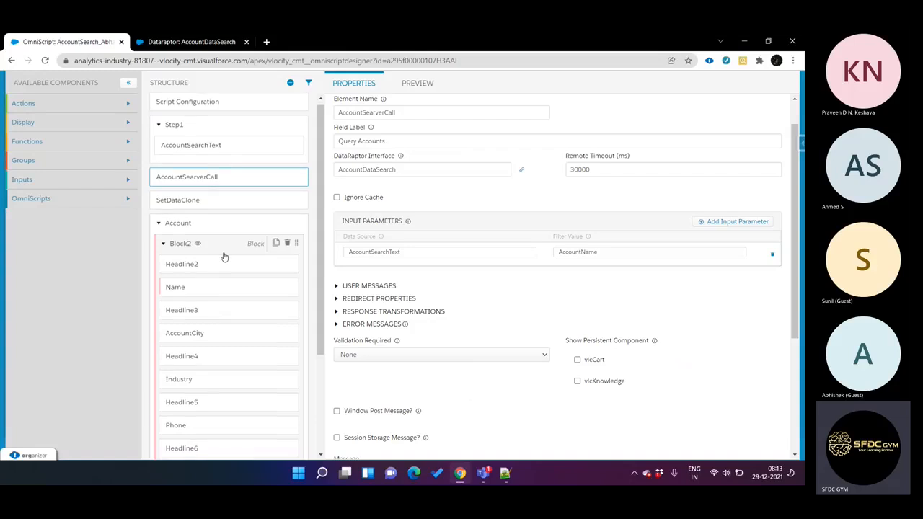
scroll(223, 257, down, 2)
scroll(223, 257, up, 2)
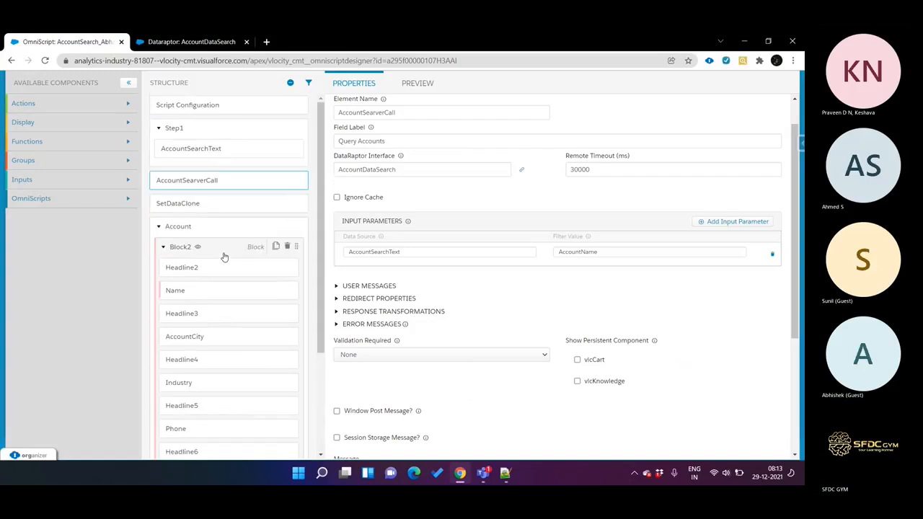
Step: Review the DataRaptor's Account and Contact extract steps and highlight the Account node name in Notepad++
click(191, 42)
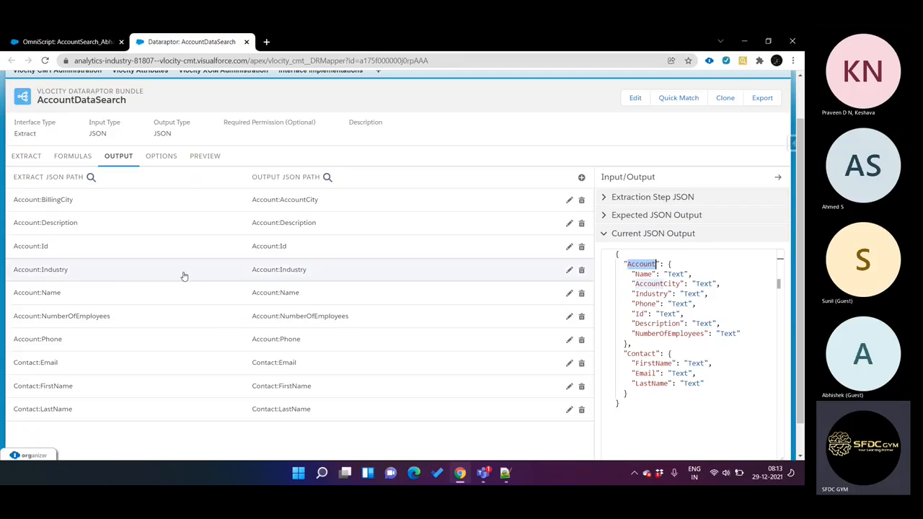
click(25, 155)
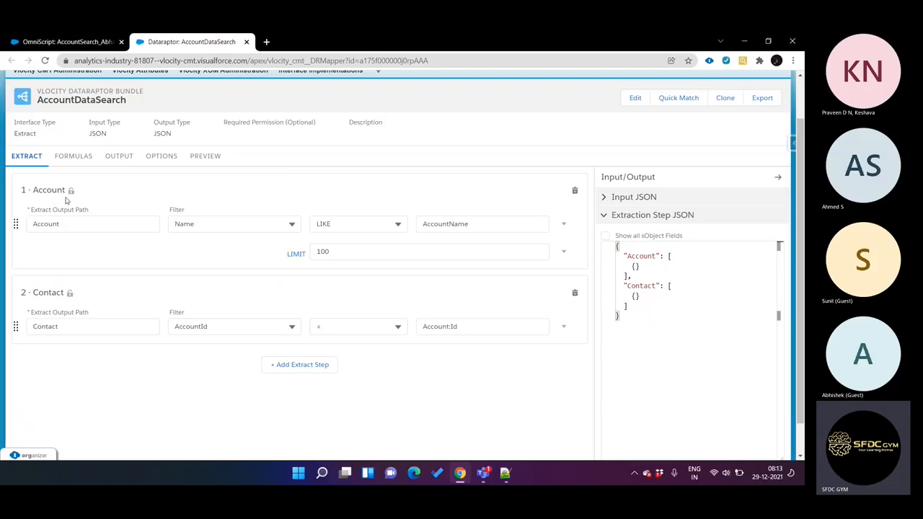
click(506, 473)
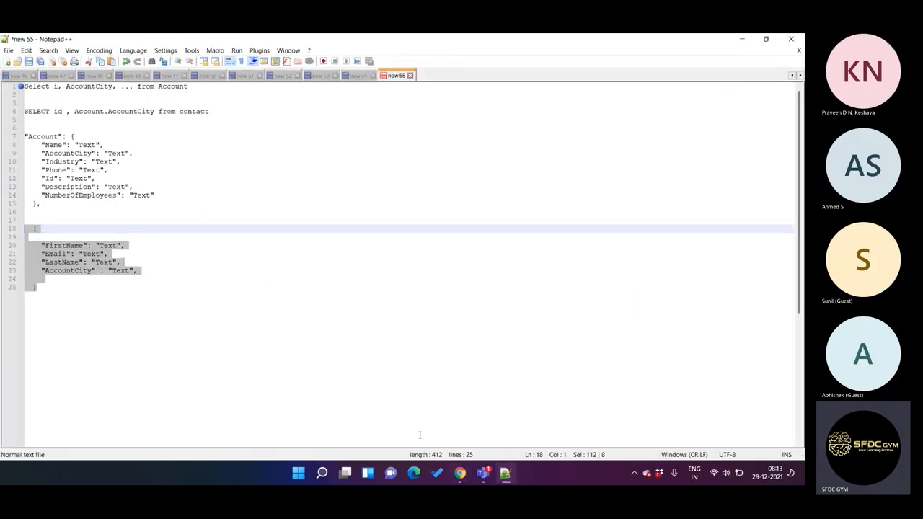
double_click(40, 136)
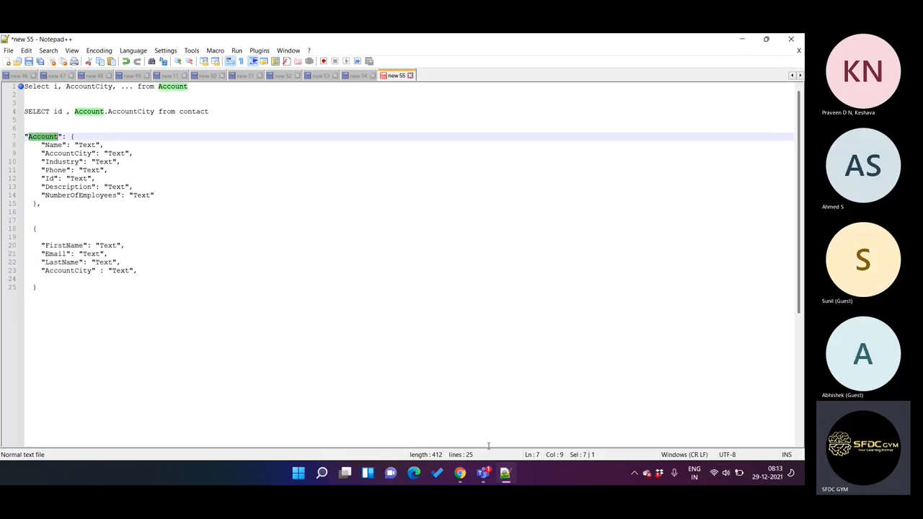
click(505, 476)
click(505, 476)
Step: Undo the edits that stripped the Contact label from the second node
click(43, 238)
key(Up)
key(Up)
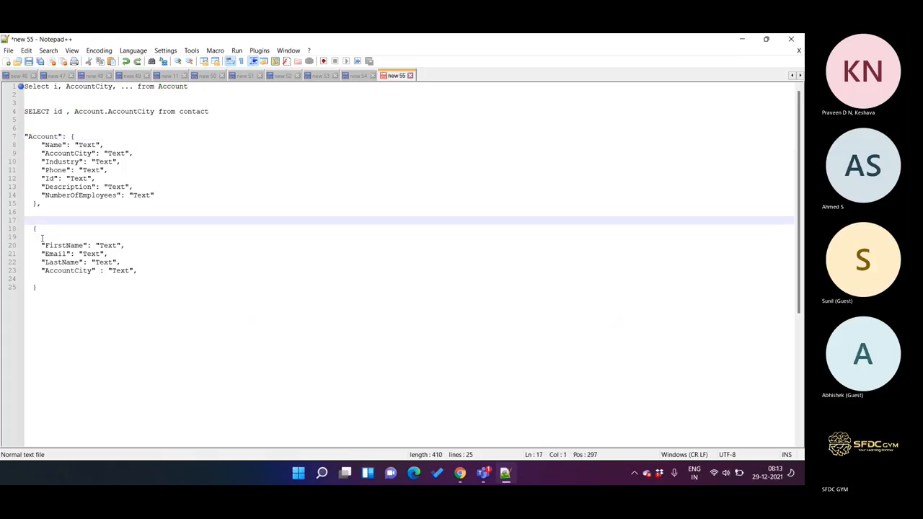
key(BackSpace)
key(ctrl+z)
key(ctrl+z)
key(ctrl+z)
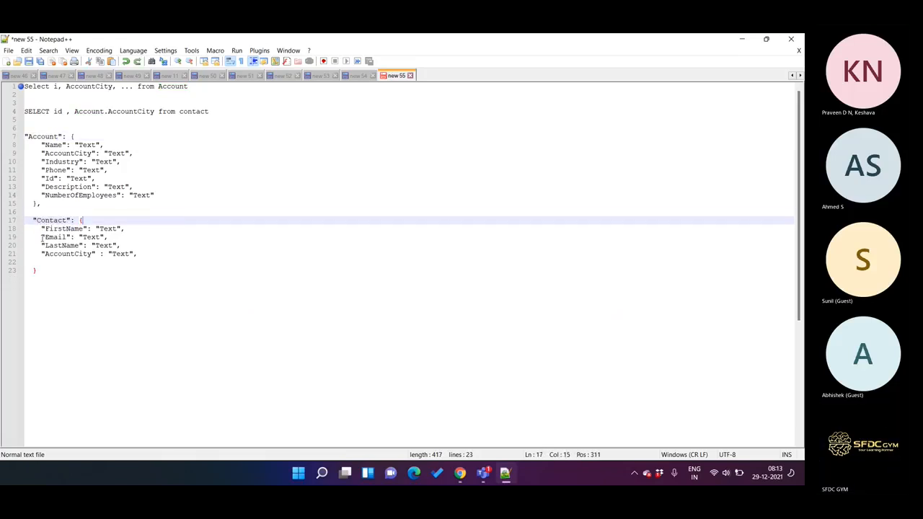
Step: Copy the Account node's "Name": "Text" line into the Contact node, directly below its AccountCity line
double_click(70, 255)
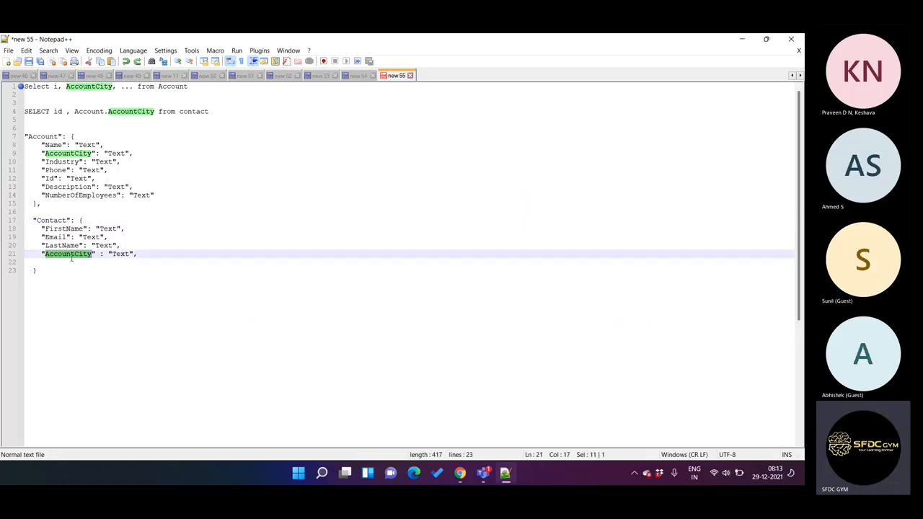
double_click(53, 145)
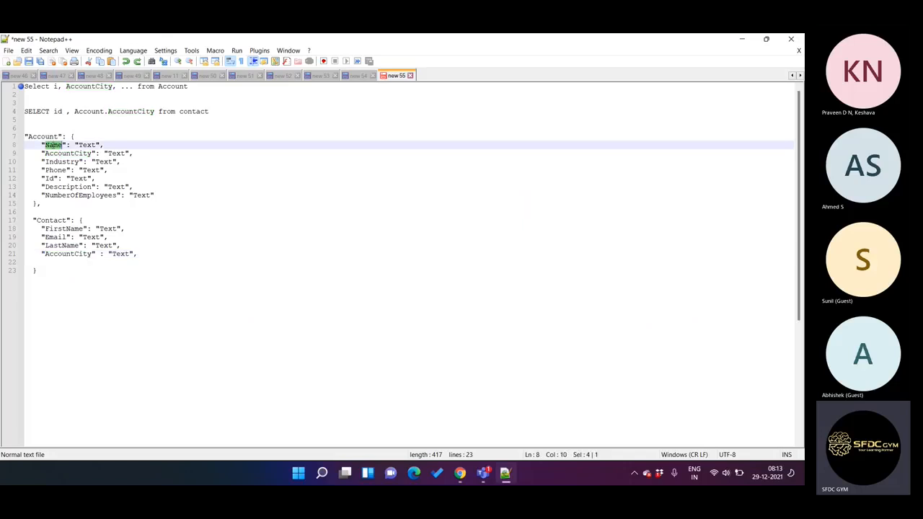
click(105, 145)
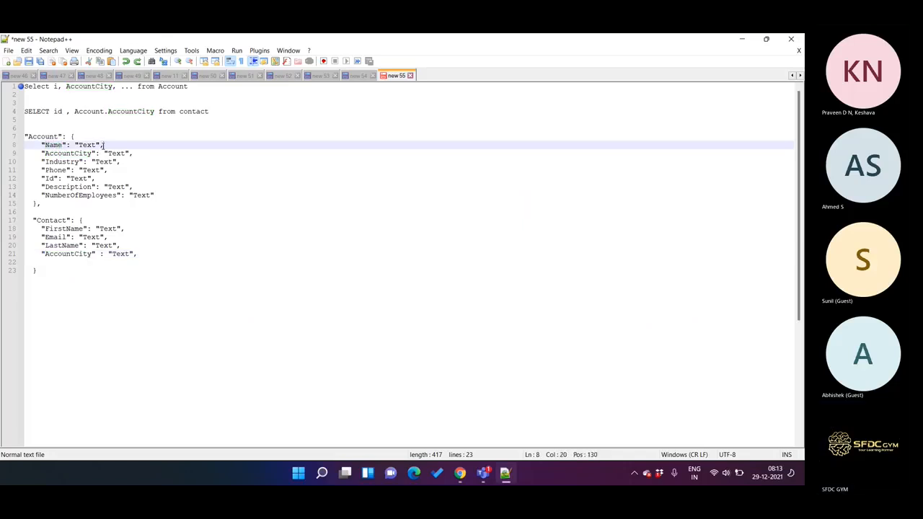
shift+click(41, 145)
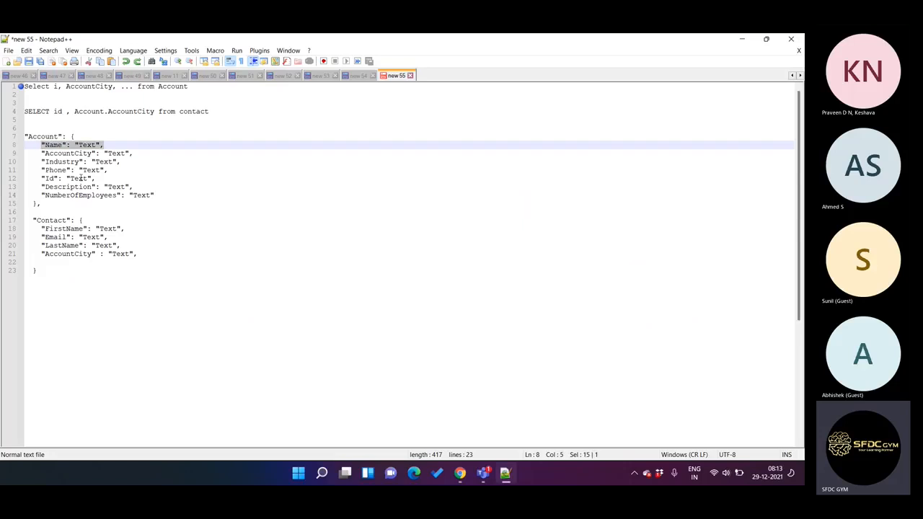
key(ctrl+c)
click(139, 254)
key(Return)
key(ctrl+v)
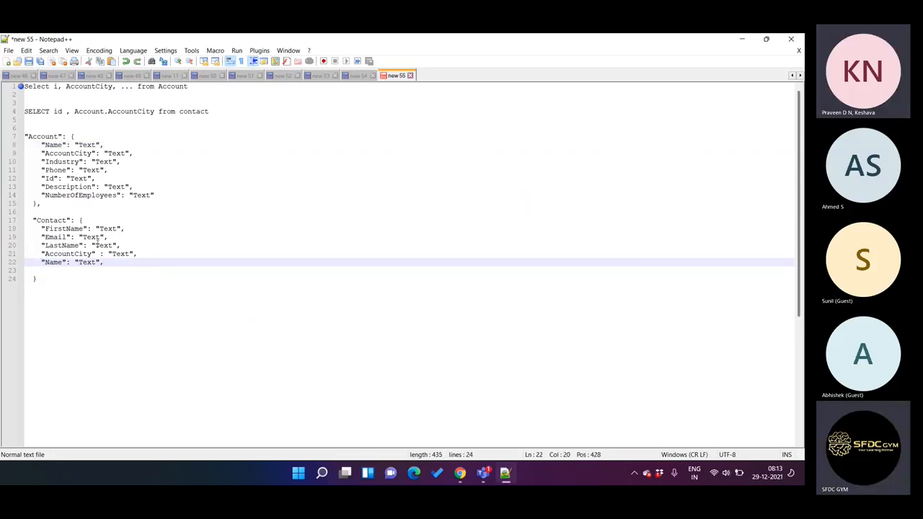
Step: Insert two more blank lines between the Account and Contact nodes
click(42, 212)
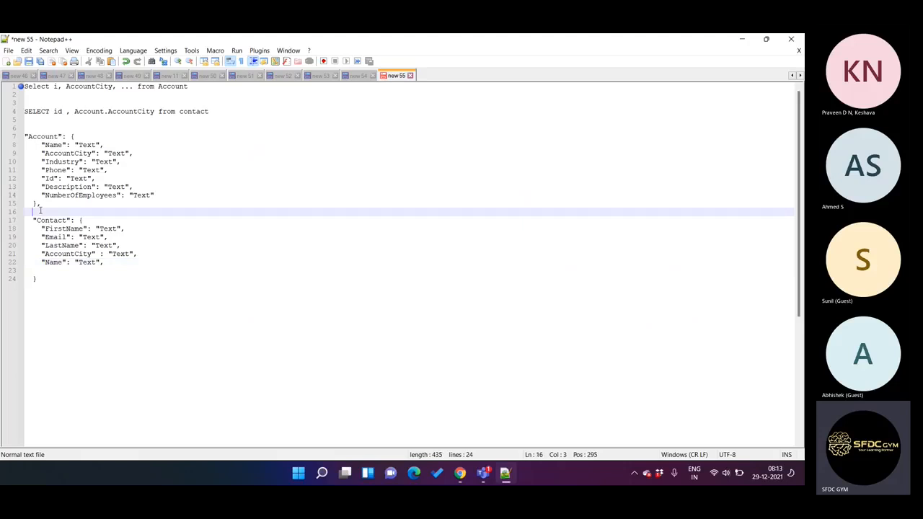
key(Return)
key(Return)
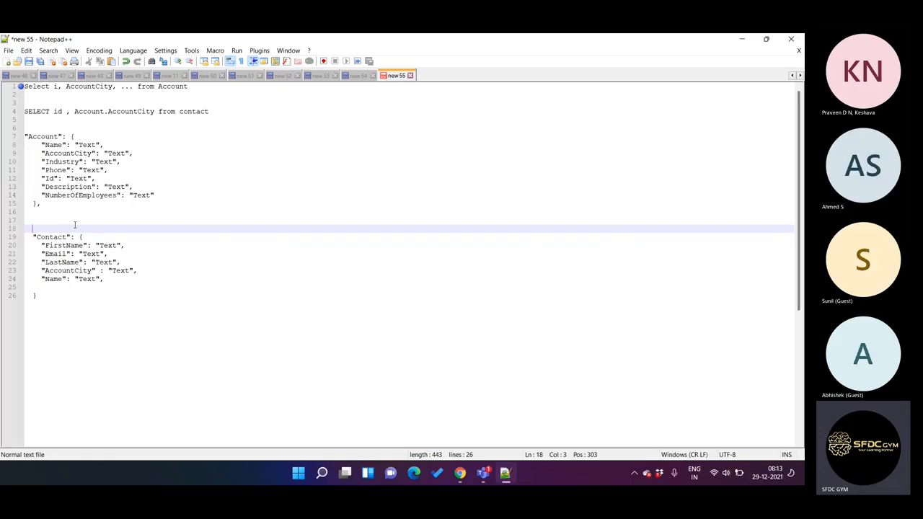
Step: Extend the contact query with where accountid =''; and append the result note => 10
click(230, 107)
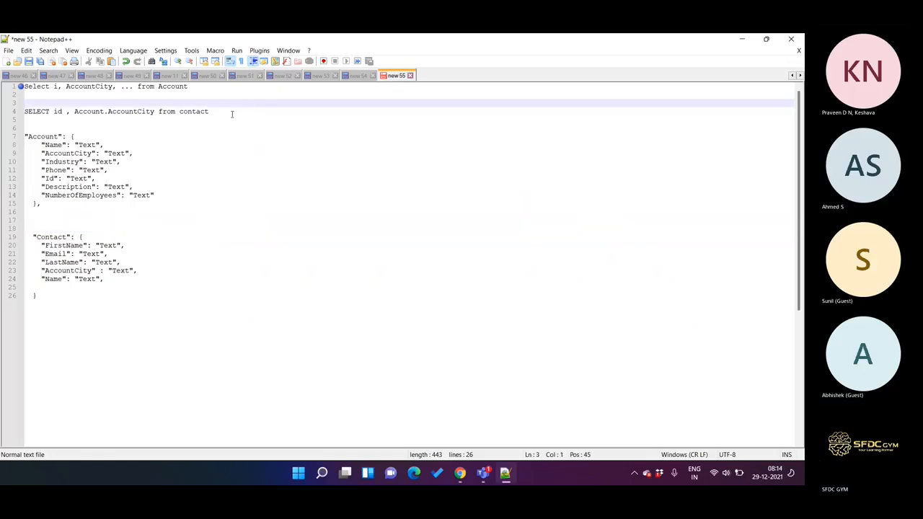
text(where )
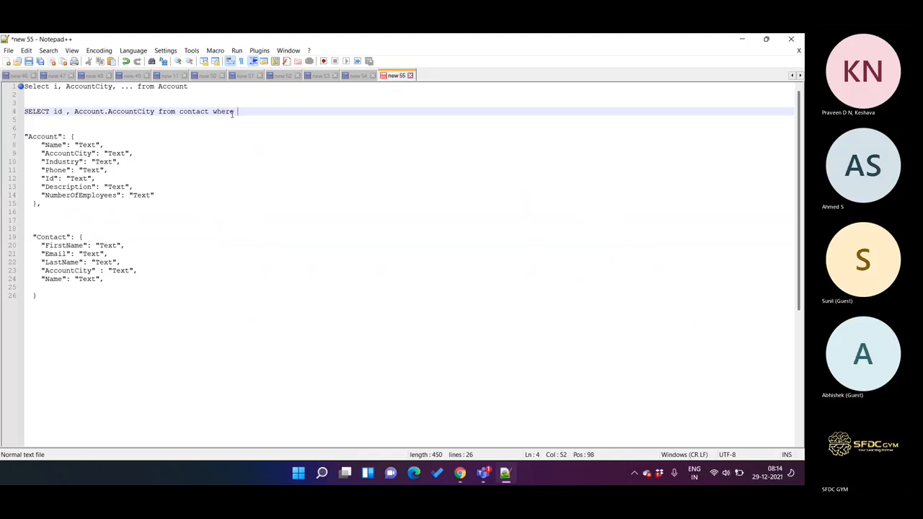
text(accounti)
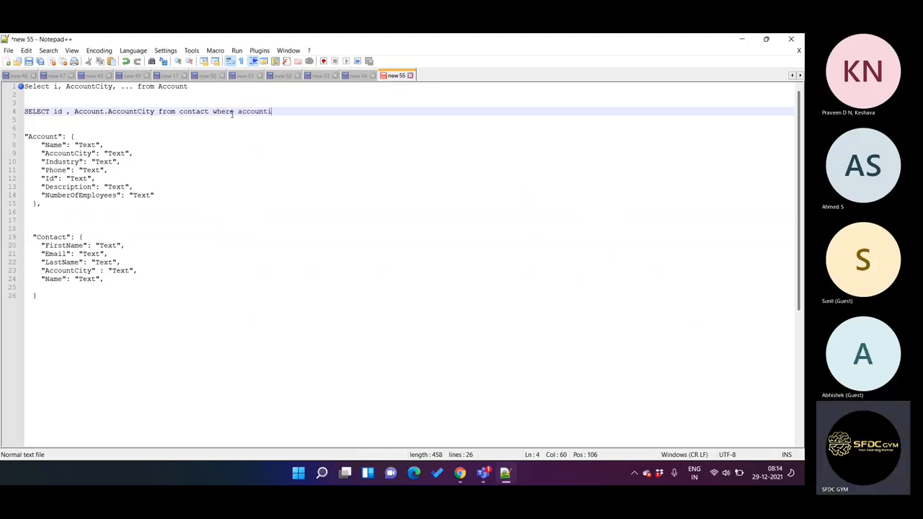
text(d ='';)
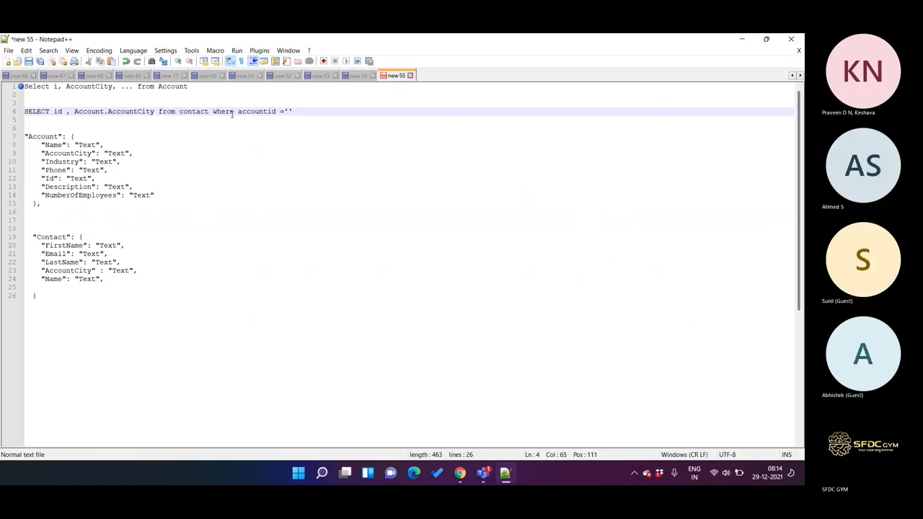
text( => 0)
text(10)
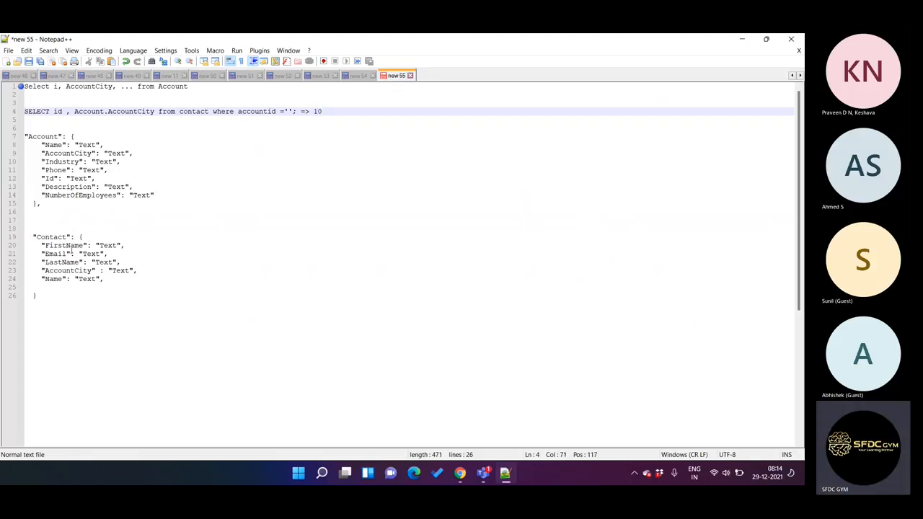
Step: Turn the Contact node into an array by enclosing its object in square brackets, with a comma after the closing brace
click(78, 238)
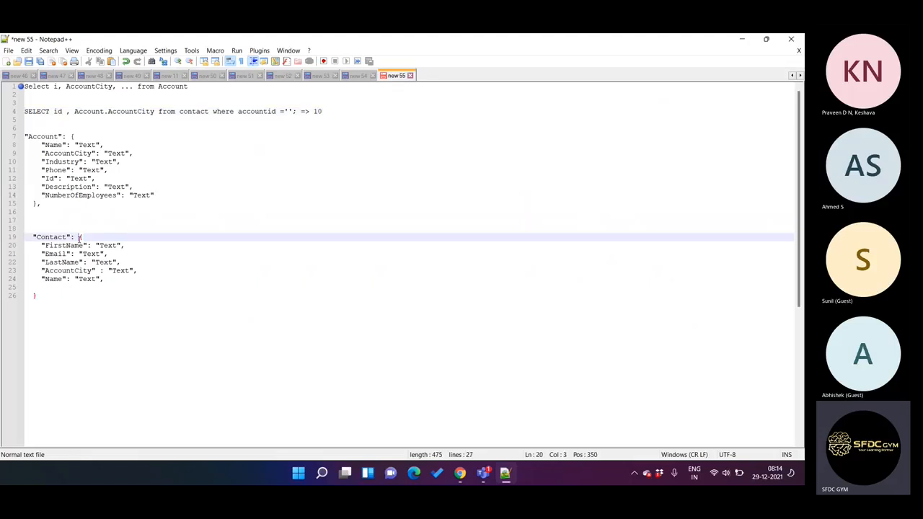
key(Return)
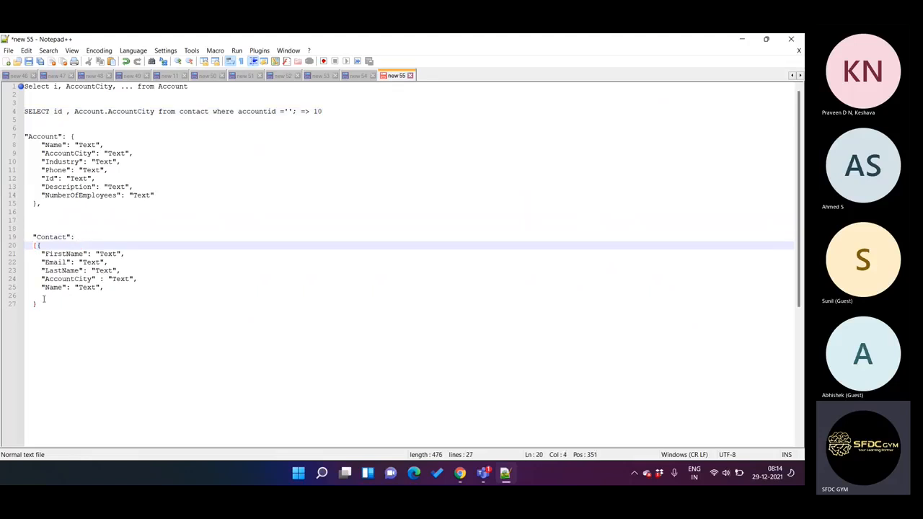
click(44, 304)
text(])
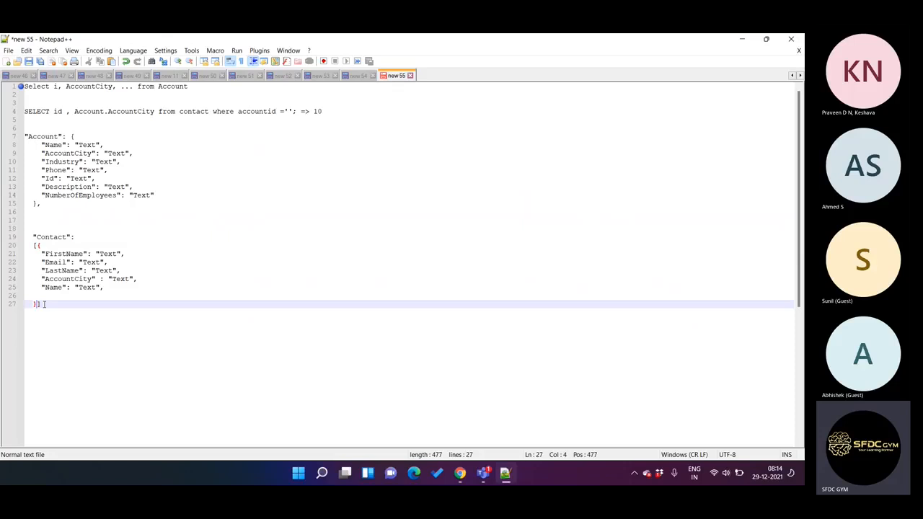
text(,)
Step: Duplicate the contact object three times inside the Contact array
shift+click(39, 248)
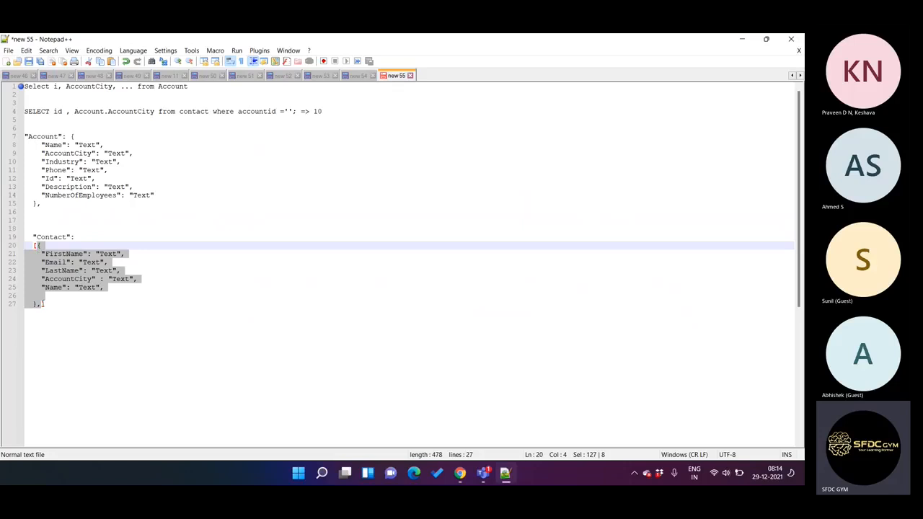
click(42, 304)
key(Return)
key(ctrl+v)
key(Return)
key(ctrl+v)
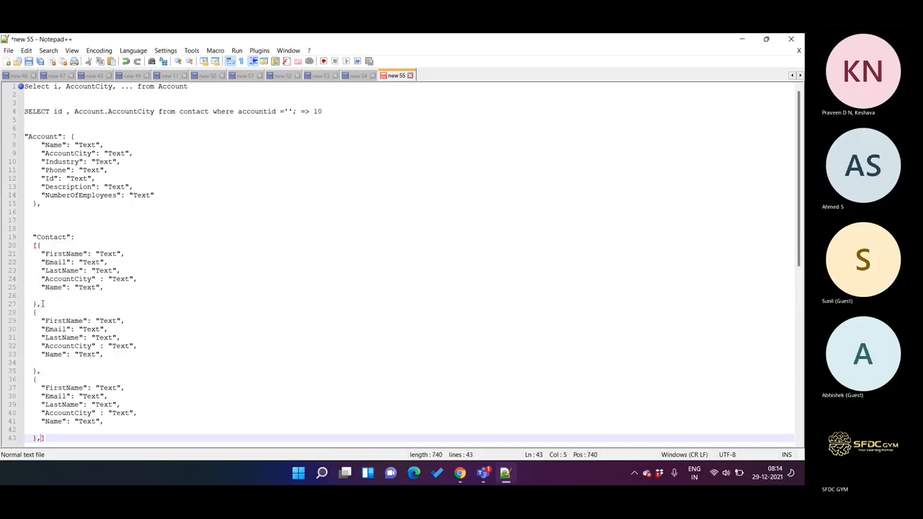
key(Return)
key(ctrl+v)
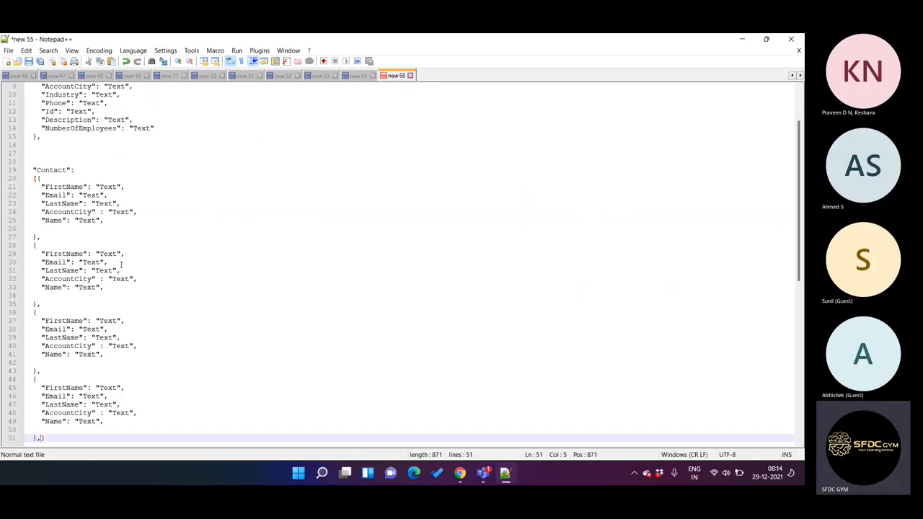
Step: Highlight the AccountCity and Name lines in each of the four contact objects in turn
drag(42, 212, 106, 220)
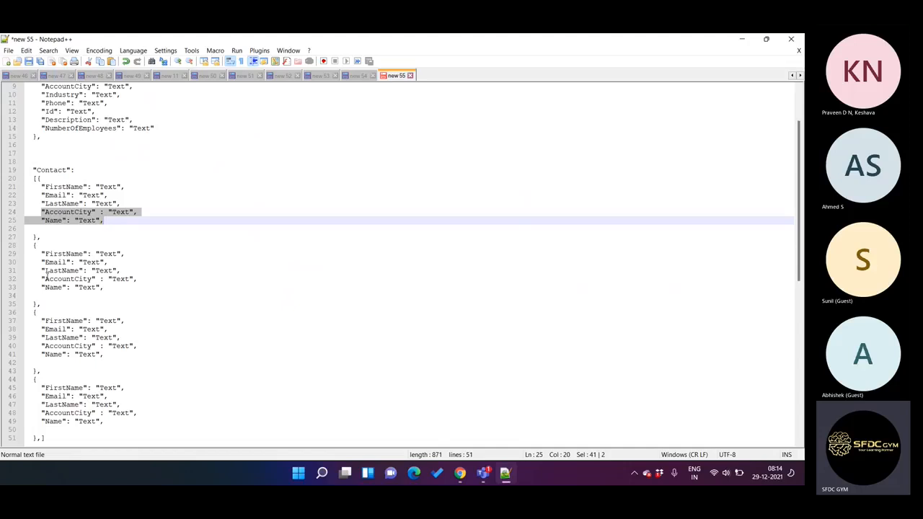
drag(42, 278, 106, 288)
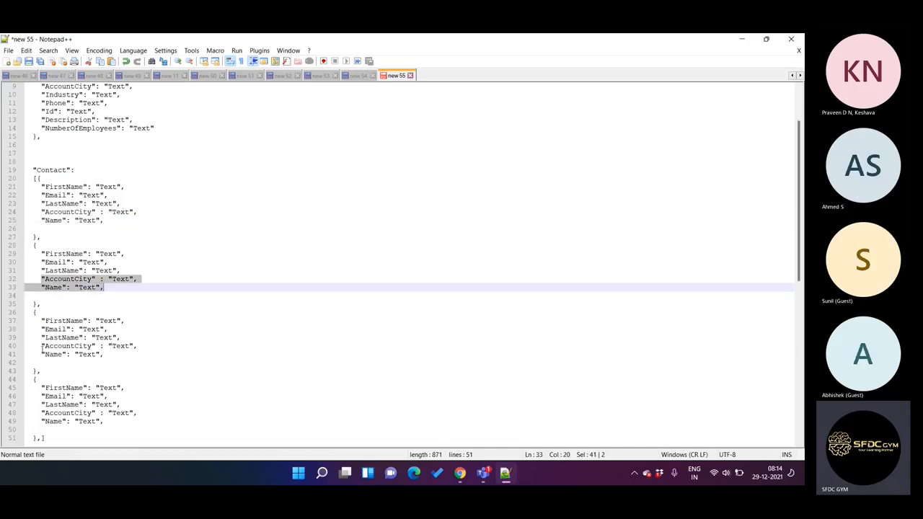
drag(42, 345, 106, 354)
scroll(105, 355, down, 3)
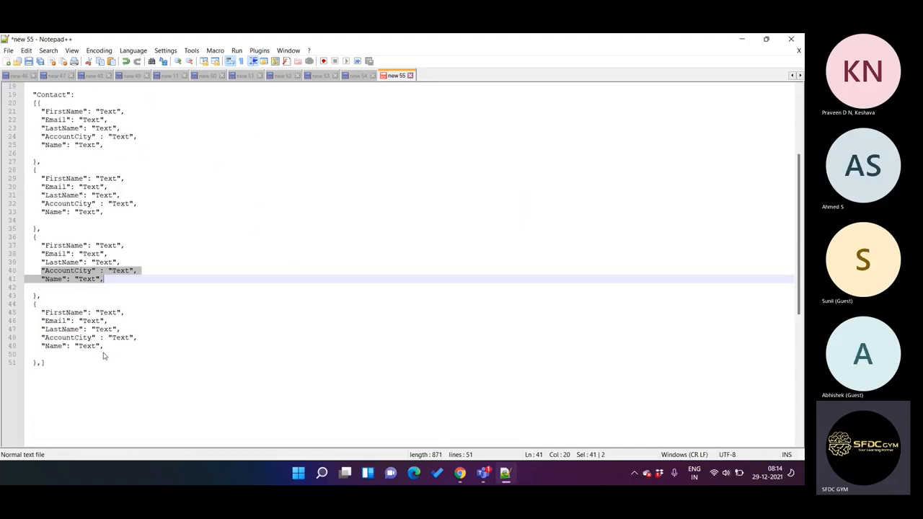
drag(41, 338, 109, 347)
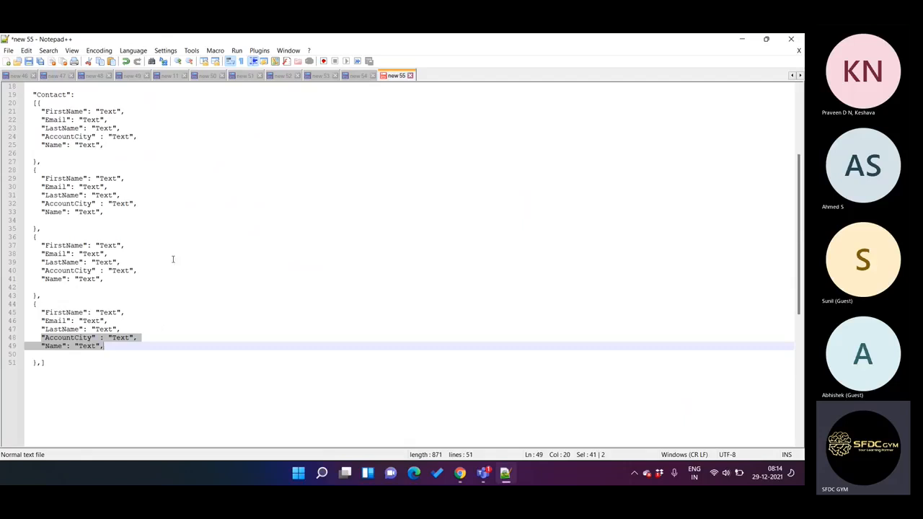
Step: Highlight AccountCity in the contact query and examine where it recurs across the Account and Contact nodes
scroll(171, 261, up, 4)
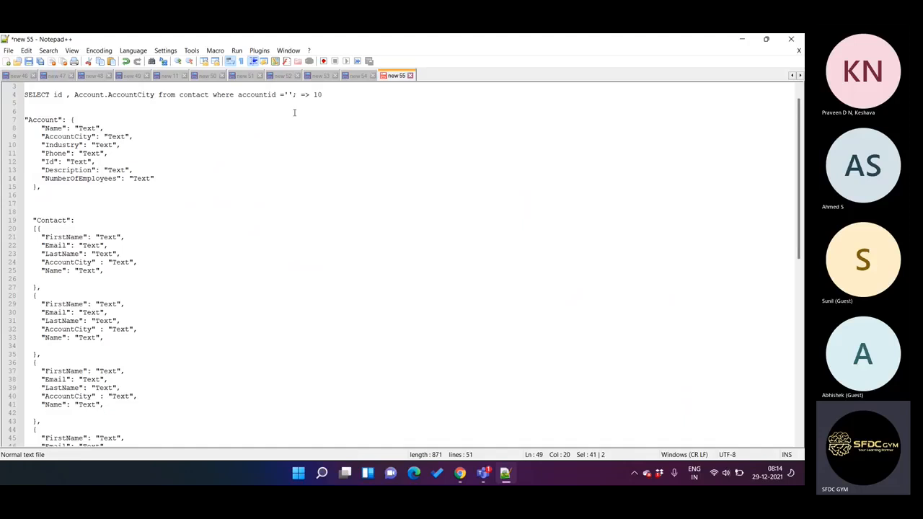
double_click(142, 95)
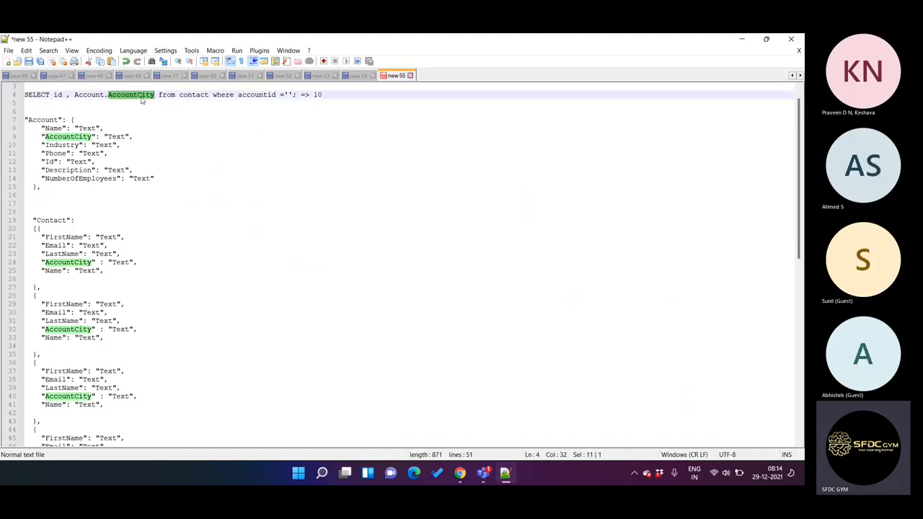
scroll(72, 396, down, 6)
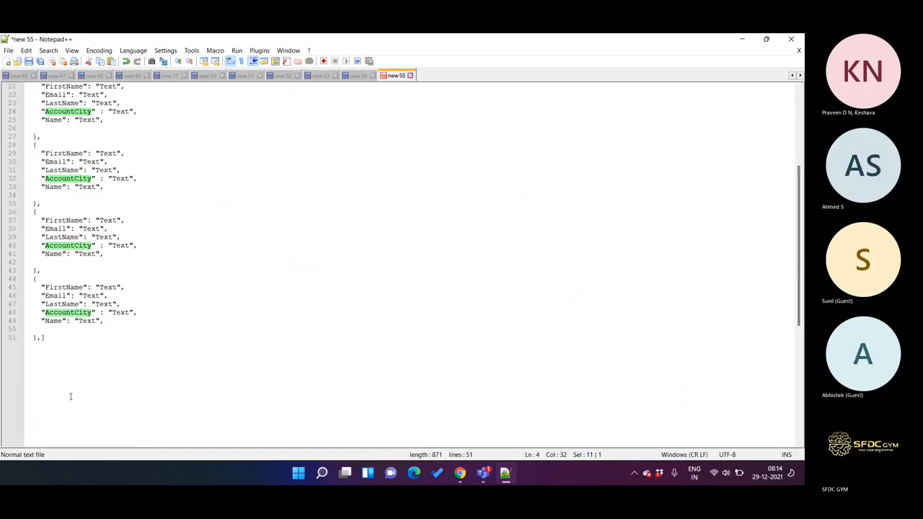
scroll(119, 235, up, 1)
scroll(120, 235, up, 3)
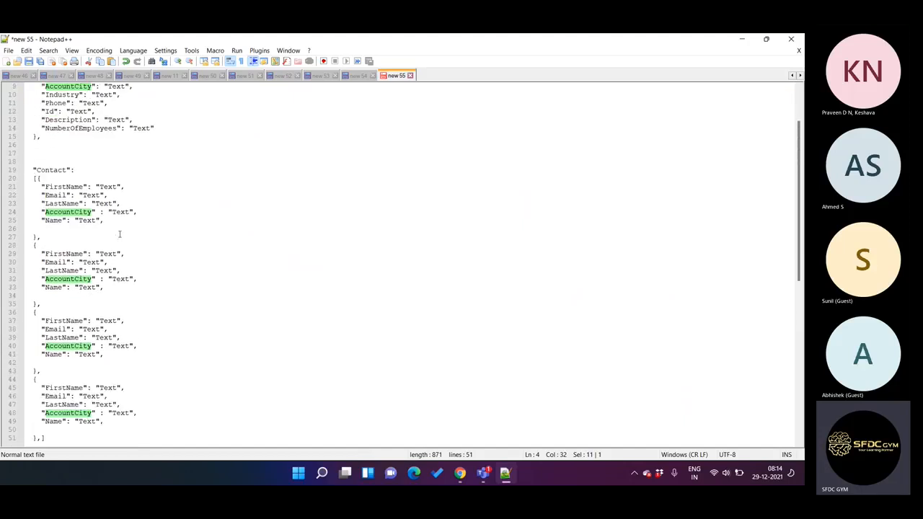
scroll(119, 234, up, 1)
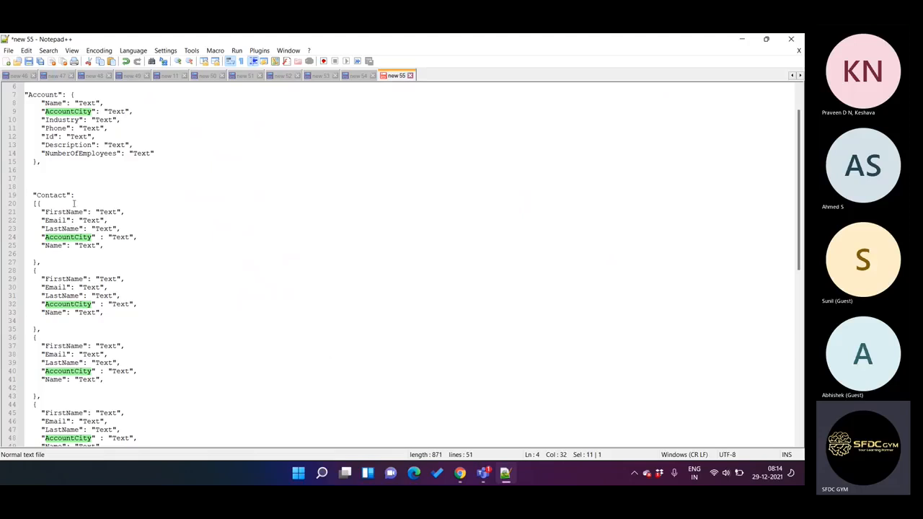
scroll(119, 403, up, 2)
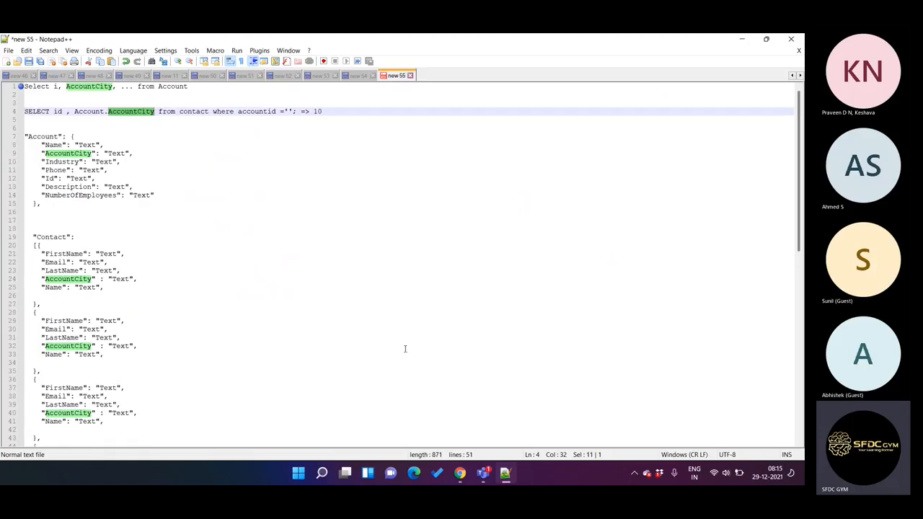
Step: Compare the DataRaptor's extract steps and the OmniScript's AccountSearverCall properties in Chrome with the sample JSON in Notepad++
click(459, 473)
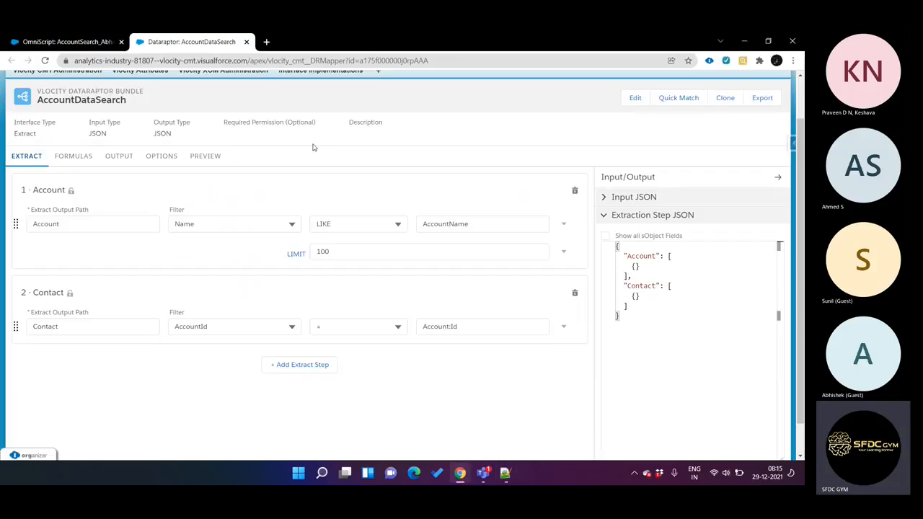
click(99, 49)
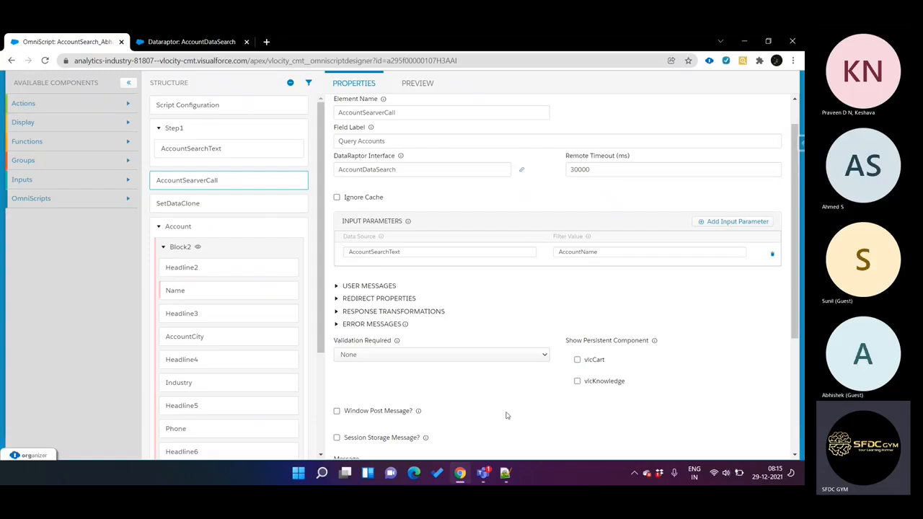
click(504, 472)
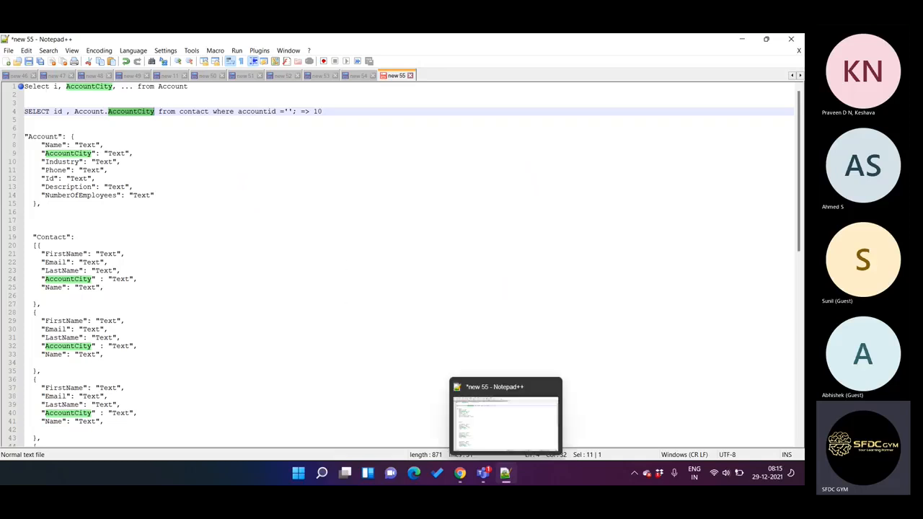
click(465, 432)
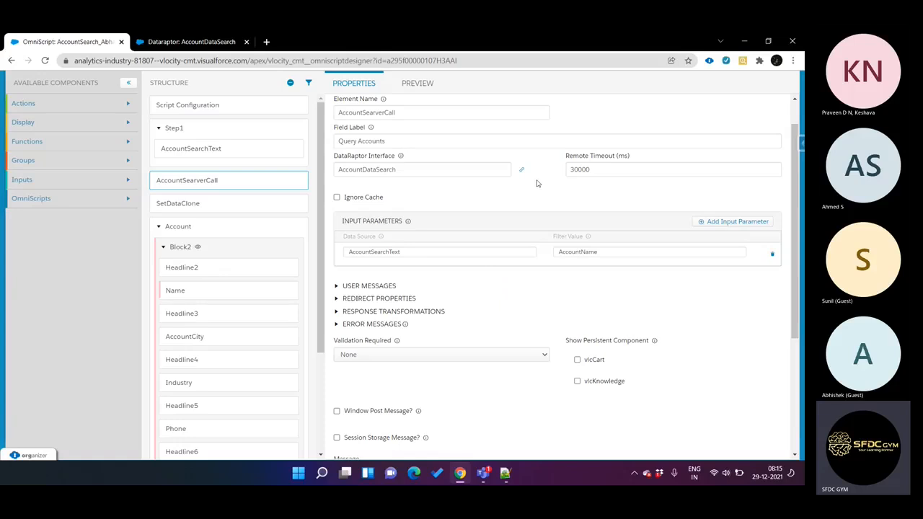
scroll(541, 186, up, 1)
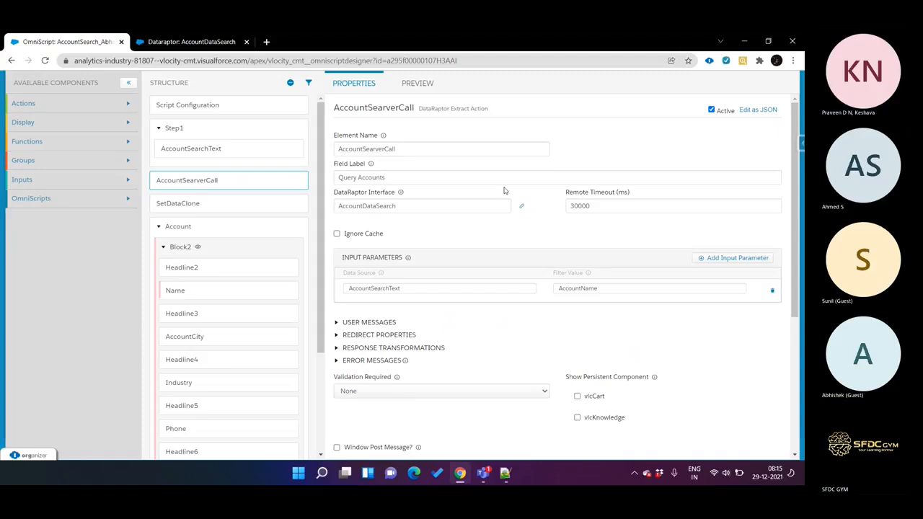
mouse_move(385, 137)
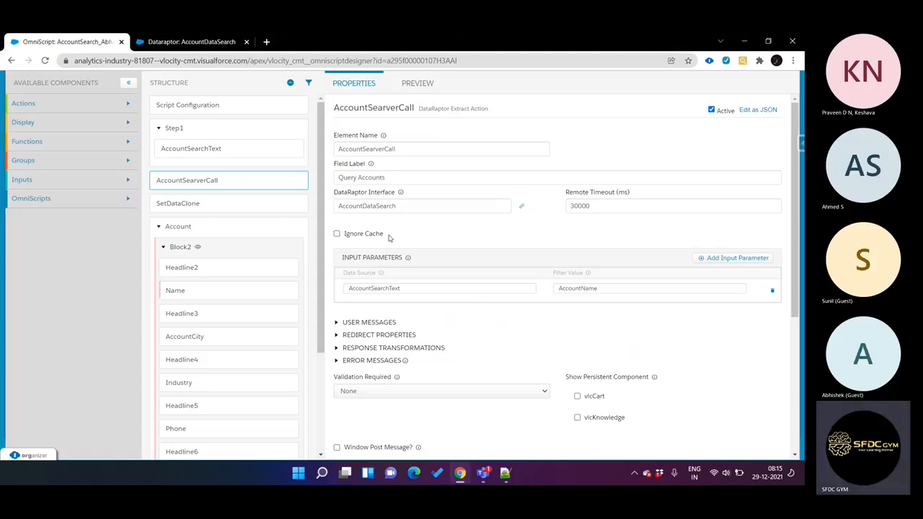
click(506, 473)
scroll(450, 217, down, 6)
scroll(451, 217, up, 6)
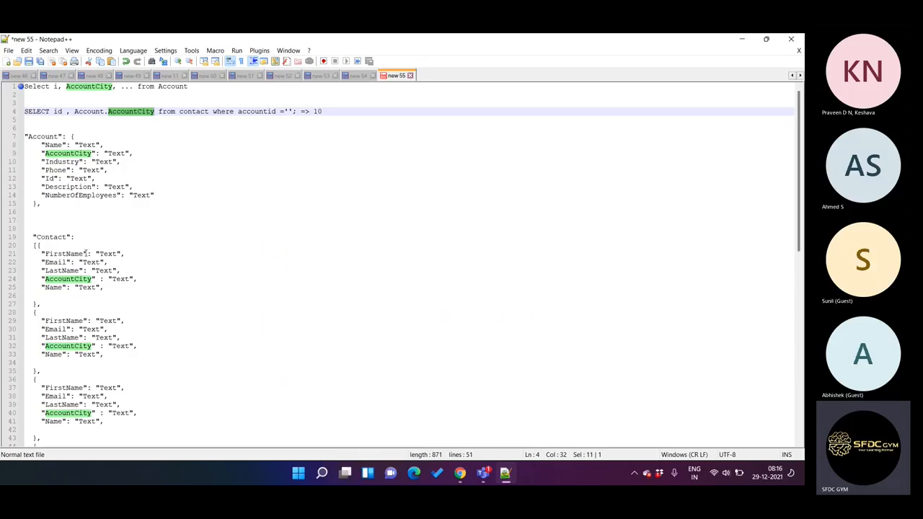
Step: Switch from Notepad++ to Chrome, try previewing the OmniScript, and return to the AccountSearverCall properties
click(505, 472)
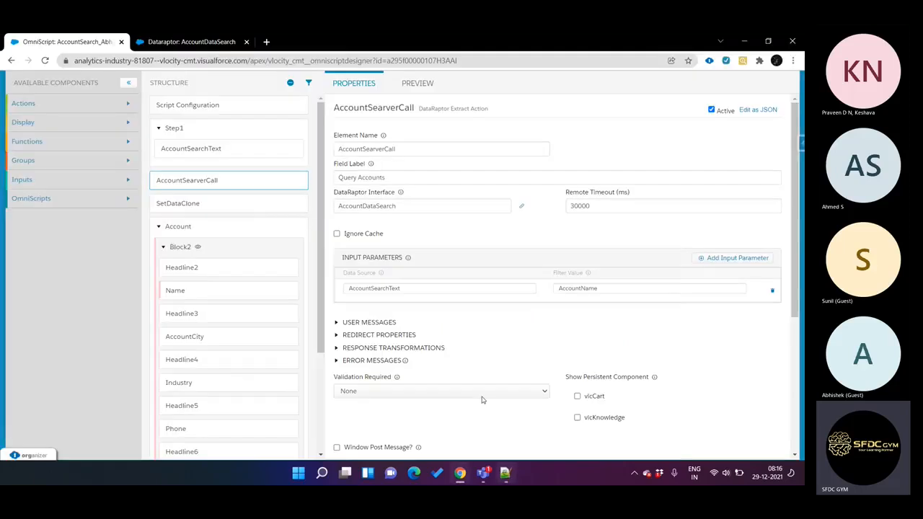
click(422, 85)
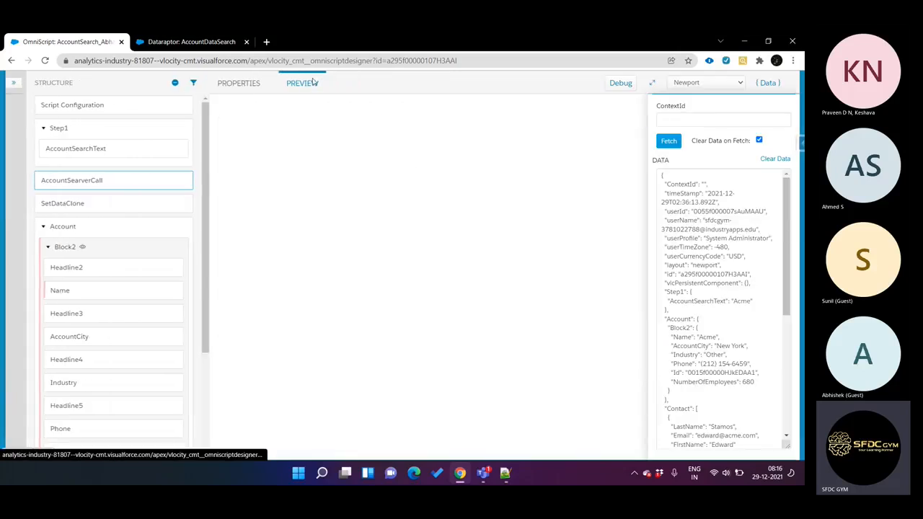
click(249, 83)
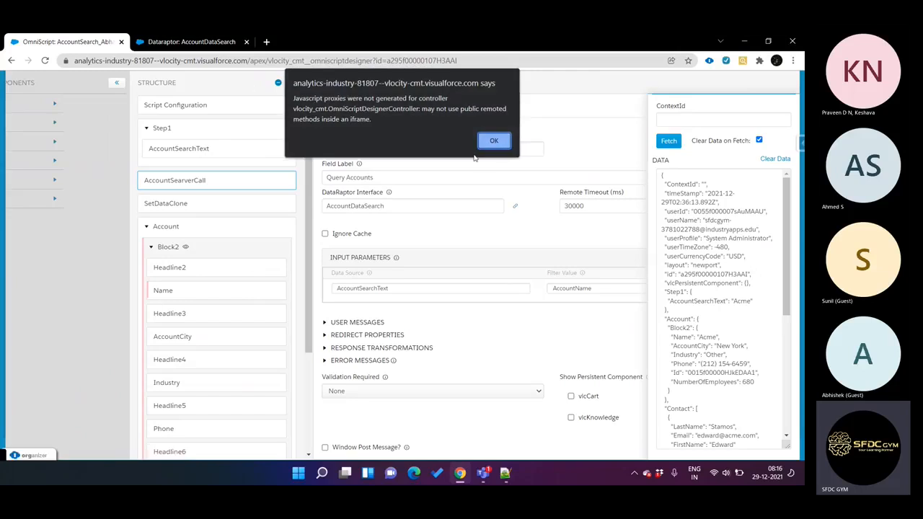
click(495, 141)
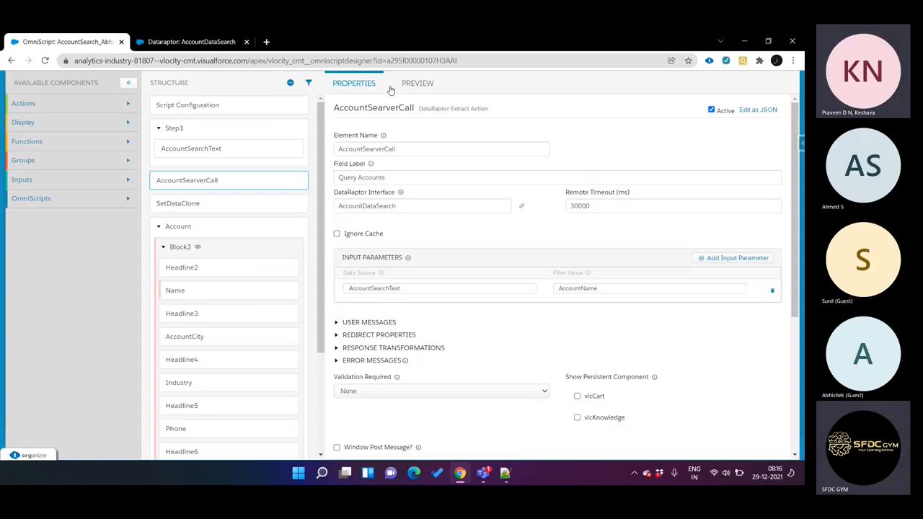
Step: Execute the AccountDataSearch DataRaptor preview with AccountName set to Acme
key(ctrl+Tab)
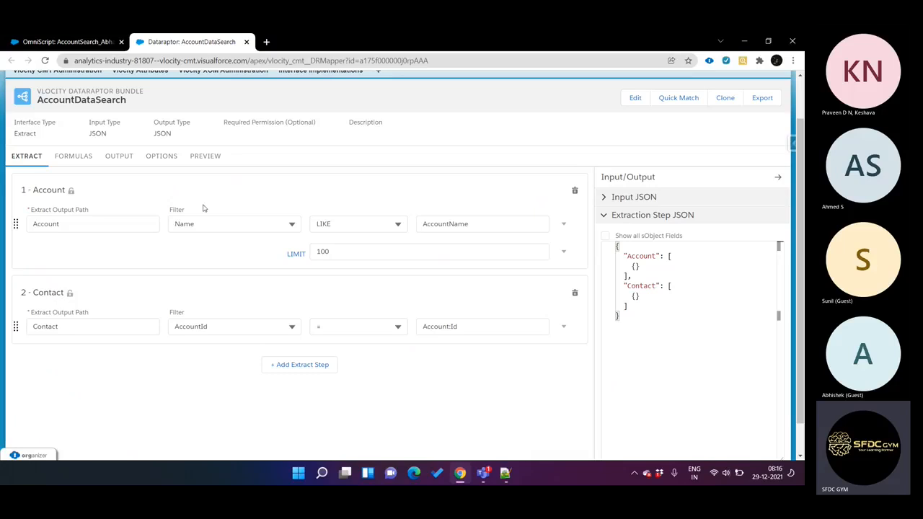
click(205, 156)
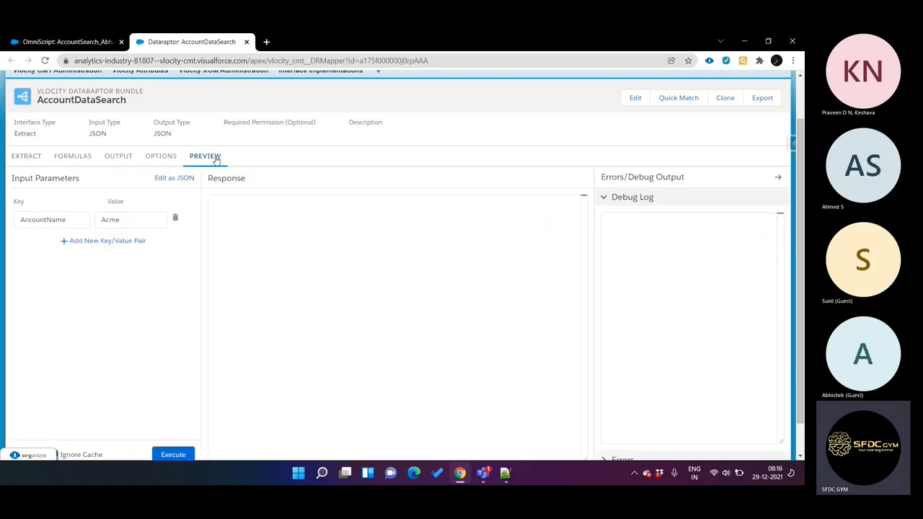
click(173, 455)
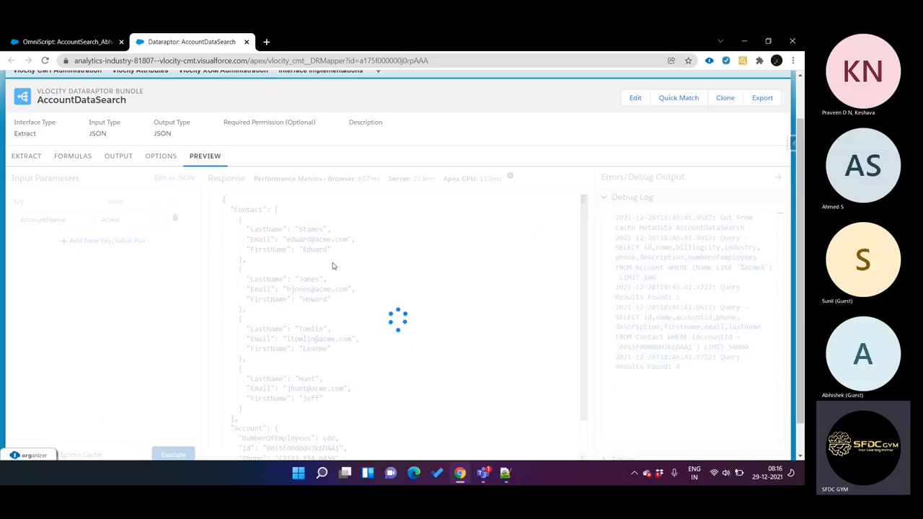
Step: Compare the Contact array with the Account object in the DataRaptor's preview response
click(278, 209)
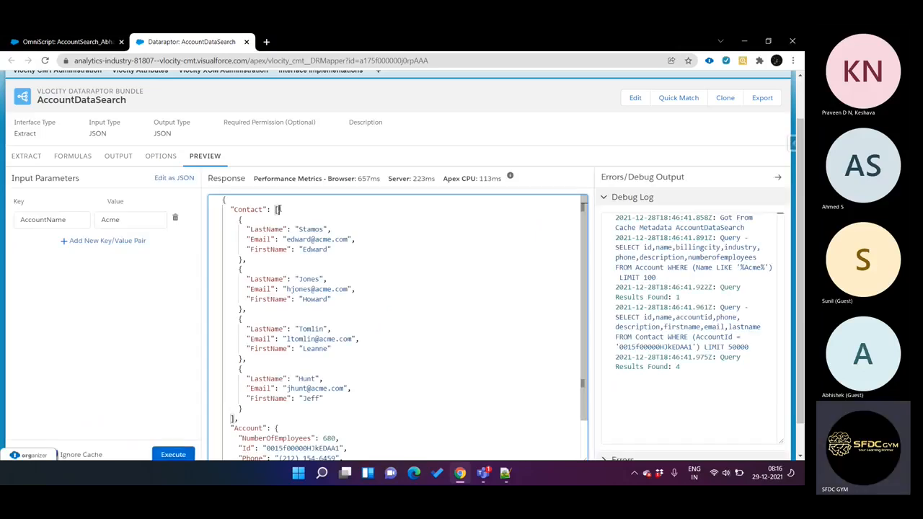
scroll(298, 390, down, 2)
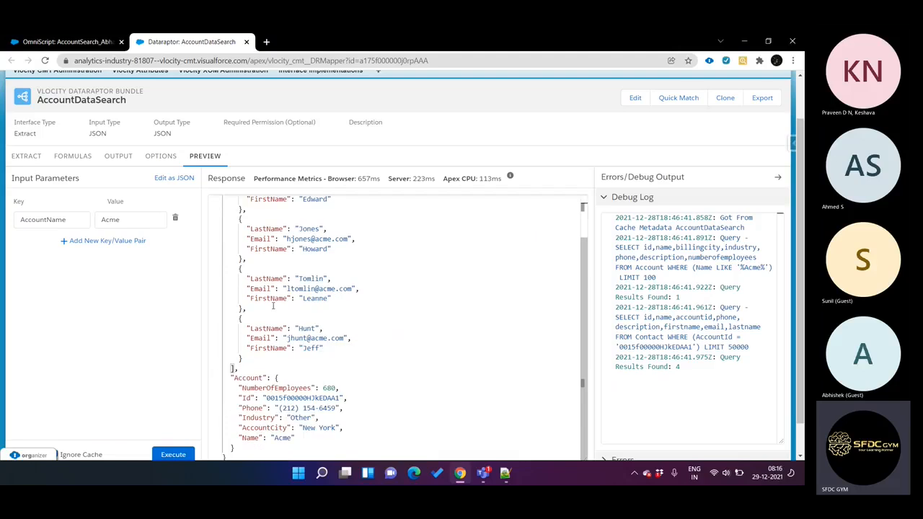
scroll(288, 354, up, 2)
scroll(287, 354, down, 2)
click(284, 378)
scroll(293, 383, up, 2)
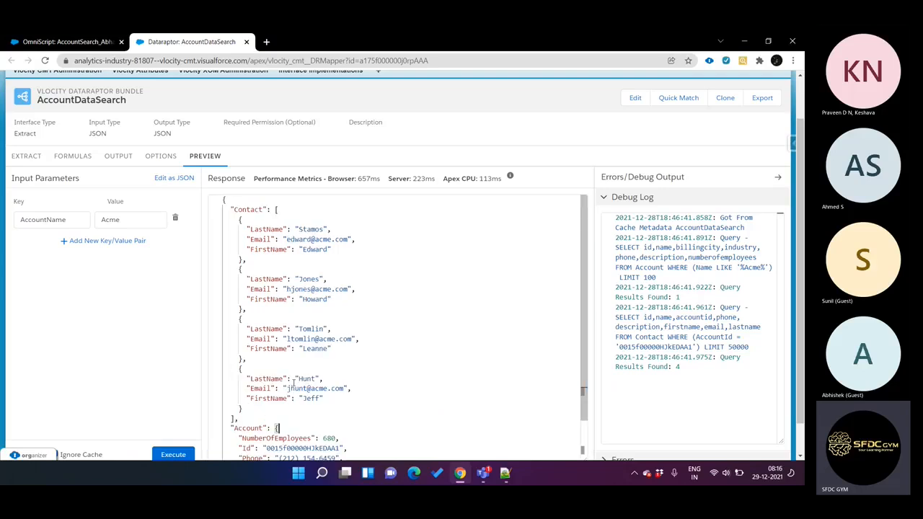
click(279, 210)
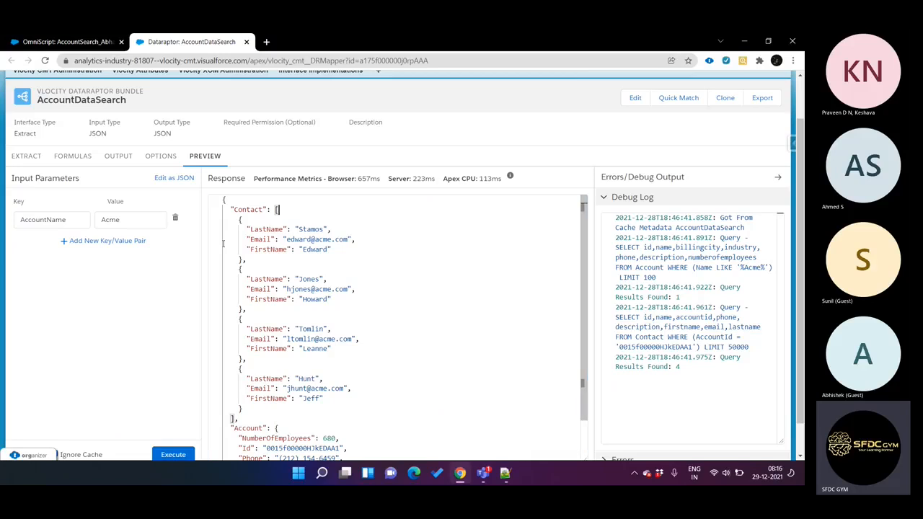
Step: Preview the OmniScript with the account name Acme and advance from Step 1 to Step2
click(99, 44)
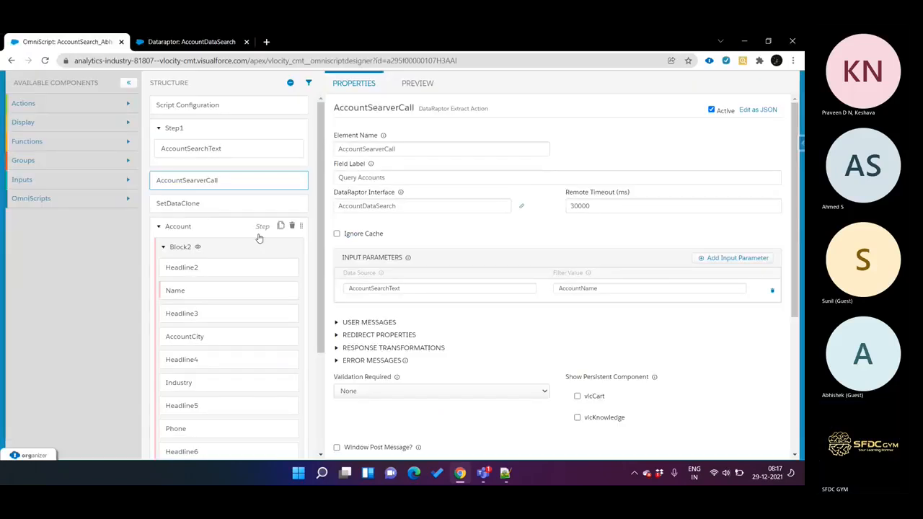
scroll(260, 241, down, 2)
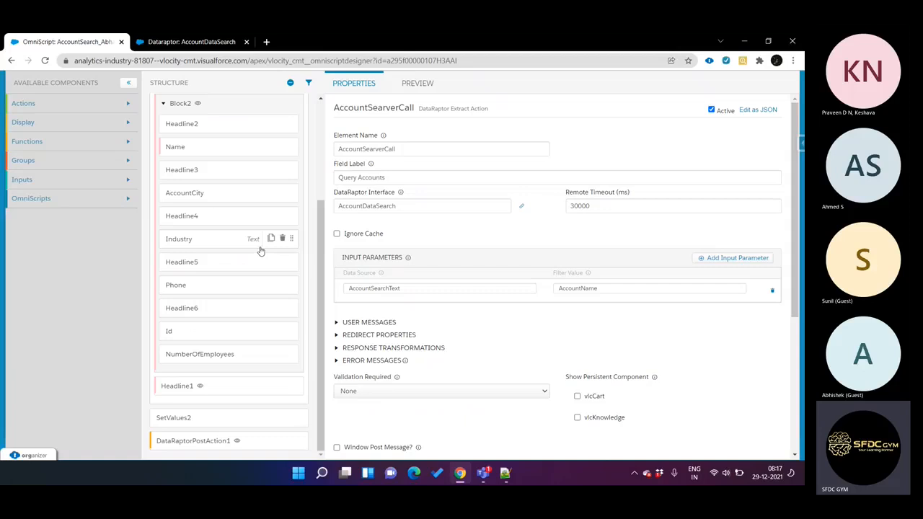
click(417, 85)
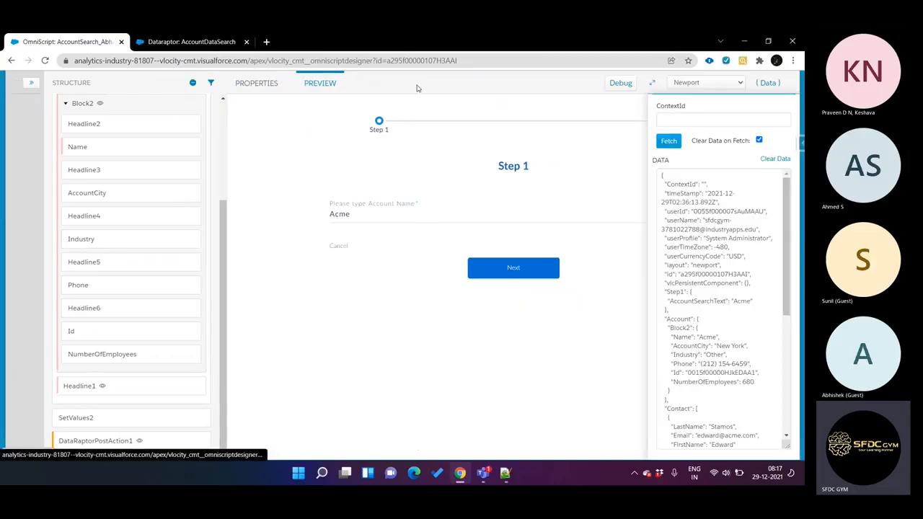
click(523, 273)
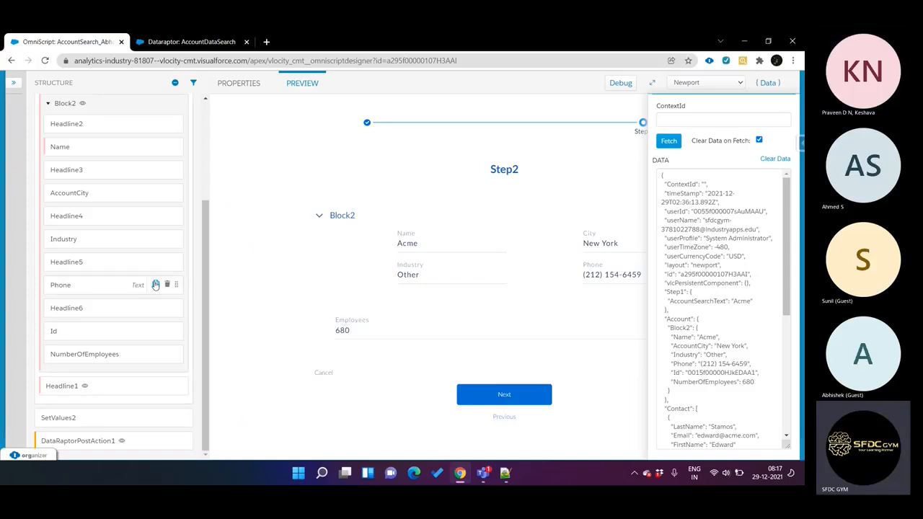
Step: Add a Block group element inside the Account step, directly below Block2
click(13, 82)
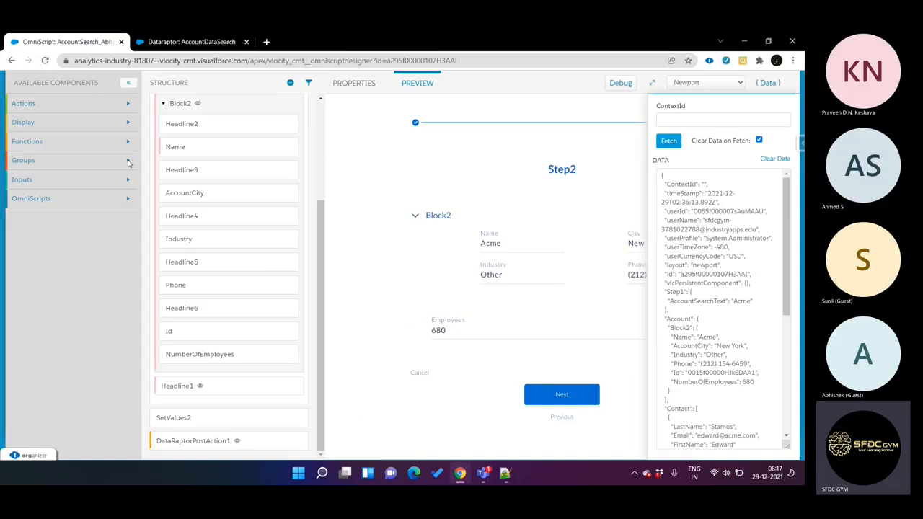
click(128, 163)
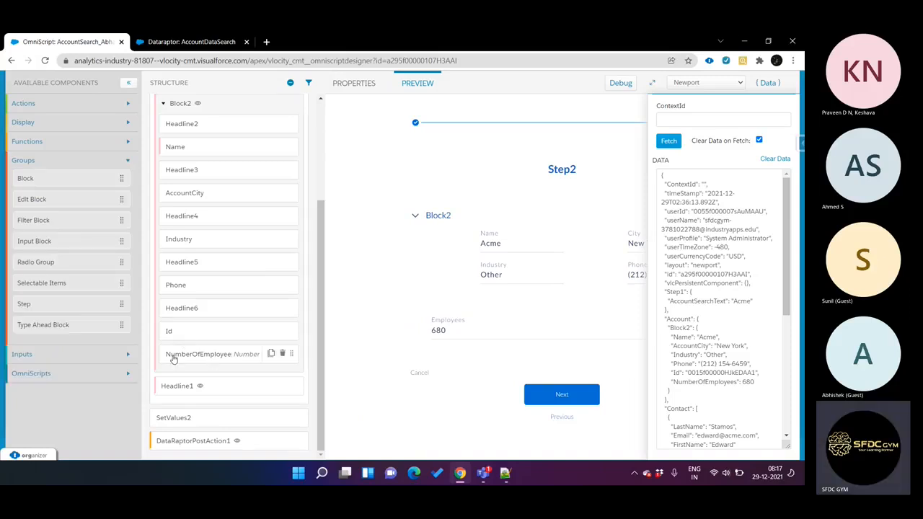
drag(63, 179, 238, 378)
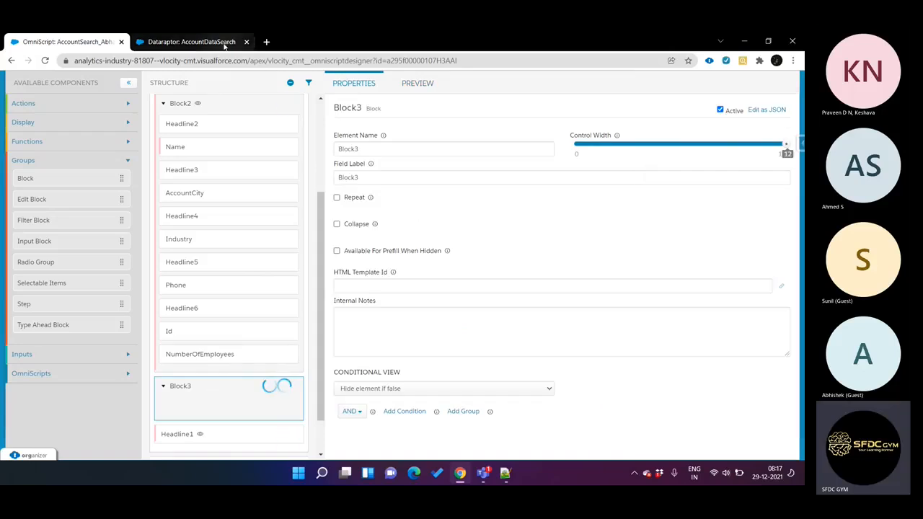
Step: Set the new block's element name and field label to Contact, copied from the DataRaptor response
click(192, 41)
double_click(248, 209)
key(ctrl+c)
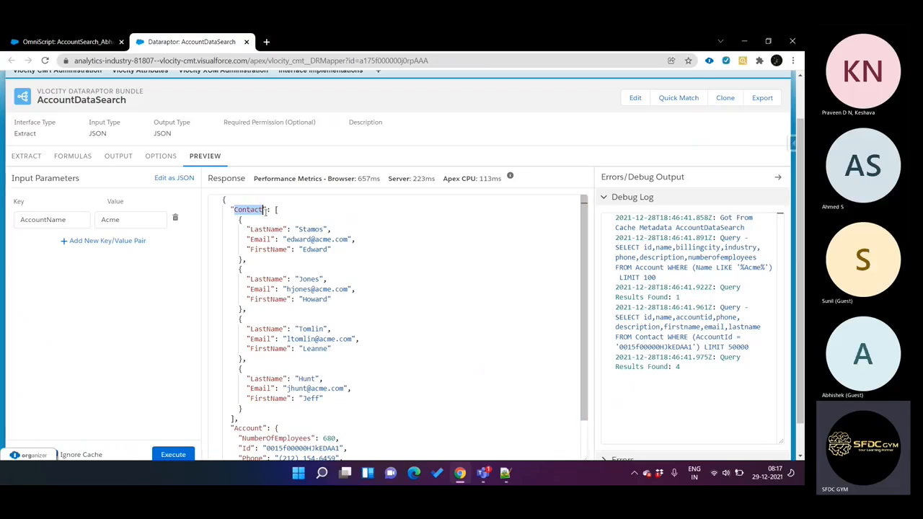
key(ctrl+Page_Up)
double_click(360, 149)
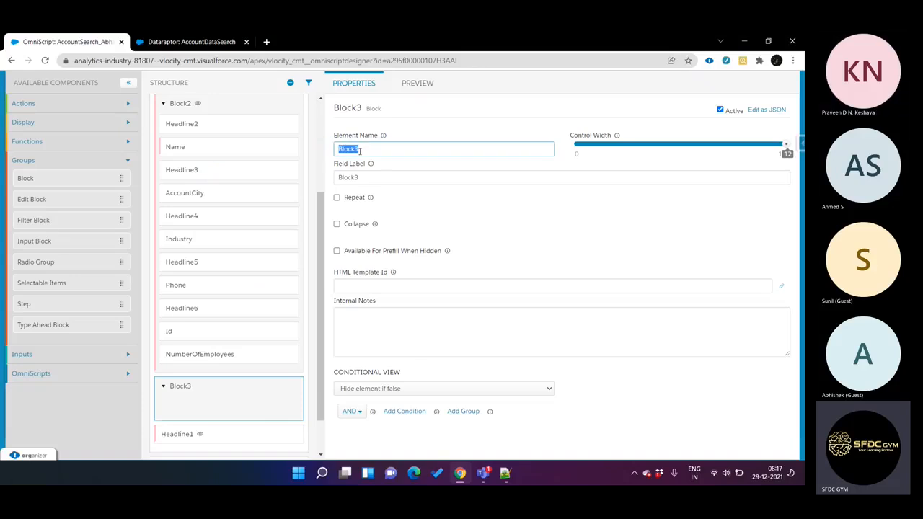
key(ctrl+v)
double_click(367, 178)
key(ctrl+v)
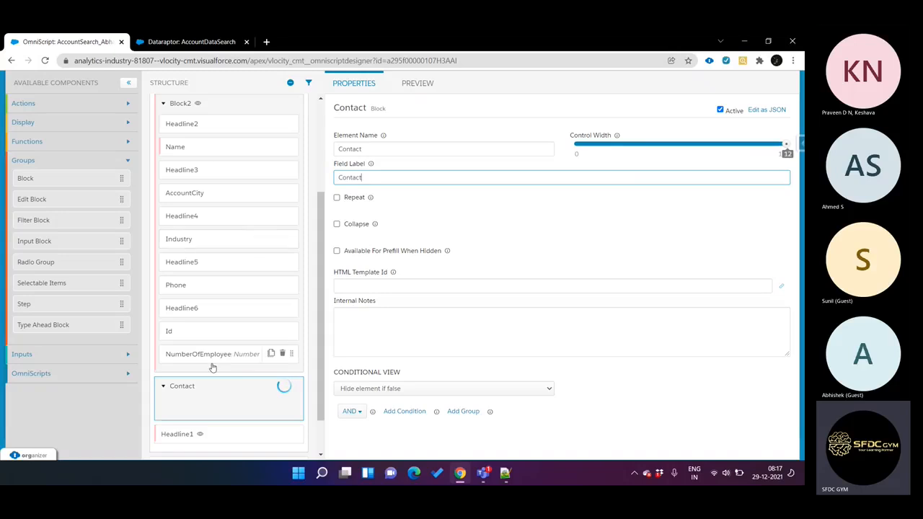
Step: Add a Text input inside the Contact block and clone it twice
key(ctrl+Page_Down)
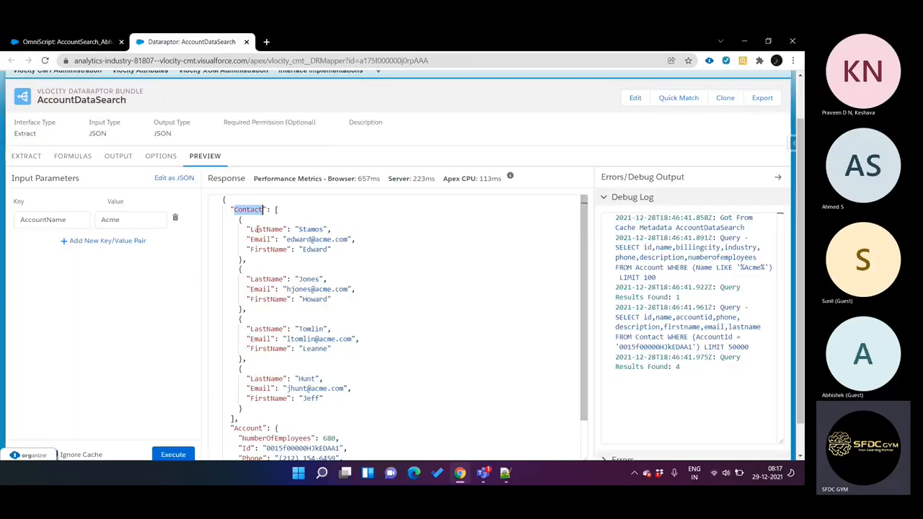
key(ctrl+Page_Up)
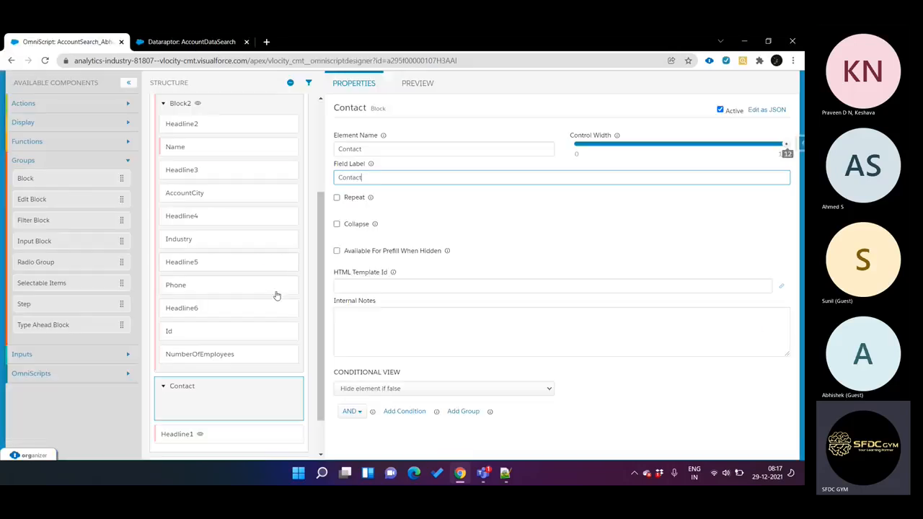
click(120, 356)
scroll(120, 356, down, 6)
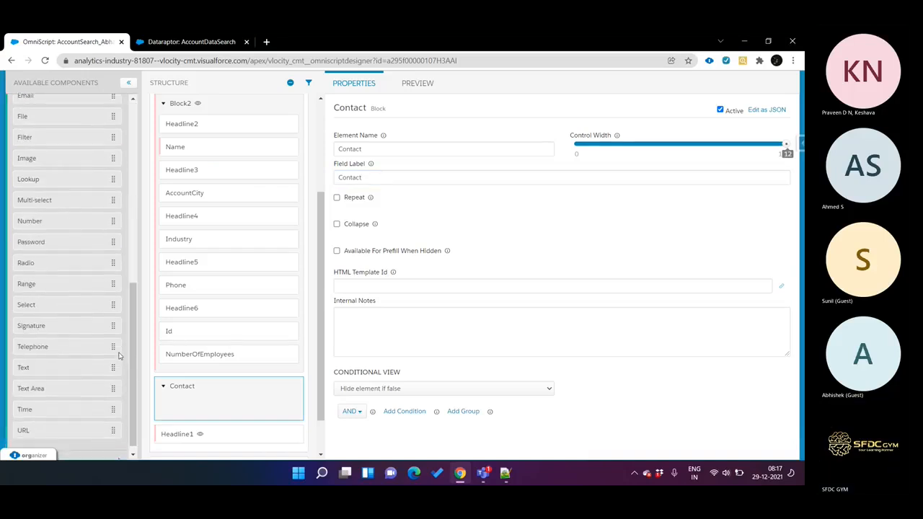
drag(90, 374, 238, 411)
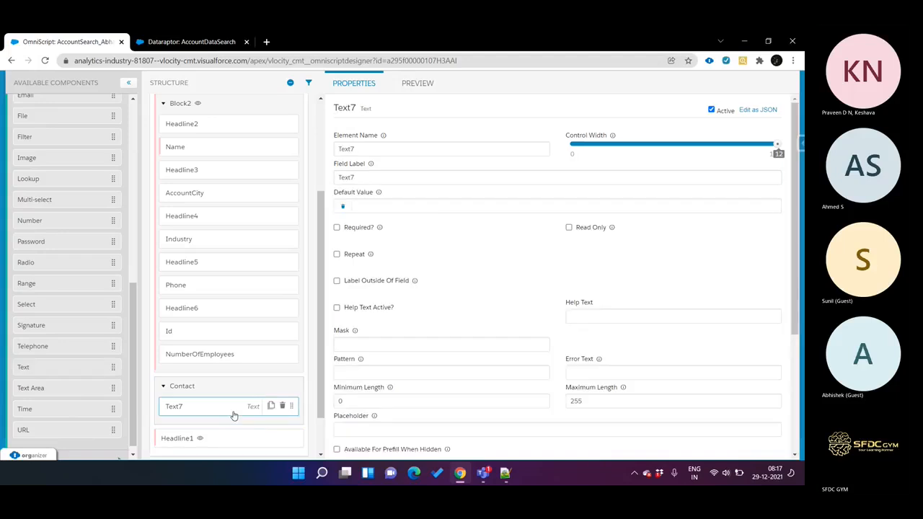
scroll(279, 387, down, 1)
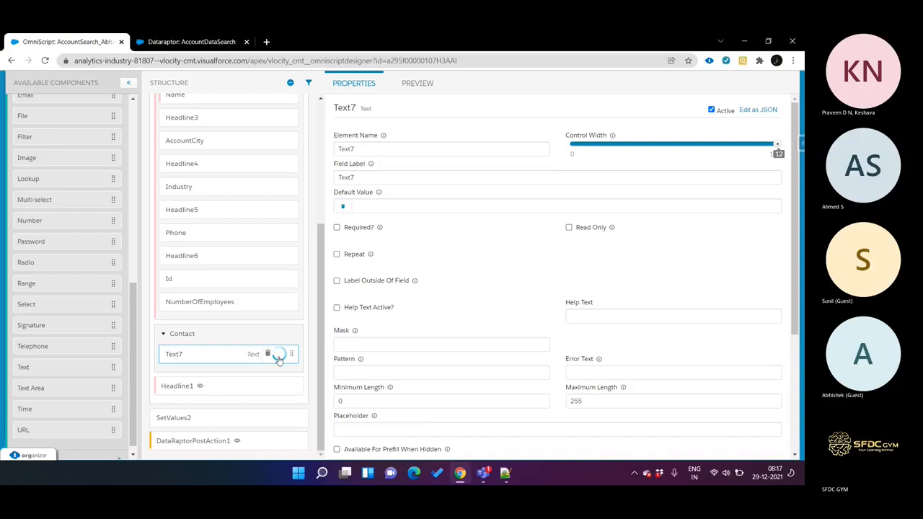
click(272, 356)
click(272, 357)
Step: Name the Contact block's second text element LastName, copied from the DataRaptor response, and label it Last Name
click(191, 42)
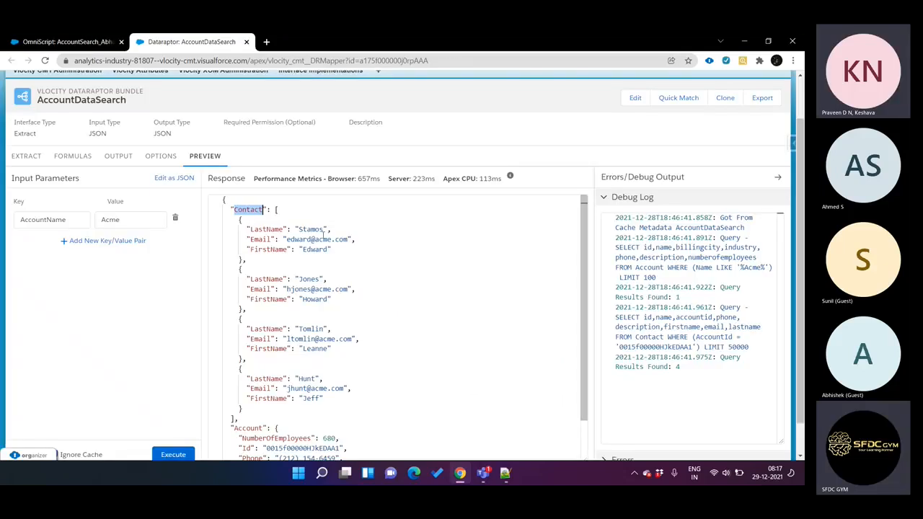
double_click(281, 230)
key(ctrl+Tab)
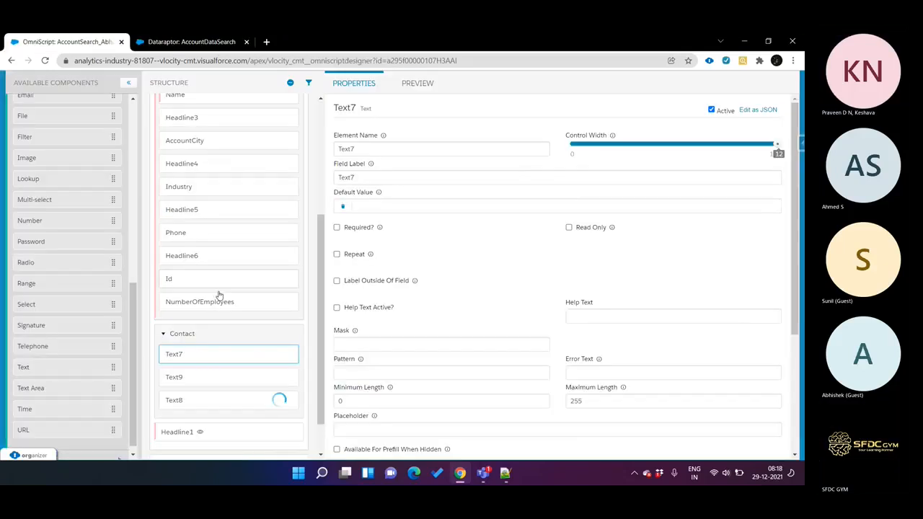
click(217, 376)
click(378, 148)
key(ctrl+a)
key(ctrl+v)
click(380, 173)
key(ctrl+a)
key(ctrl+v)
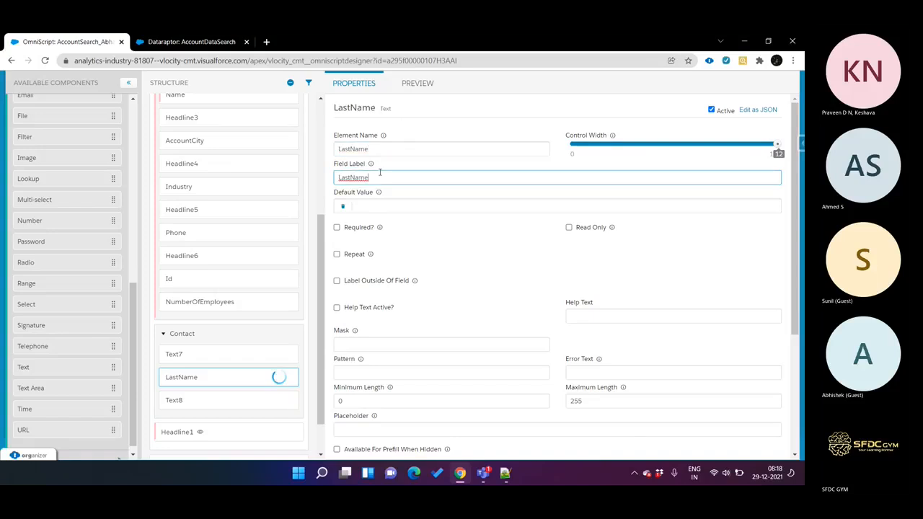
click(351, 178)
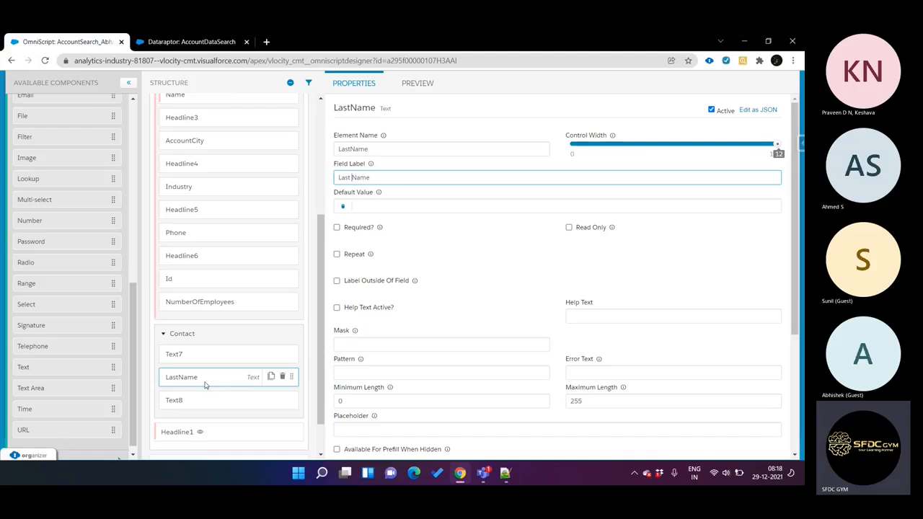
Step: Name the Contact block's first text element FirstName, copied from the DataRaptor response, and label it First Name
key(ctrl+Tab)
double_click(266, 249)
click(266, 249)
key(ctrl+Tab)
click(199, 361)
double_click(361, 147)
key(ctrl+v)
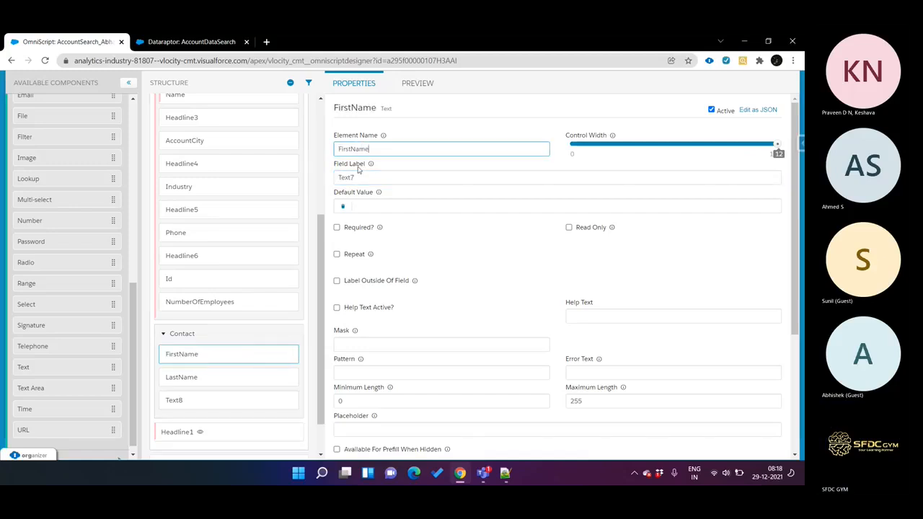
double_click(359, 176)
key(ctrl+v)
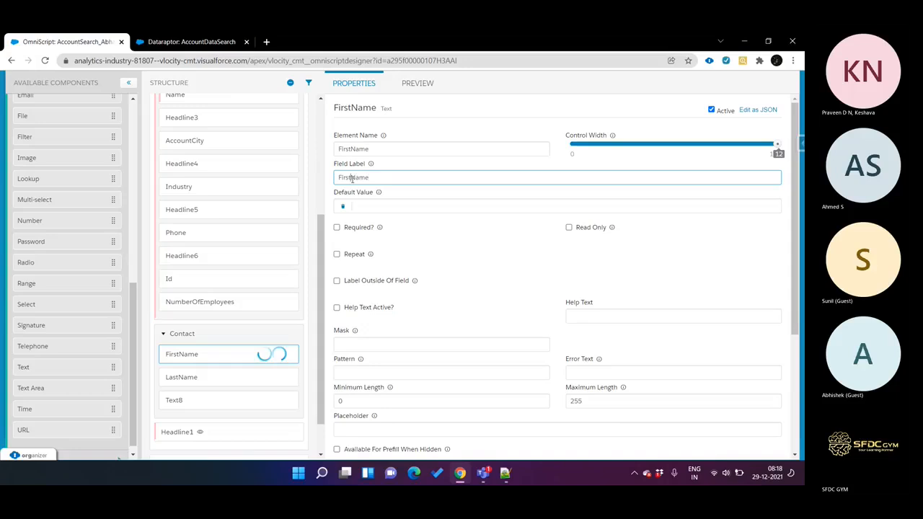
Step: Name the Contact block's third text element Email, copied from the DataRaptor response, and give it the field label Email
key(ctrl+Tab)
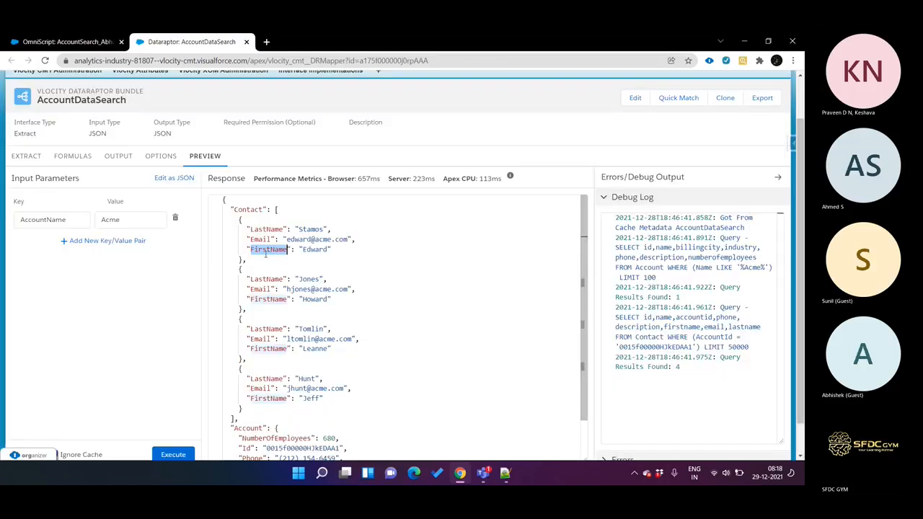
key(ctrl+Tab)
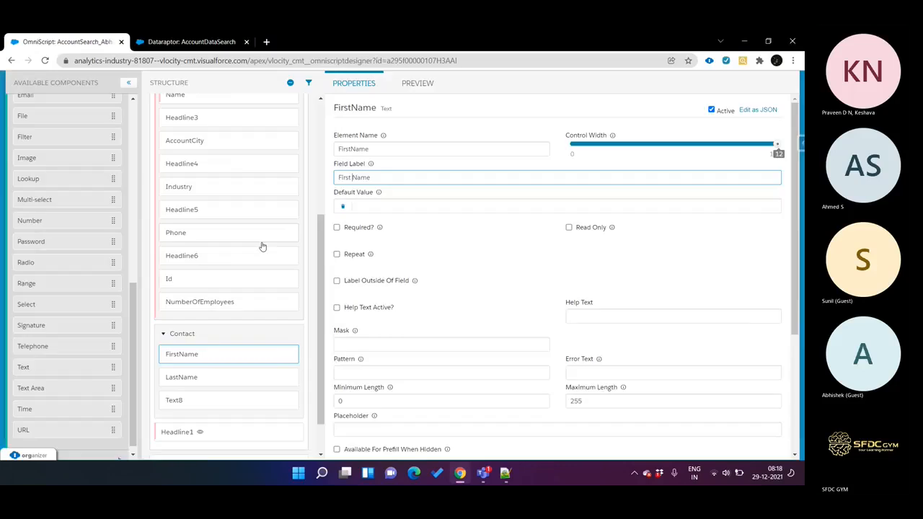
click(218, 401)
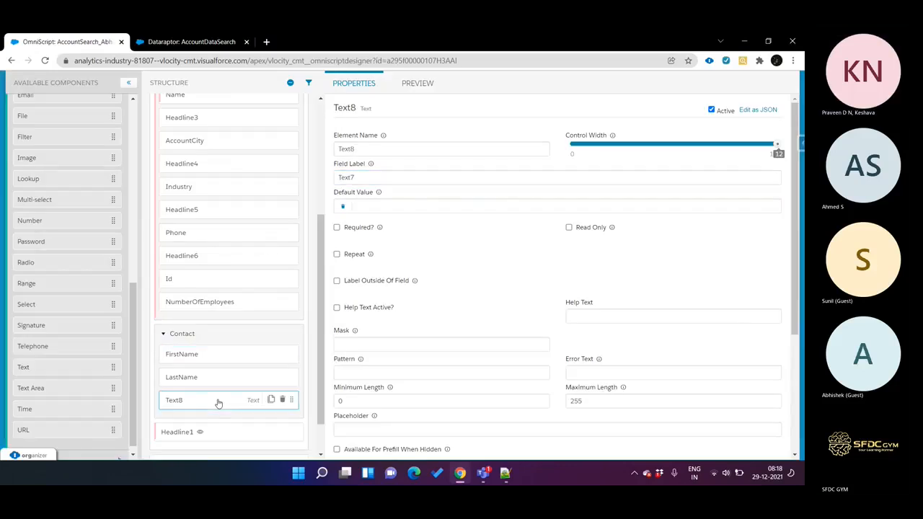
double_click(366, 145)
key(ctrl+v)
double_click(367, 177)
key(ctrl+v)
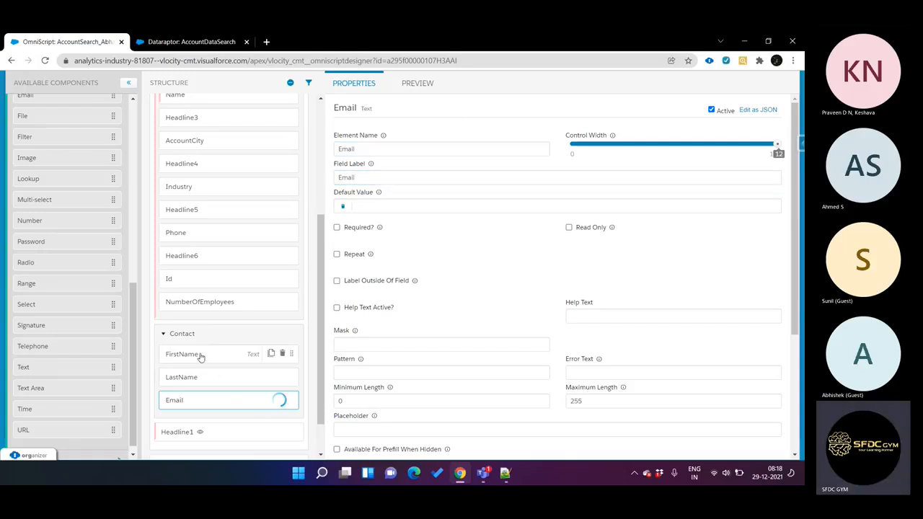
Step: Preview the OmniScript and advance past Step 1 with the account name Acme to check the Contact block's fields
scroll(230, 352, up, 2)
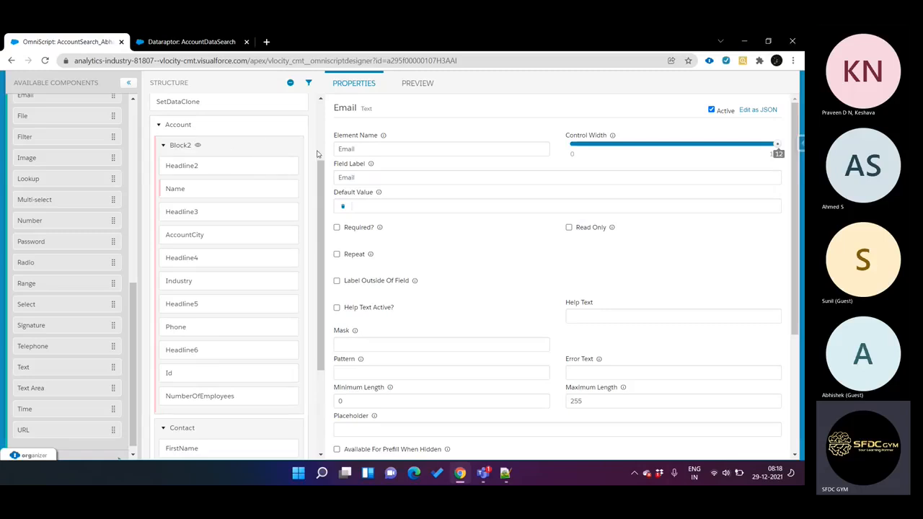
scroll(220, 157, up, 1)
scroll(264, 187, down, 3)
scroll(264, 187, down, 1)
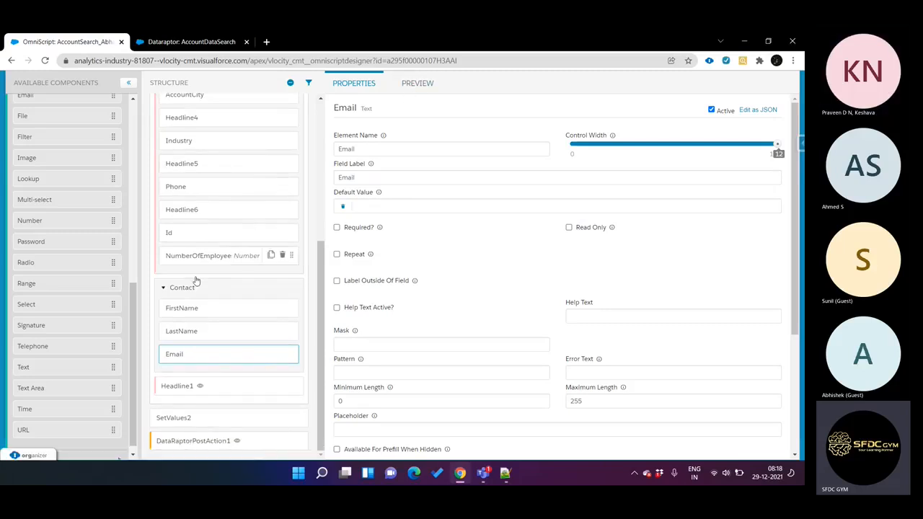
click(424, 84)
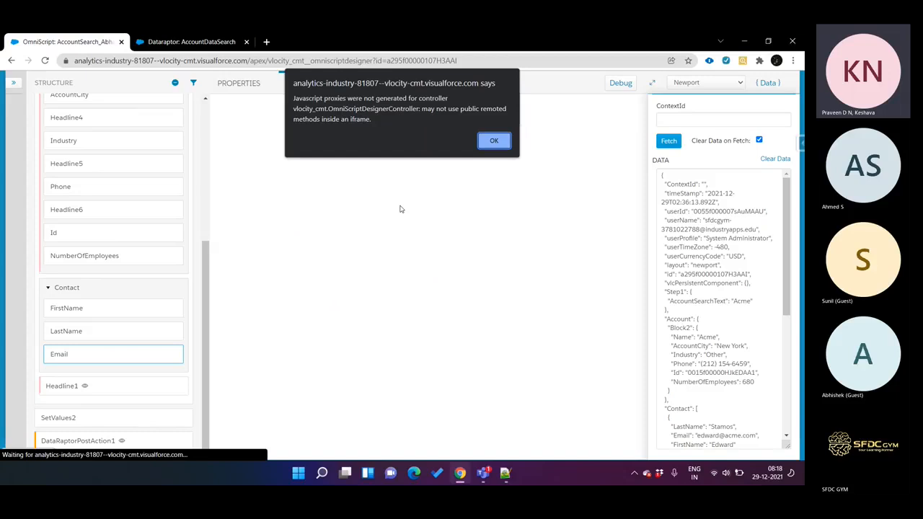
click(490, 142)
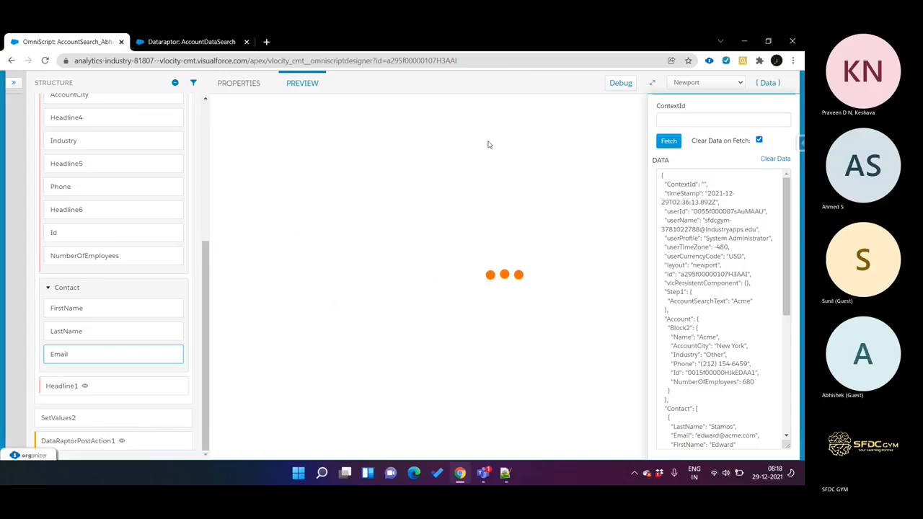
click(503, 268)
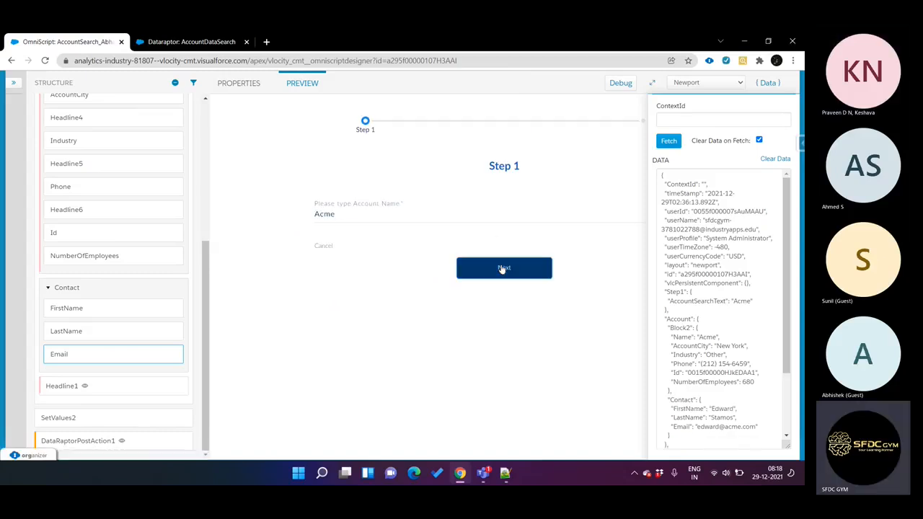
scroll(412, 245, down, 2)
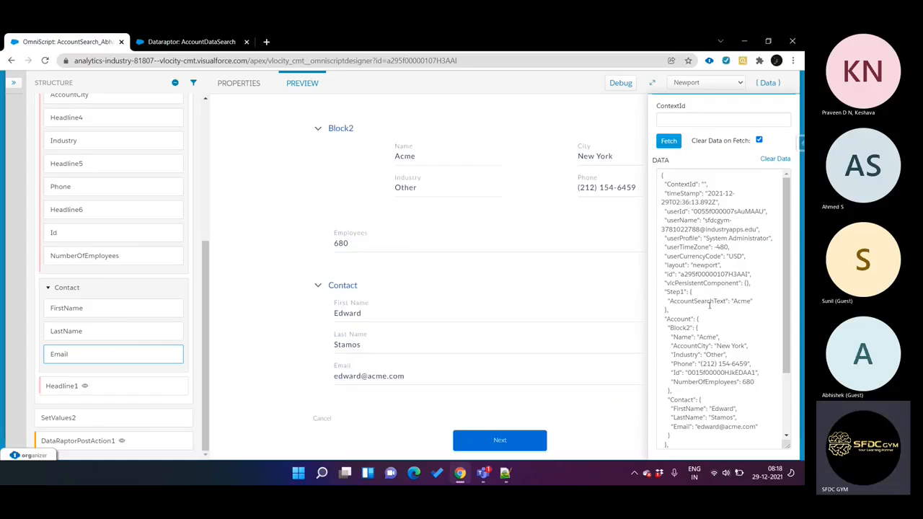
Step: Open the OmniScript debug console, enlarge it and expand the response of the latest AccountSearverCall entry
click(613, 84)
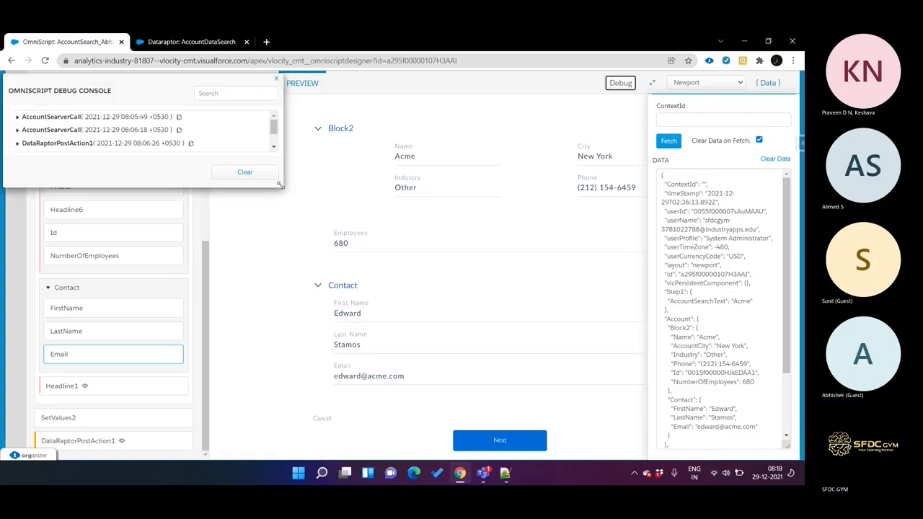
drag(288, 194, 353, 265)
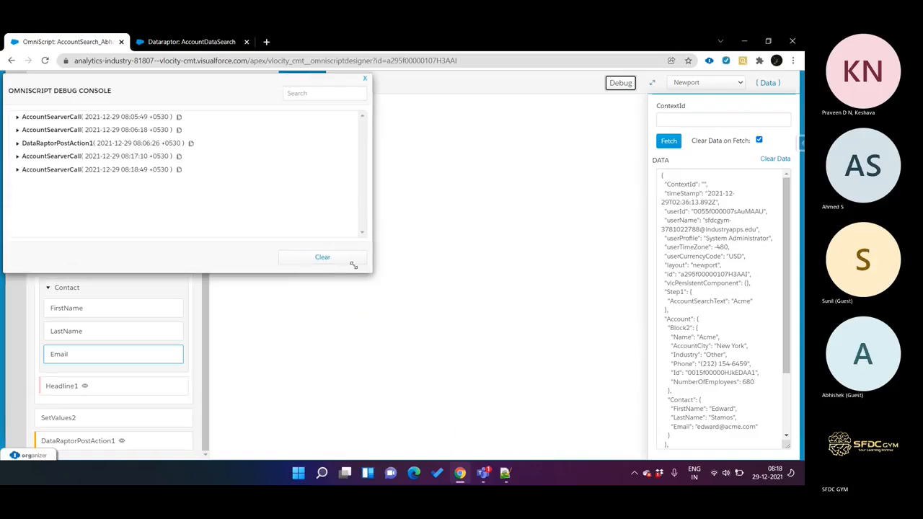
click(51, 170)
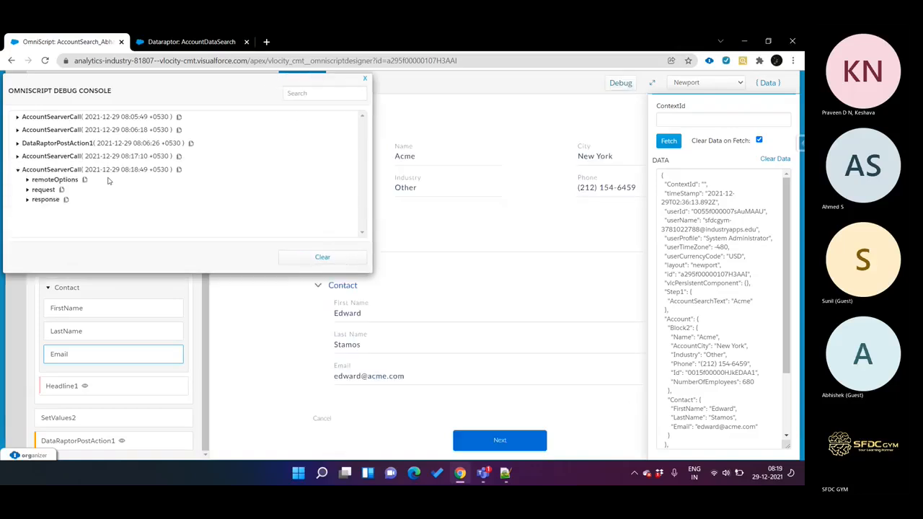
click(43, 200)
Step: Examine the Contact array and Account data in the AccountSearverCall response, and close the debug console
scroll(117, 198, down, 5)
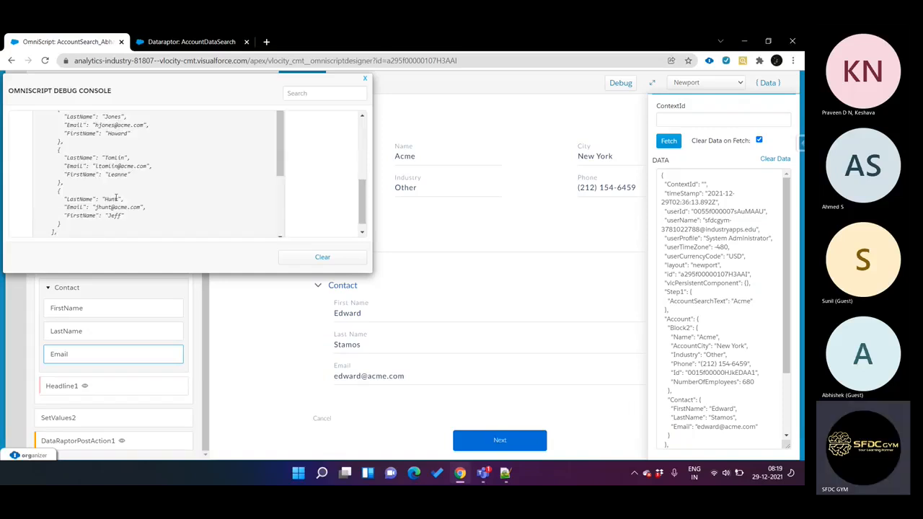
scroll(91, 133, up, 3)
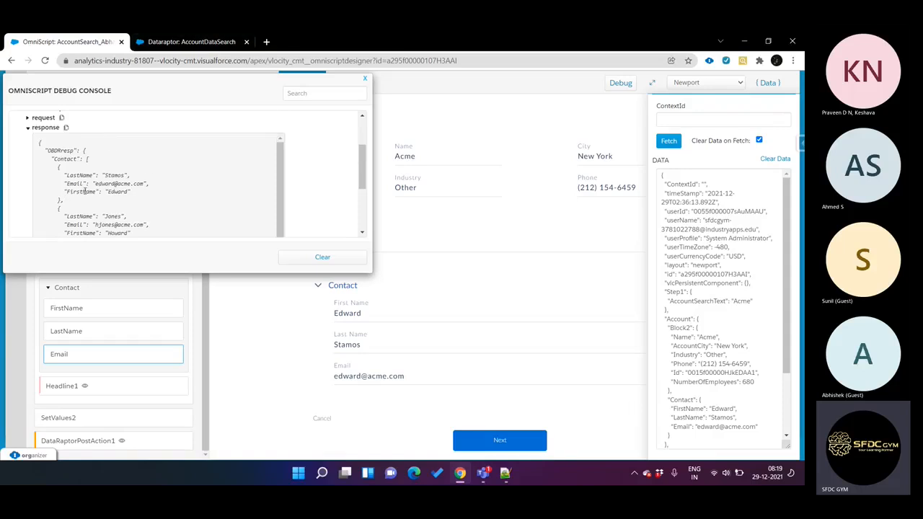
scroll(84, 191, down, 3)
scroll(113, 209, down, 3)
scroll(115, 207, up, 5)
scroll(115, 207, up, 1)
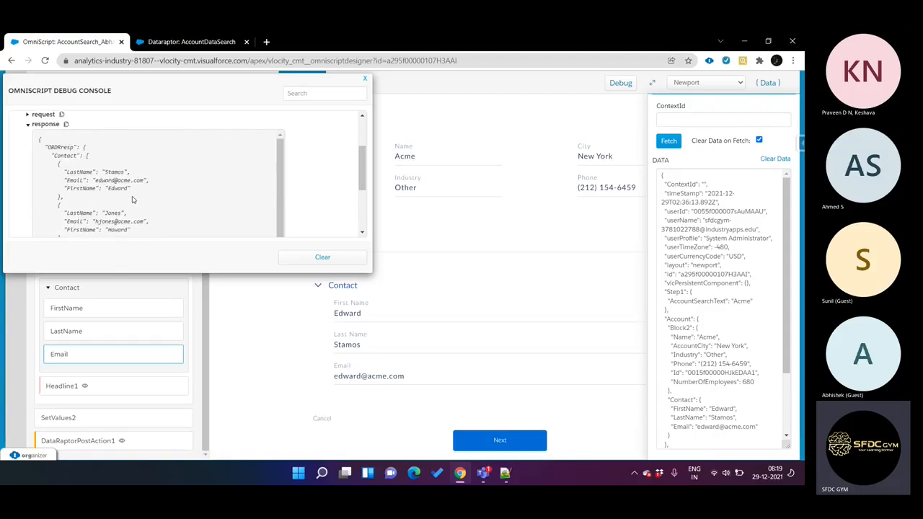
scroll(132, 200, down, 2)
scroll(133, 200, down, 3)
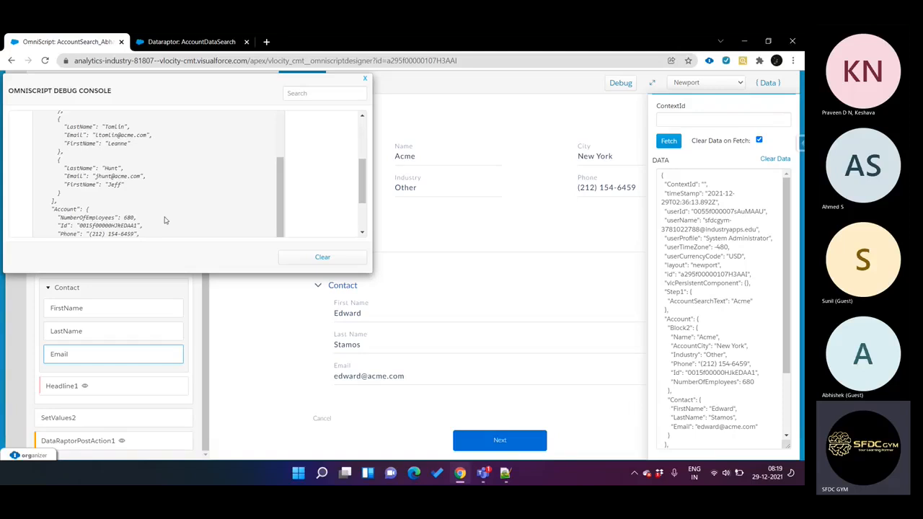
scroll(197, 209, up, 3)
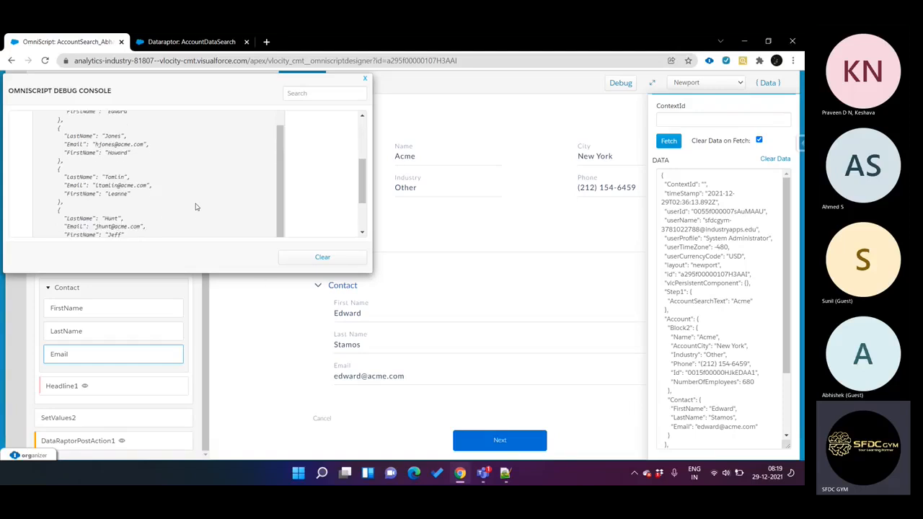
scroll(195, 207, down, 3)
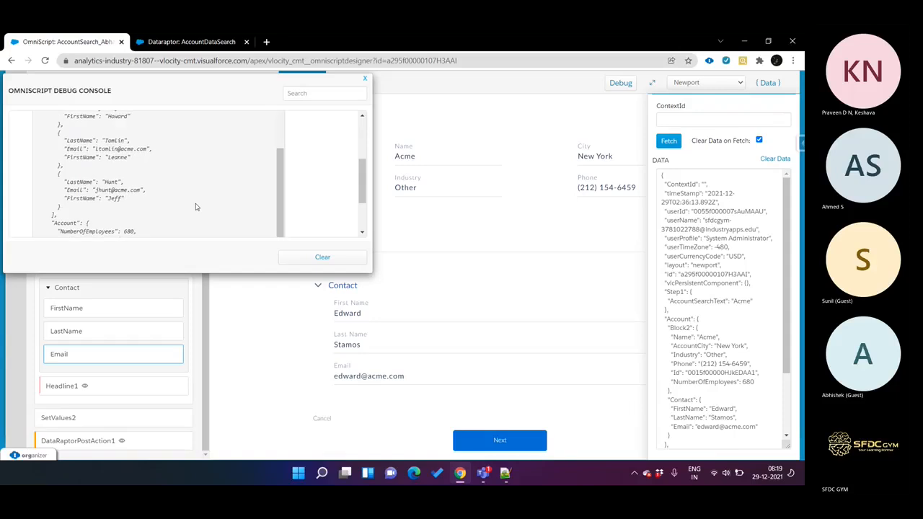
scroll(195, 207, down, 2)
scroll(196, 207, up, 4)
scroll(195, 207, up, 3)
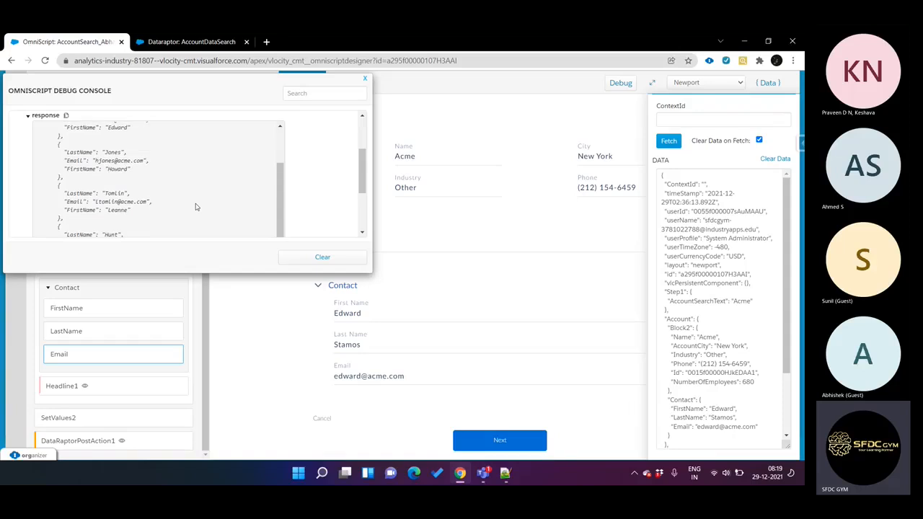
click(365, 80)
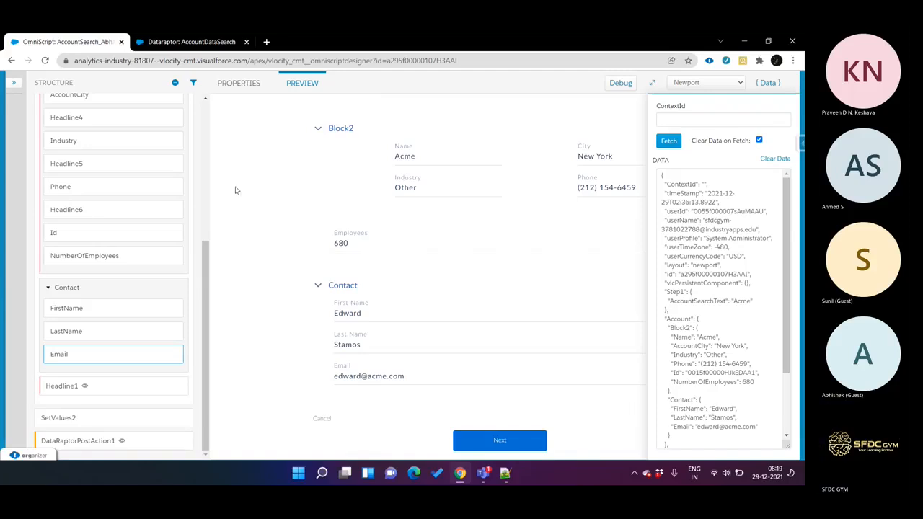
Step: Enable Repeat on the Contact block and reload the OmniScript preview
click(109, 291)
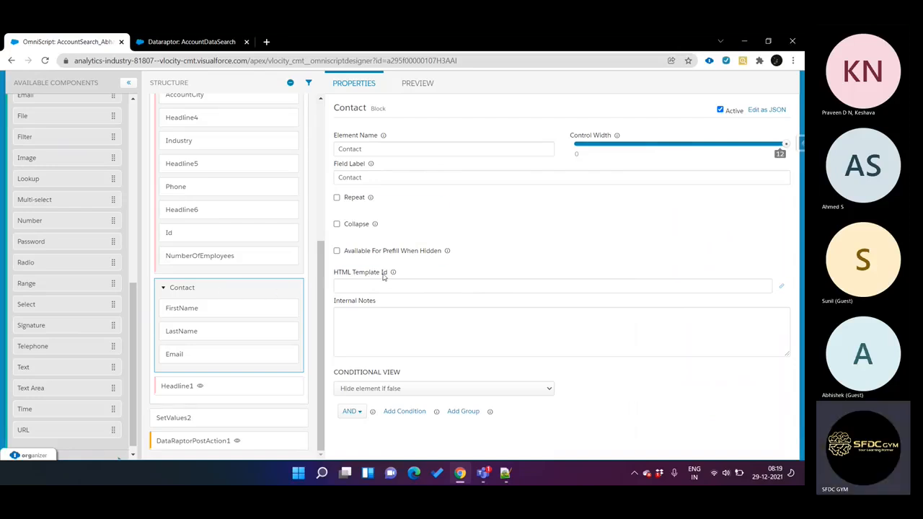
click(337, 197)
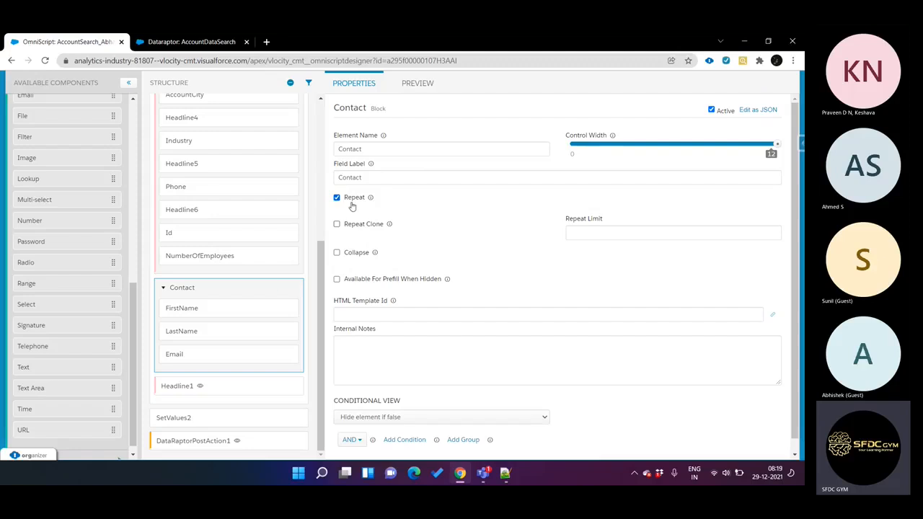
click(418, 83)
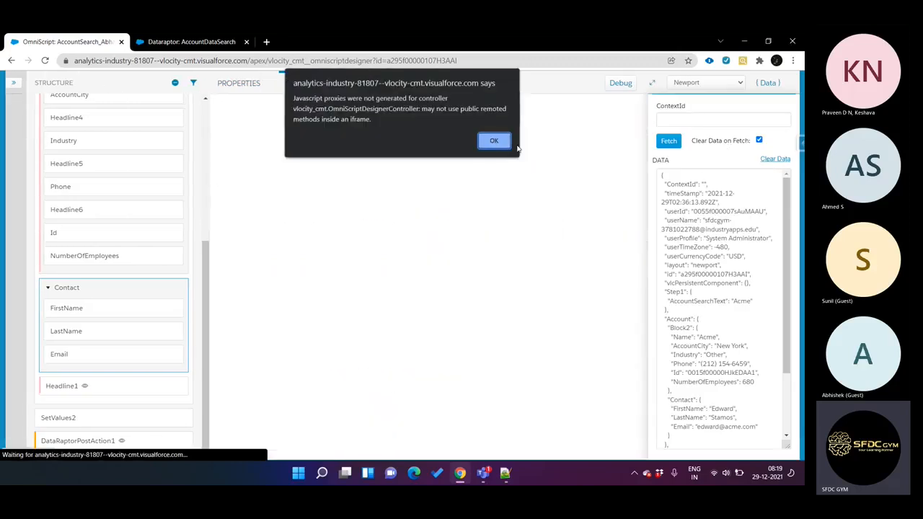
click(495, 140)
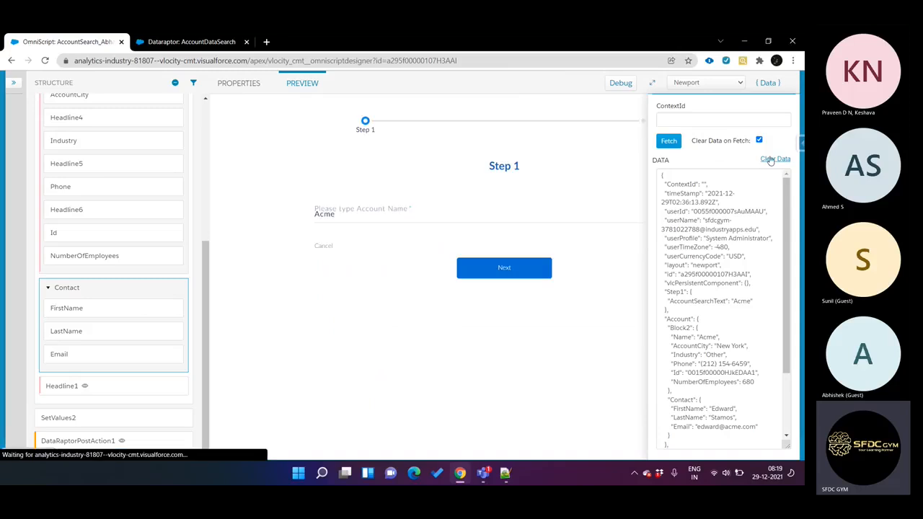
Step: Clear the preview data, enter Acme as the account name in Step 1 and advance to Step2
click(771, 160)
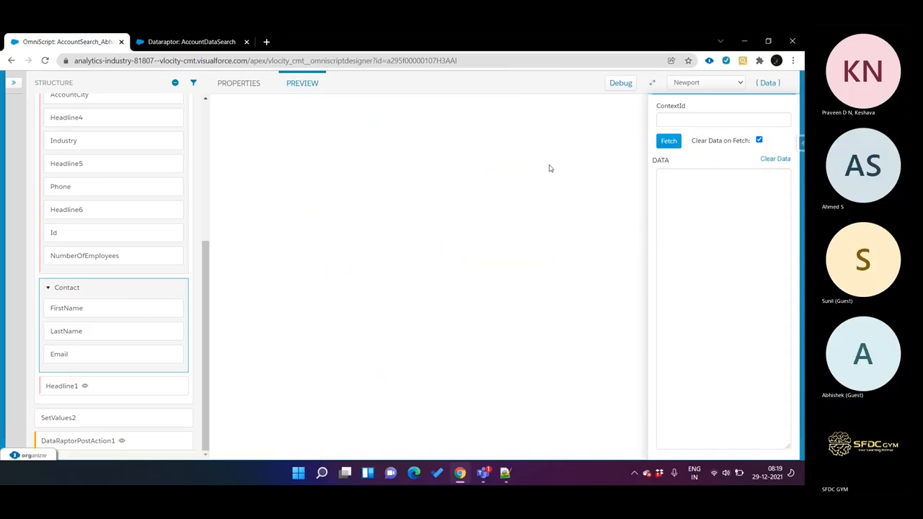
click(492, 142)
click(428, 217)
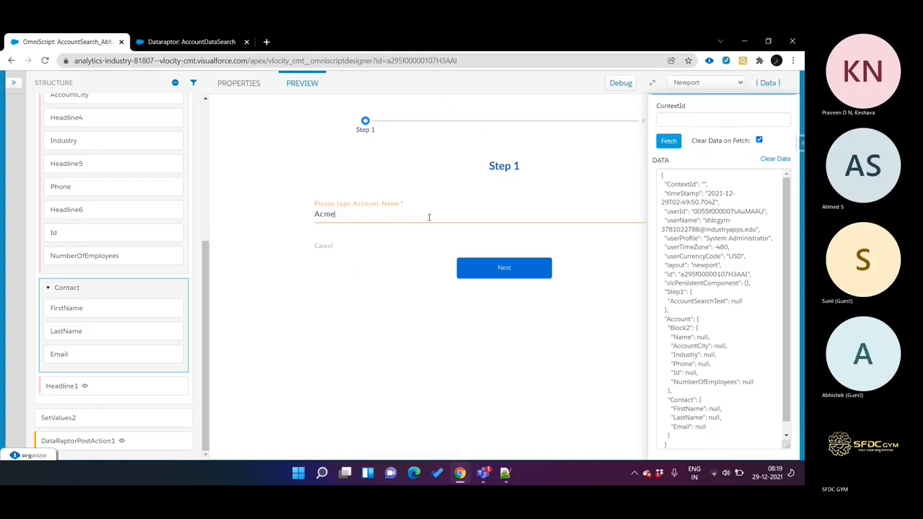
click(465, 264)
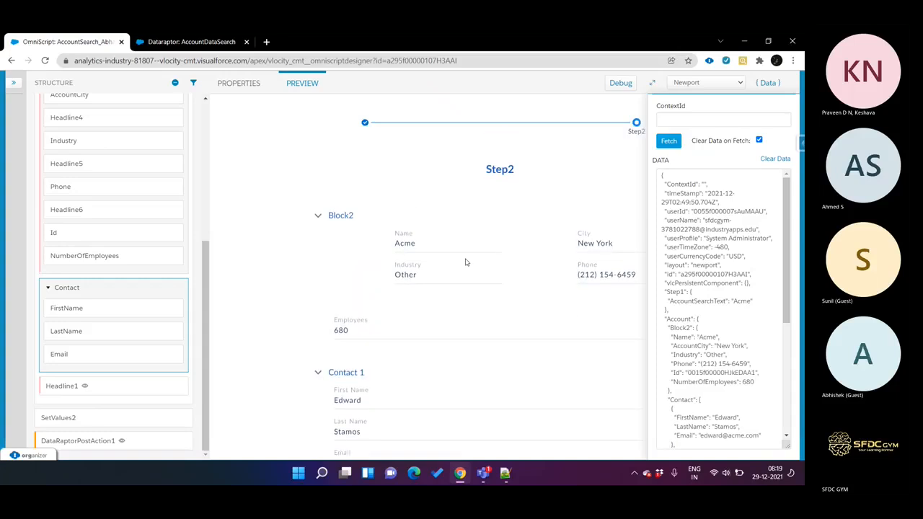
Step: Review the repeated Contact blocks in the Step2 preview, hiding the data pane to see their full width
scroll(465, 262, down, 3)
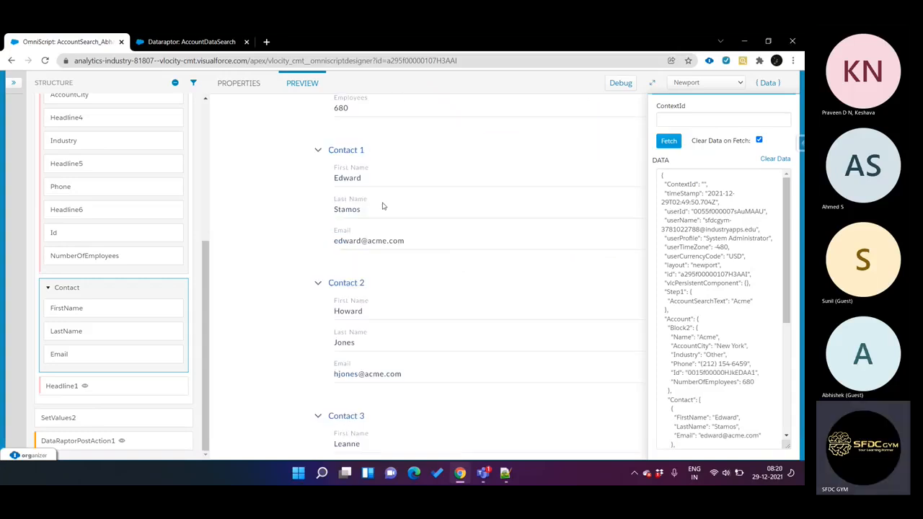
scroll(411, 246, down, 4)
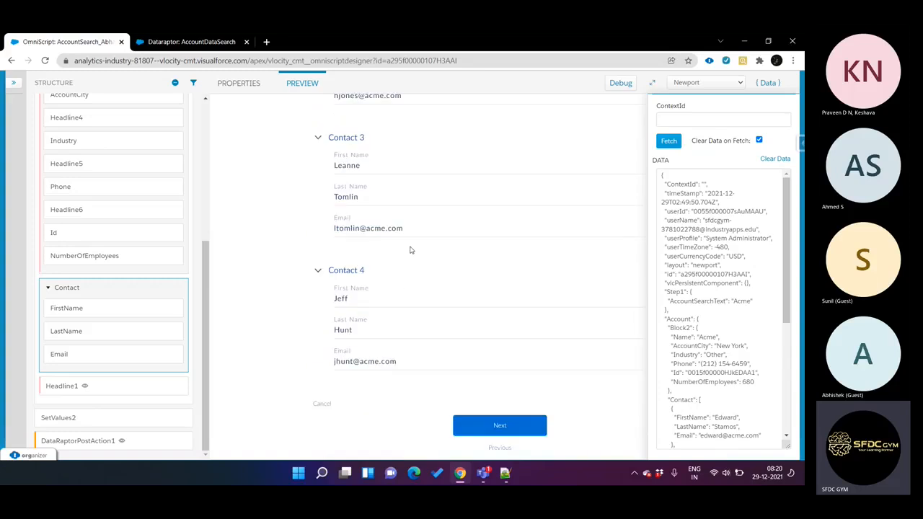
scroll(380, 305, up, 7)
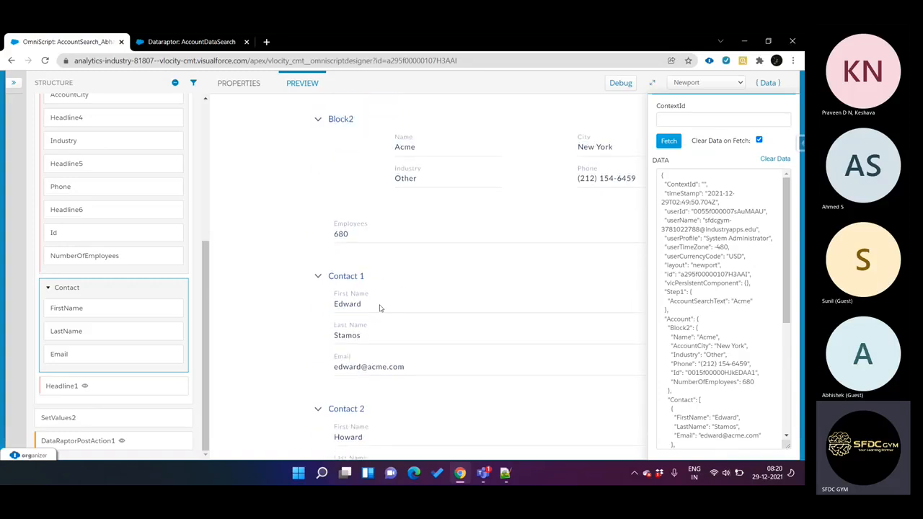
click(766, 83)
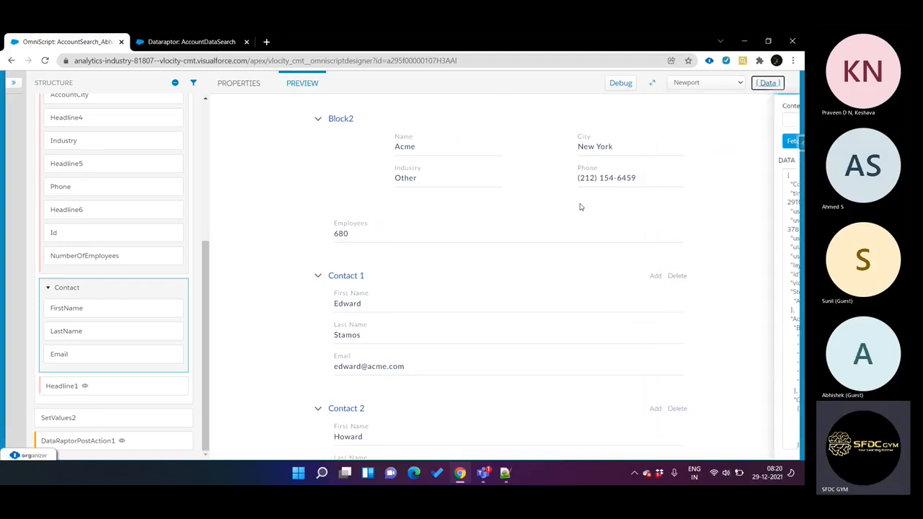
scroll(646, 195, down, 6)
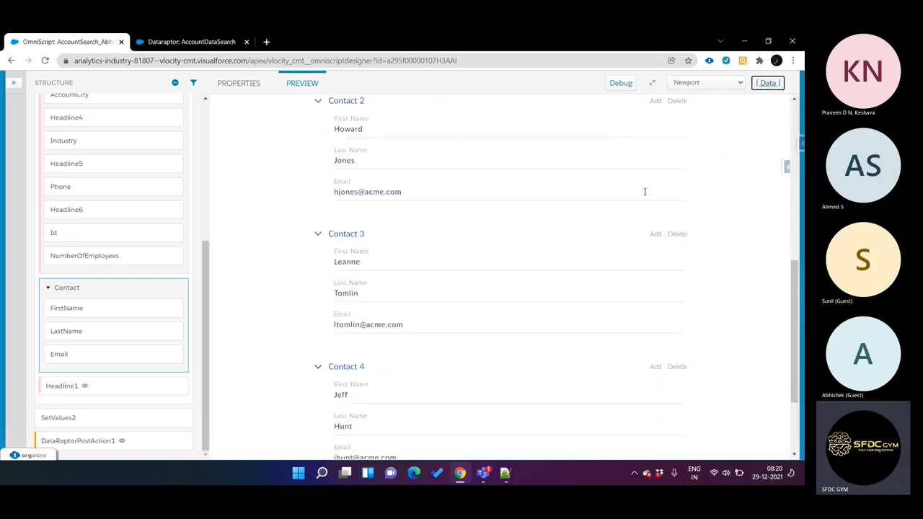
scroll(646, 194, up, 5)
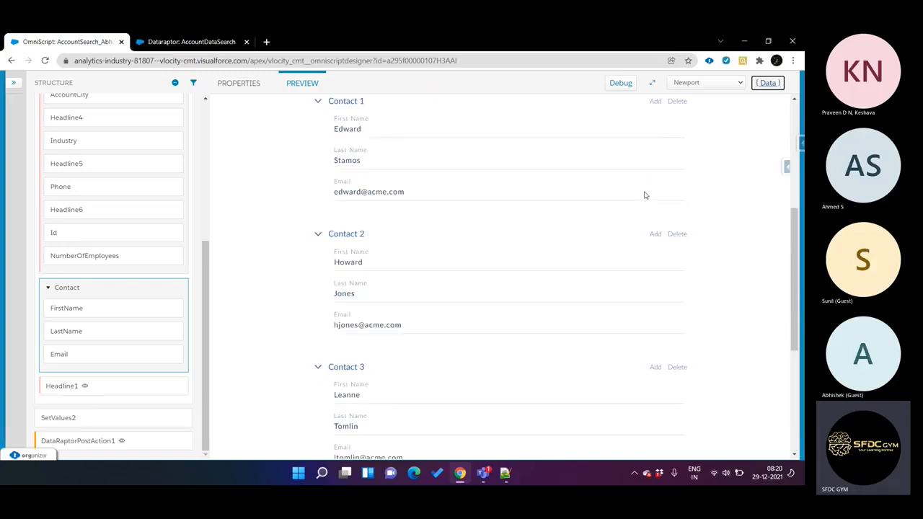
scroll(646, 195, up, 2)
scroll(646, 195, down, 3)
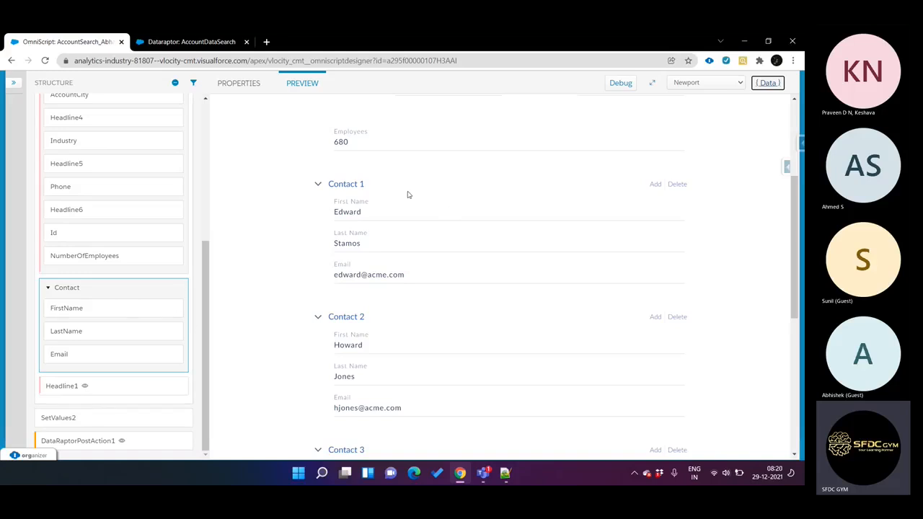
Step: Review the remaining repeated Contact blocks in the Step2 preview and expand the available components list to its Groups elements
scroll(381, 339, down, 5)
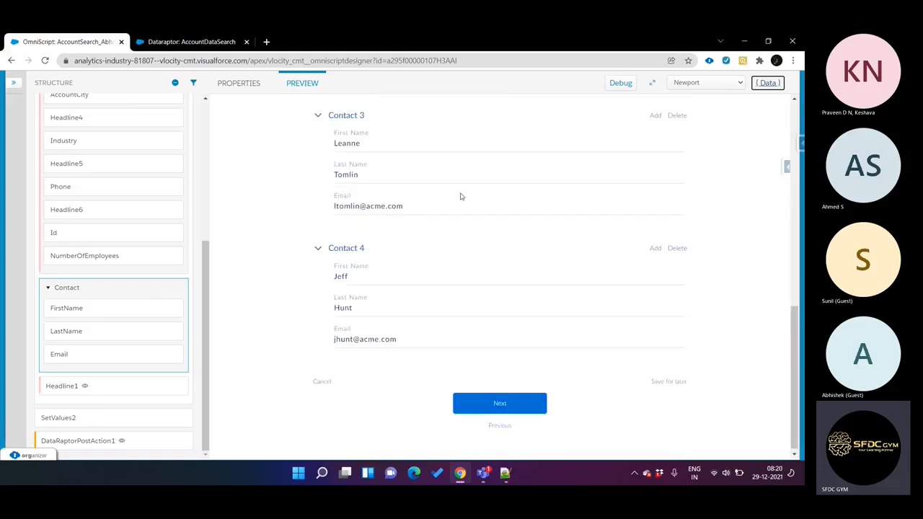
scroll(405, 326, up, 3)
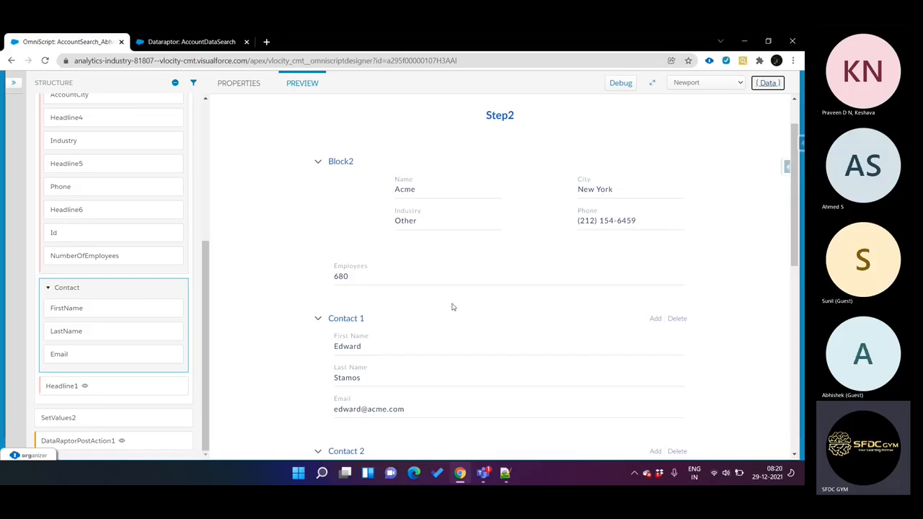
click(17, 87)
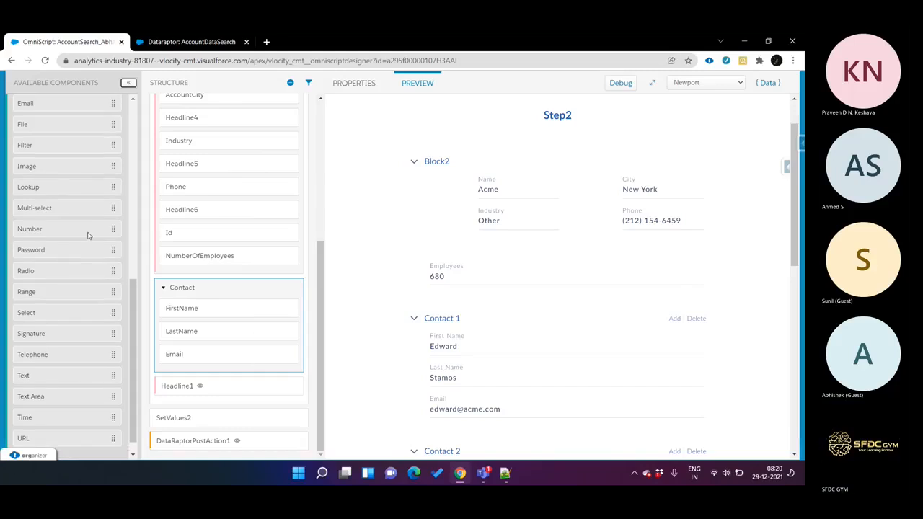
scroll(88, 235, up, 2)
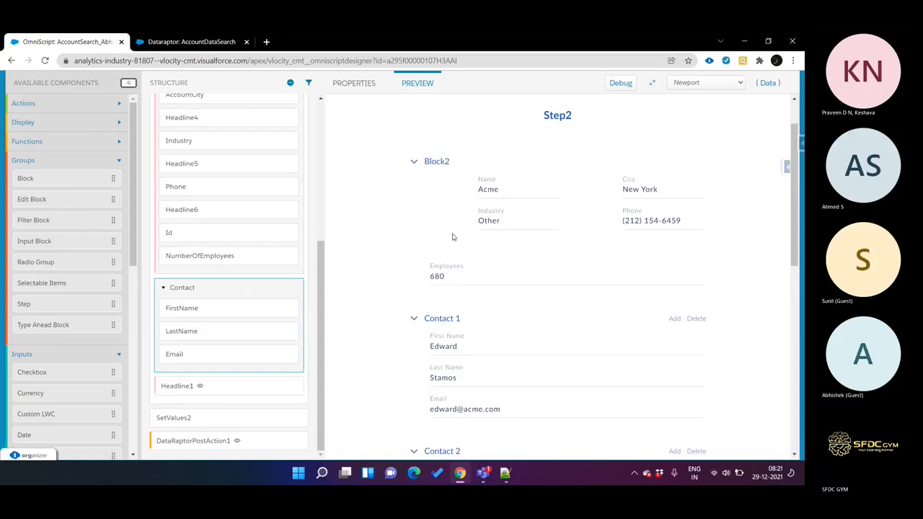
scroll(476, 264, down, 2)
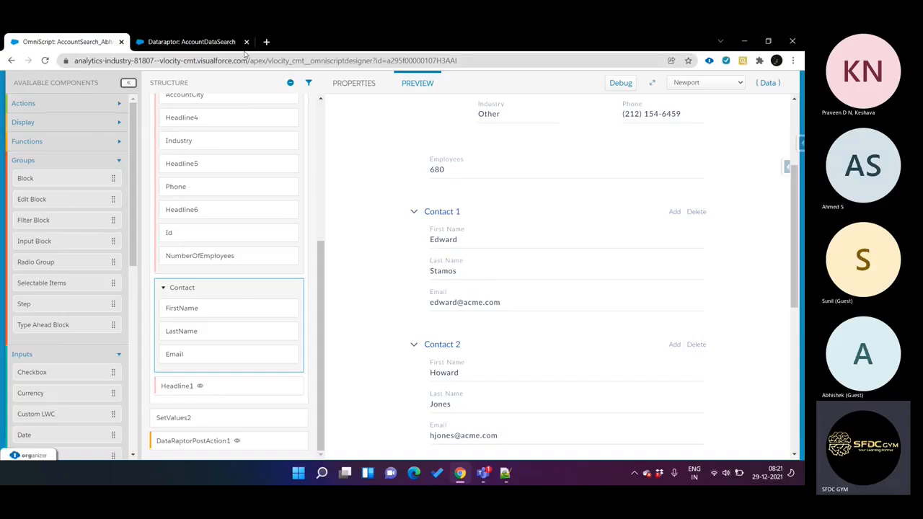
Step: From the AccountDataSearch DataRaptor page, open the full list of Salesforce tabs, go to Accounts and display the All Accounts view
click(215, 41)
scroll(130, 91, up, 1)
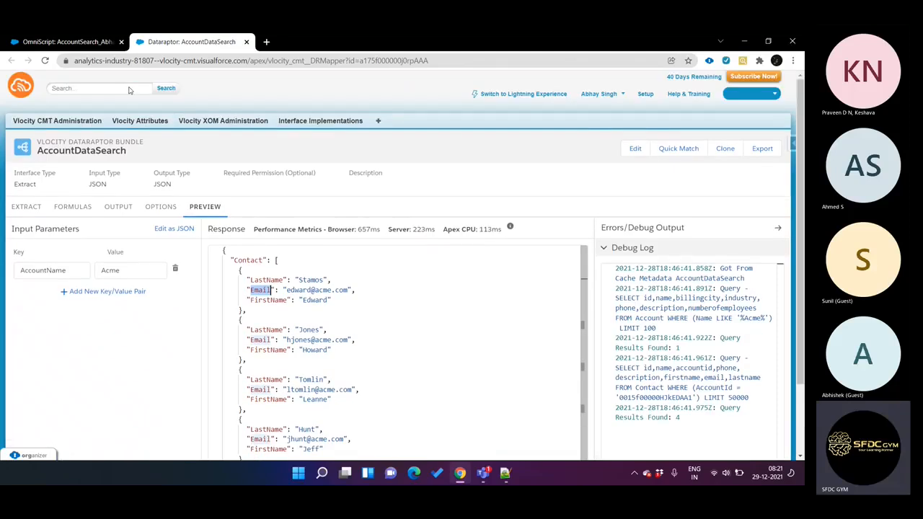
click(381, 121)
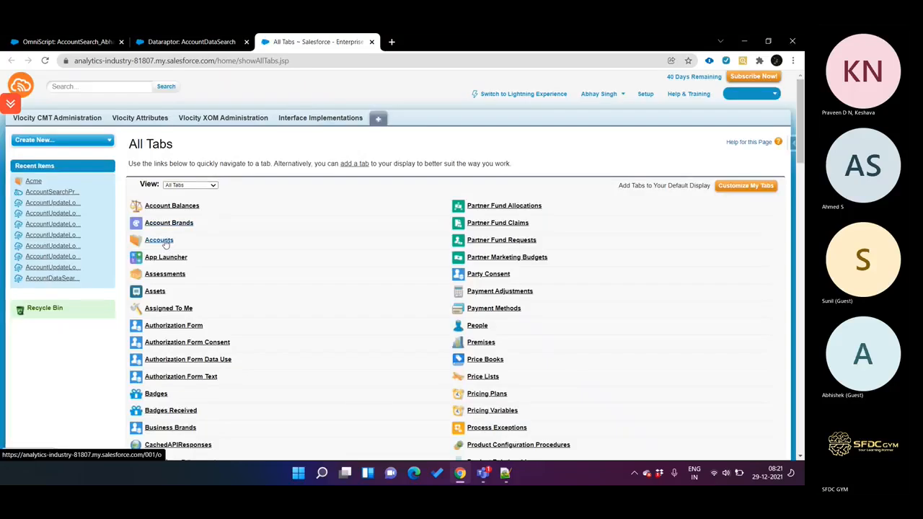
click(159, 241)
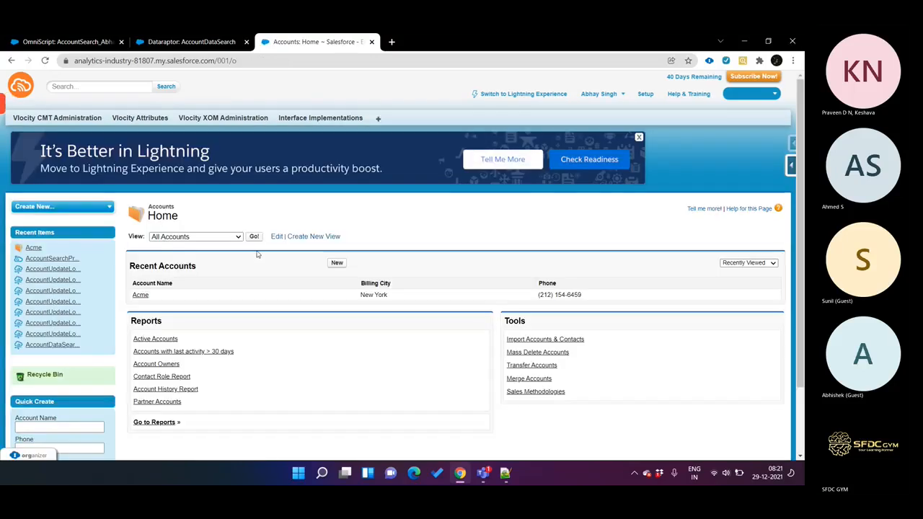
click(254, 237)
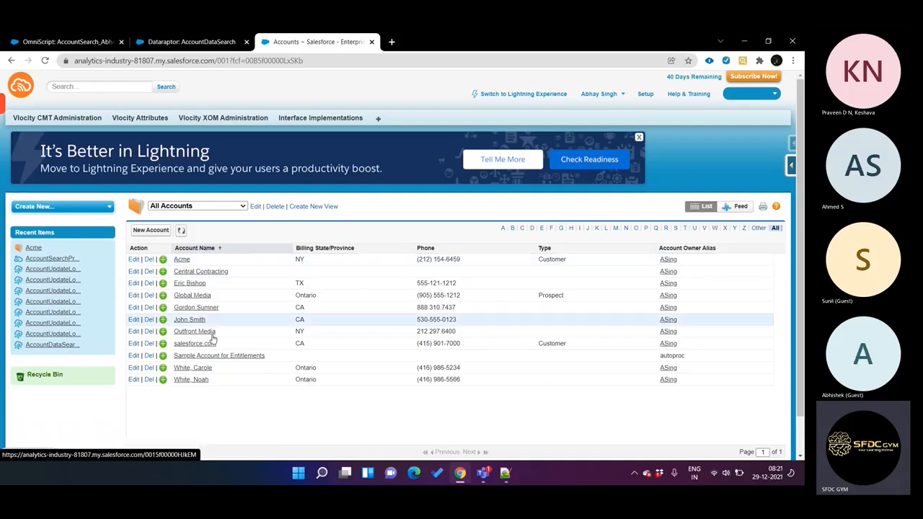
Step: Compare the All Accounts list with the OmniScript's Step2 preview, examining the Industry field in Block2 and the Contact blocks
click(75, 49)
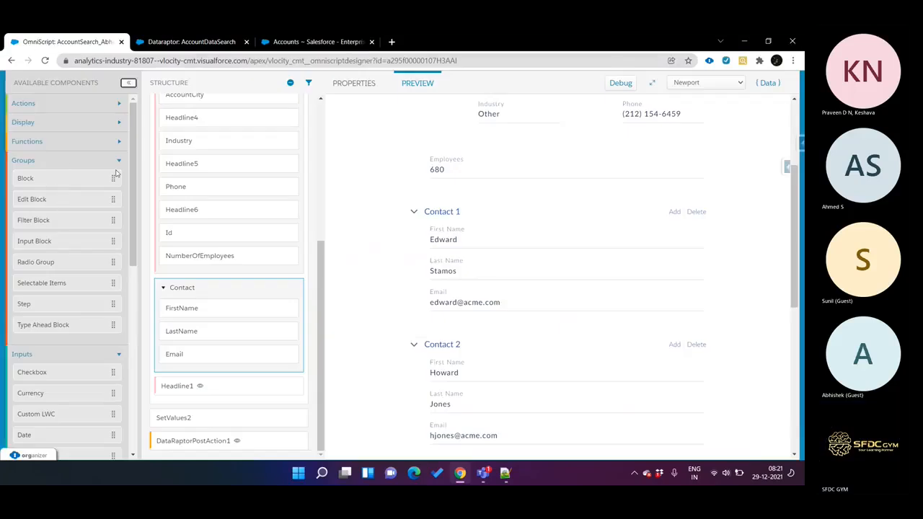
click(314, 42)
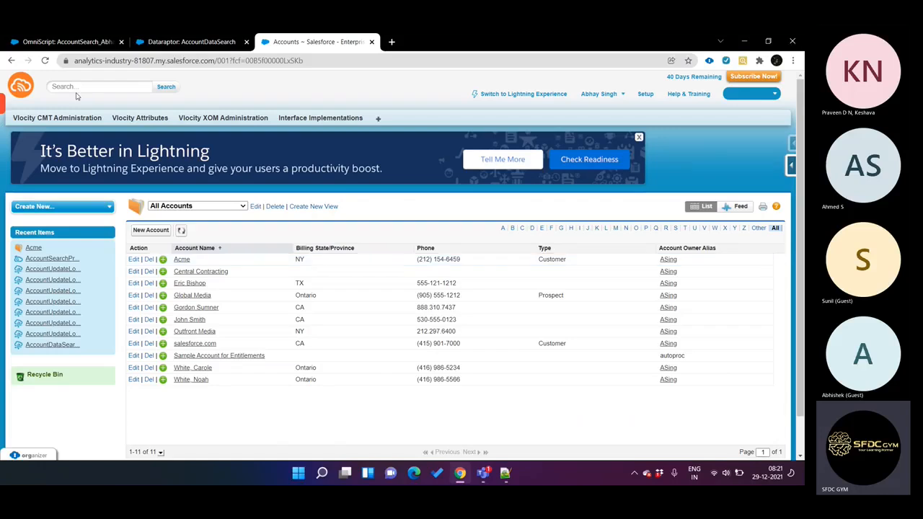
click(69, 42)
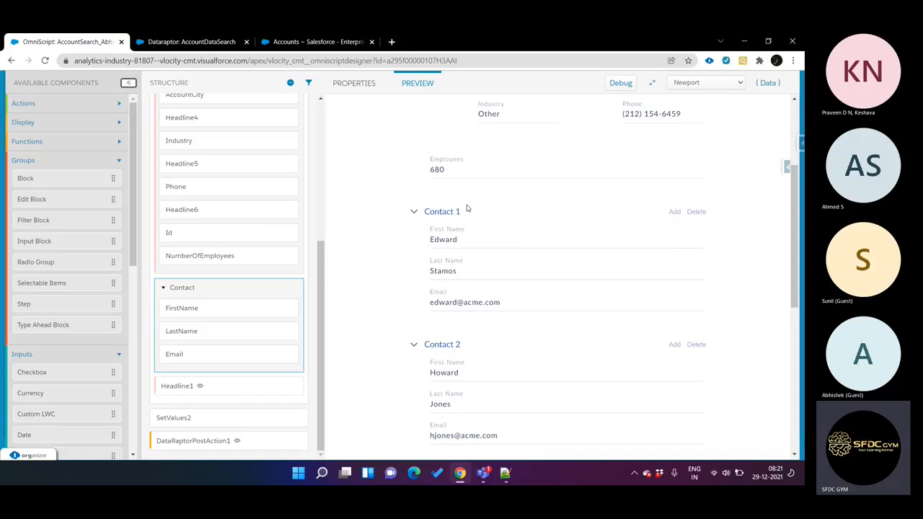
scroll(395, 251, up, 2)
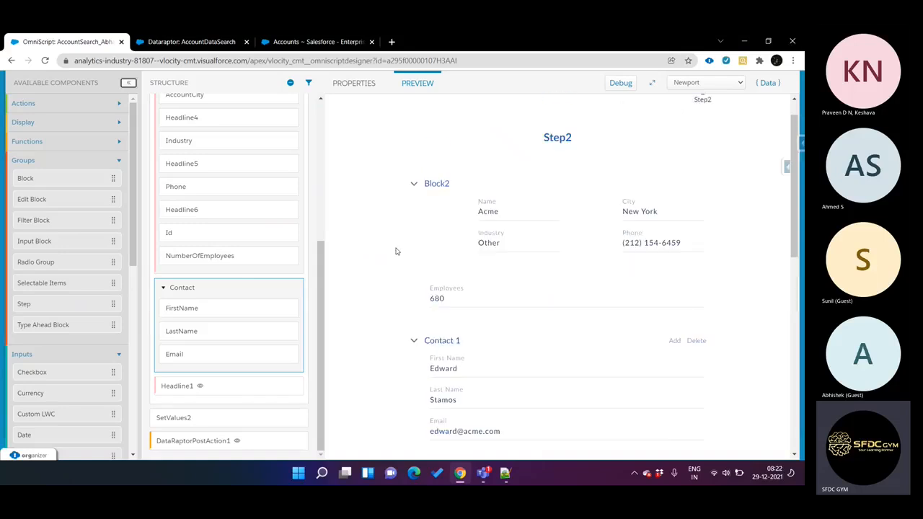
scroll(396, 251, up, 1)
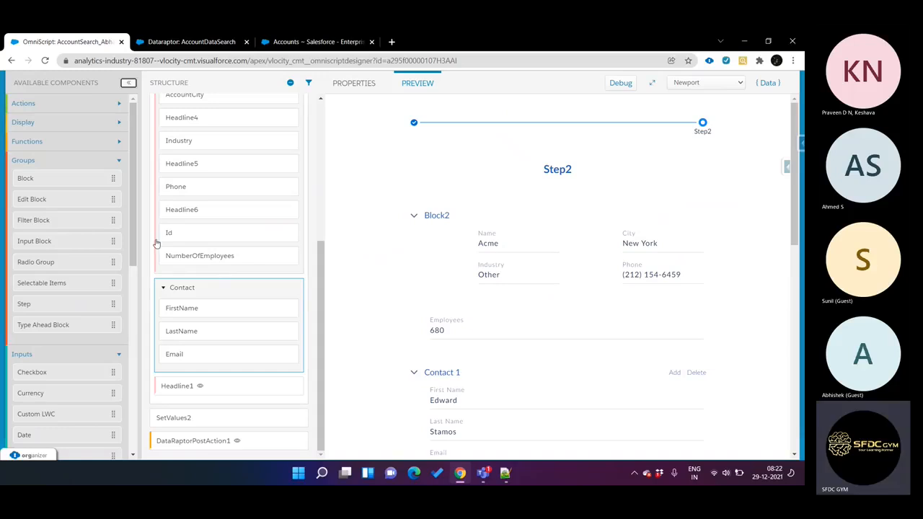
scroll(206, 280, up, 2)
scroll(206, 281, up, 3)
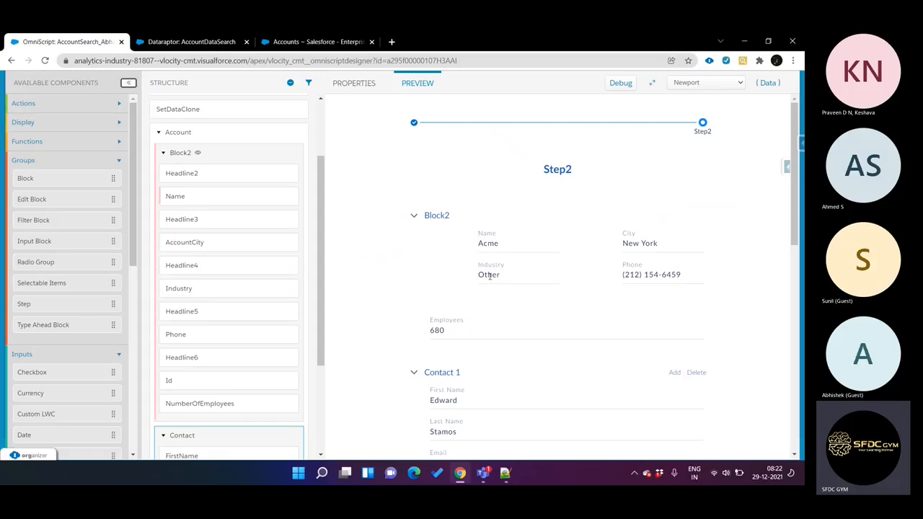
click(514, 271)
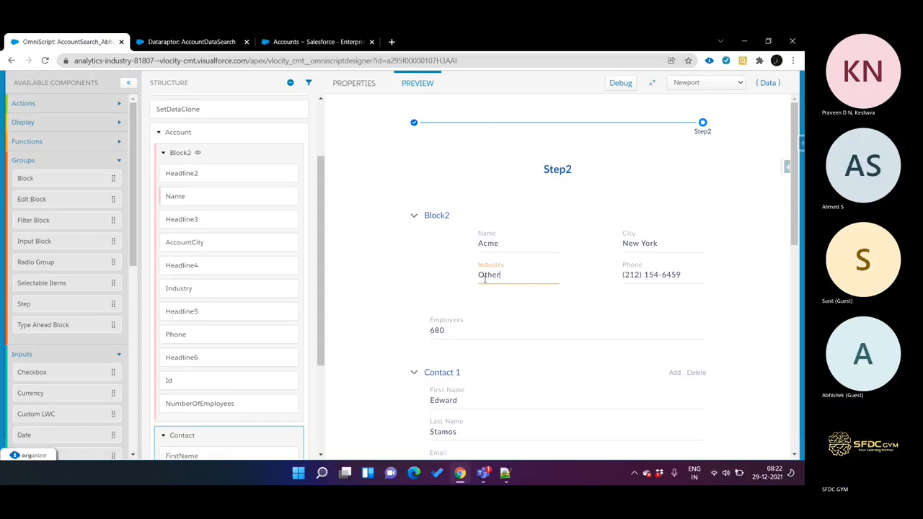
drag(501, 275, 462, 276)
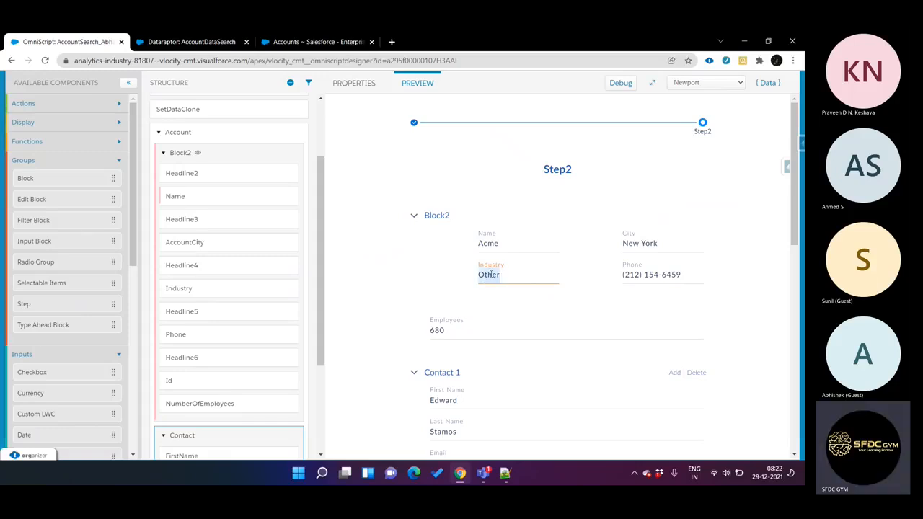
click(515, 276)
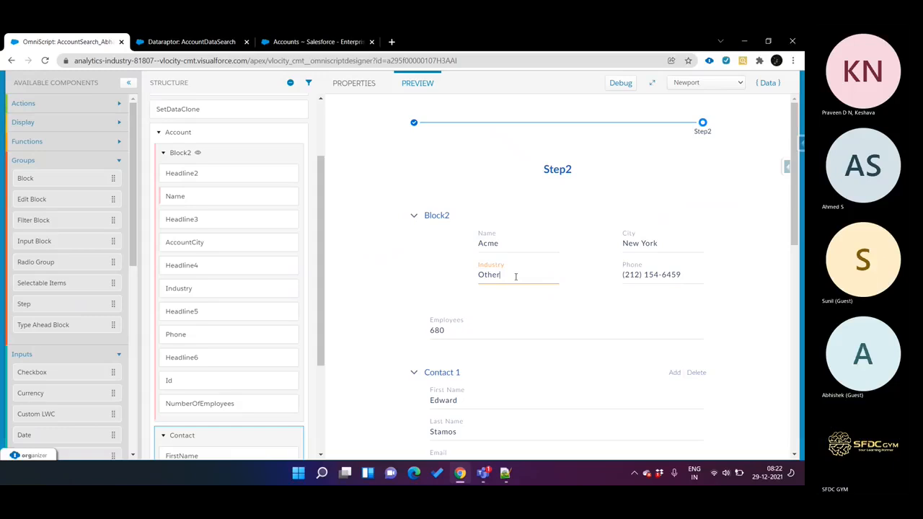
scroll(516, 277, down, 2)
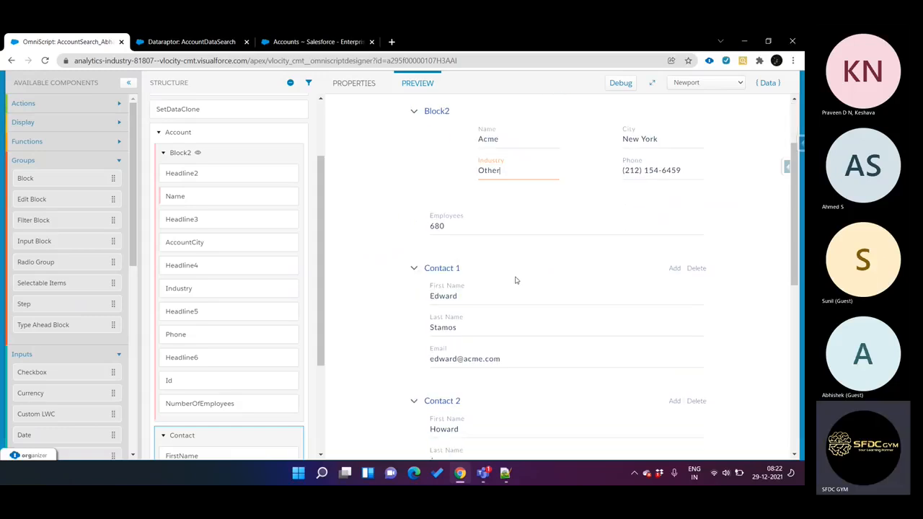
scroll(516, 280, up, 1)
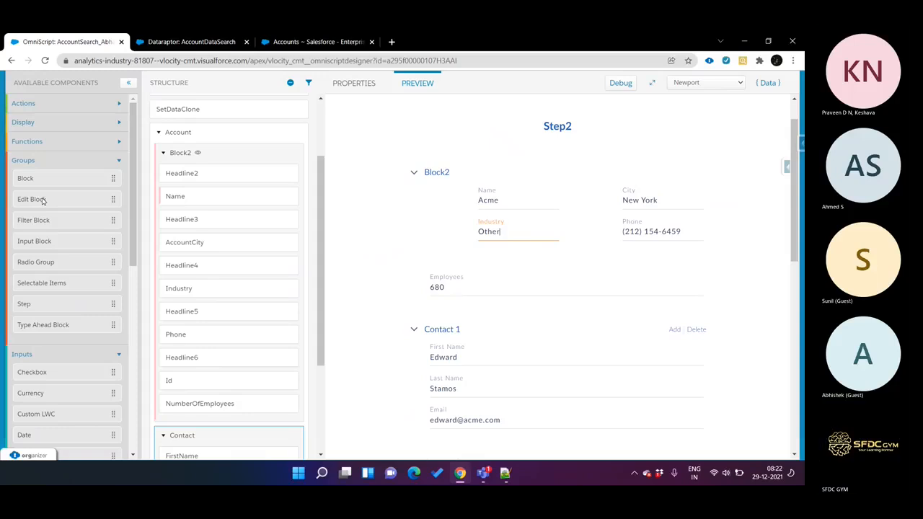
Step: Examine the OmniScript structure from Step1 through Block2 to the Contact block, alongside the available Groups components
scroll(238, 266, down, 2)
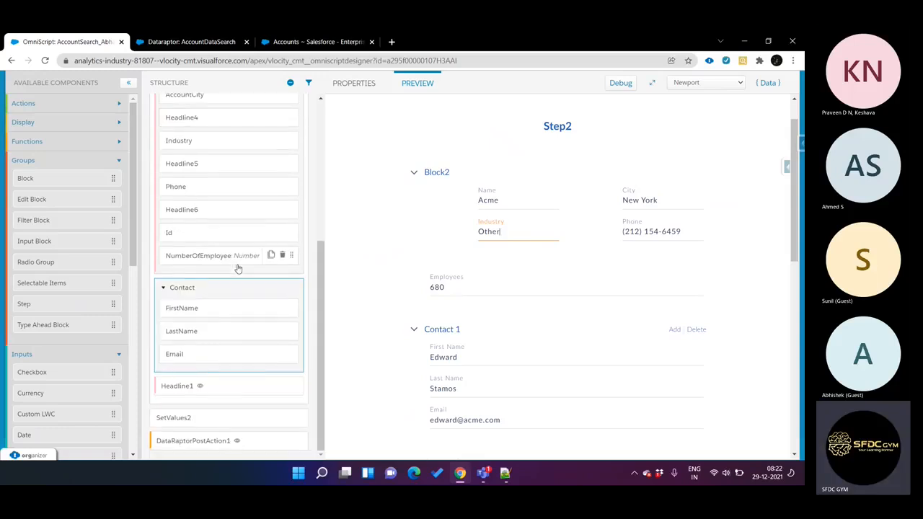
scroll(238, 268, up, 3)
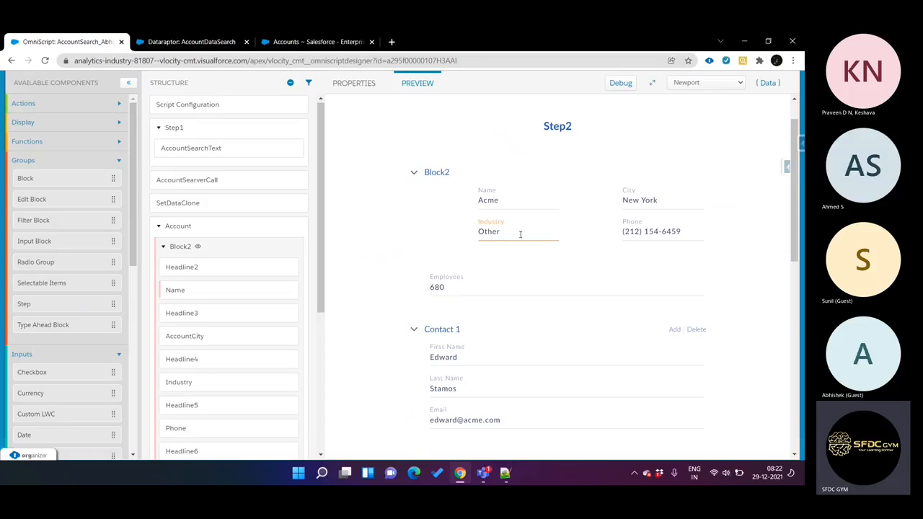
scroll(217, 288, down, 1)
scroll(218, 289, down, 3)
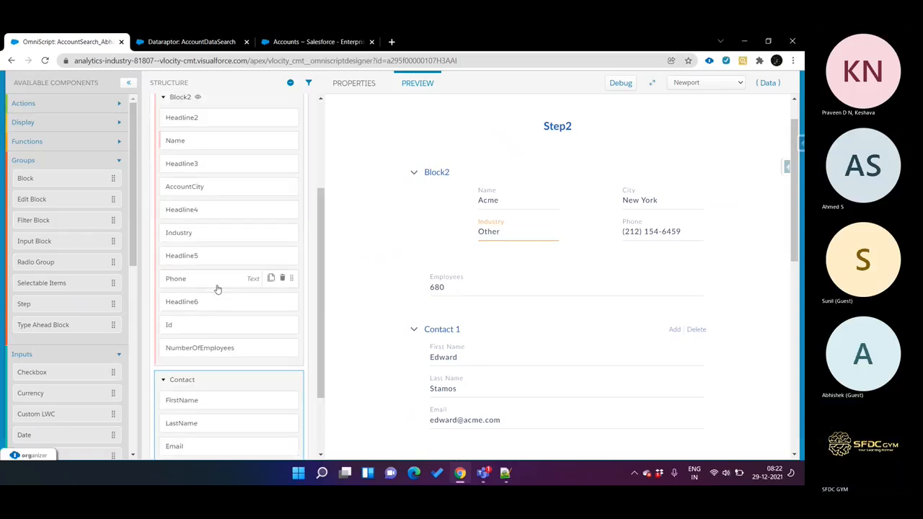
scroll(92, 272, down, 3)
scroll(93, 272, up, 2)
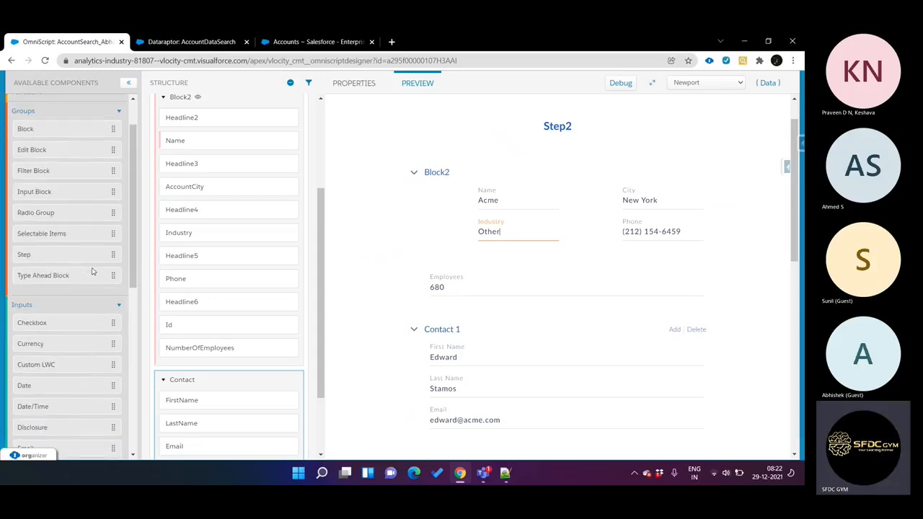
scroll(92, 272, up, 1)
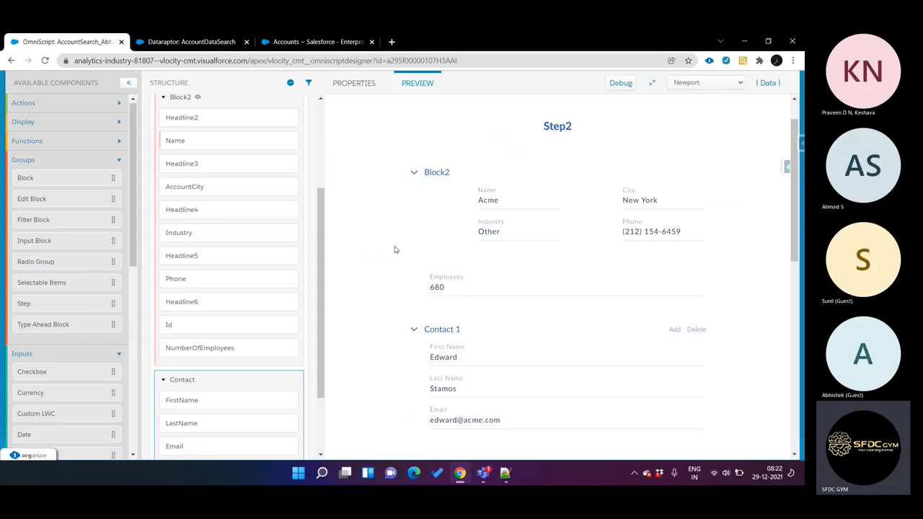
mouse_move(484, 476)
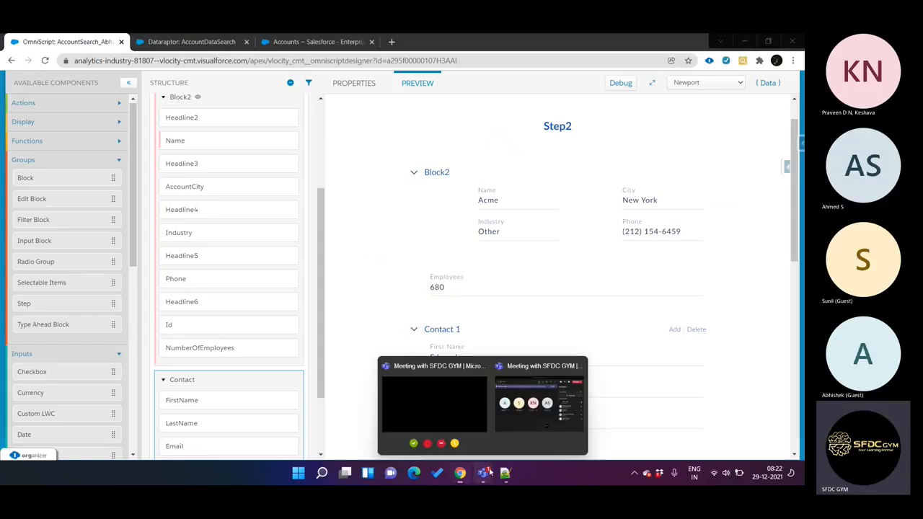
click(534, 413)
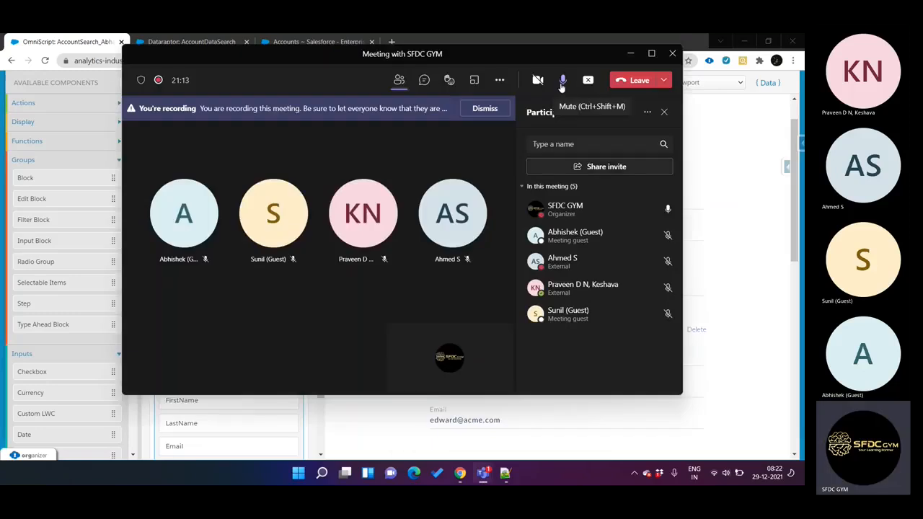
click(693, 152)
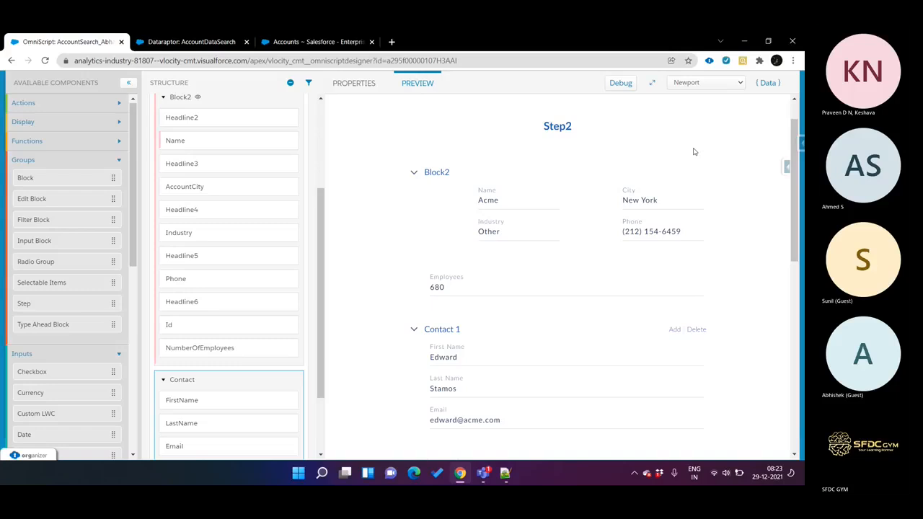
Step: Unmute the microphone in the Teams meeting and return to the OmniScript designer
mouse_move(483, 473)
click(546, 418)
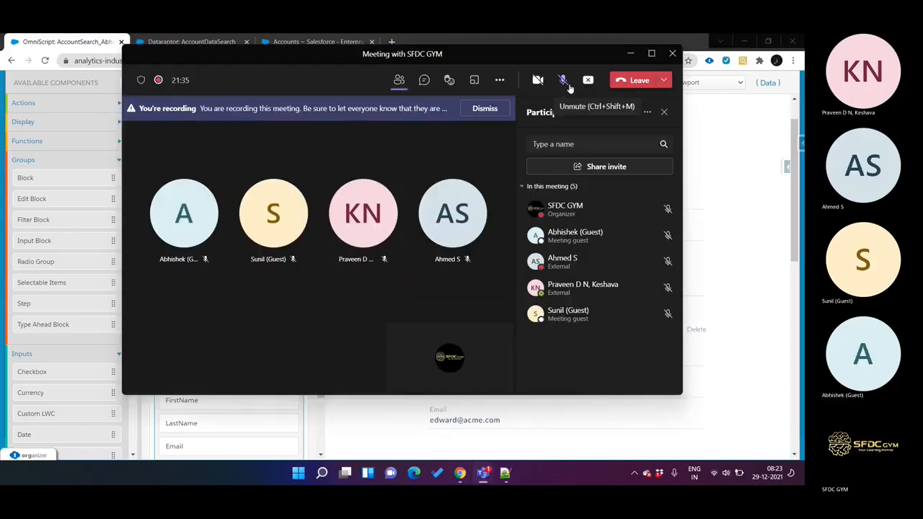
click(460, 472)
mouse_move(481, 482)
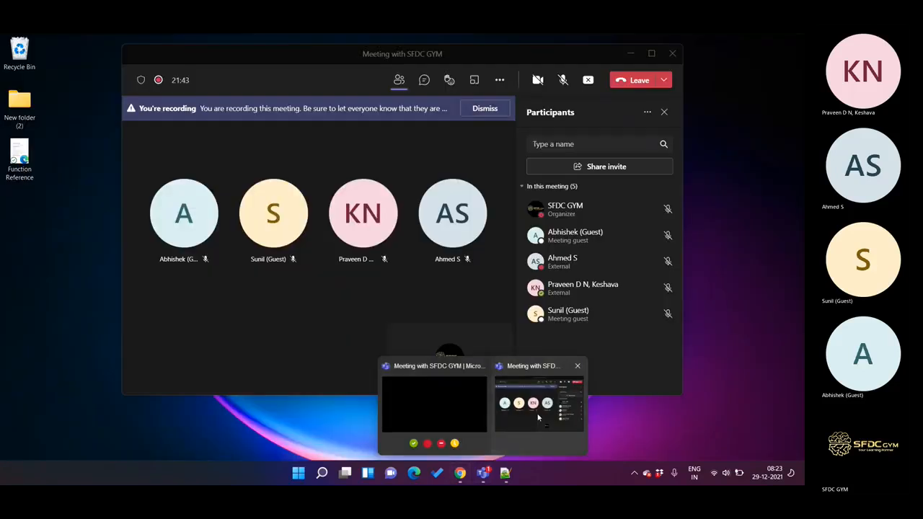
click(537, 417)
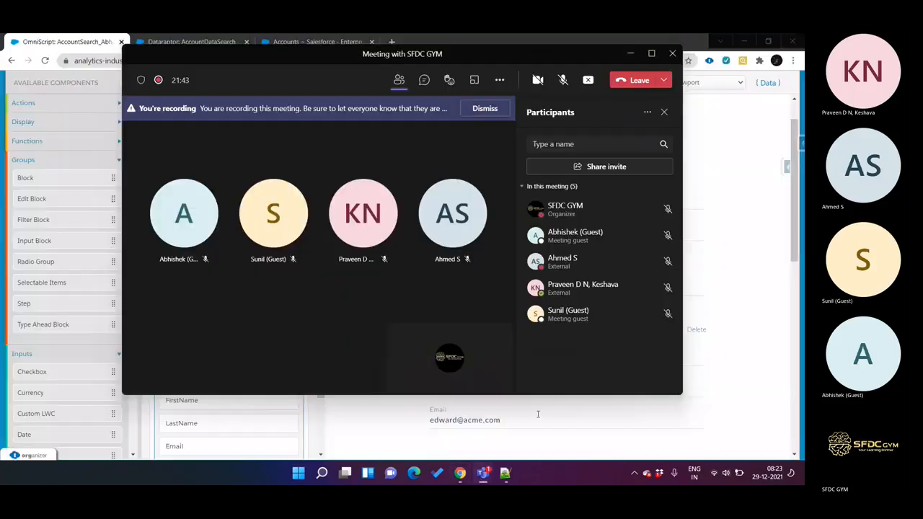
click(564, 79)
click(750, 146)
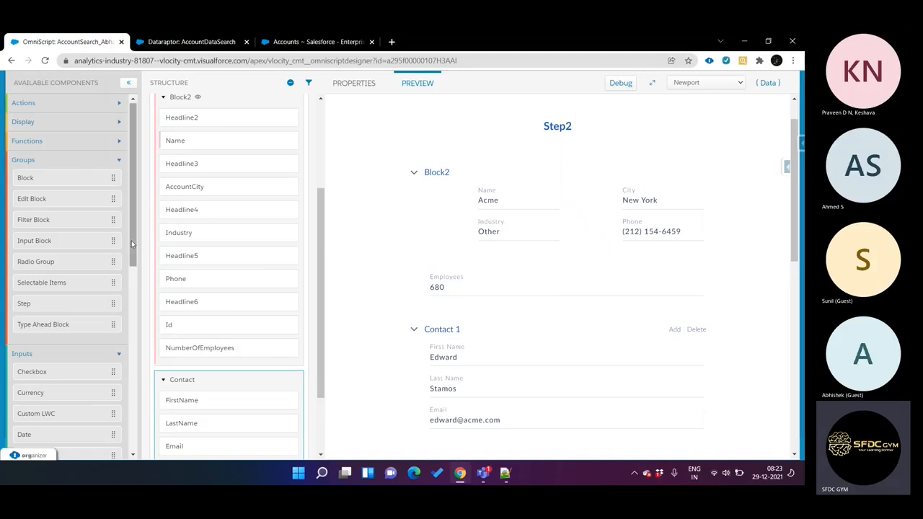
Step: Add a Select element to Block2 directly below the Industry text element
click(119, 161)
scroll(62, 316, down, 2)
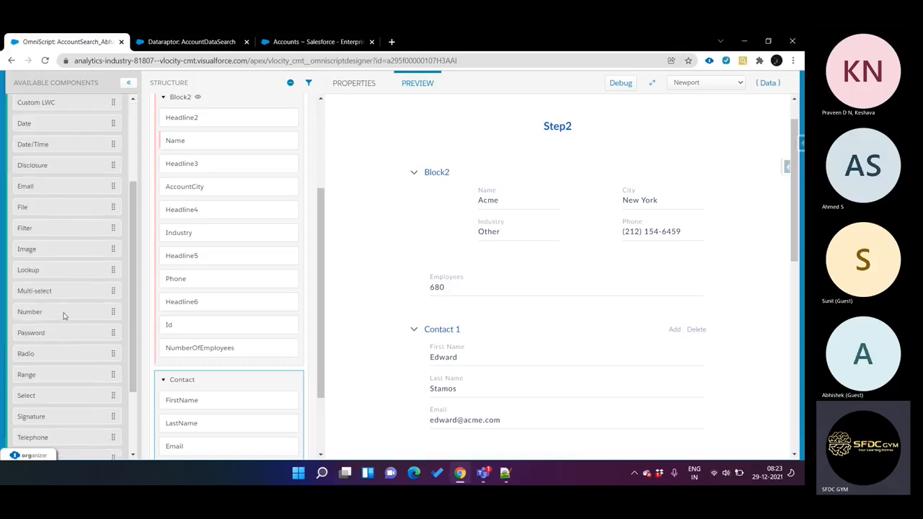
scroll(63, 316, down, 2)
drag(47, 312, 240, 248)
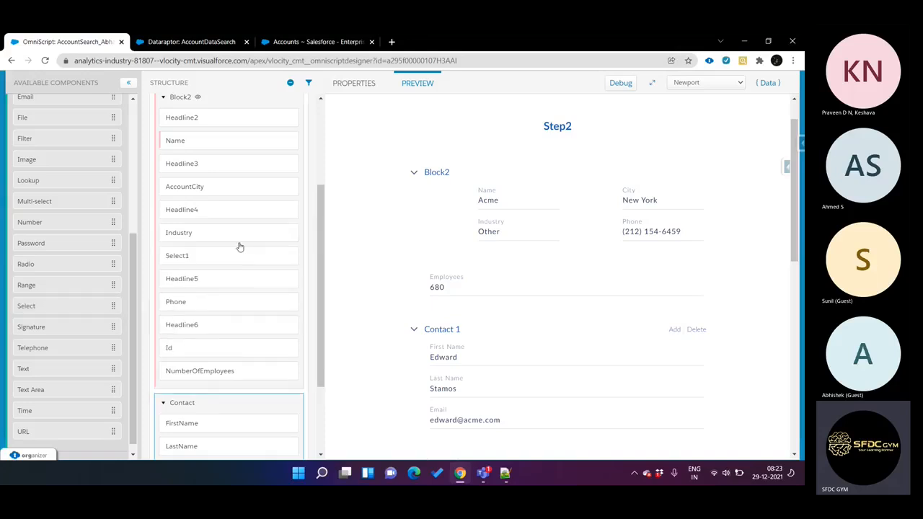
Step: Rename the Industry text element in Block2 to Industry1, keeping Industry as its field label
click(207, 235)
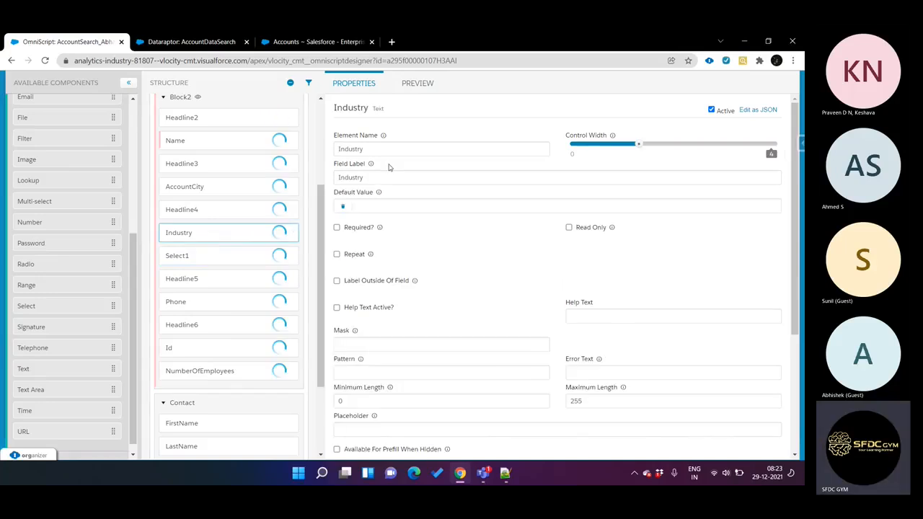
click(390, 149)
text(1)
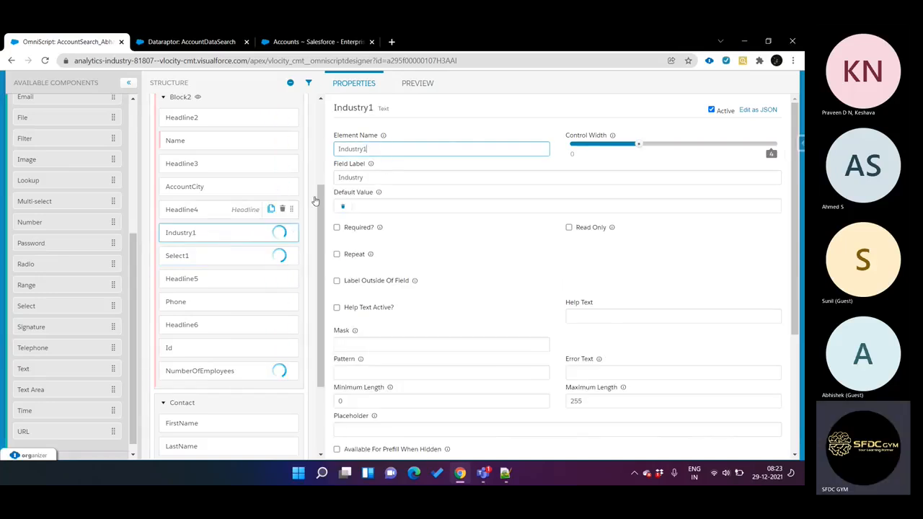
click(375, 178)
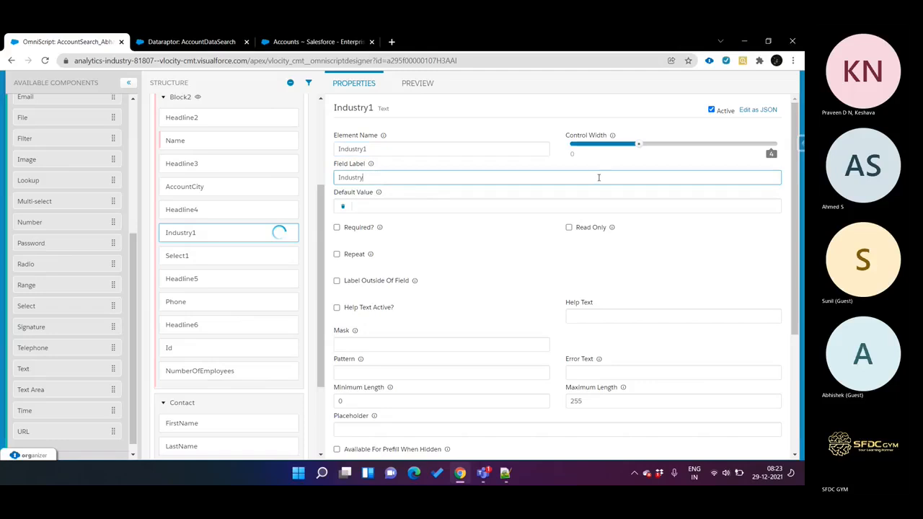
Step: Hide the Industry1 text element by setting its "hide" property to true in the element's JSON
click(754, 110)
scroll(521, 287, down, 1)
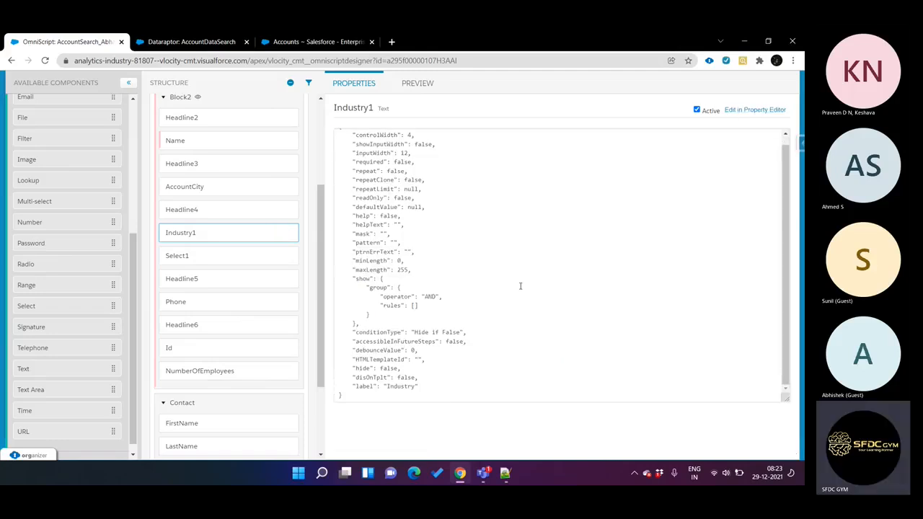
double_click(390, 368)
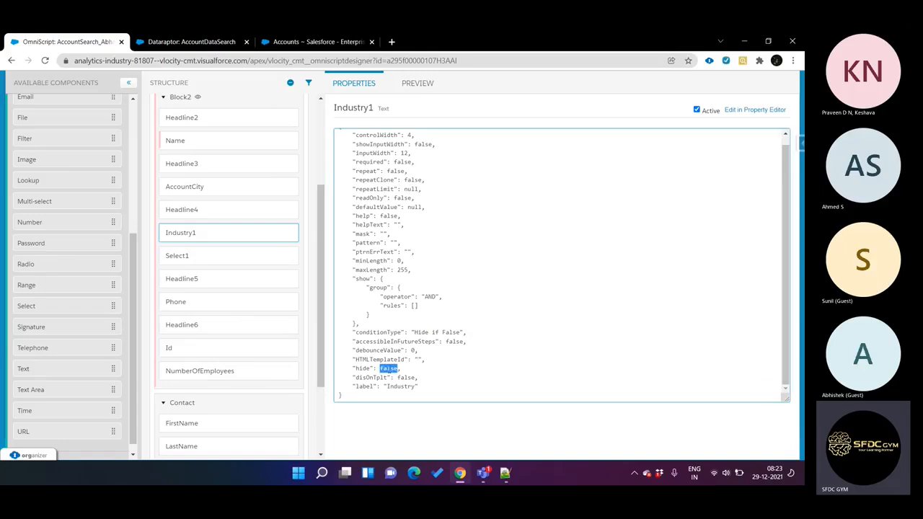
text(tru)
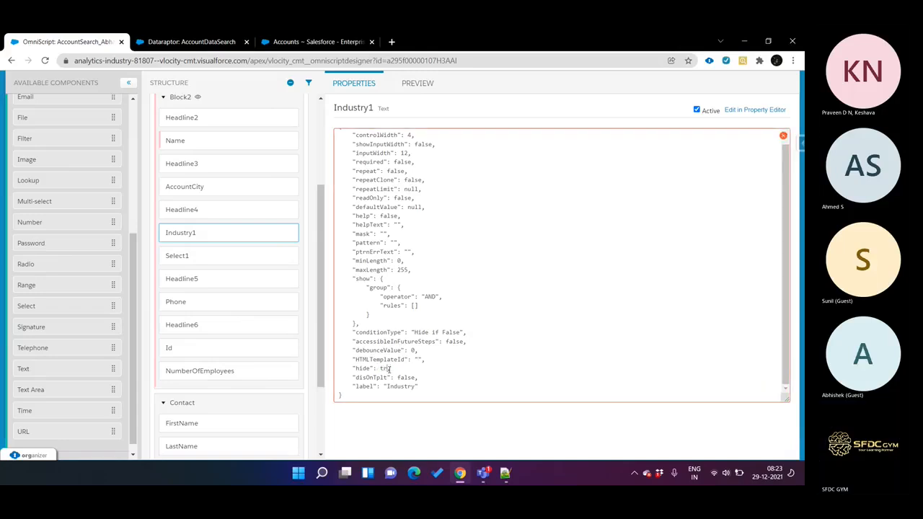
text(e)
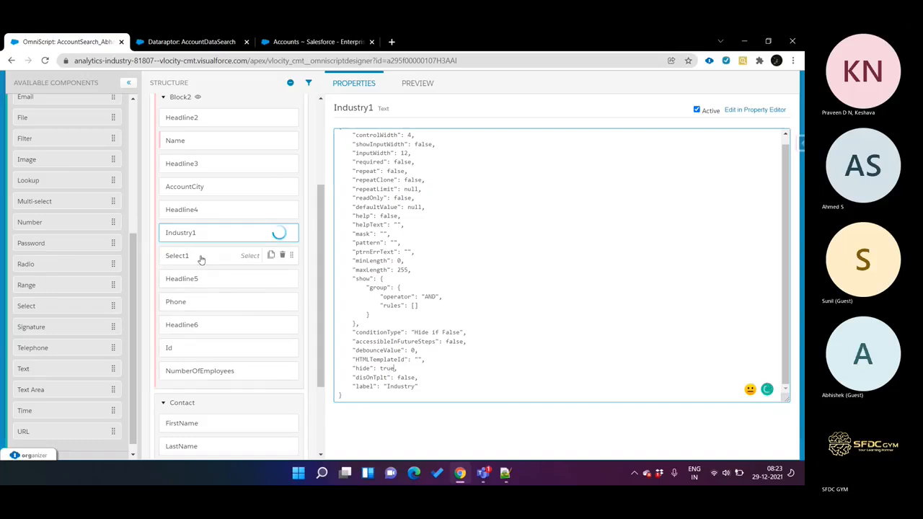
Step: Set both the element name and the field label of the Select element in Block2 to Industry
click(200, 257)
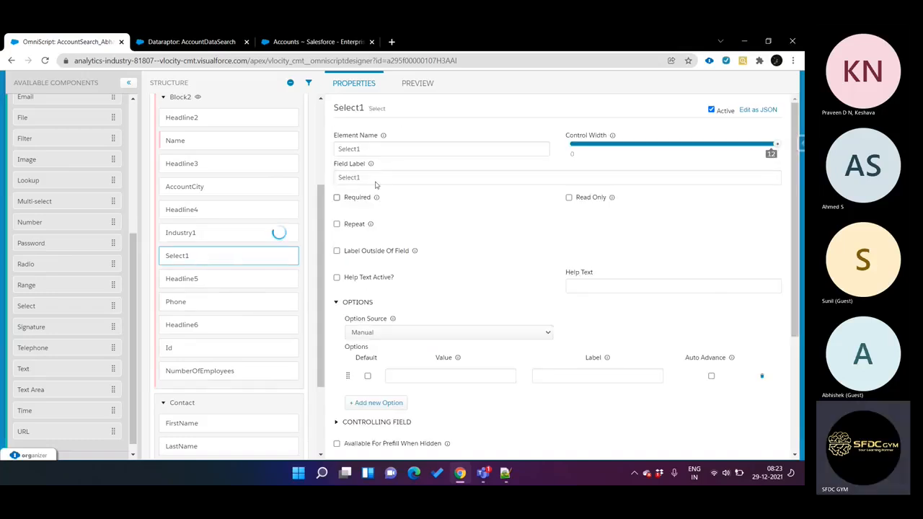
click(218, 235)
click(366, 178)
double_click(366, 178)
key(ctrl+c)
click(221, 254)
double_click(368, 150)
key(ctrl+v)
key(Tab)
key(ctrl+v)
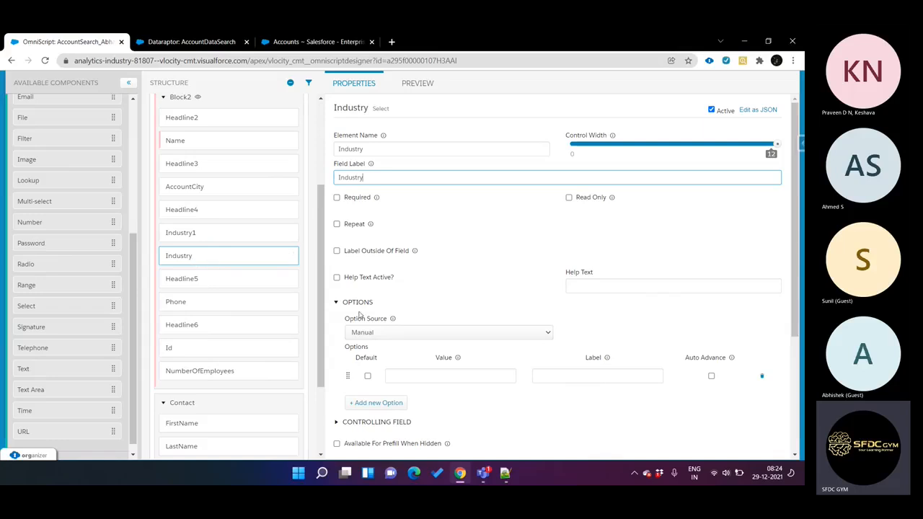
Step: Try Custom as the Industry select's option source, check the Source help text, and set the option source back to Manual
scroll(437, 277, down, 3)
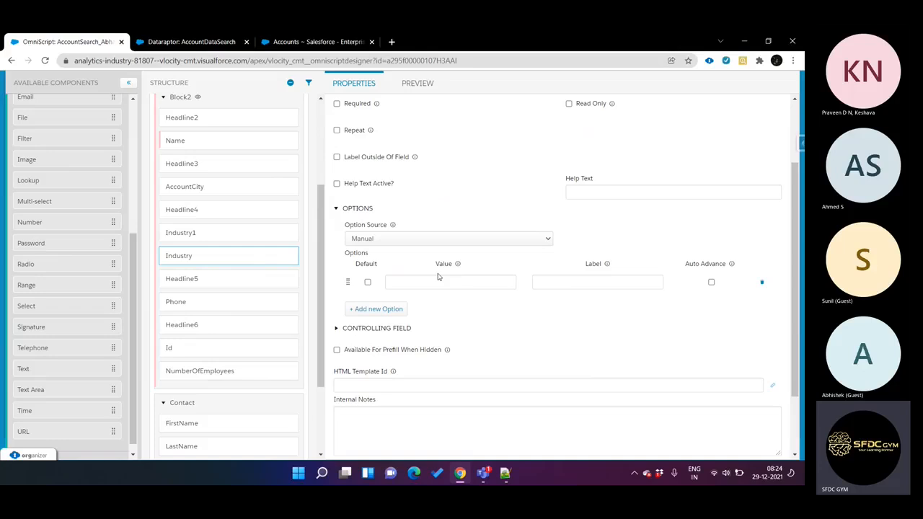
click(389, 240)
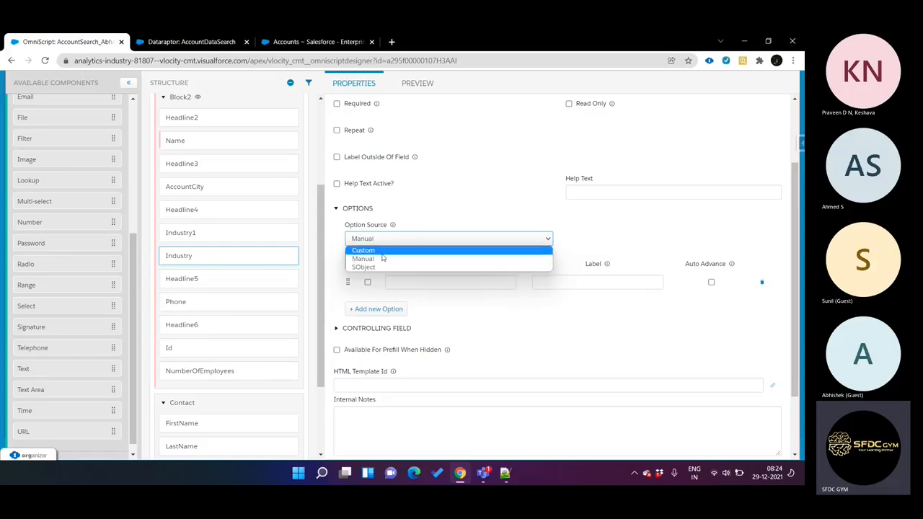
click(382, 251)
click(367, 243)
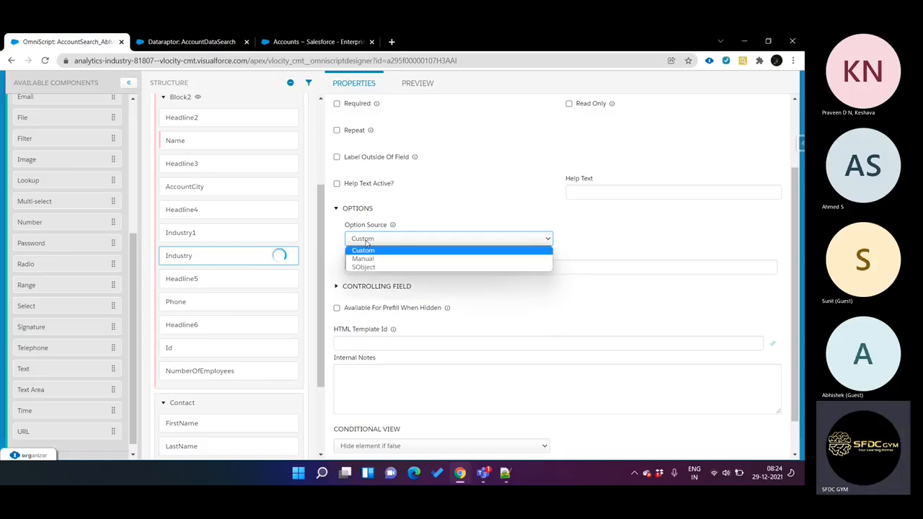
click(367, 243)
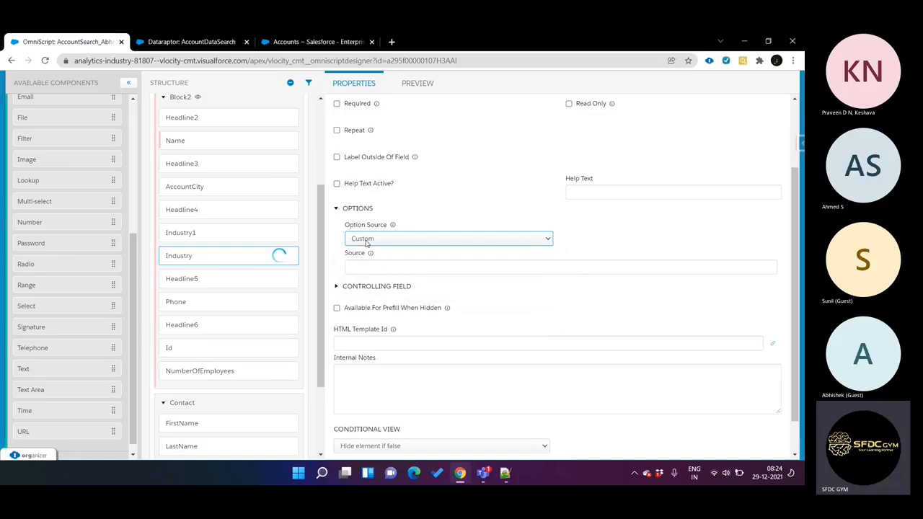
mouse_move(371, 253)
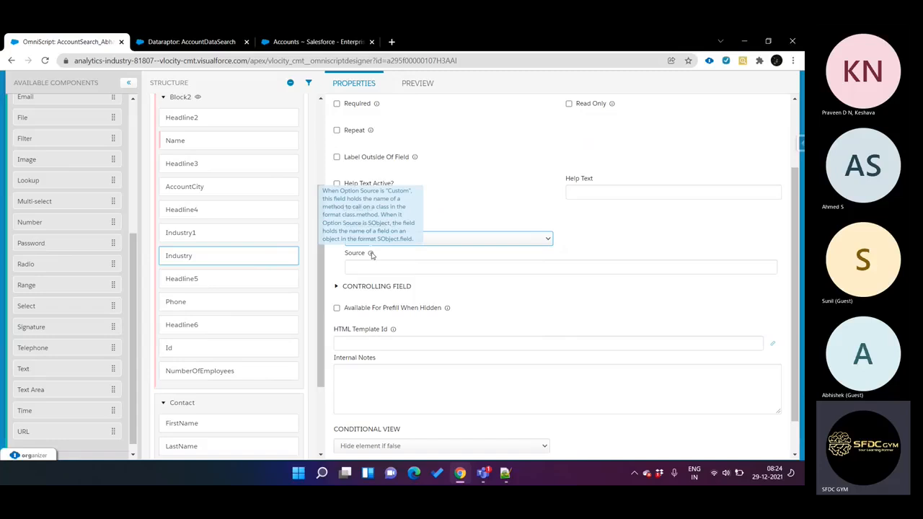
click(456, 236)
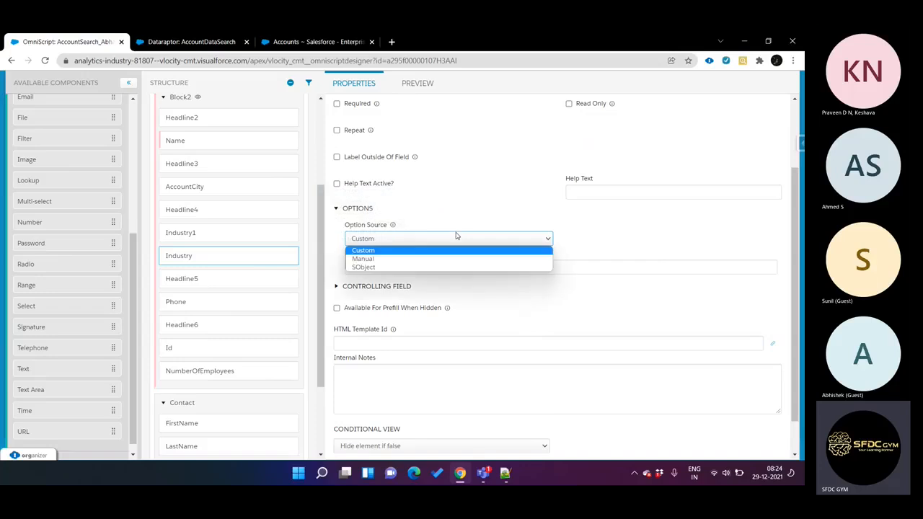
click(415, 259)
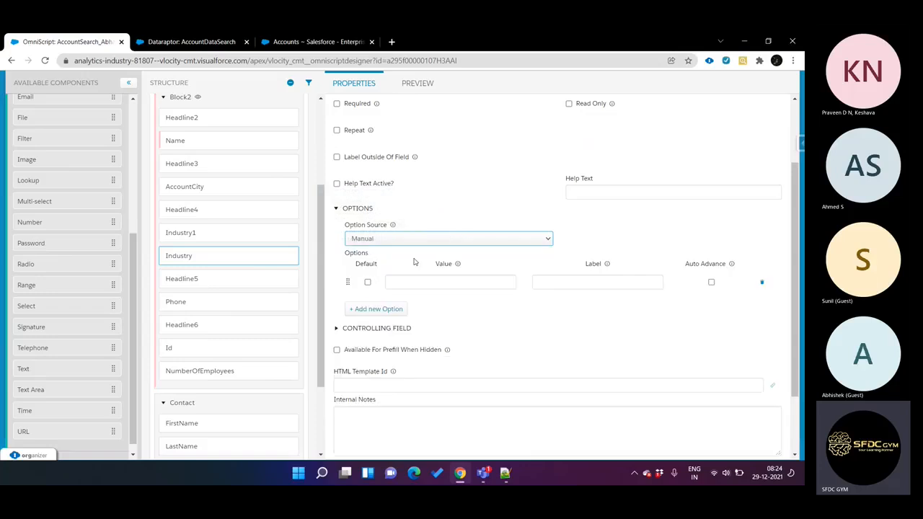
Step: Fill in the first manual option of the Industry select with value ABC and label ABC
click(443, 281)
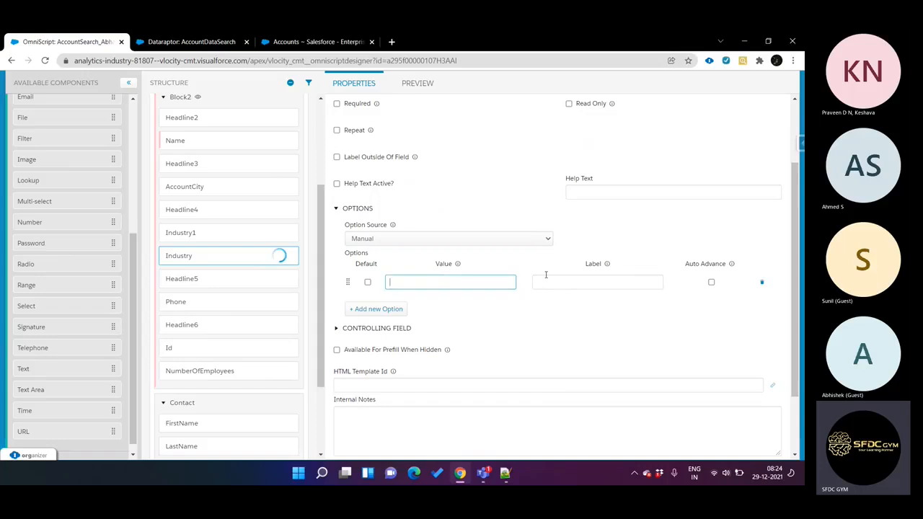
click(596, 278)
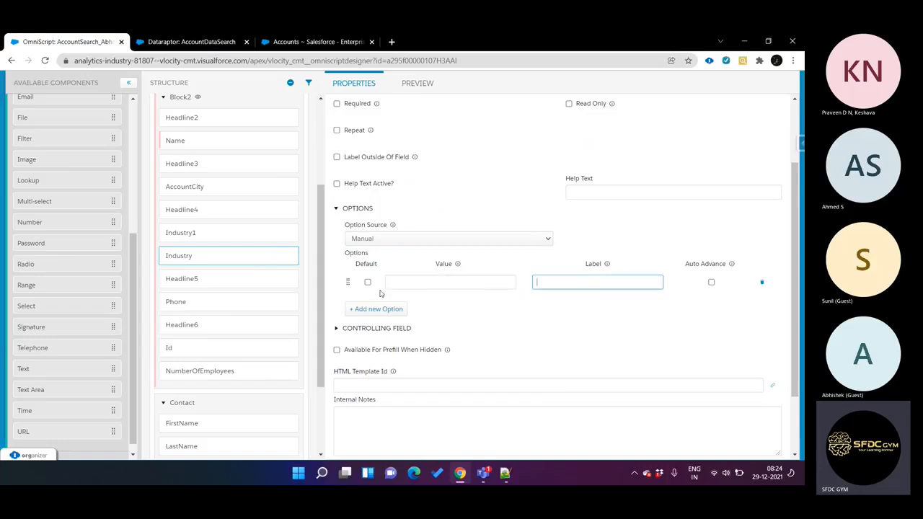
click(478, 286)
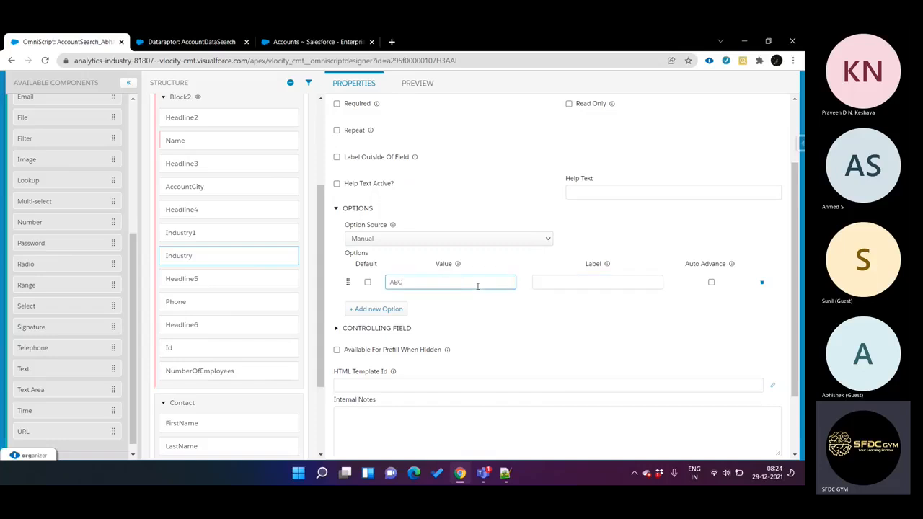
click(561, 288)
text(ABC)
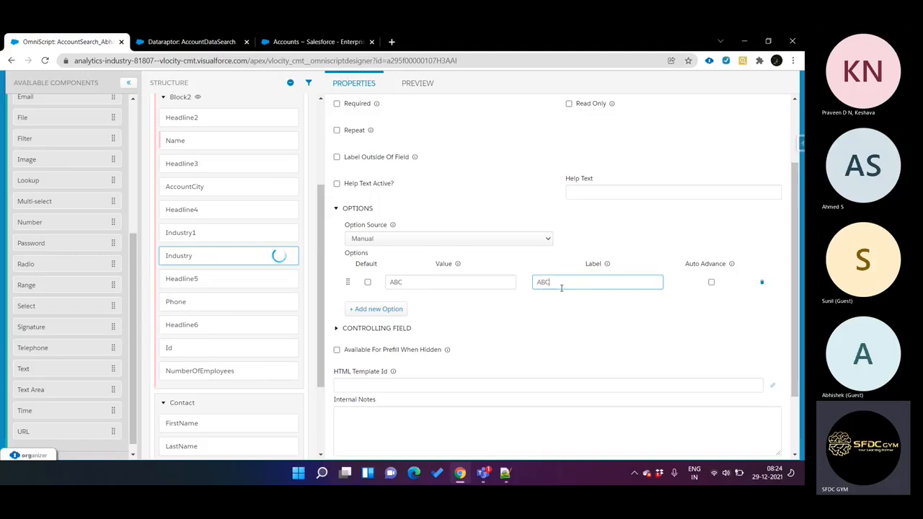
Step: Add a second manual option to the Industry select with value XYZ and label XYZ
click(376, 310)
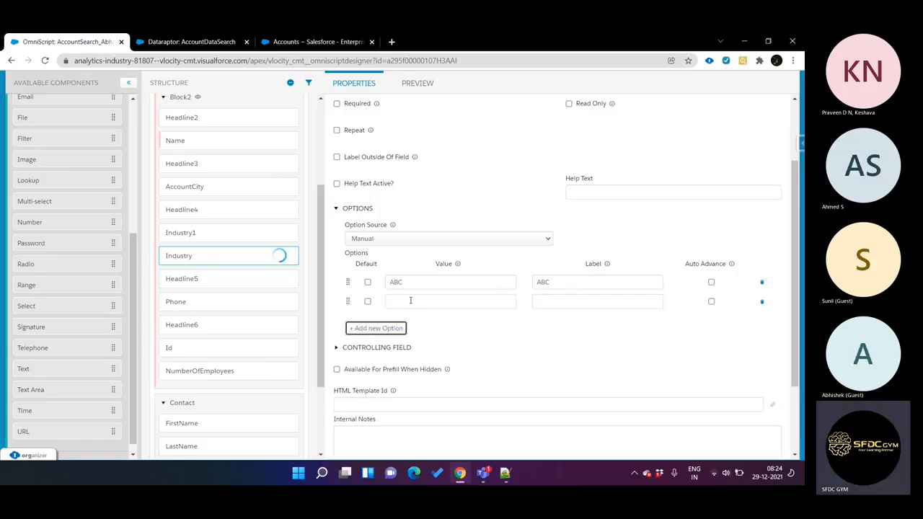
click(412, 301)
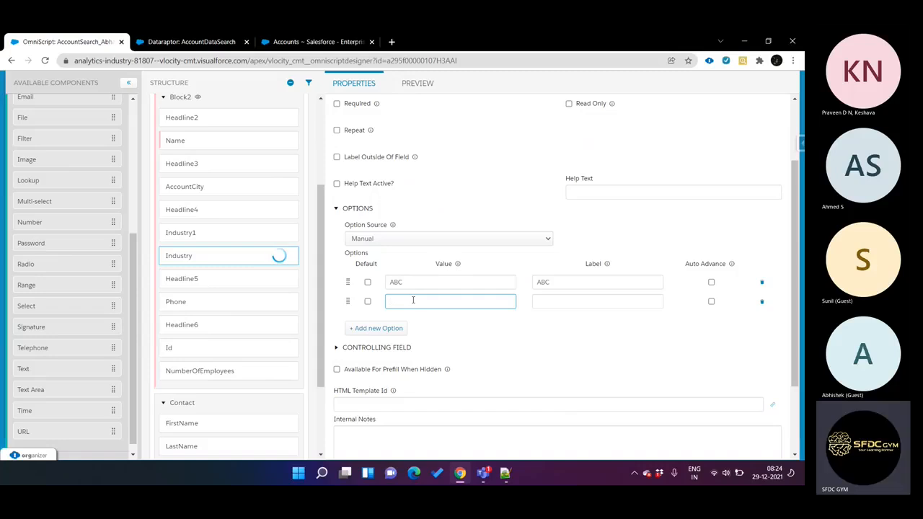
text(XYZ)
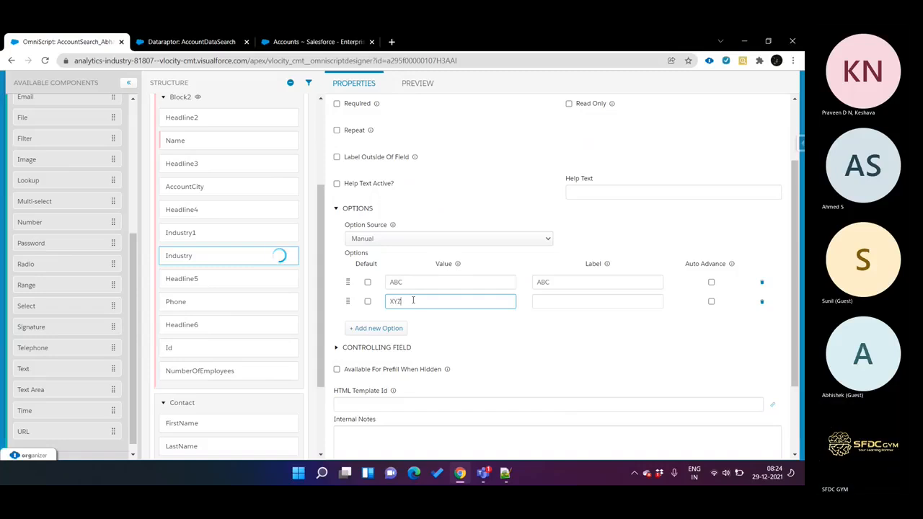
click(533, 301)
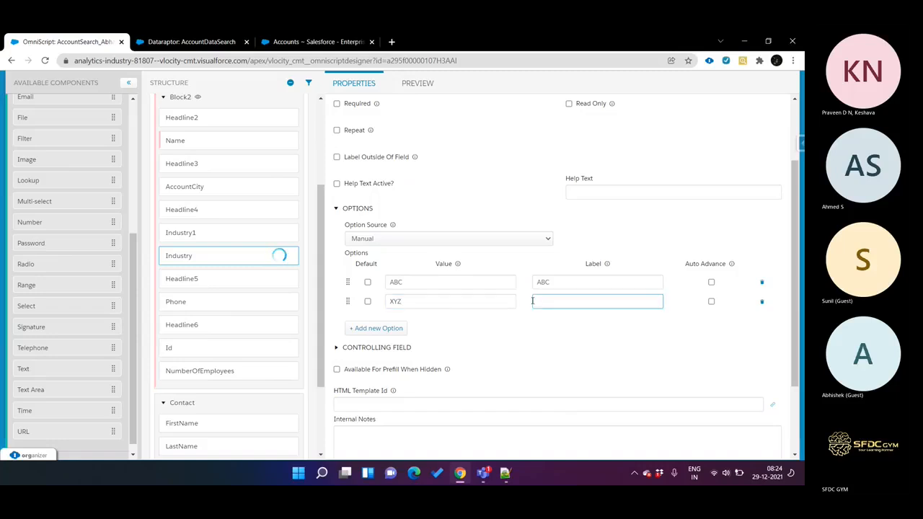
text(XYZ)
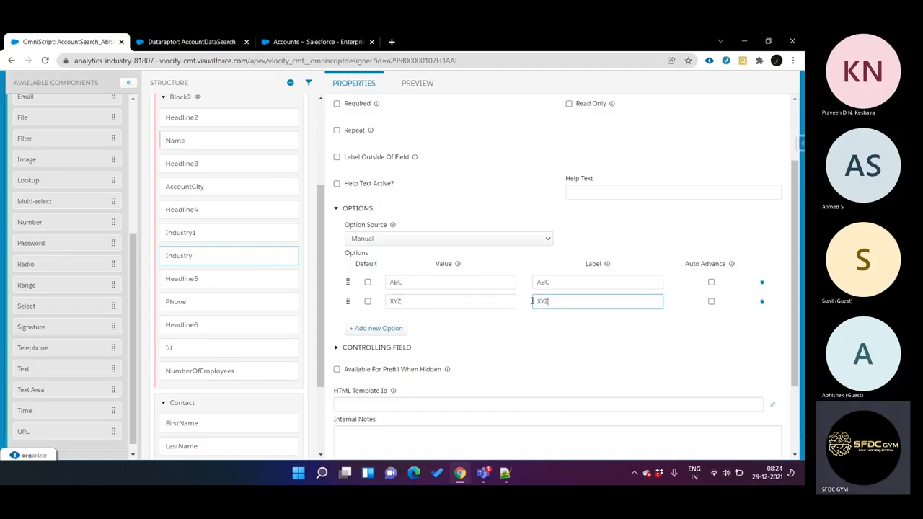
Step: Preview the OmniScript with its data JSON displayed and dismiss the JavaScript alert
click(418, 83)
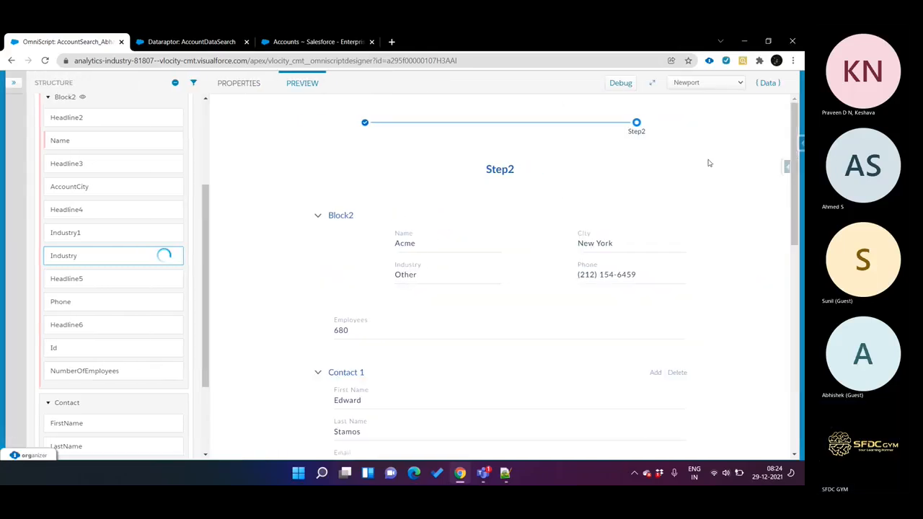
click(768, 83)
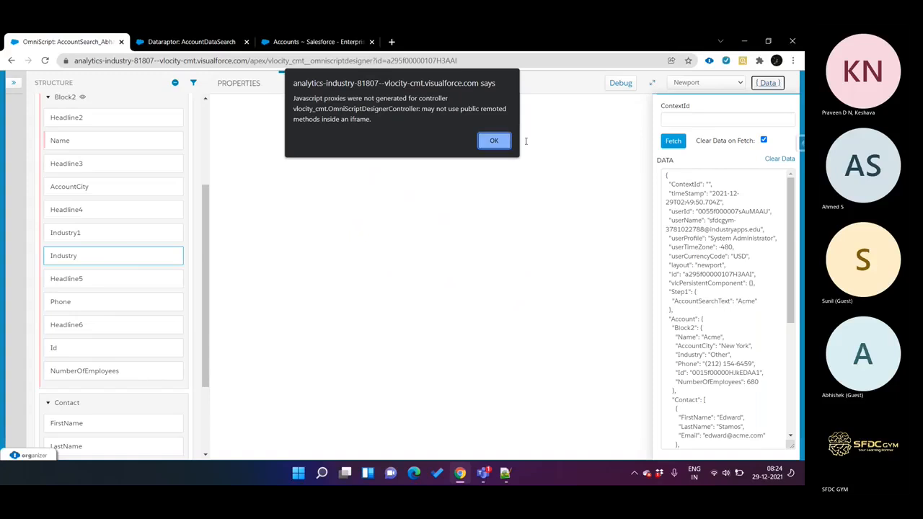
click(495, 140)
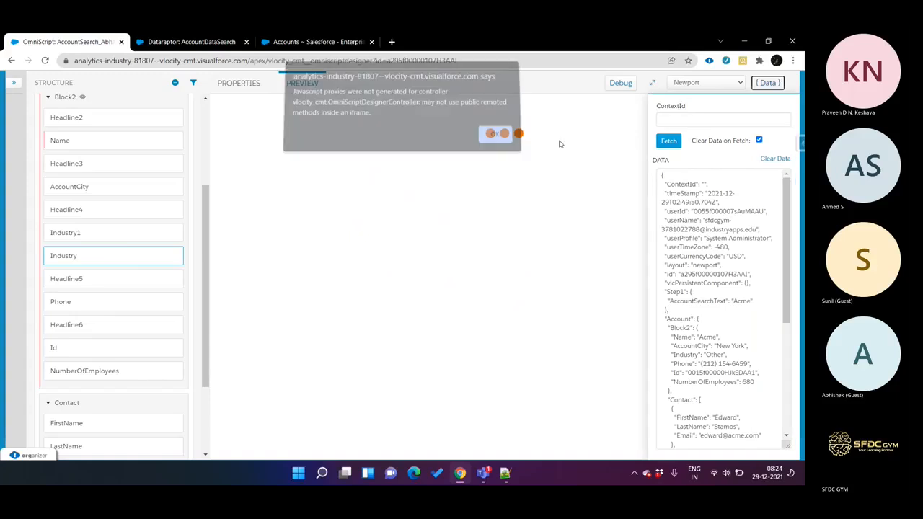
Step: Clear the preview data, run the account search for Acme, and check the options offered by the Industry select in Step2
click(776, 160)
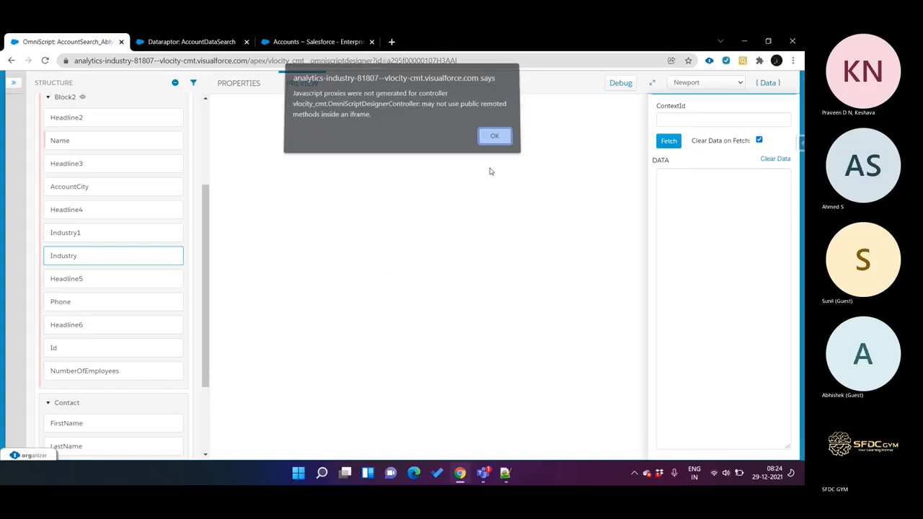
click(492, 140)
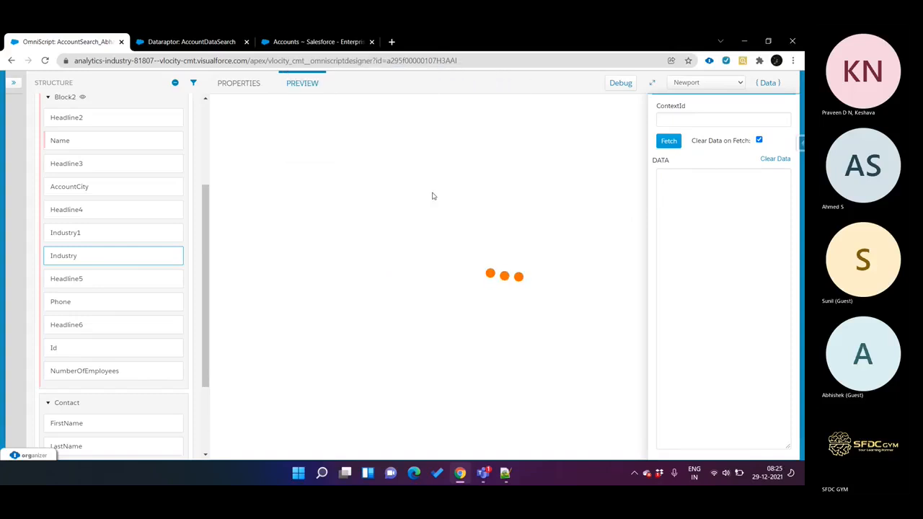
click(497, 221)
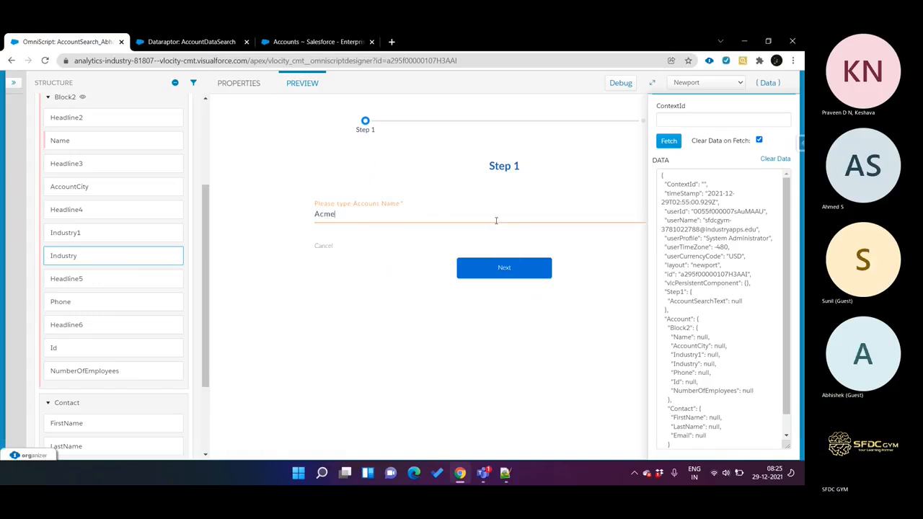
click(507, 270)
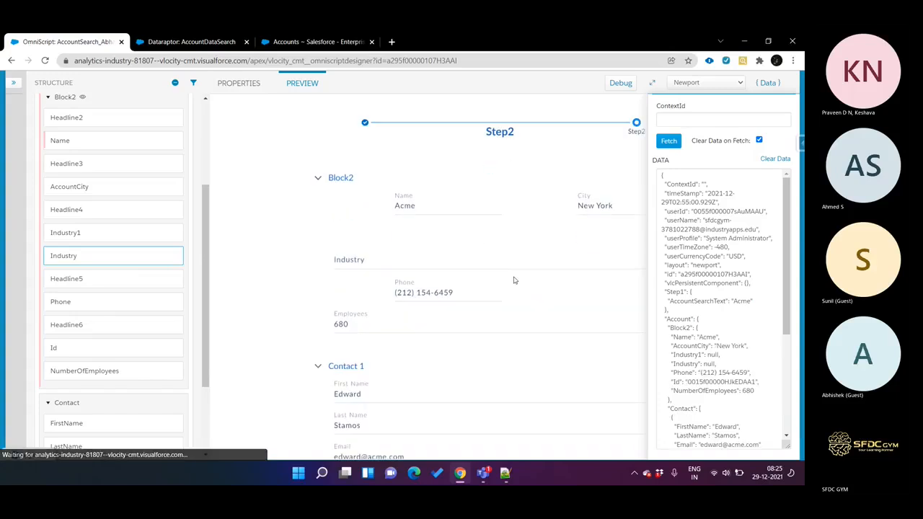
click(394, 300)
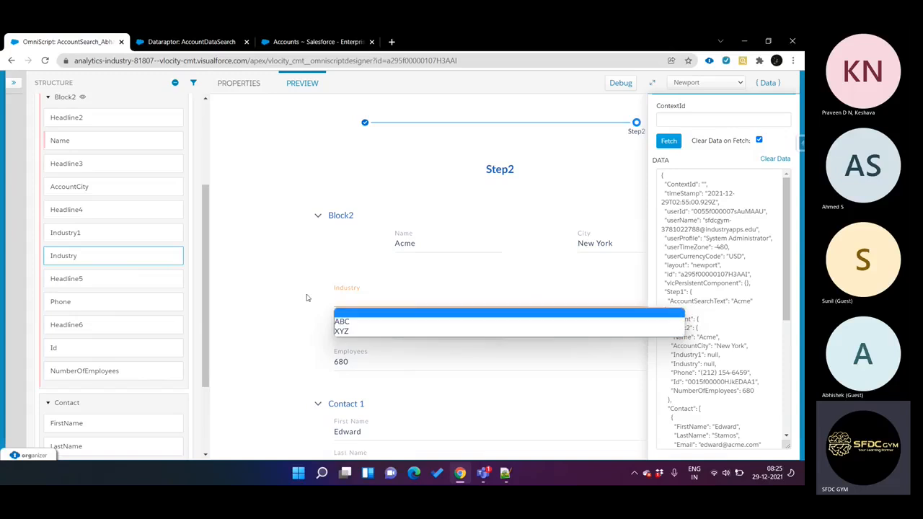
click(233, 98)
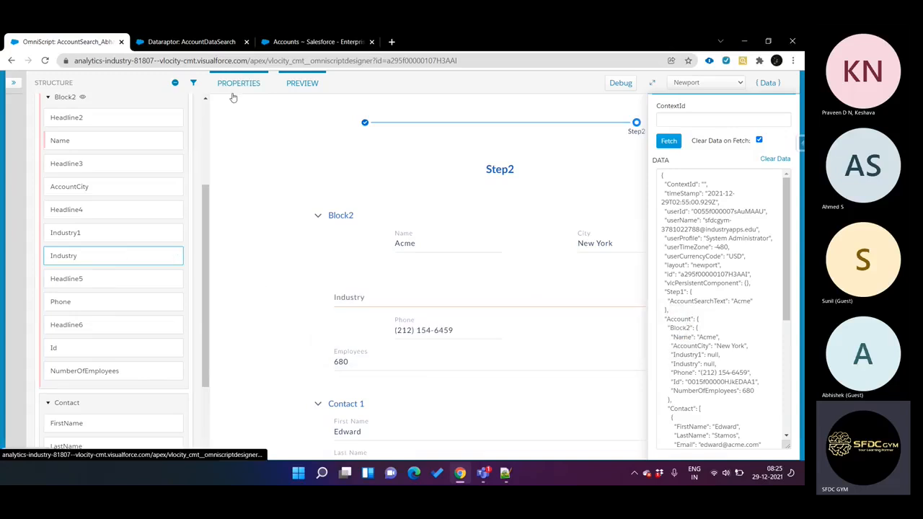
Step: Delete the manual options ABC and XYZ from the Industry select's properties
click(238, 84)
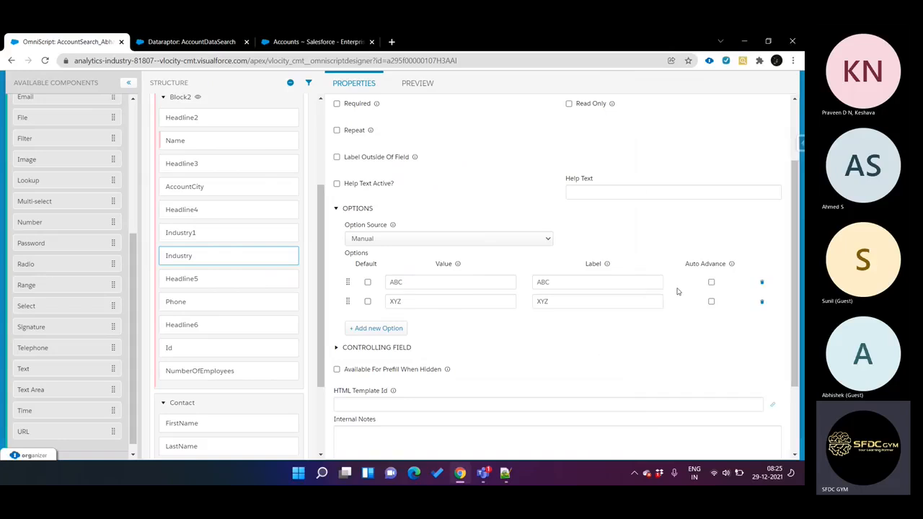
click(763, 282)
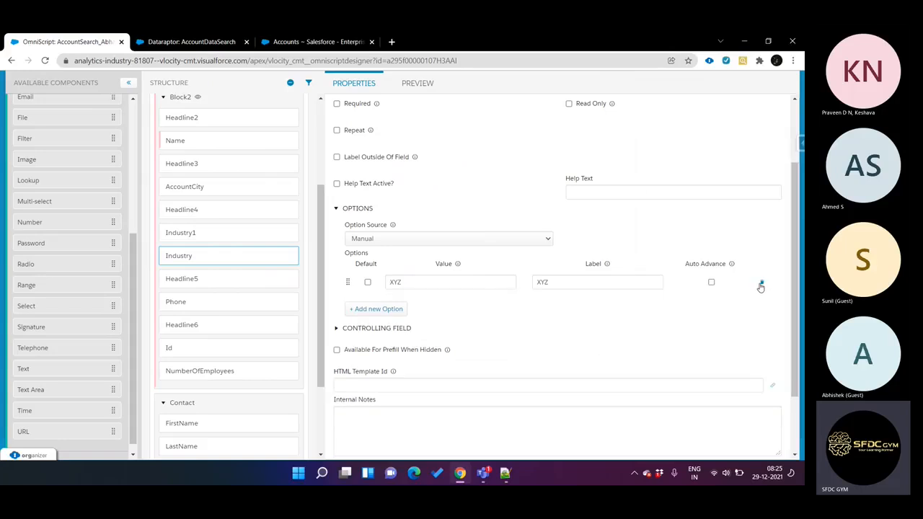
click(761, 284)
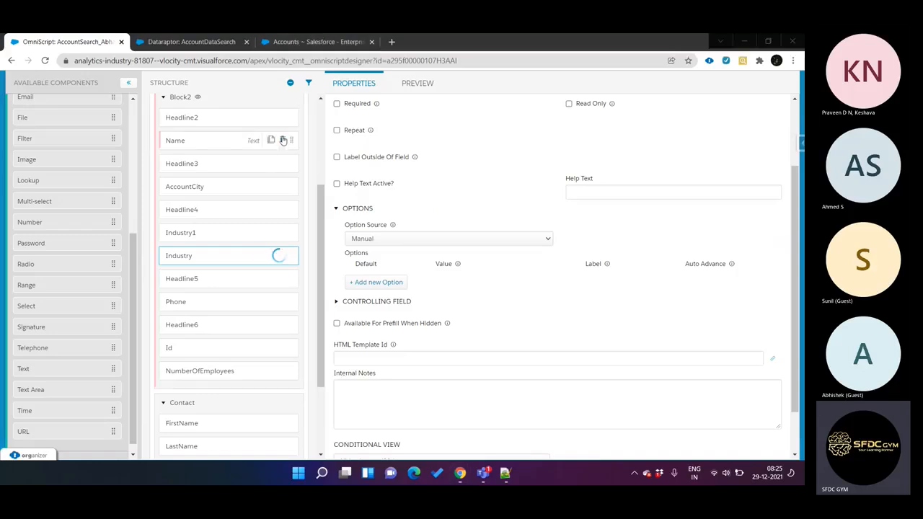
right_click(424, 142)
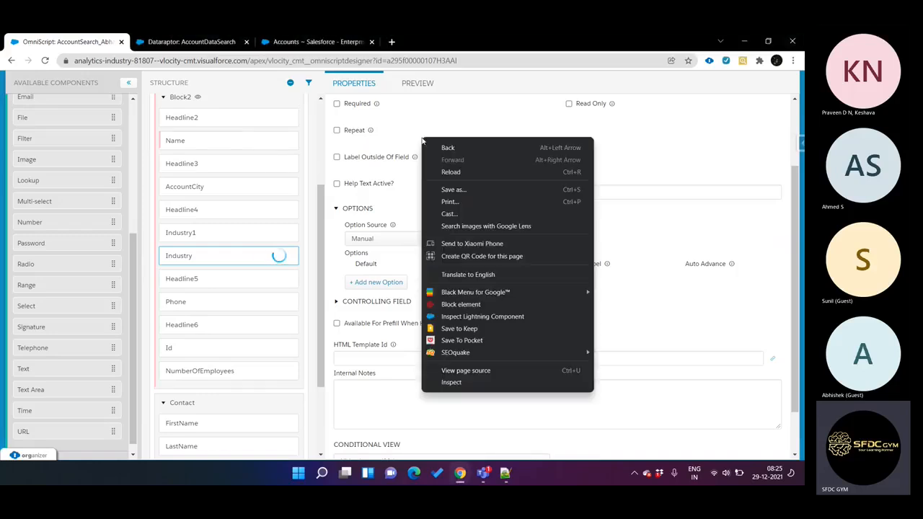
Step: Switch to the Salesforce Accounts page and open the Account object's field list in setup to find the Industry field
click(320, 45)
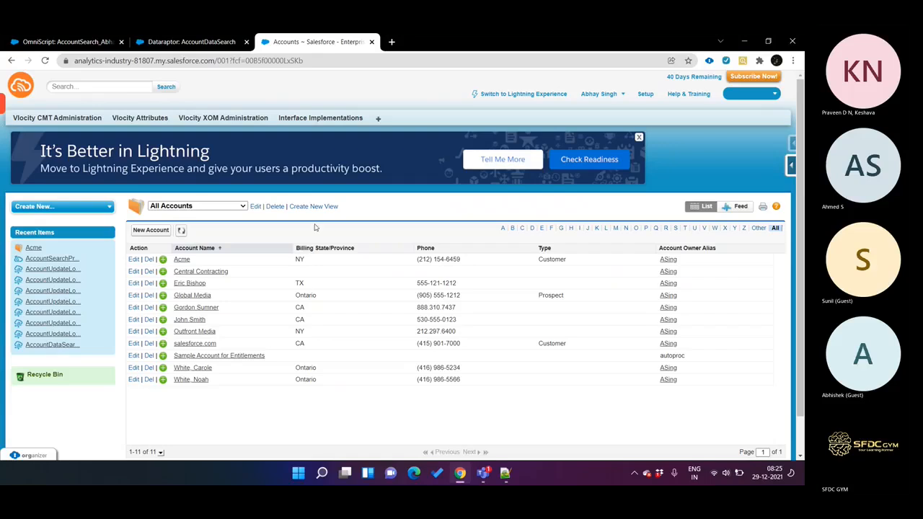
click(791, 167)
click(694, 183)
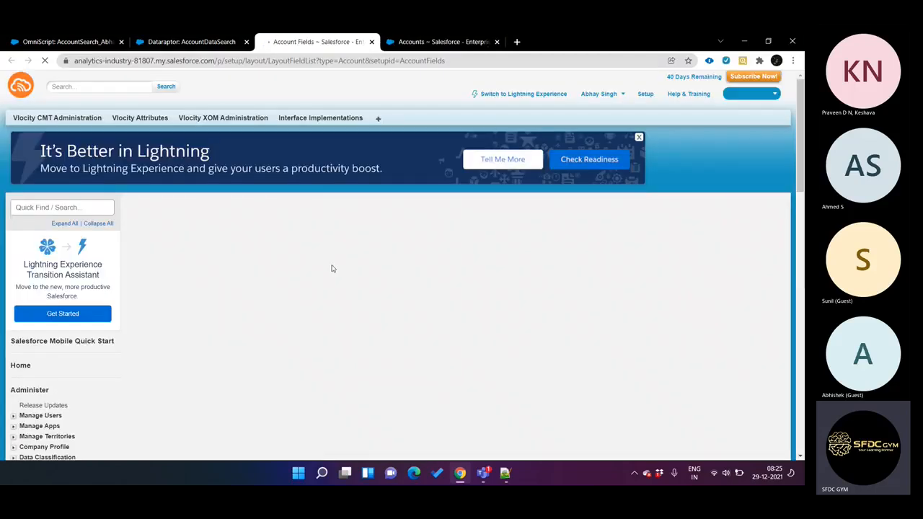
scroll(332, 268, down, 3)
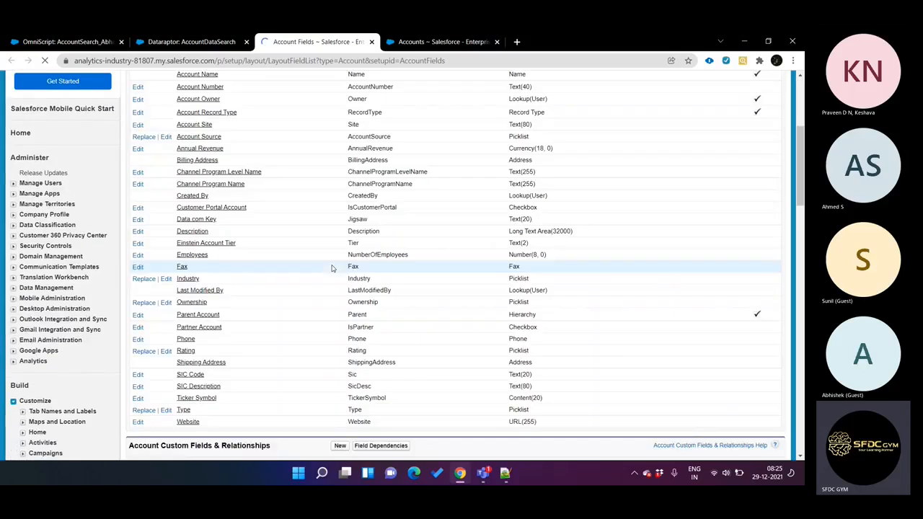
scroll(332, 269, down, 2)
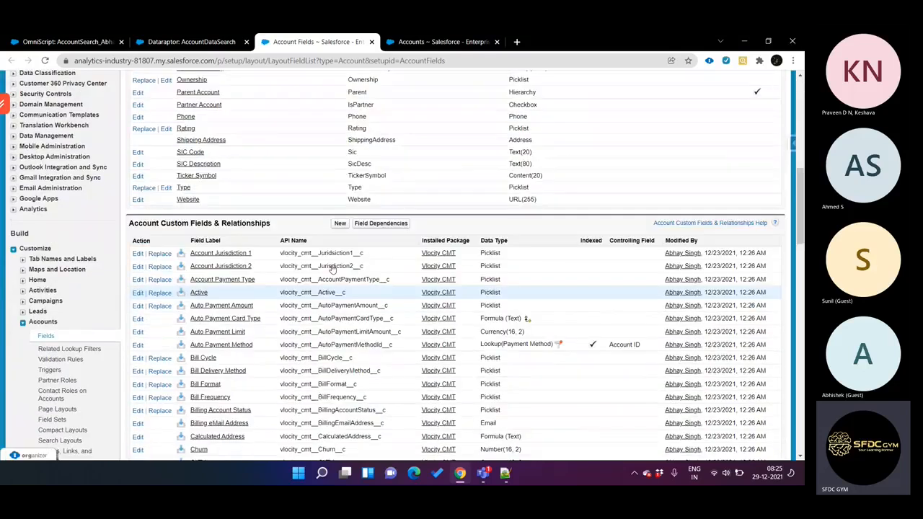
scroll(332, 269, up, 5)
scroll(316, 328, down, 1)
scroll(315, 328, down, 1)
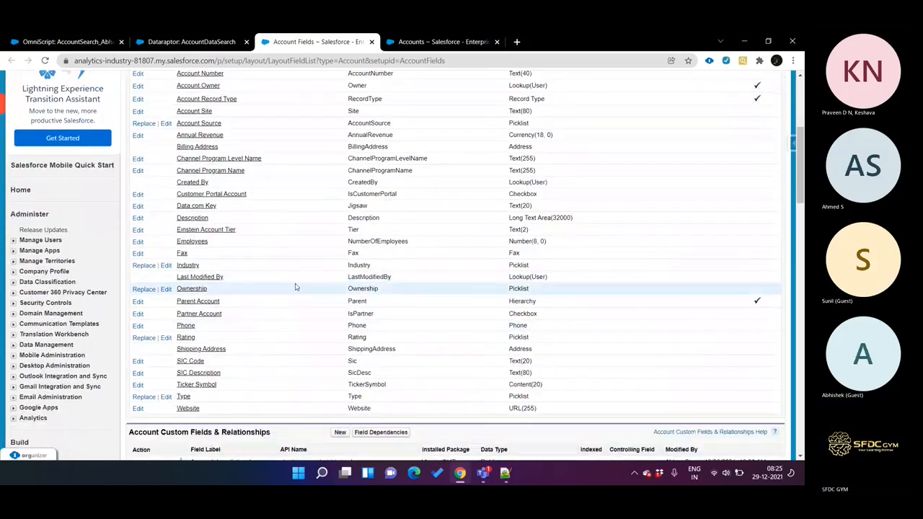
Step: Open the definition of the Account's Industry field and examine its picklist values
click(194, 267)
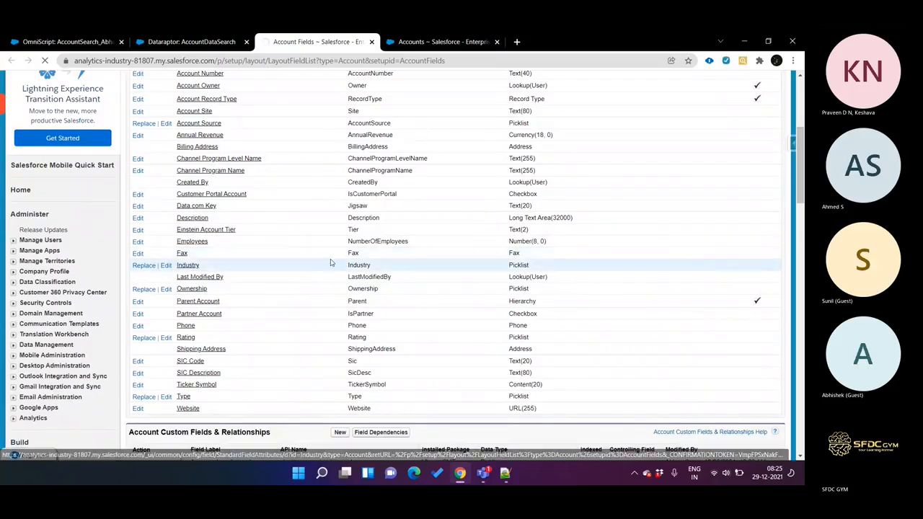
scroll(296, 271, down, 2)
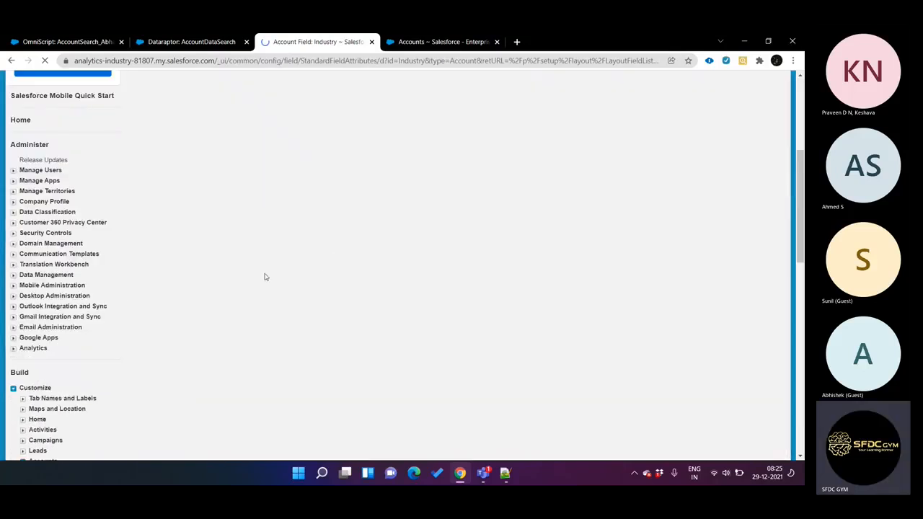
scroll(323, 303, down, 3)
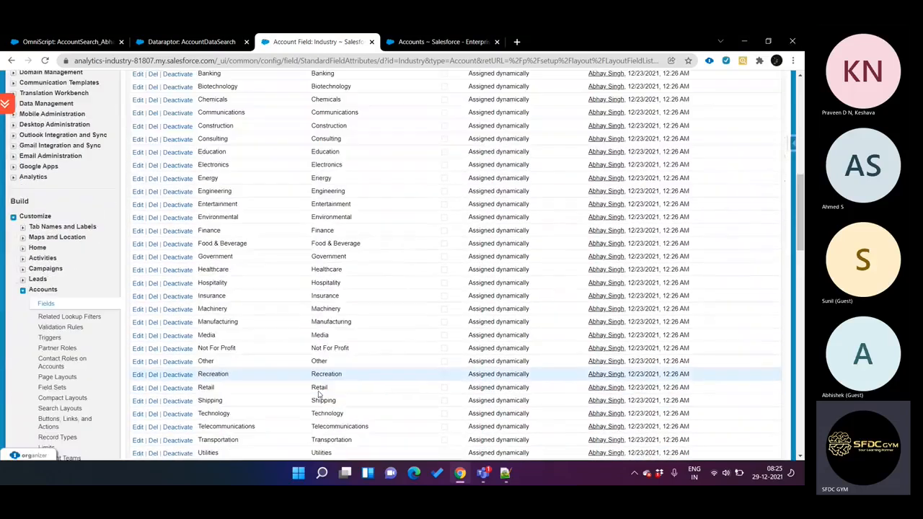
scroll(319, 392, down, 2)
scroll(318, 391, up, 4)
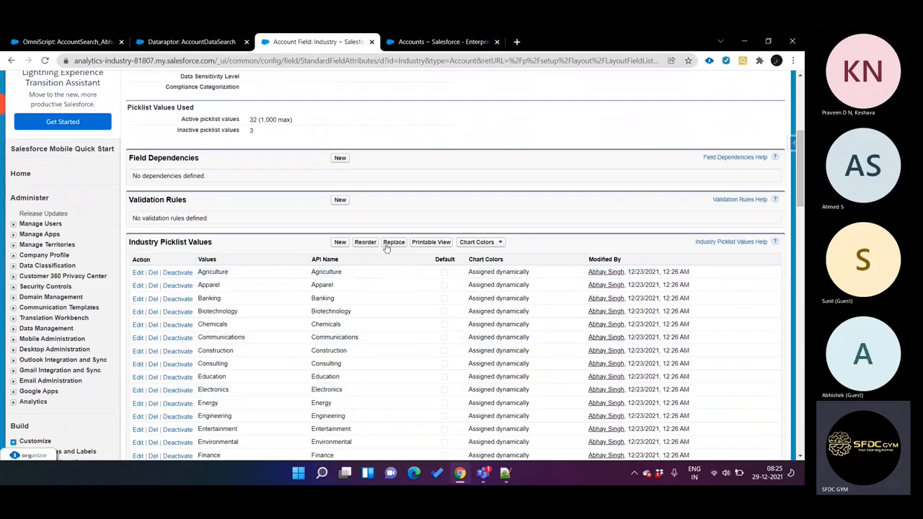
Step: Back in the OmniScript, set the Industry select's option source to SObject and begin its source with "Account."
key(ctrl+1)
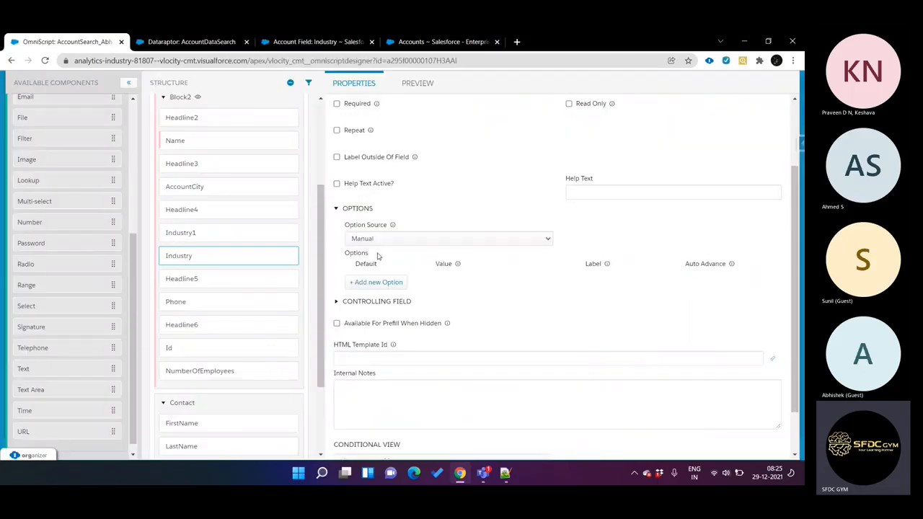
click(405, 241)
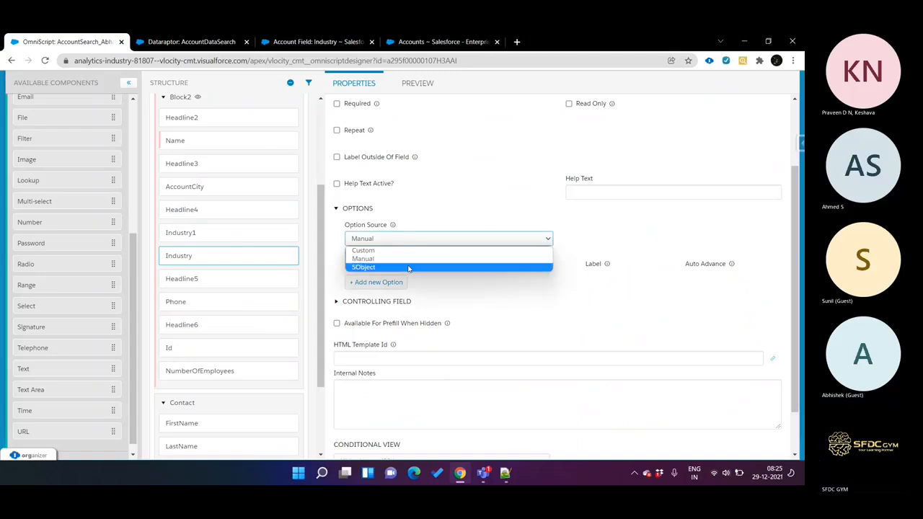
click(403, 268)
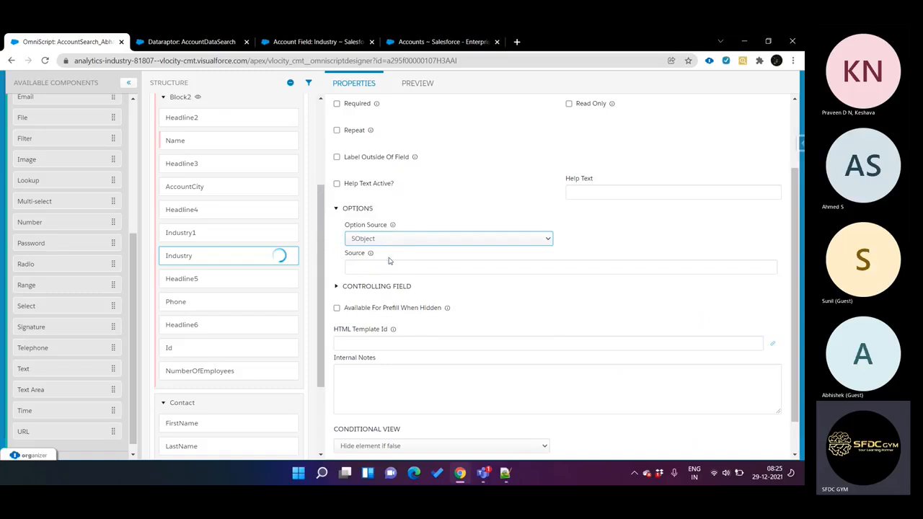
click(390, 262)
text(Account.)
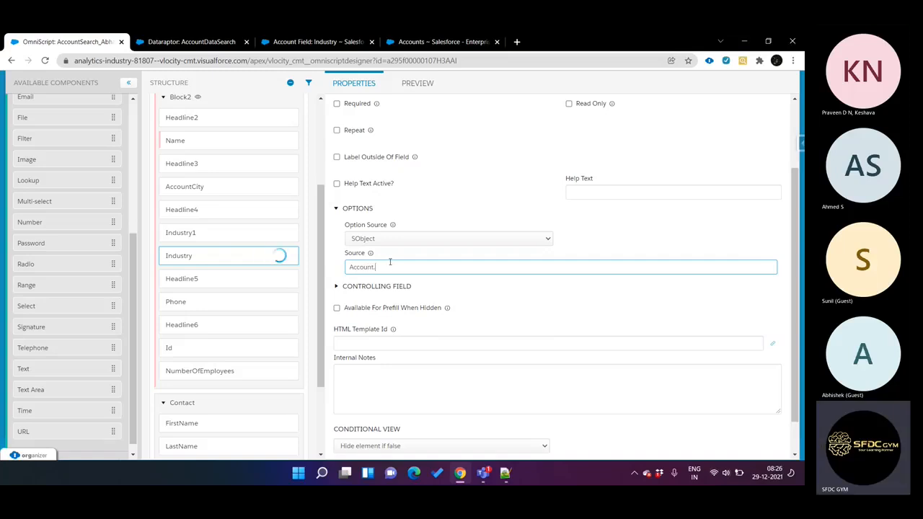
Step: Copy the Industry field name from the Account field definition and complete the select's source as Account.Industry
key(ctrl+Tab)
key(ctrl+Tab)
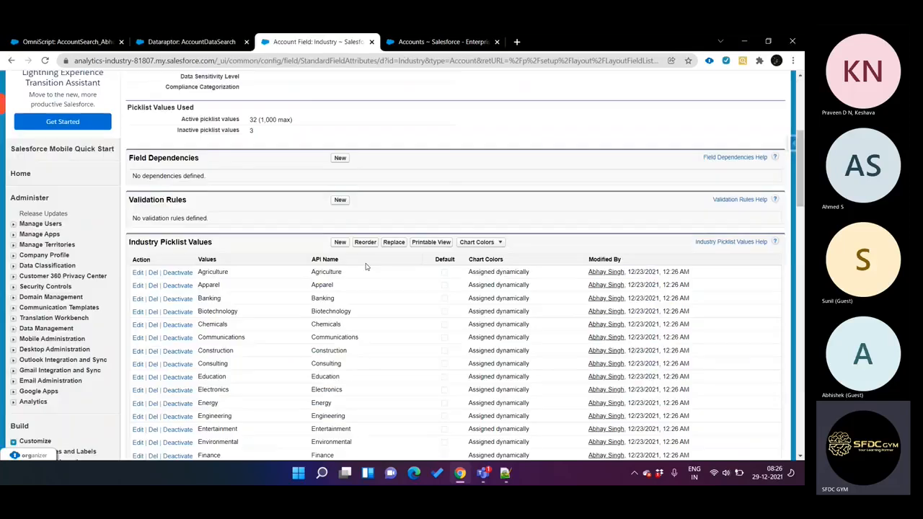
scroll(372, 265, up, 5)
double_click(261, 237)
key(ctrl+c)
key(ctrl+shift+Tab)
key(ctrl+shift+Tab)
key(ctrl+v)
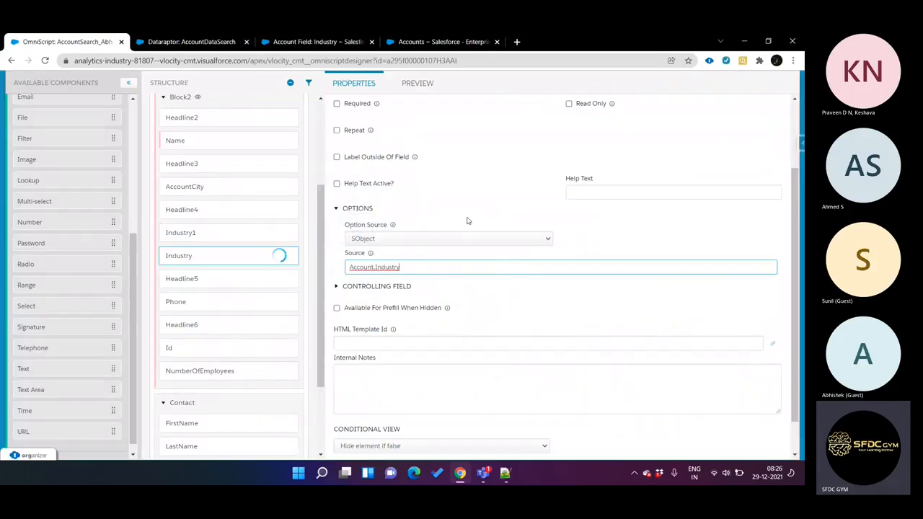
Step: Preview the OmniScript again with cleared data and run the account search for Acme
click(430, 84)
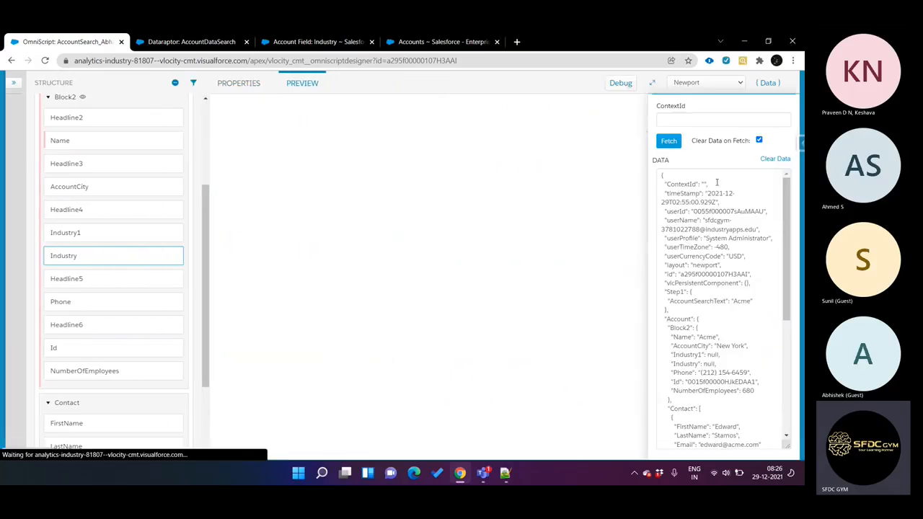
click(774, 159)
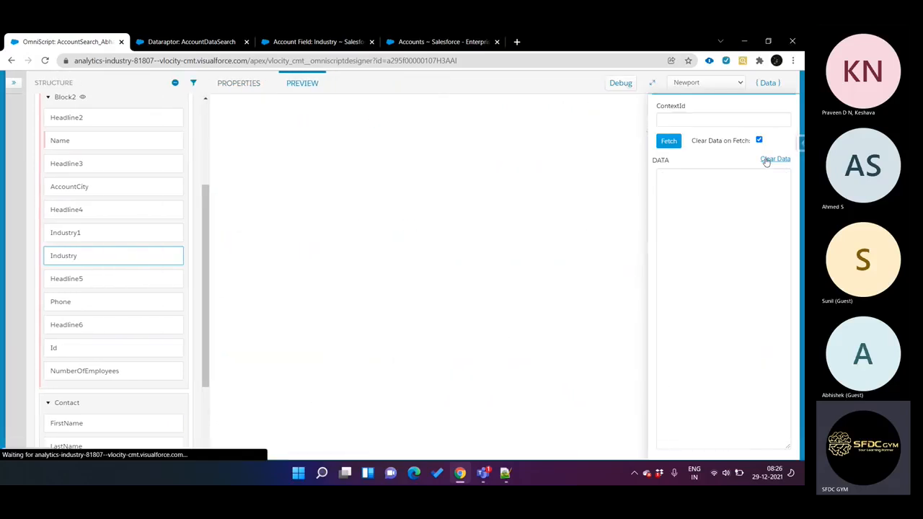
click(504, 145)
click(503, 145)
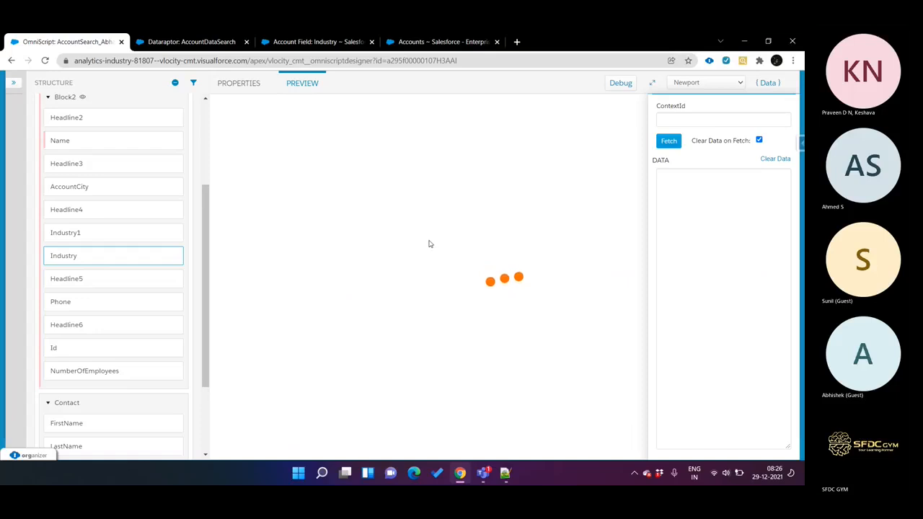
click(403, 210)
text(Ac)
click(494, 268)
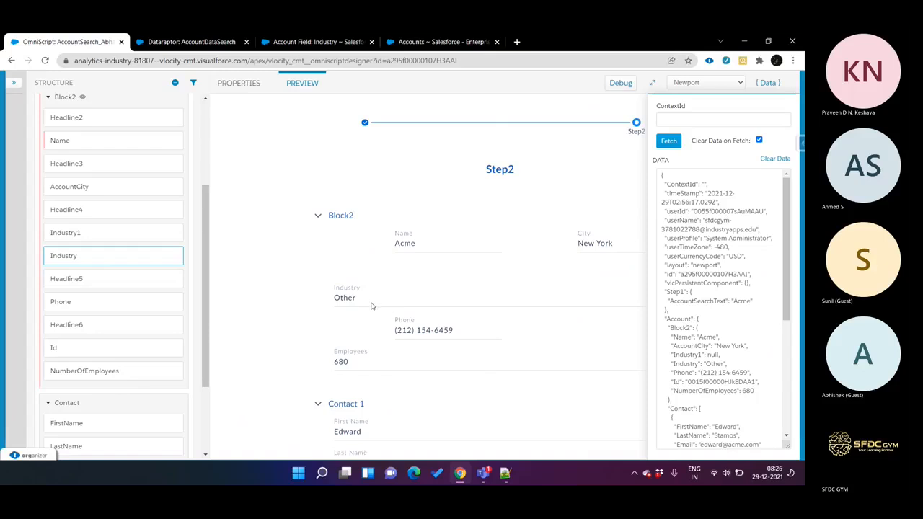
Step: Look through the Industry select's options in Step2 of the preview and close the list without changing the choice
click(371, 306)
scroll(375, 271, down, 2)
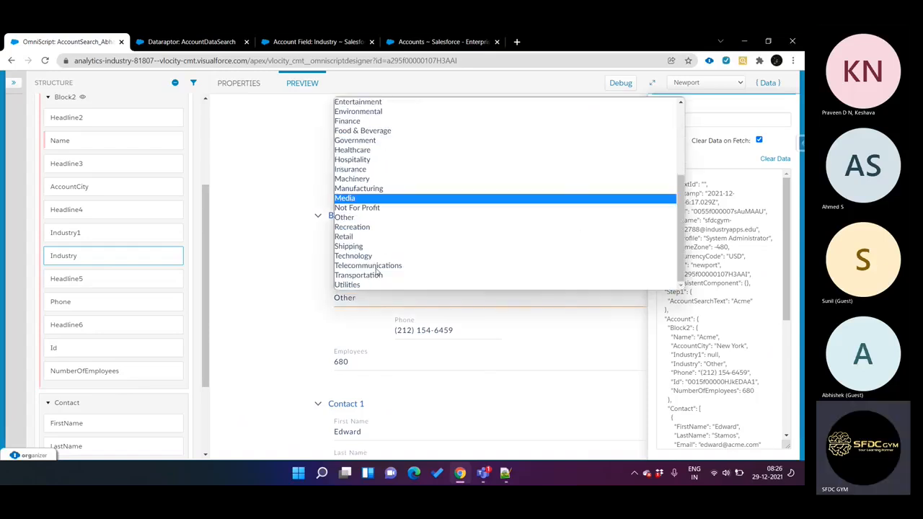
scroll(375, 270, up, 3)
click(275, 246)
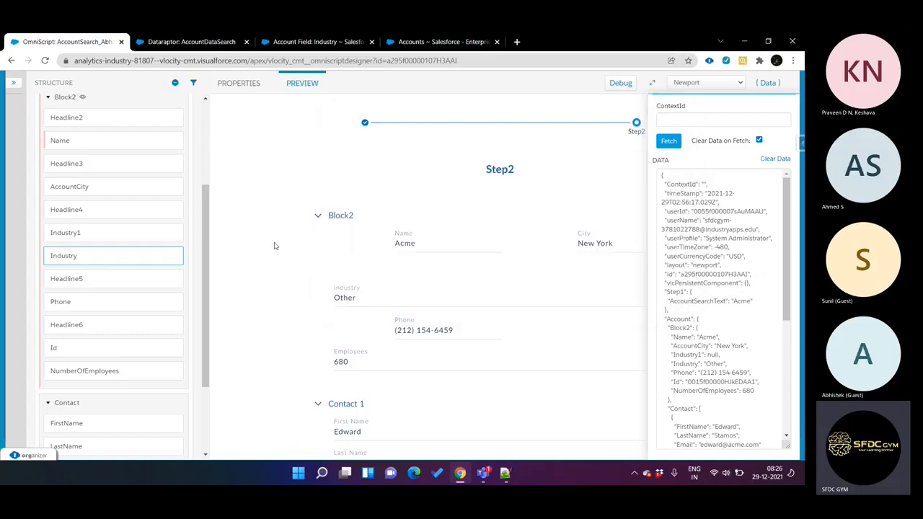
Step: View the OmniScript's Script Configuration, and reopen the properties of the Industry select in Block2
scroll(130, 206, up, 3)
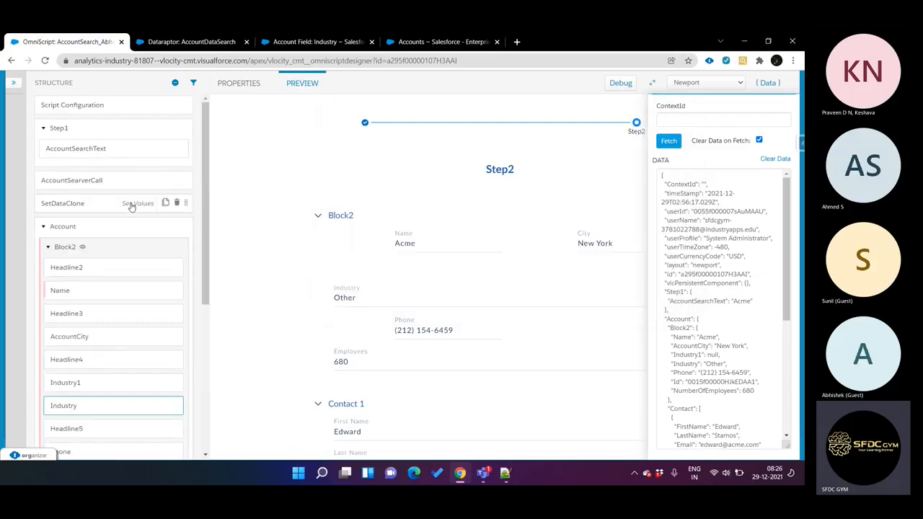
click(107, 106)
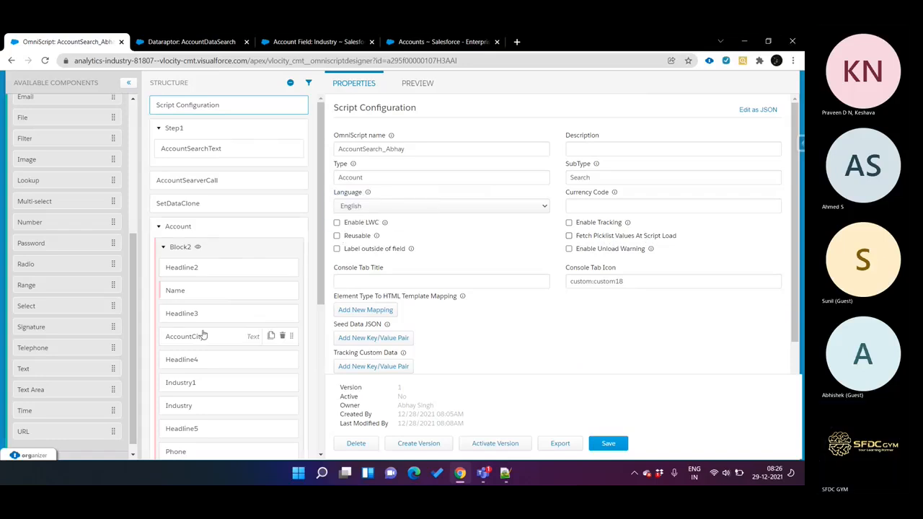
scroll(203, 335, down, 1)
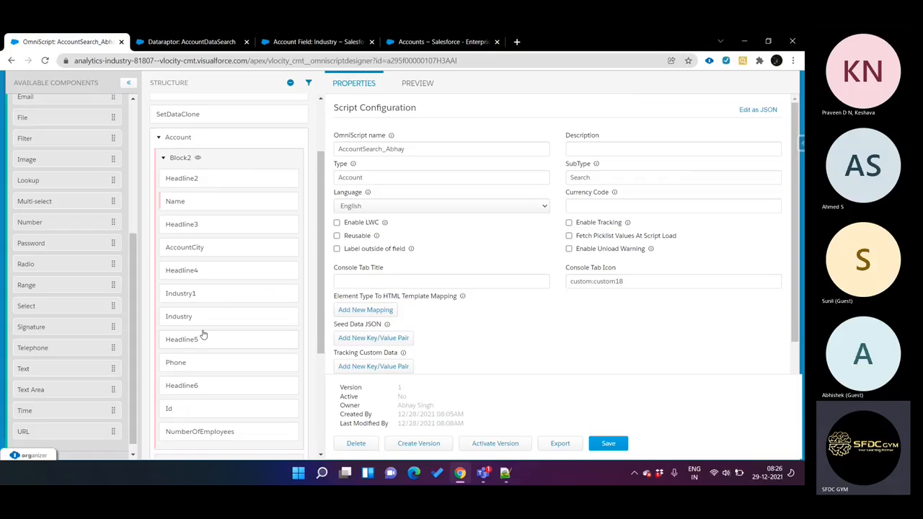
click(206, 320)
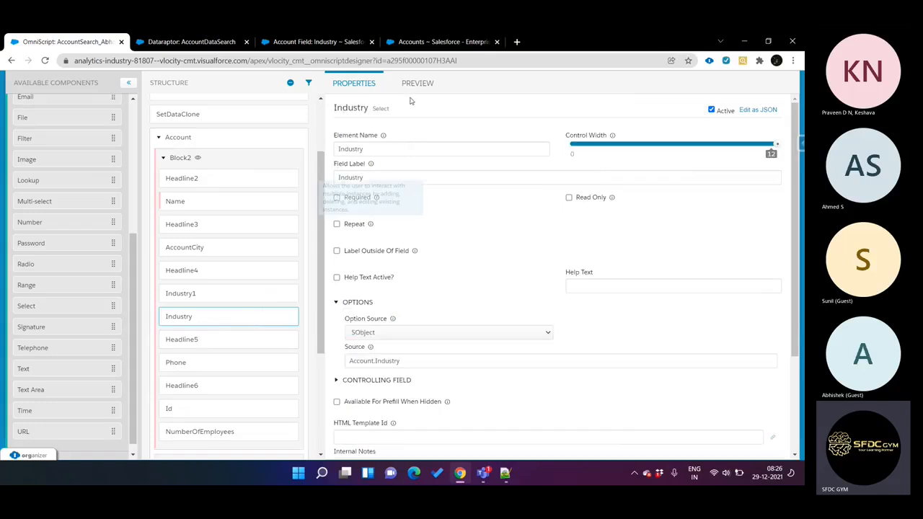
Step: Look through the Industry select's options in the OmniScript preview and compare them with the picklist values in the Account Industry field definition
click(410, 84)
click(394, 303)
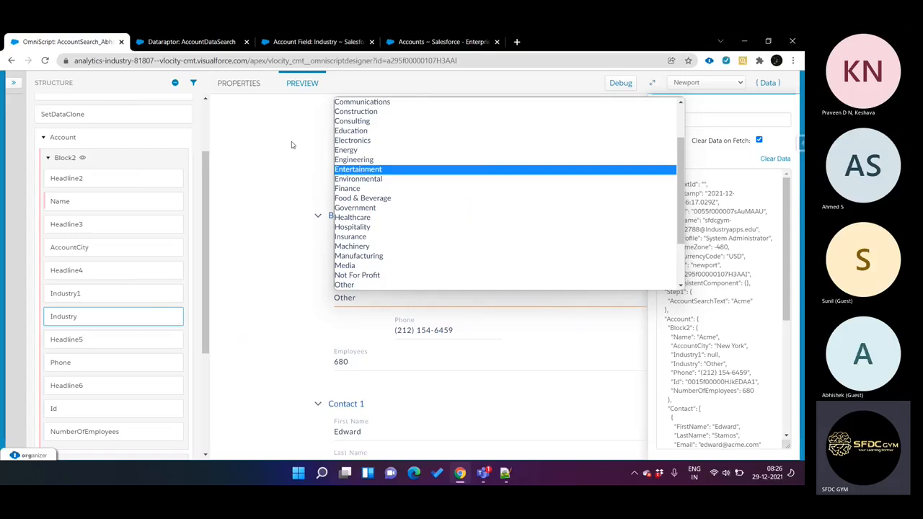
scroll(402, 191, down, 1)
scroll(401, 194, up, 2)
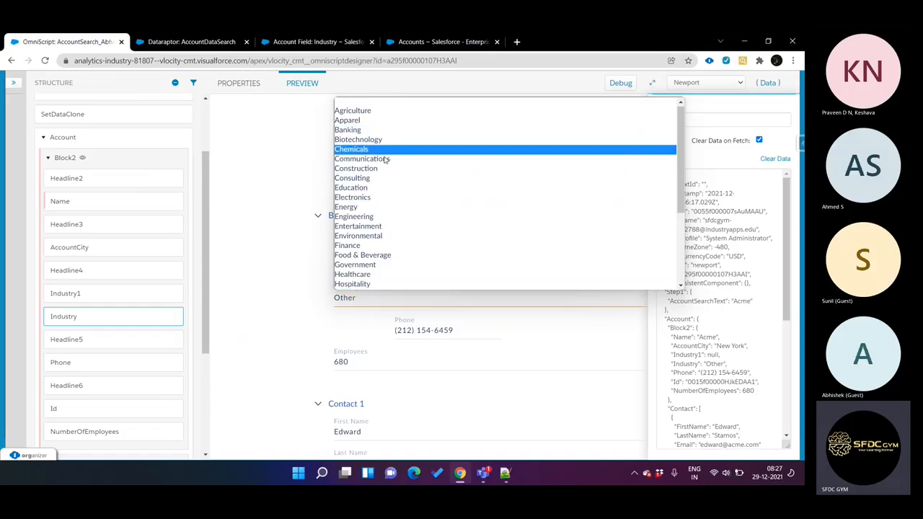
click(324, 42)
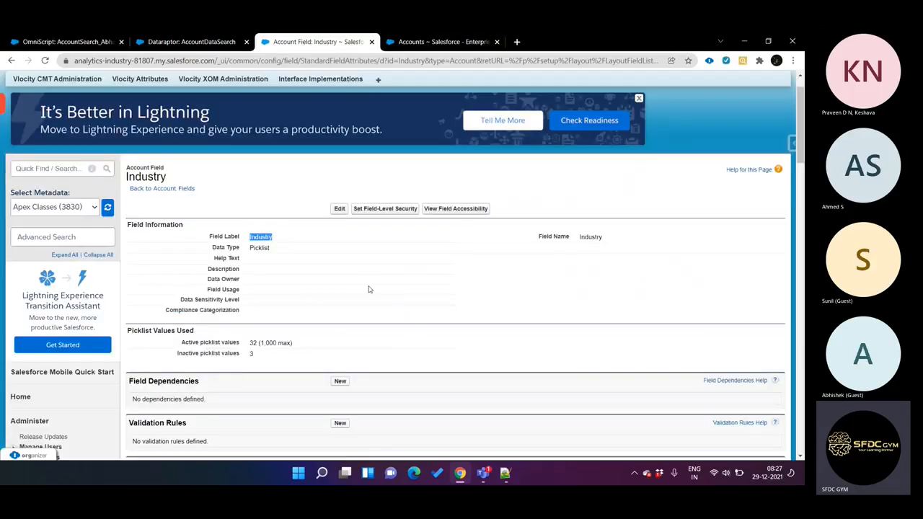
scroll(315, 290, down, 3)
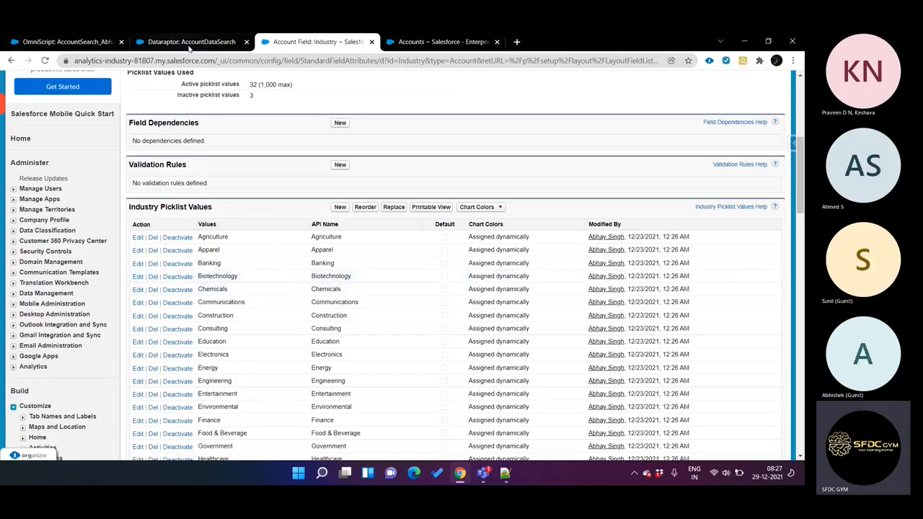
Step: Return to the OmniScript preview, view the Industry select's options in Step2 again and close the list without changing the choice
click(192, 44)
click(88, 42)
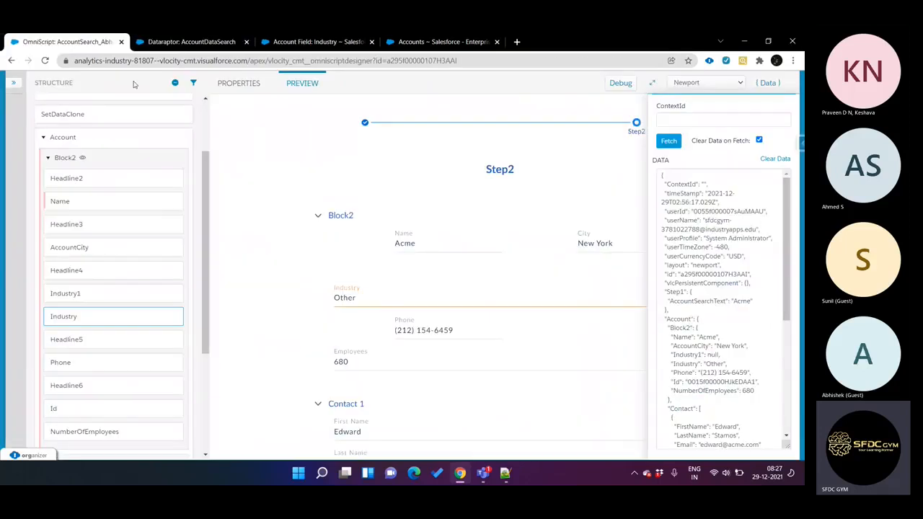
click(393, 300)
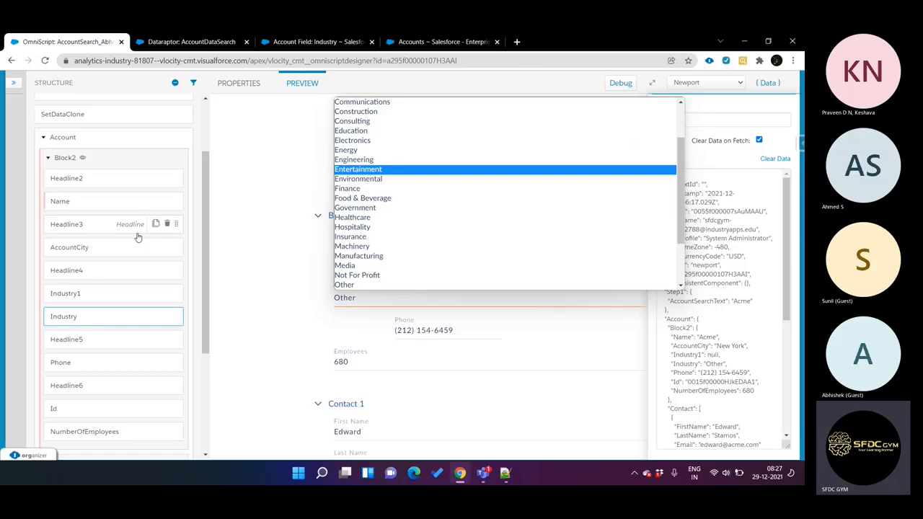
click(304, 239)
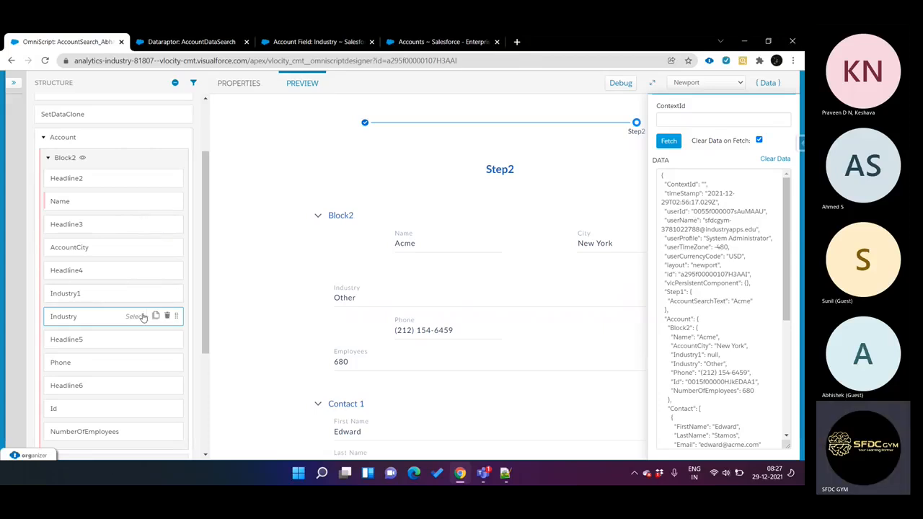
Step: Enable Fetch Picklist Values At Script Load in the OmniScript's Script Configuration and disable it again
scroll(130, 321, up, 3)
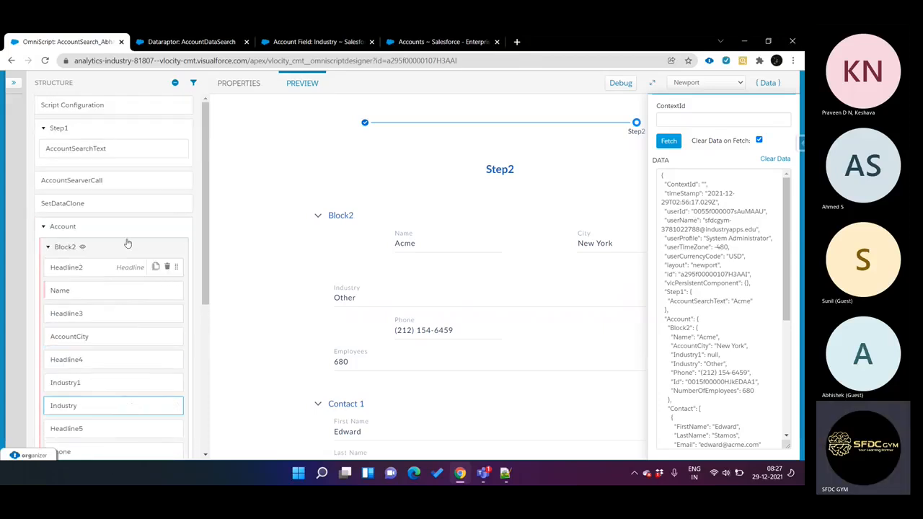
click(122, 114)
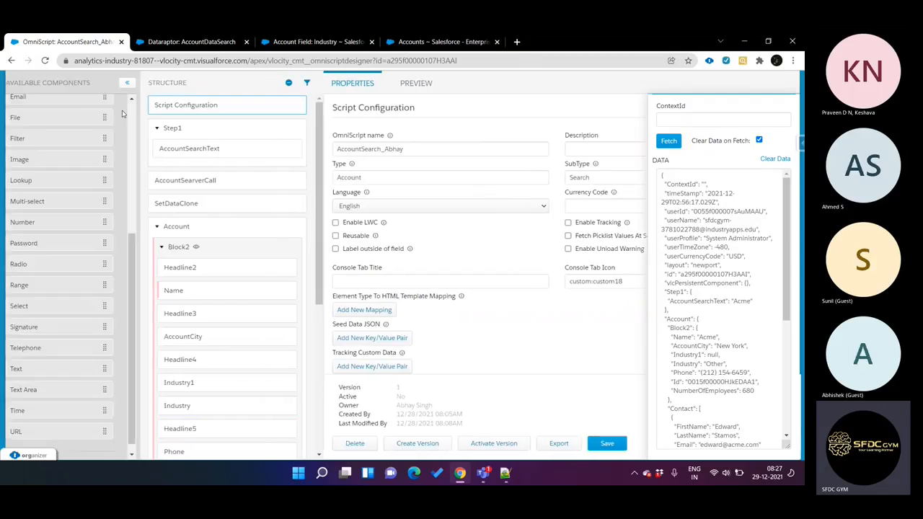
click(570, 237)
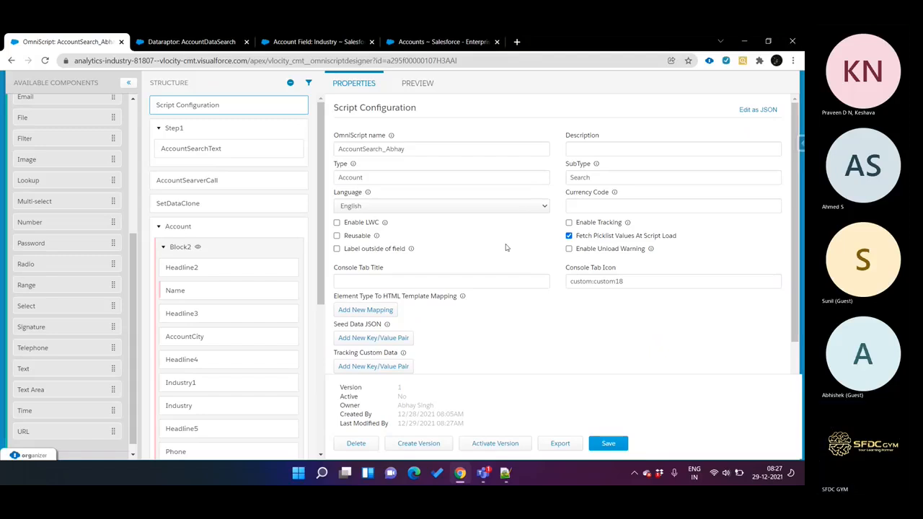
click(569, 236)
Step: Switch the option source of the Industry select in Block2 to Custom and back to SObject, keeping Account.Industry as its source
scroll(238, 315, down, 2)
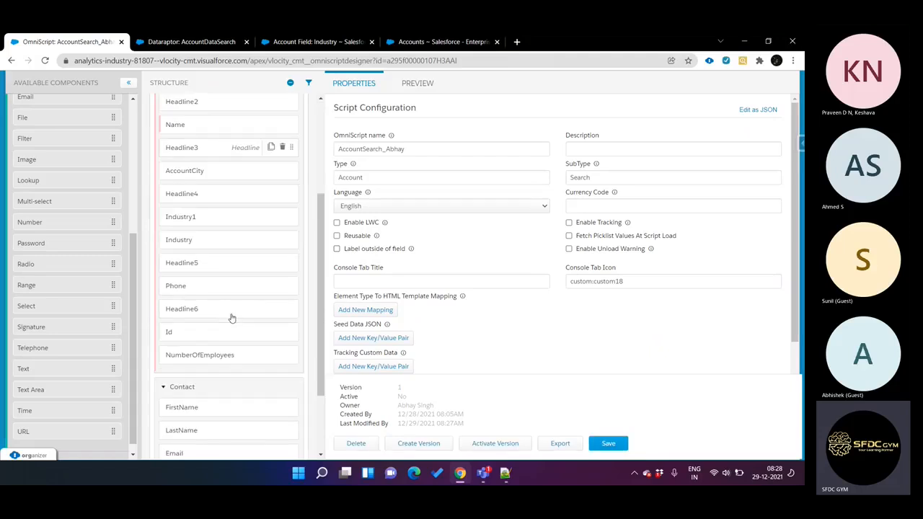
click(215, 248)
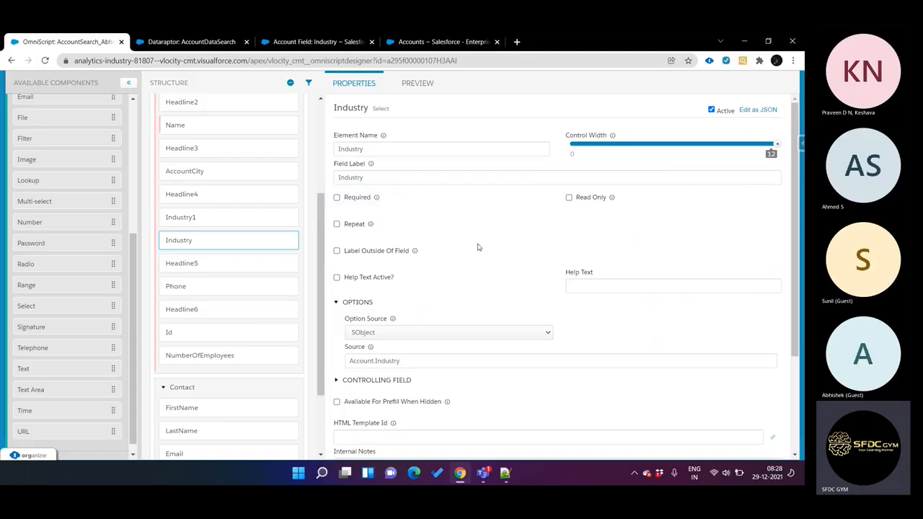
scroll(478, 247, down, 2)
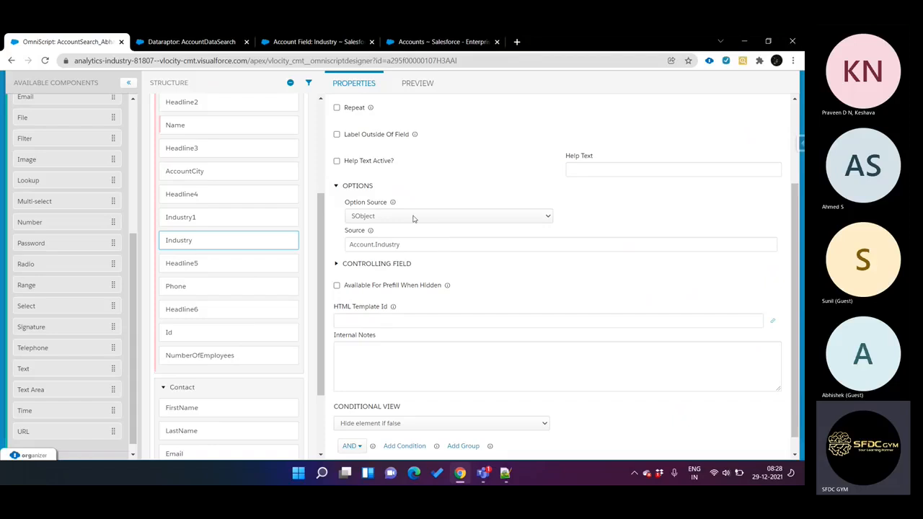
drag(347, 245, 402, 246)
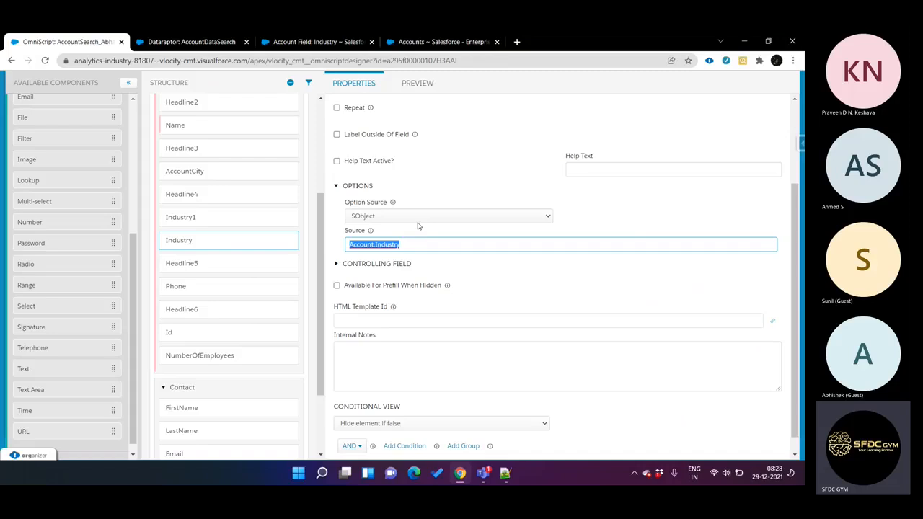
click(418, 220)
click(404, 228)
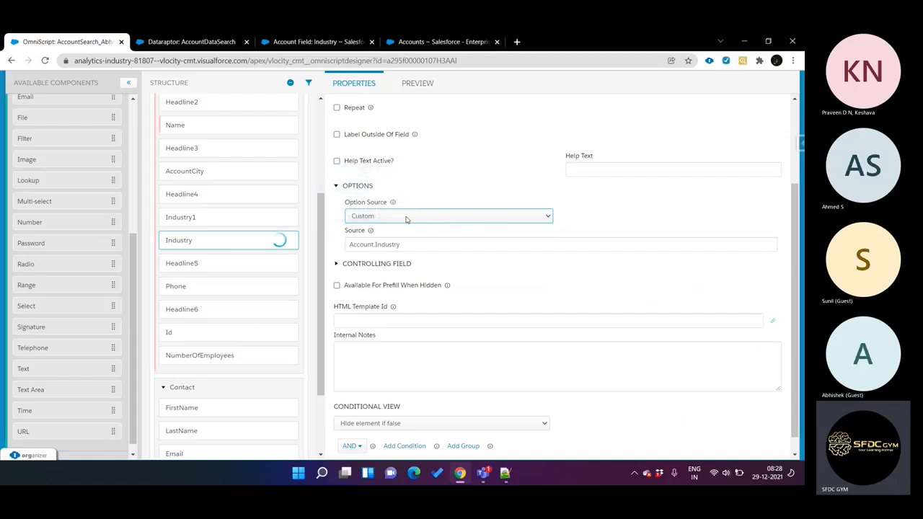
click(405, 245)
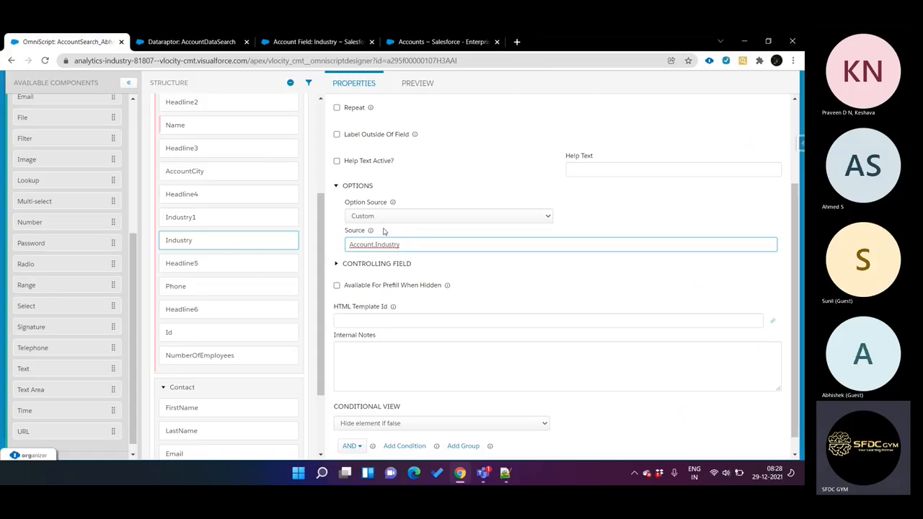
click(407, 218)
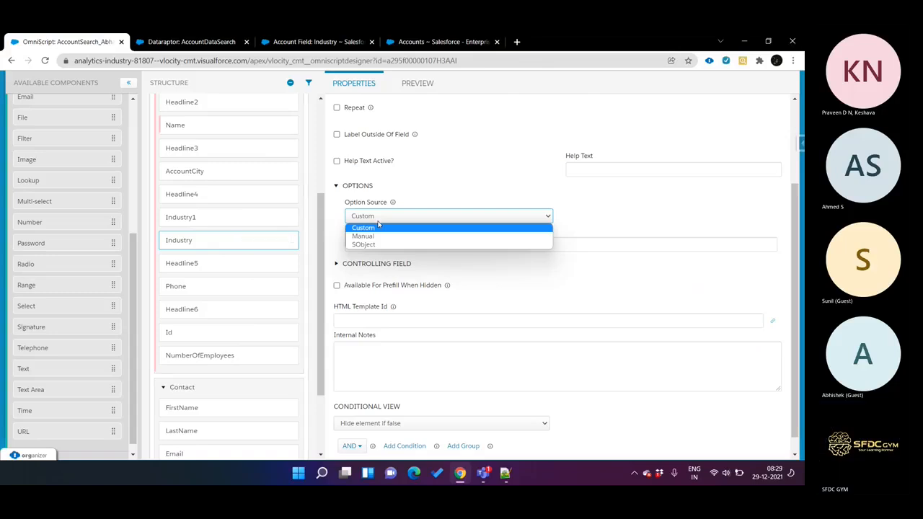
click(373, 244)
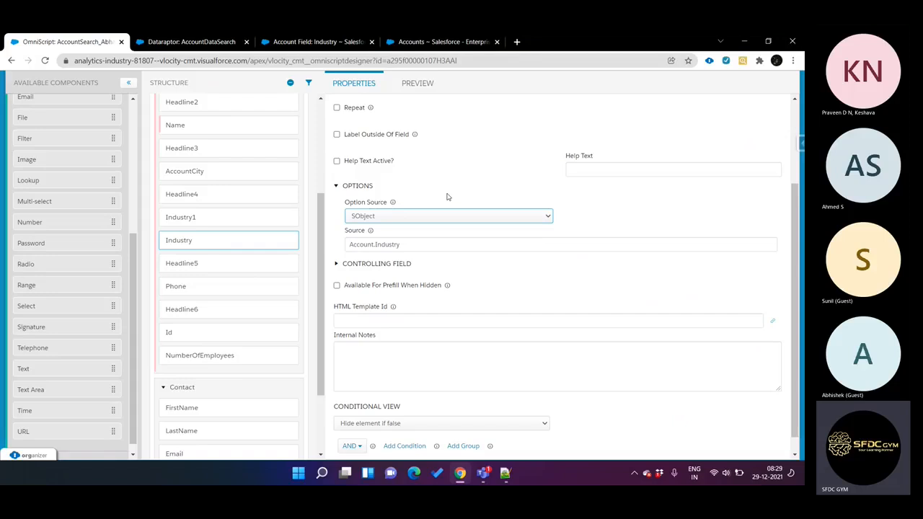
Step: Go back from the Industry field definition to the Account Fields list and search the page for "picklist"
click(318, 42)
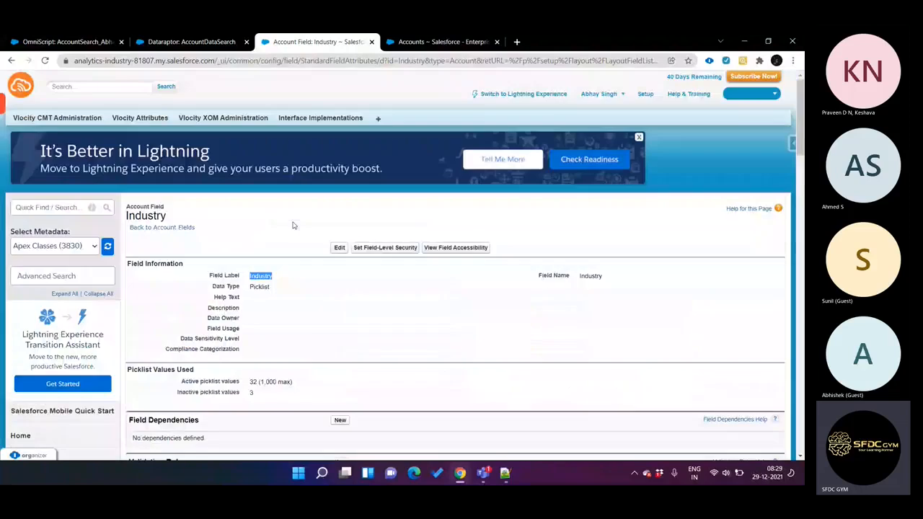
click(166, 228)
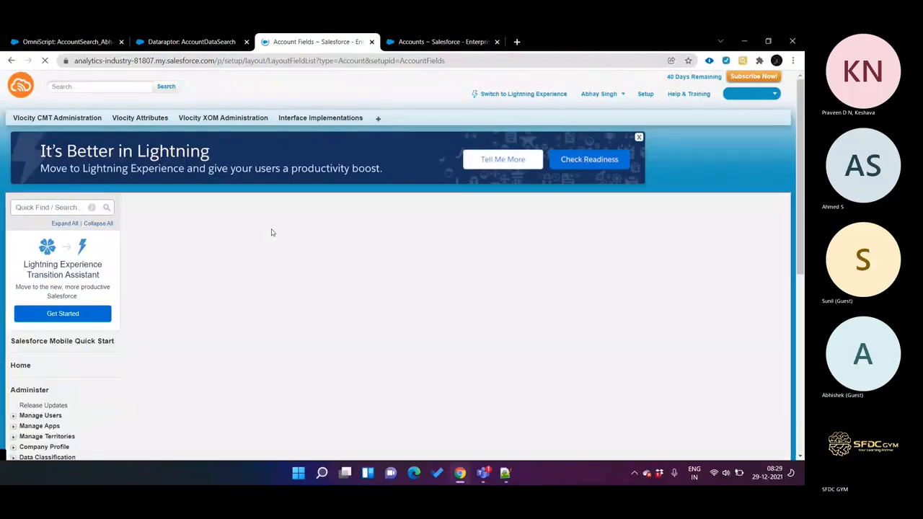
scroll(350, 269, down, 10)
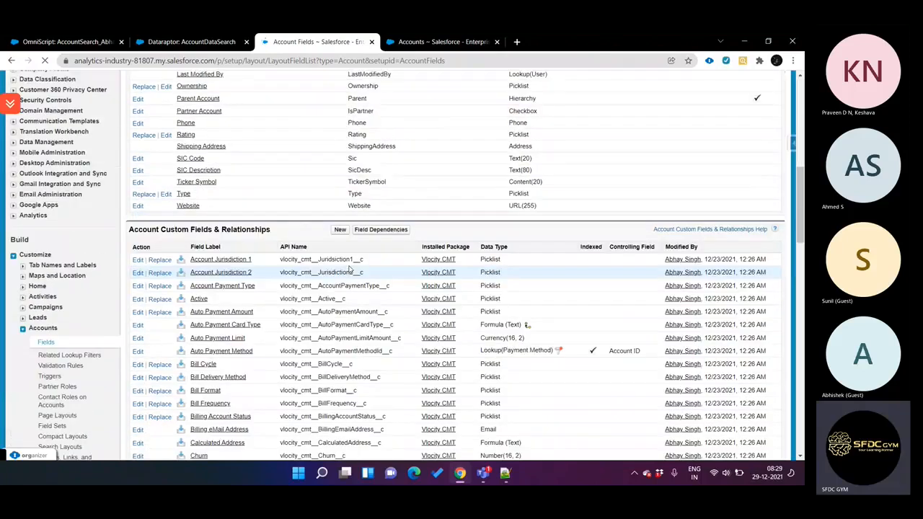
scroll(349, 269, down, 10)
scroll(350, 269, up, 3)
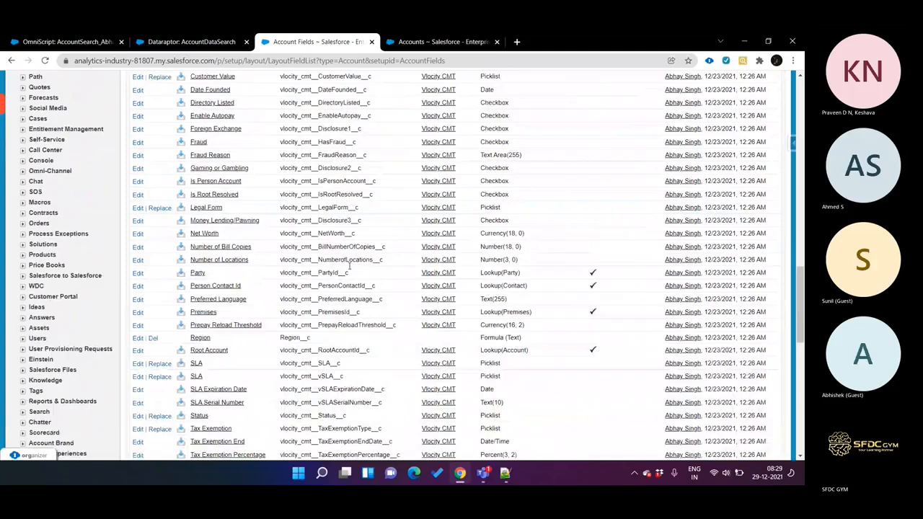
scroll(349, 269, up, 15)
key(ctrl+f)
text(p)
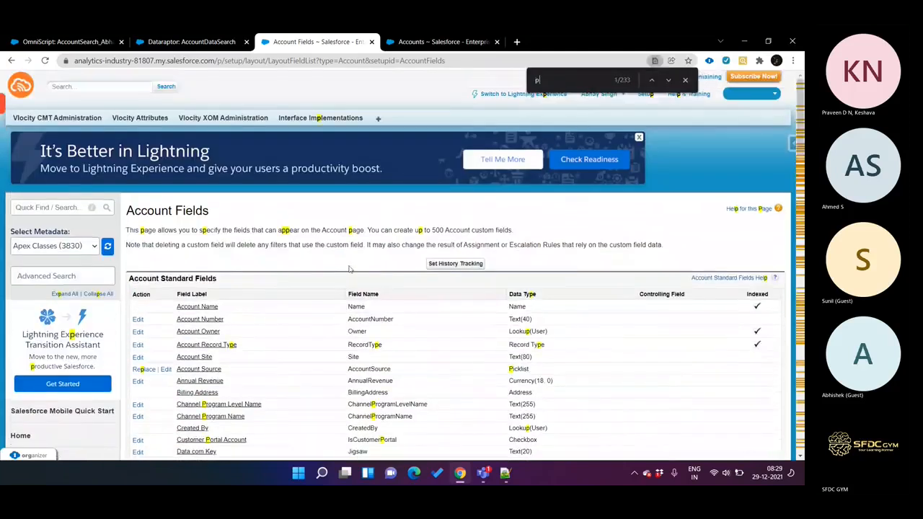
text(icklist)
scroll(350, 269, down, 1)
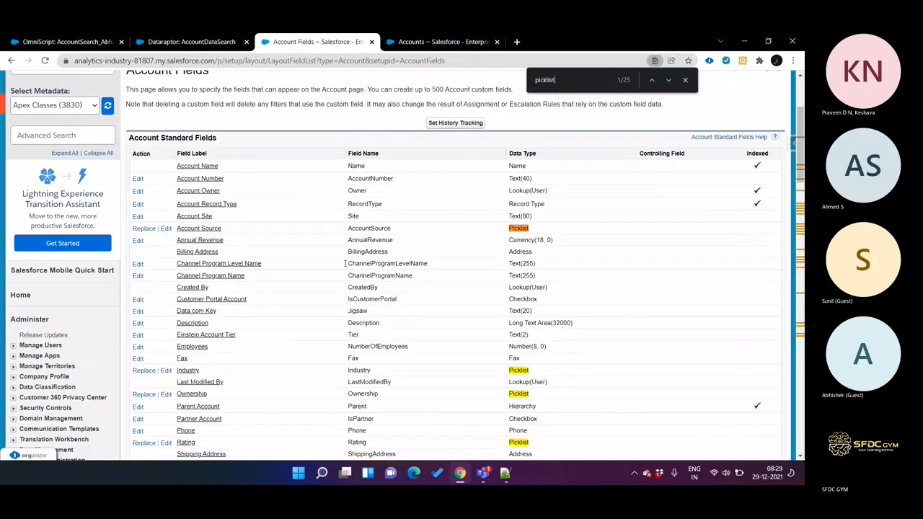
Step: Open the Account Source field in a separate browser tab, examine its dependencies and picklist values, and return to the Account Fields list
middle_click(192, 230)
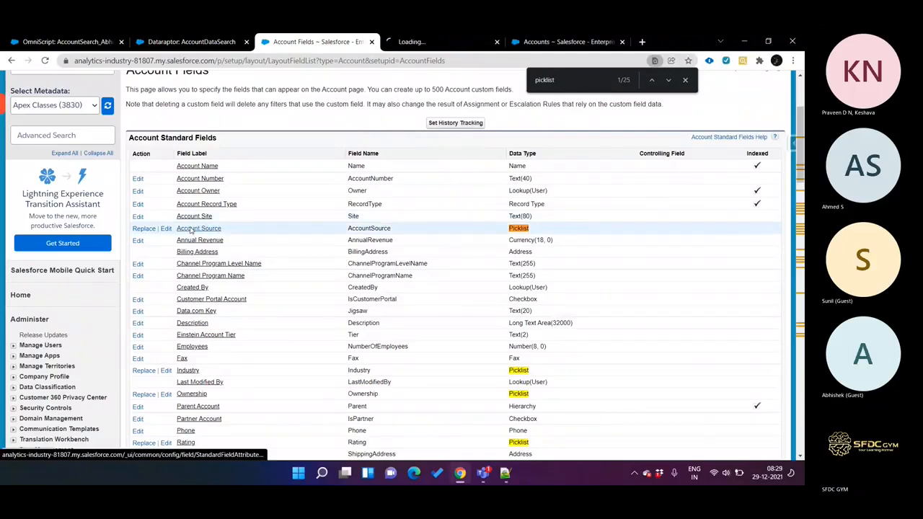
key(ctrl+Tab)
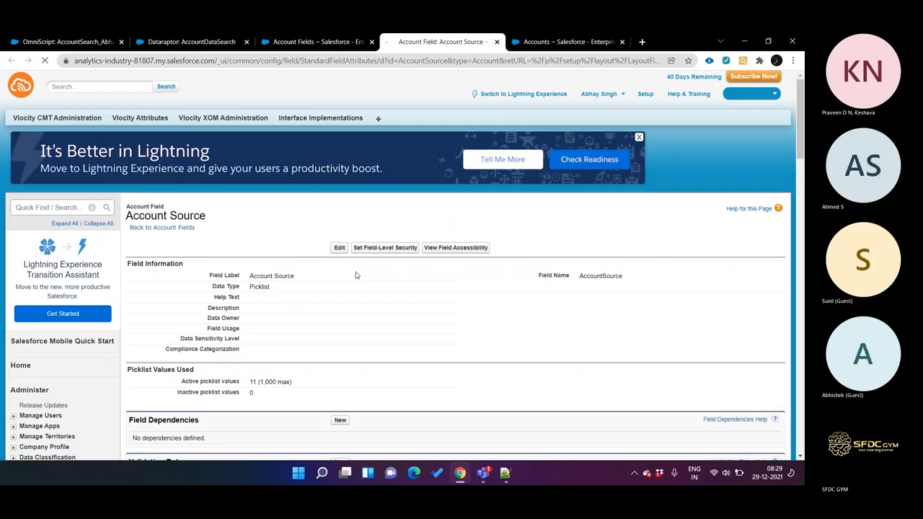
scroll(356, 275, down, 10)
scroll(355, 274, up, 6)
scroll(356, 275, up, 2)
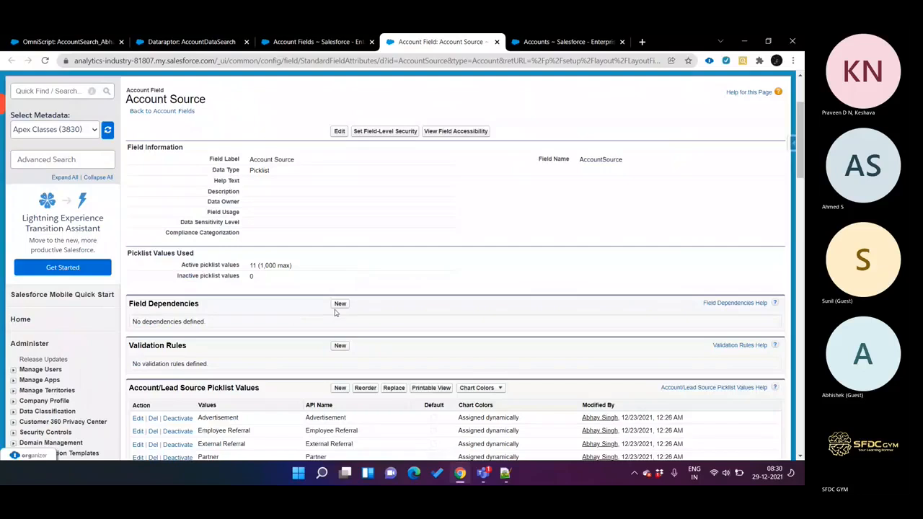
key(ctrl+shift+Tab)
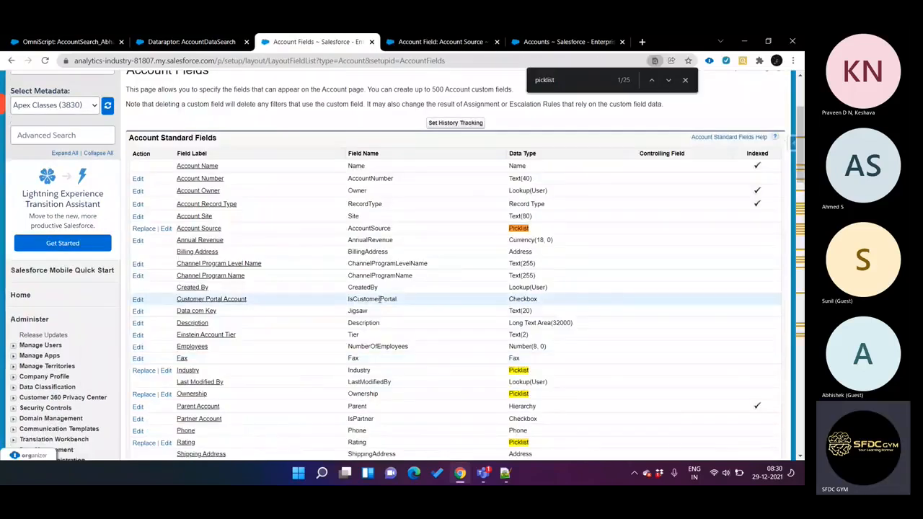
Step: Start a new Account field dependency with Industry as the controlling field and Status as the dependent field
scroll(380, 298, down, 3)
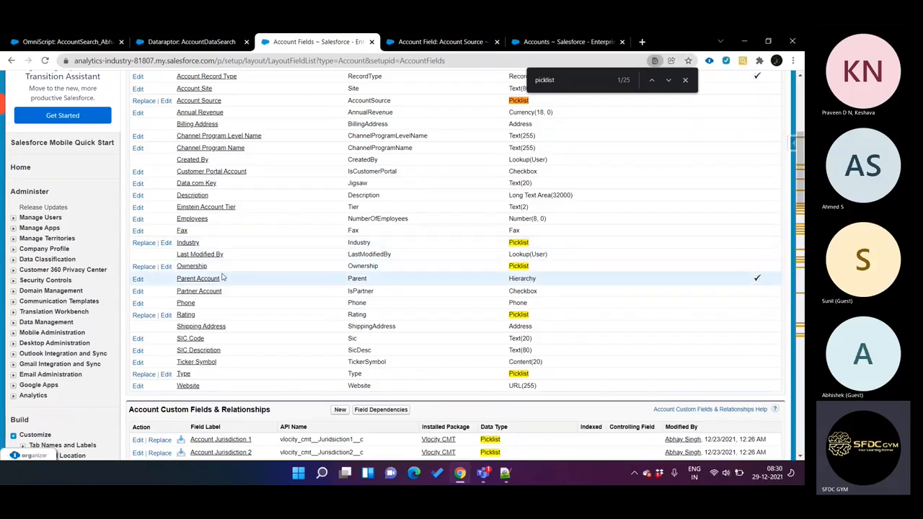
scroll(233, 275, up, 4)
scroll(234, 275, down, 6)
click(364, 316)
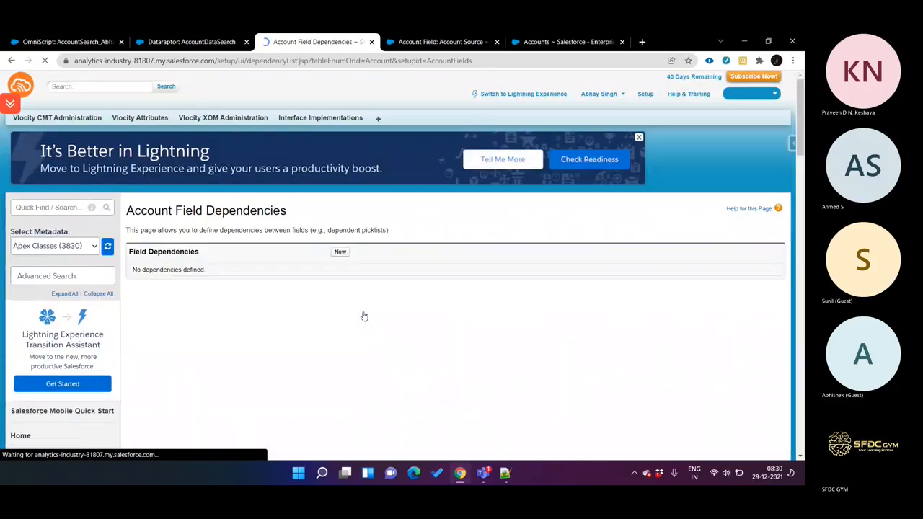
click(342, 253)
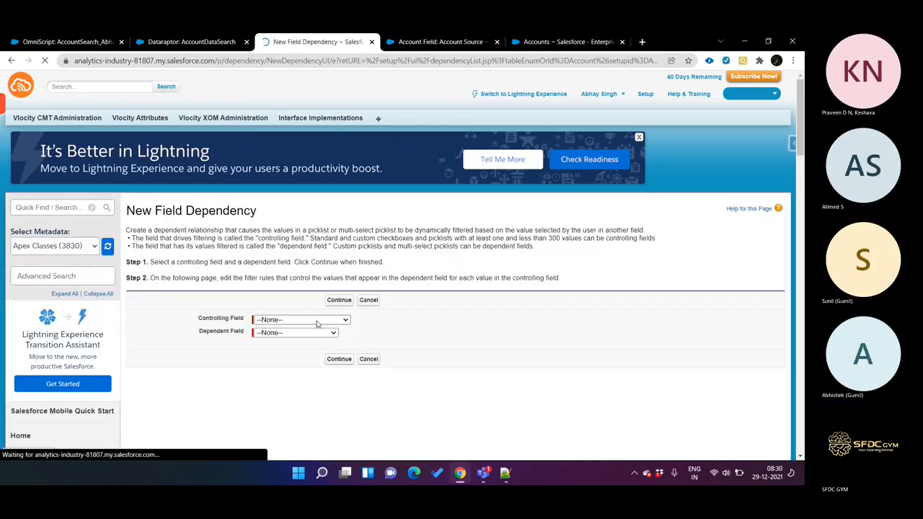
click(302, 319)
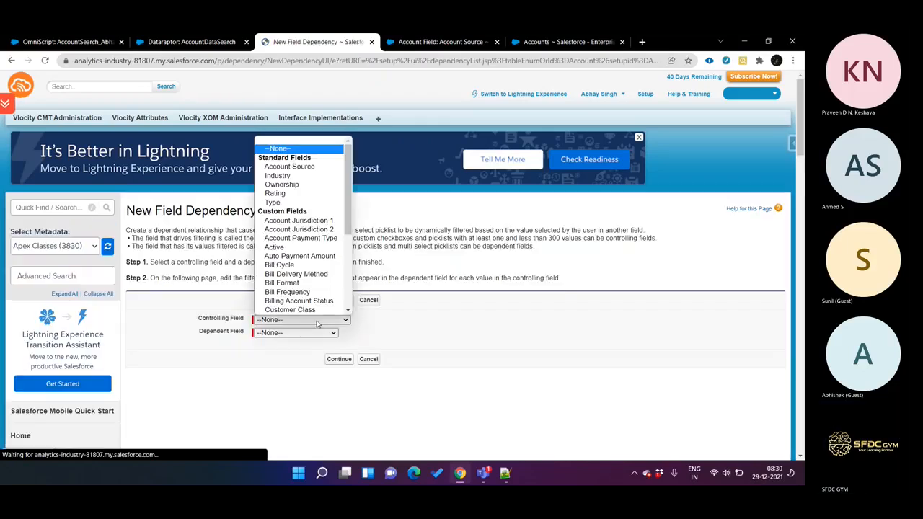
click(296, 176)
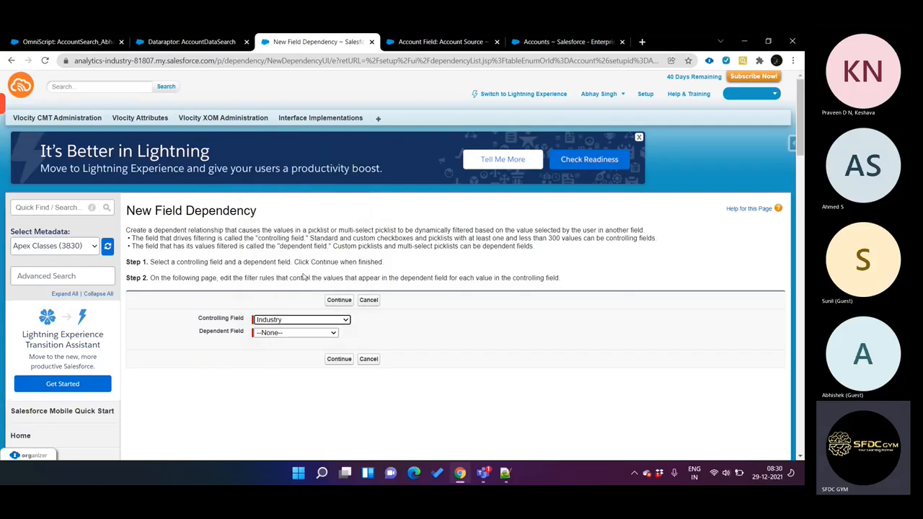
click(318, 332)
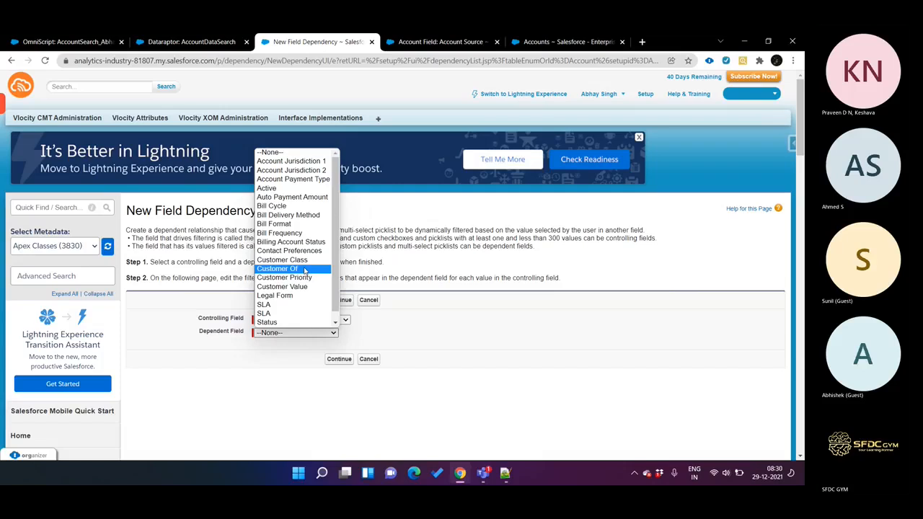
scroll(306, 269, down, 1)
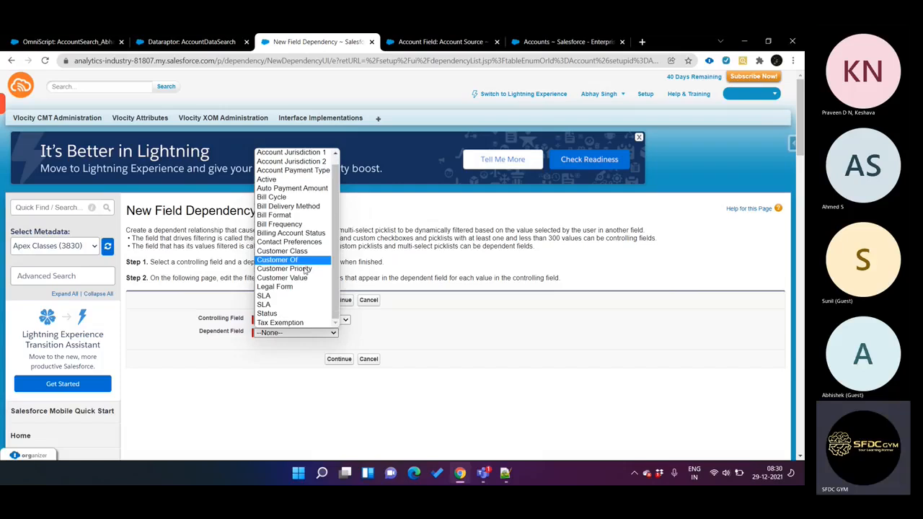
click(298, 315)
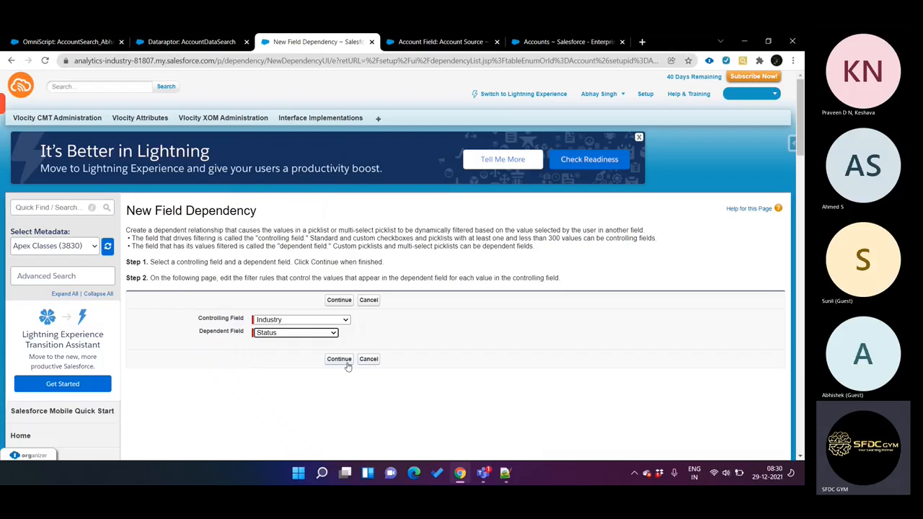
click(340, 362)
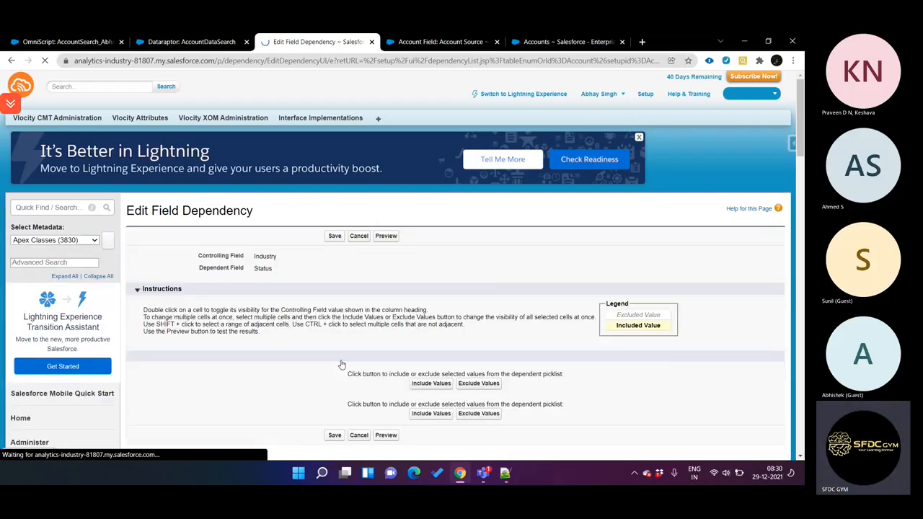
Step: Include the Status values Active, Inactive and Expired for the Banking industry and save the field dependency despite industries without dependent values
scroll(342, 365, down, 2)
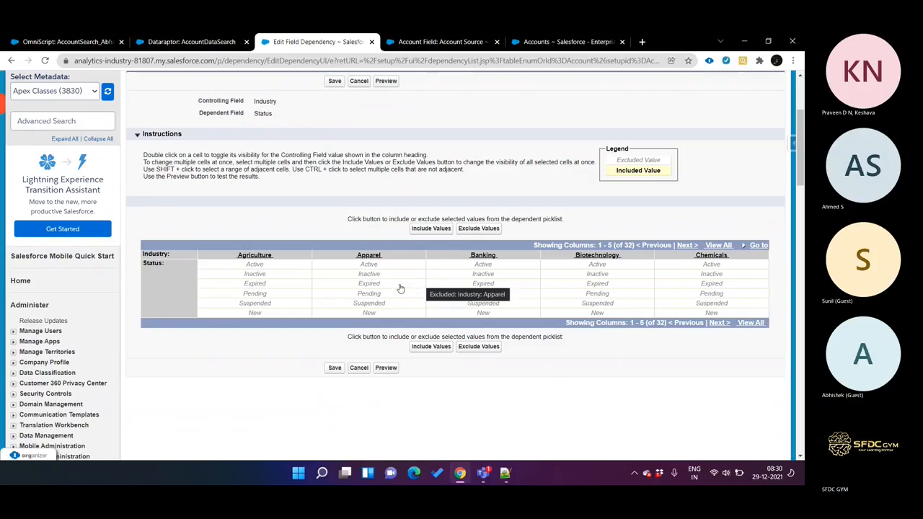
scroll(401, 289, up, 1)
scroll(401, 289, down, 1)
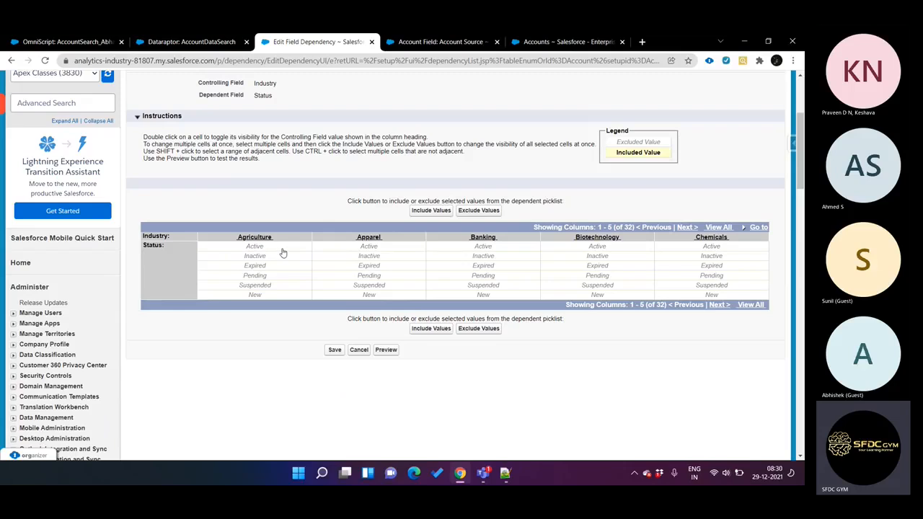
double_click(491, 249)
click(494, 256)
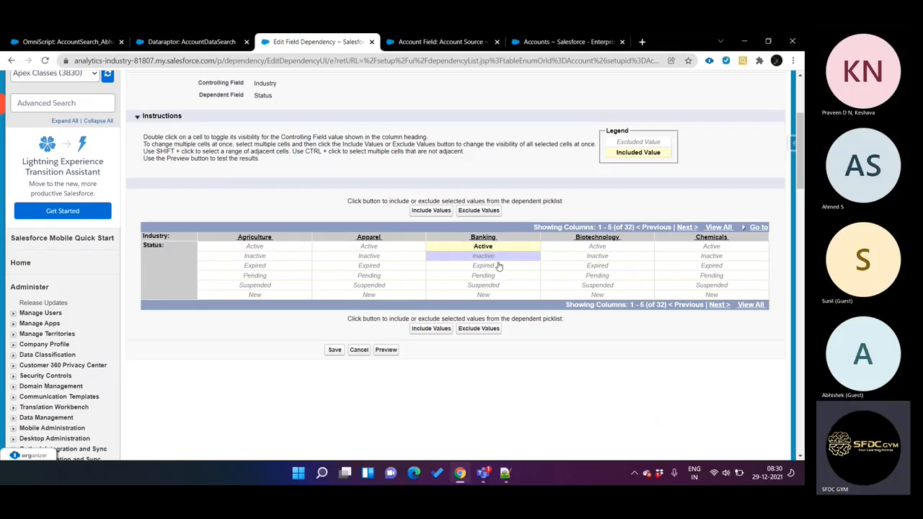
click(498, 266)
ctrl+click(495, 259)
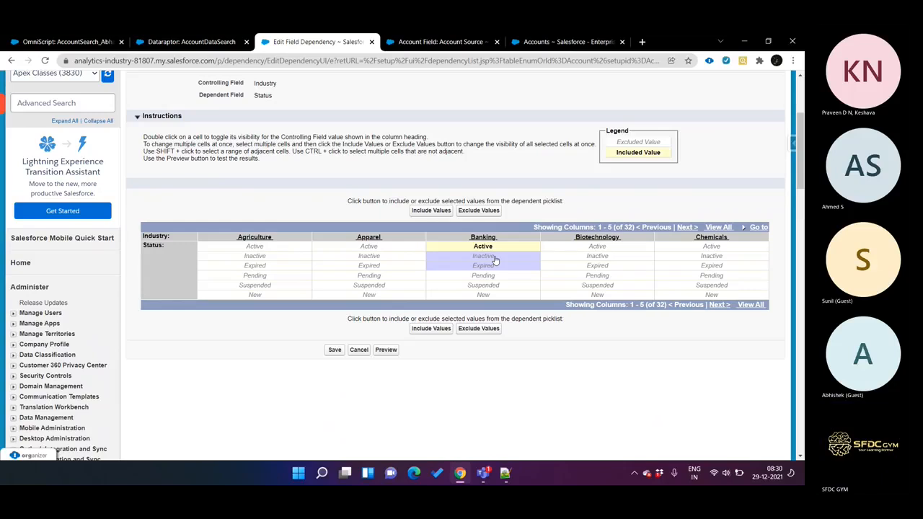
click(430, 328)
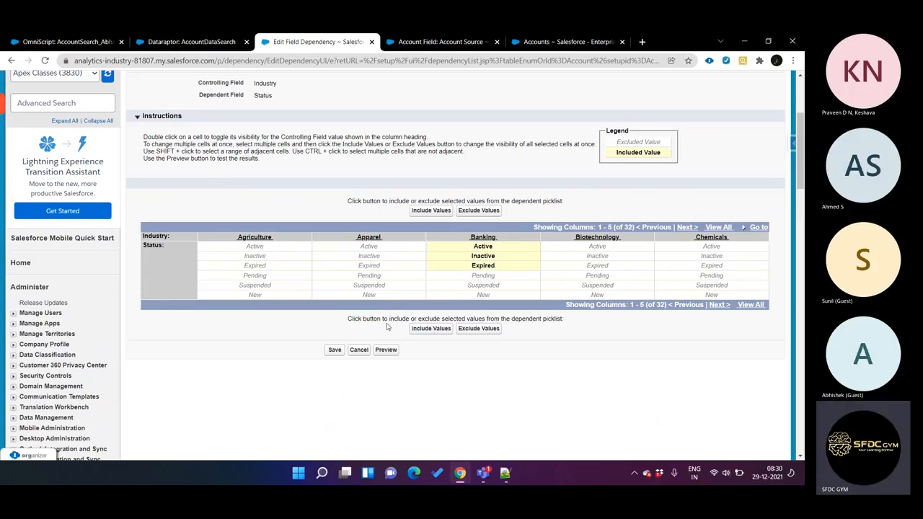
click(335, 350)
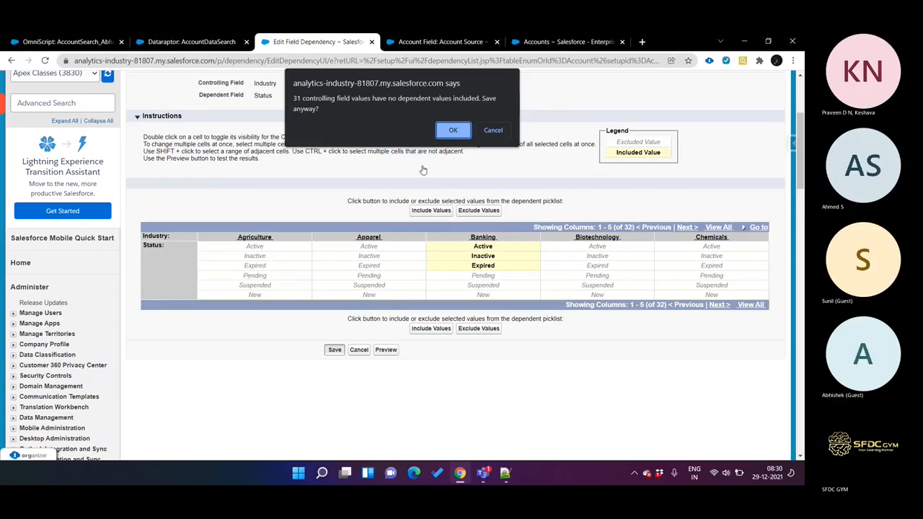
click(447, 132)
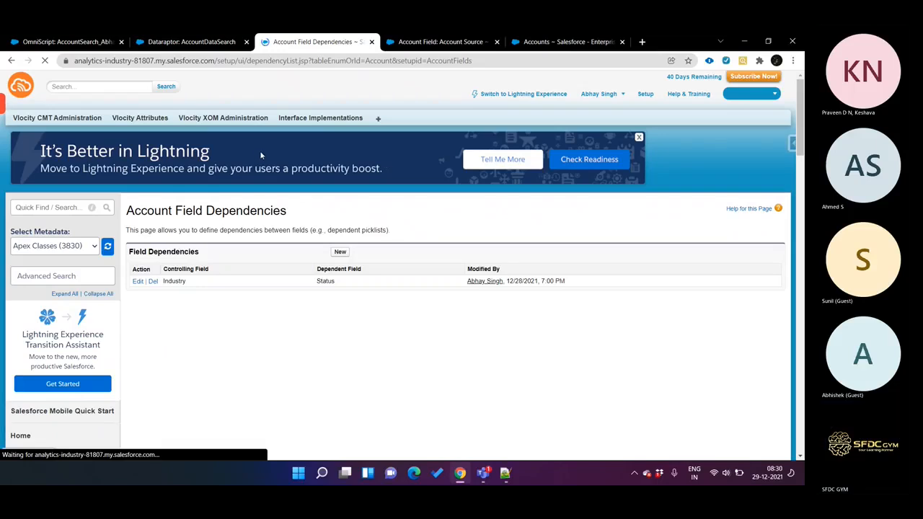
Step: Open the Acme account record from the accounts list in a separate browser tab and open its Industry value for editing
key(ctrl+Tab)
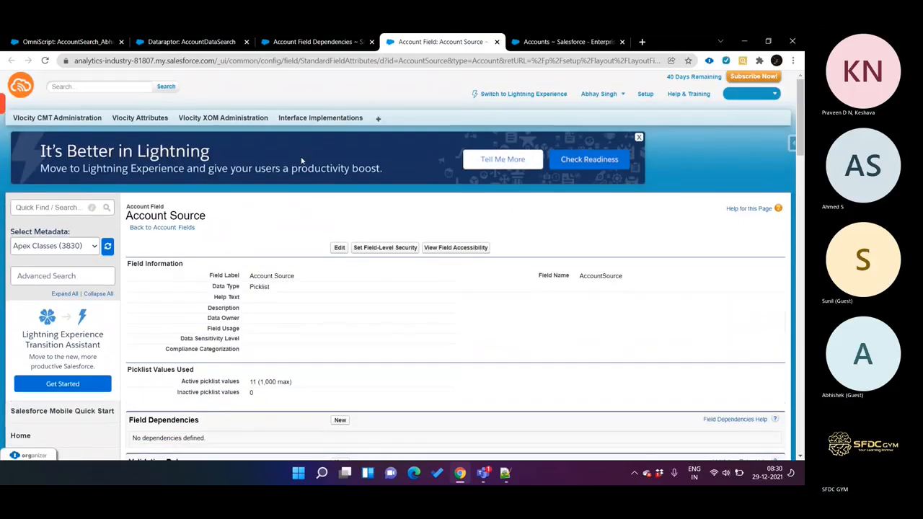
key(ctrl+Tab)
ctrl+click(181, 262)
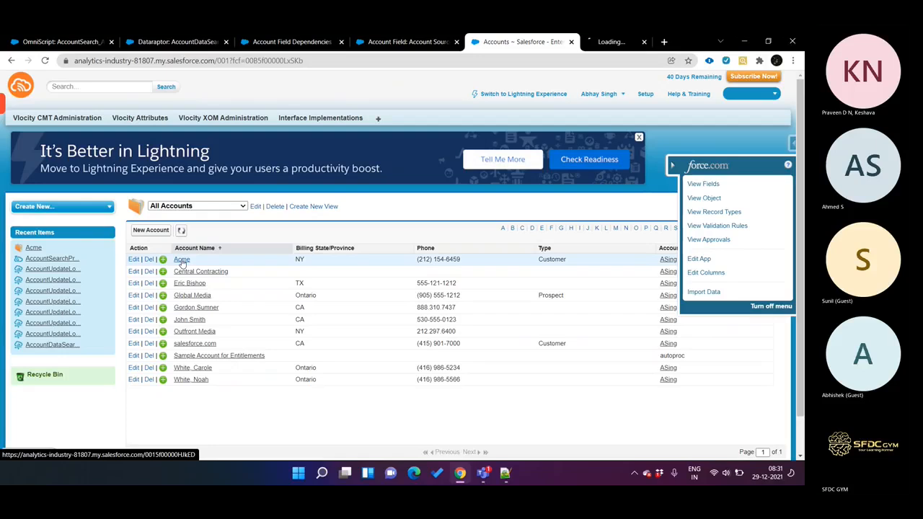
key(ctrl+Tab)
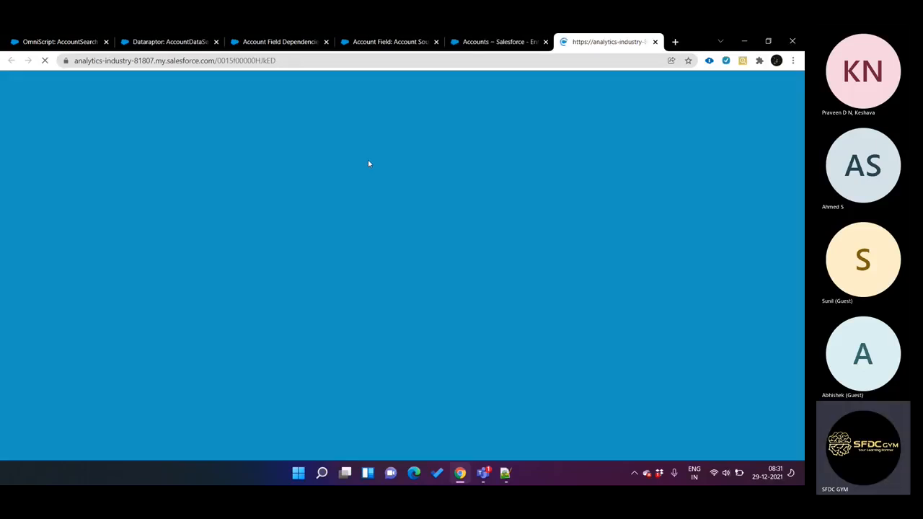
scroll(362, 237, down, 5)
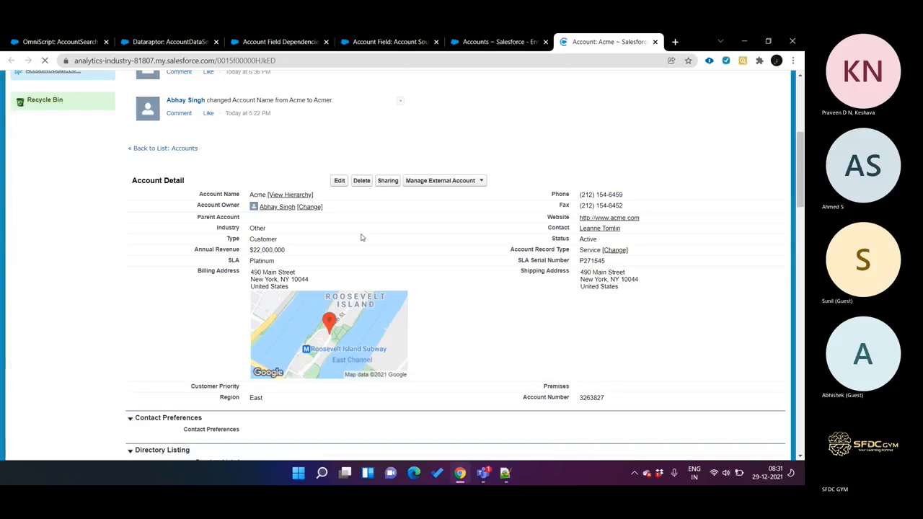
double_click(258, 227)
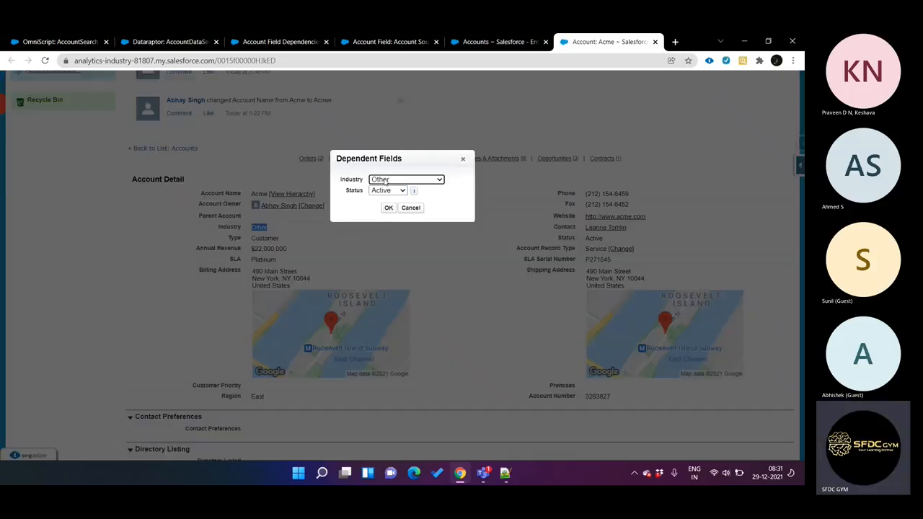
Step: Examine the Status options offered for the Other industry, revisit the Account Field Dependencies page and return to the Acme record
click(386, 181)
click(386, 181)
click(387, 190)
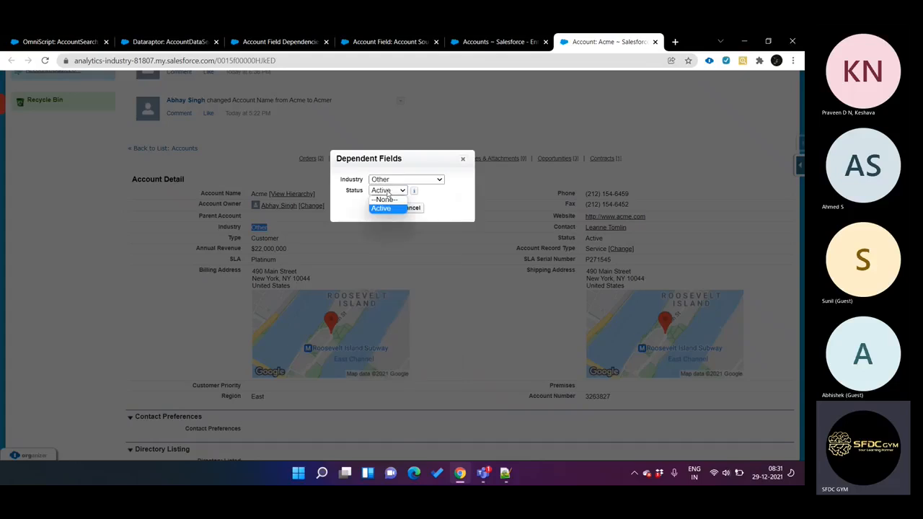
click(381, 180)
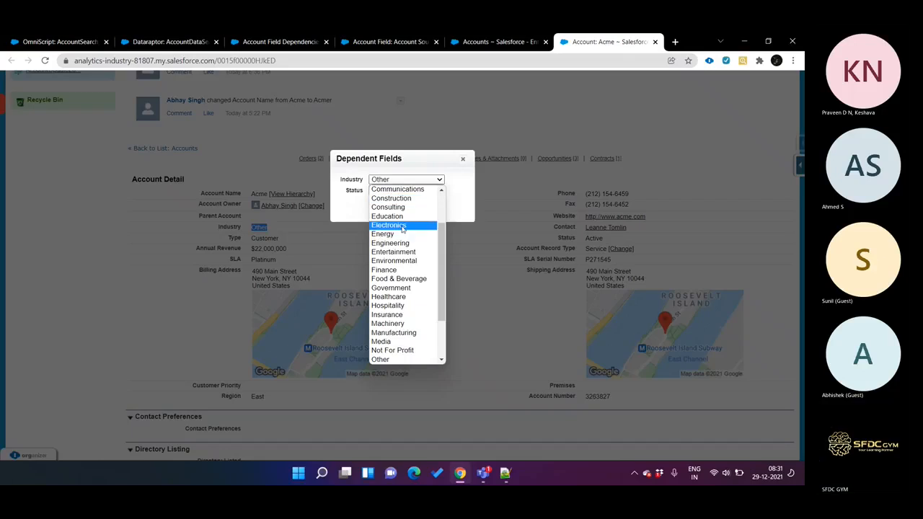
key(ctrl+shift+Tab)
key(ctrl+shift+Tab)
key(ctrl+shift+Tab)
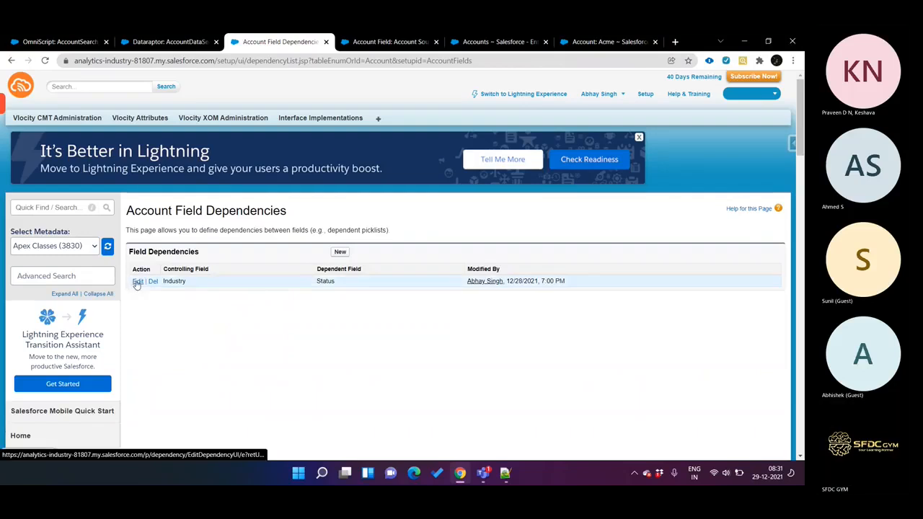
click(577, 43)
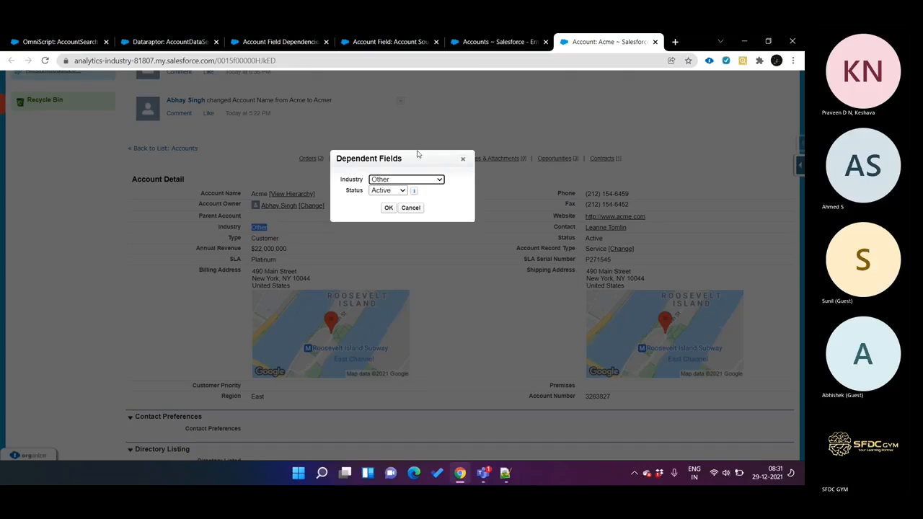
Step: Select Banking as Acme's Industry in the Dependent Fields dialog and examine the Status and Industry options
click(423, 180)
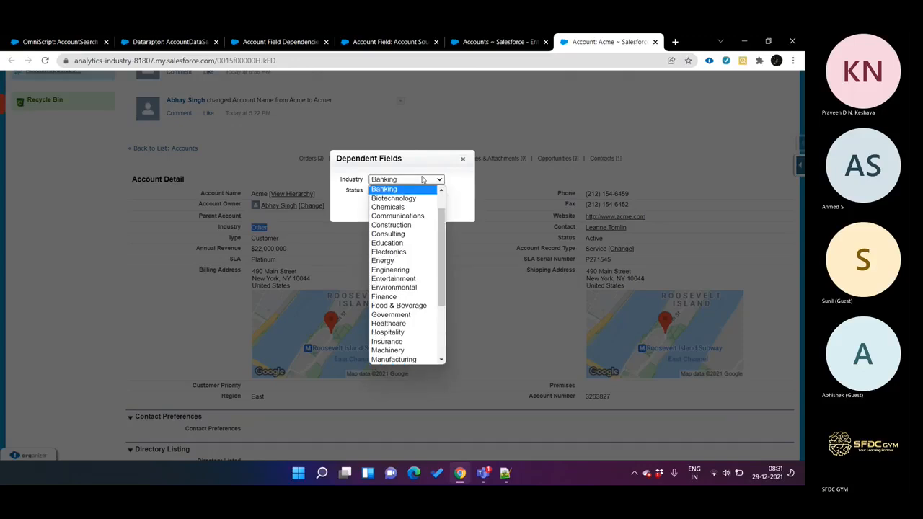
click(422, 180)
click(401, 192)
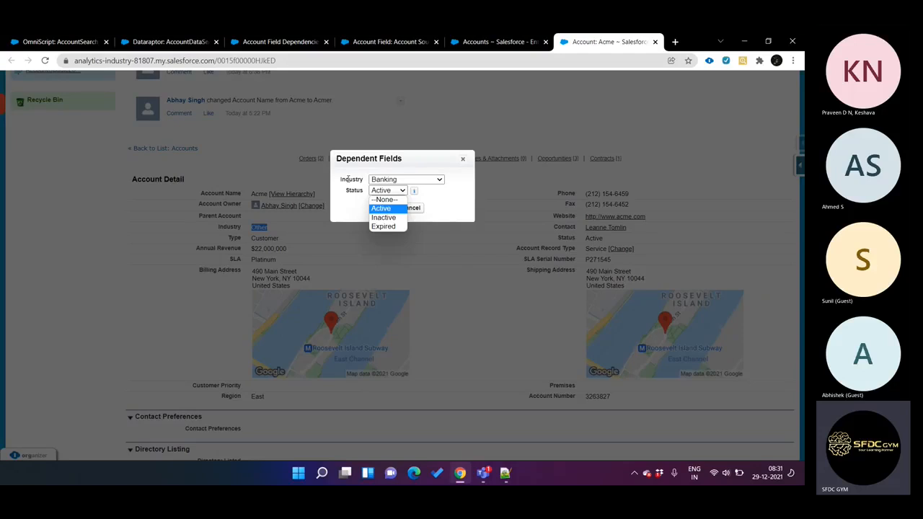
double_click(348, 179)
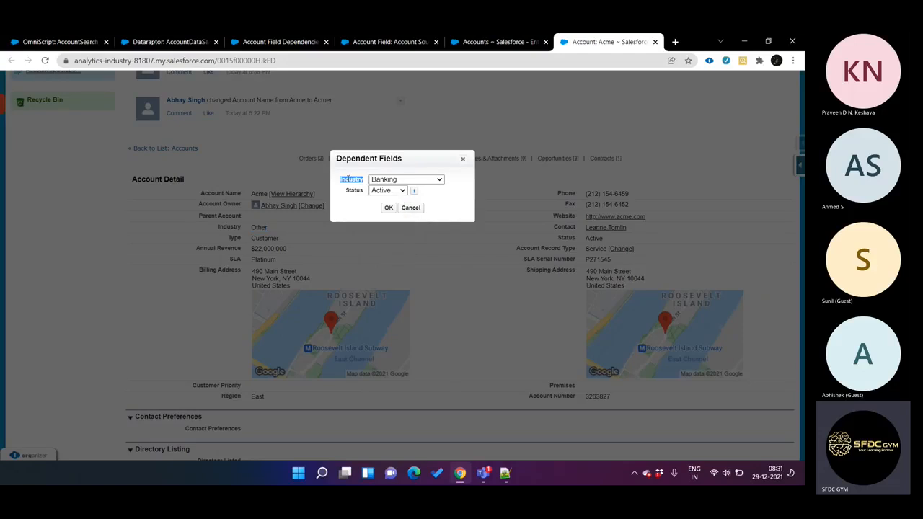
click(376, 192)
click(383, 191)
click(389, 191)
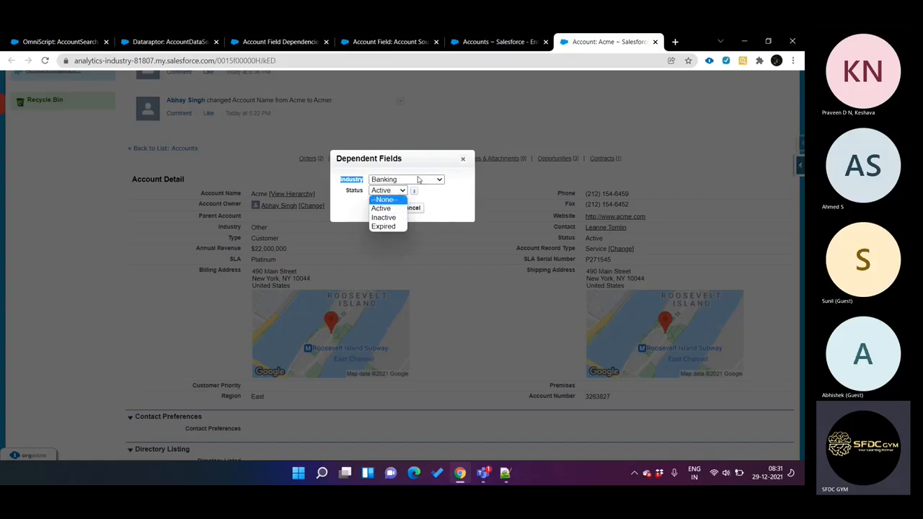
click(418, 180)
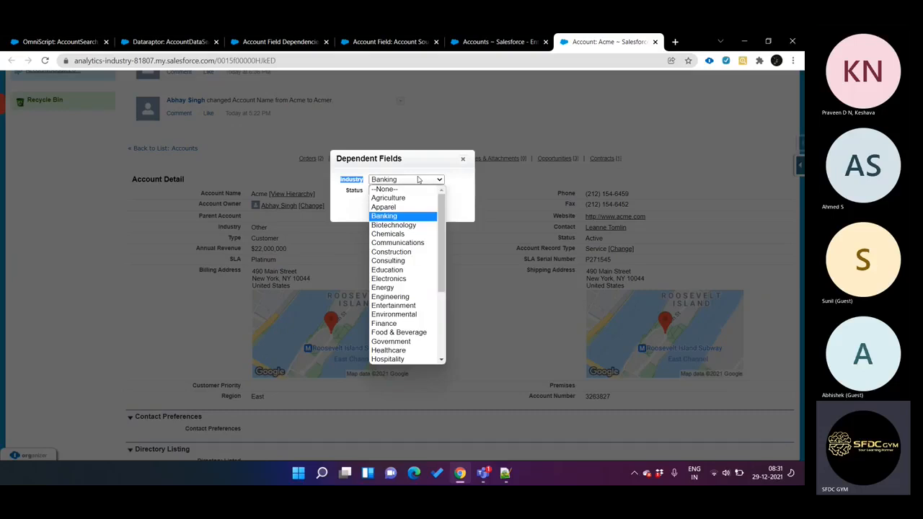
click(418, 179)
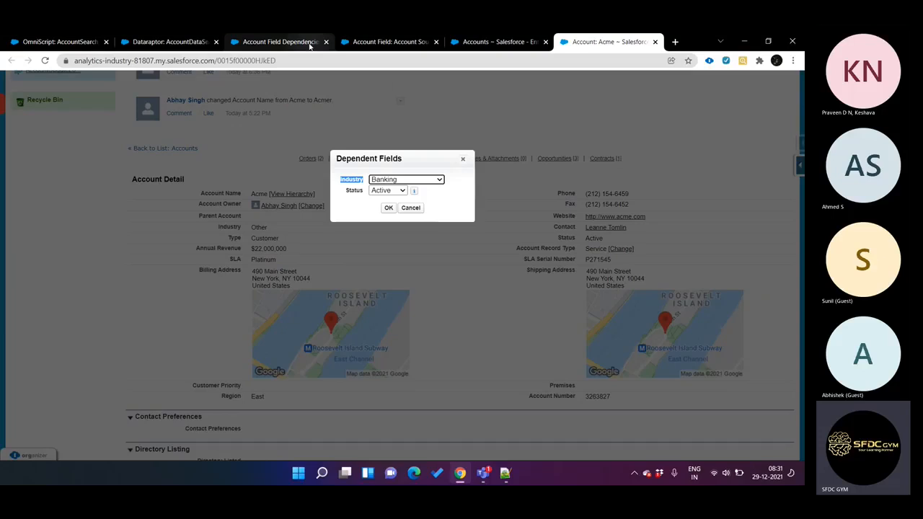
Step: Place the Acme record's browser tab beside the DataRaptor tab and show the AccountDataSearch output mappings
drag(633, 41, 328, 36)
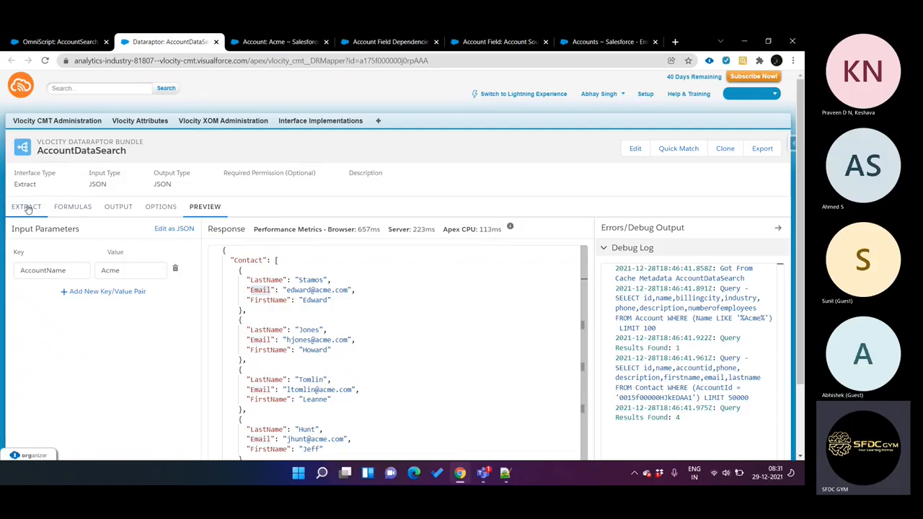
click(119, 216)
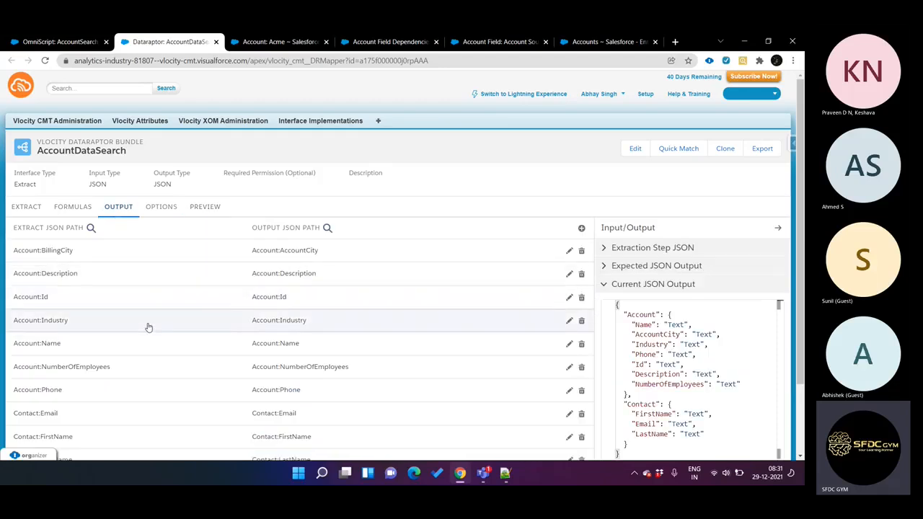
key(ctrl+Tab)
key(ctrl+shift+Tab)
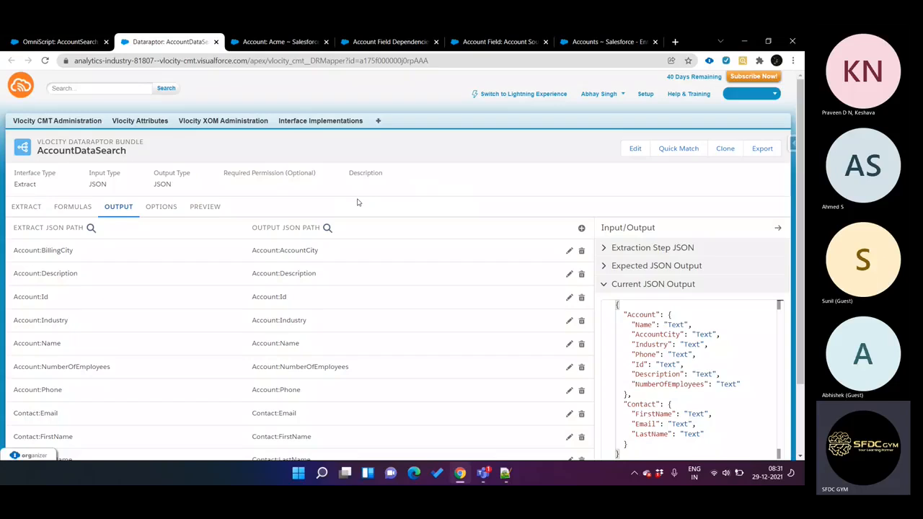
Step: Add a new output mapping to AccountDataSearch and search its Extract JSON Path for Account:Sta
click(581, 229)
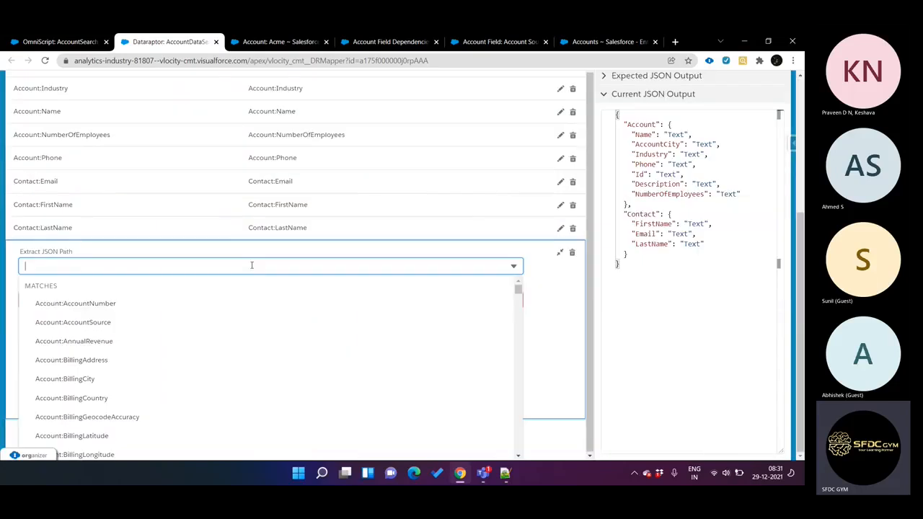
text(Account:)
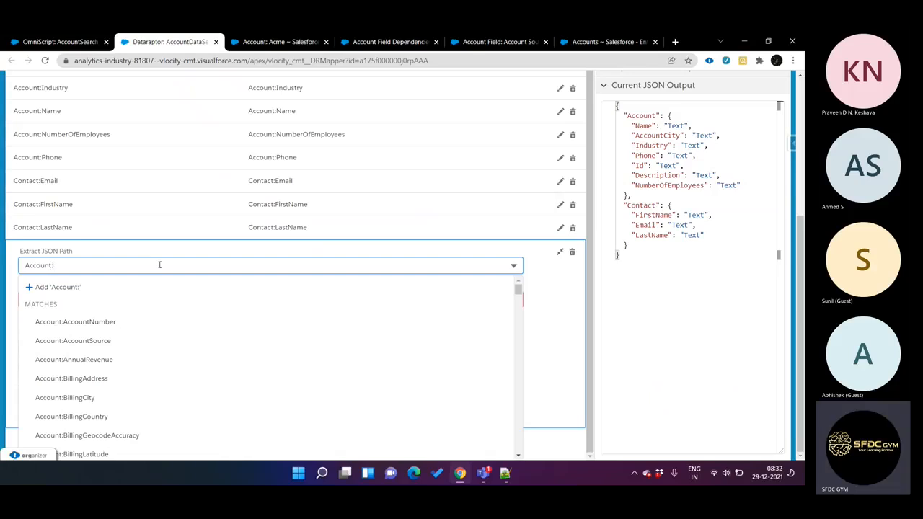
text(Stat)
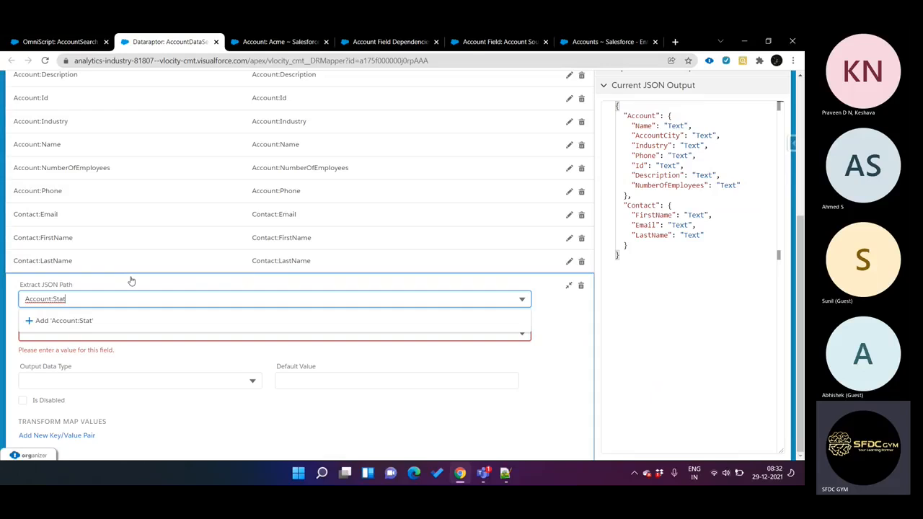
key(BackSpace)
key(BackSpace)
key(BackSpace)
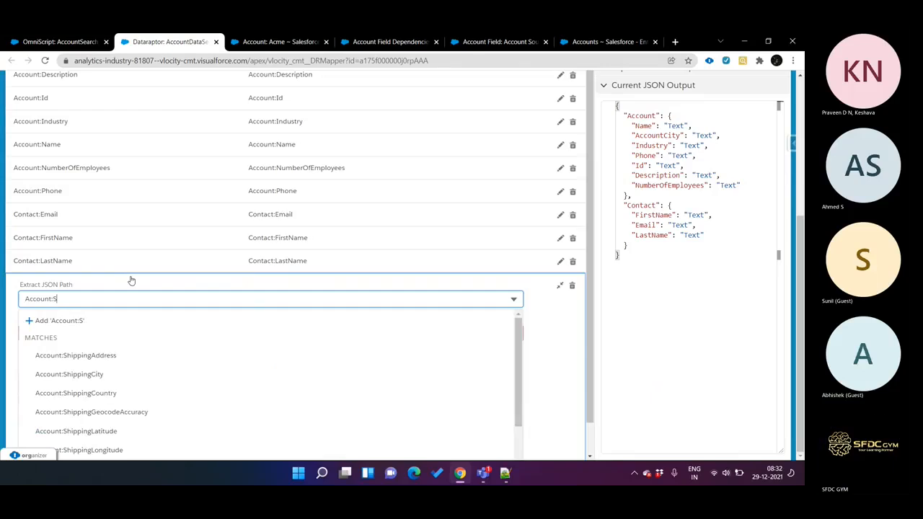
text(ta)
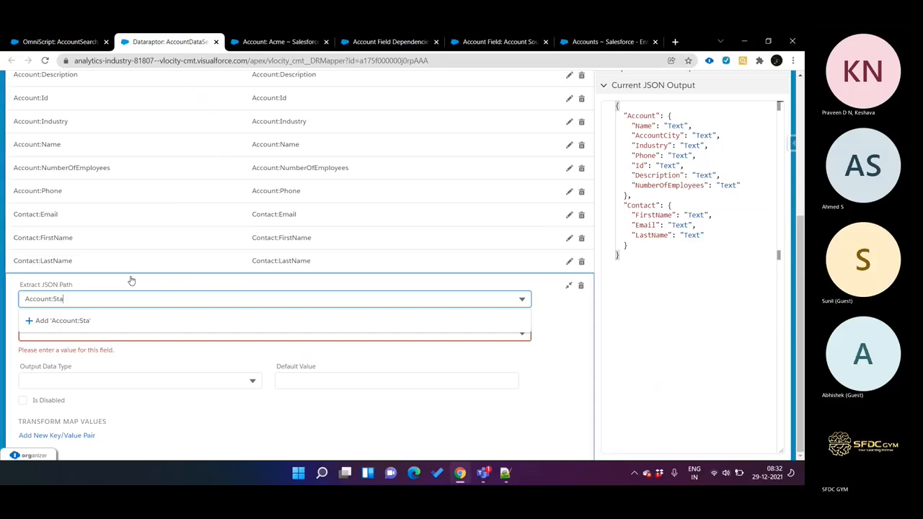
Step: Check the Status field on the Acme record and Account Field Dependencies page, and set the new mapping's Extract JSON Path to Account:Status
key(ctrl+Tab)
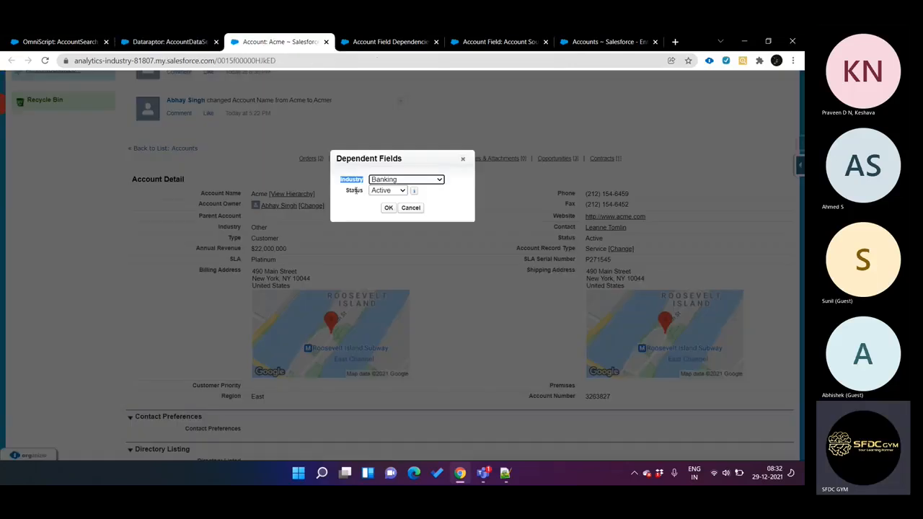
key(ctrl+Tab)
key(ctrl+Tab)
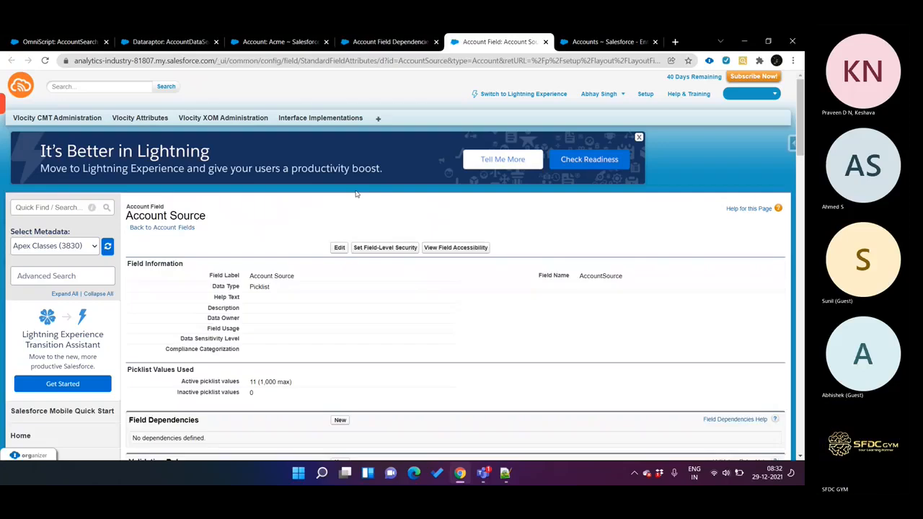
key(ctrl+shift+Tab)
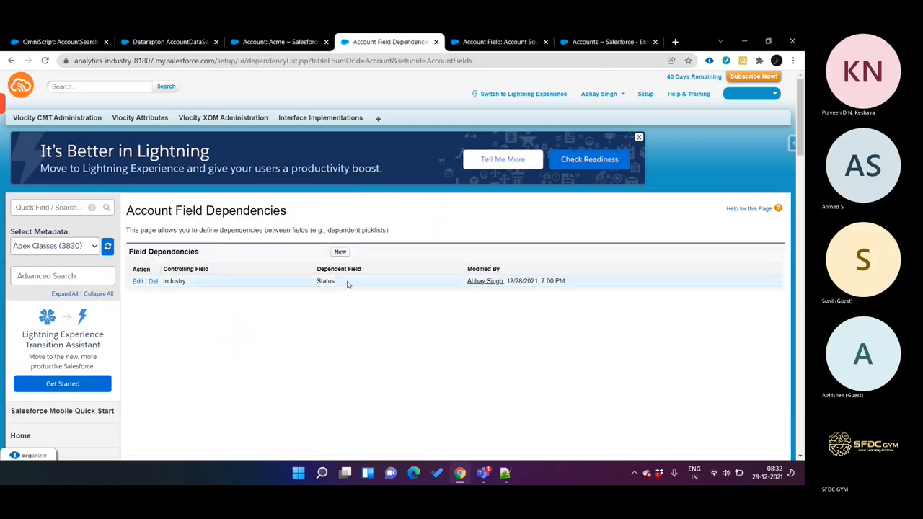
click(187, 47)
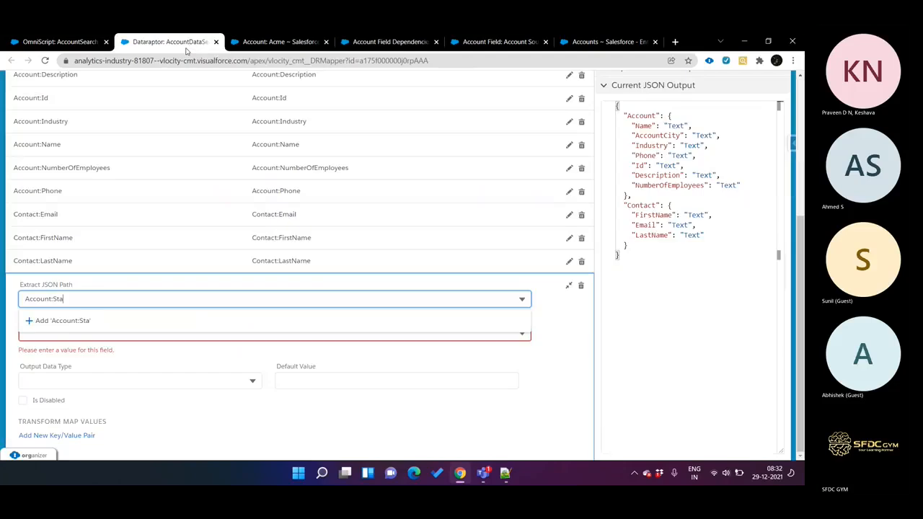
text(tus)
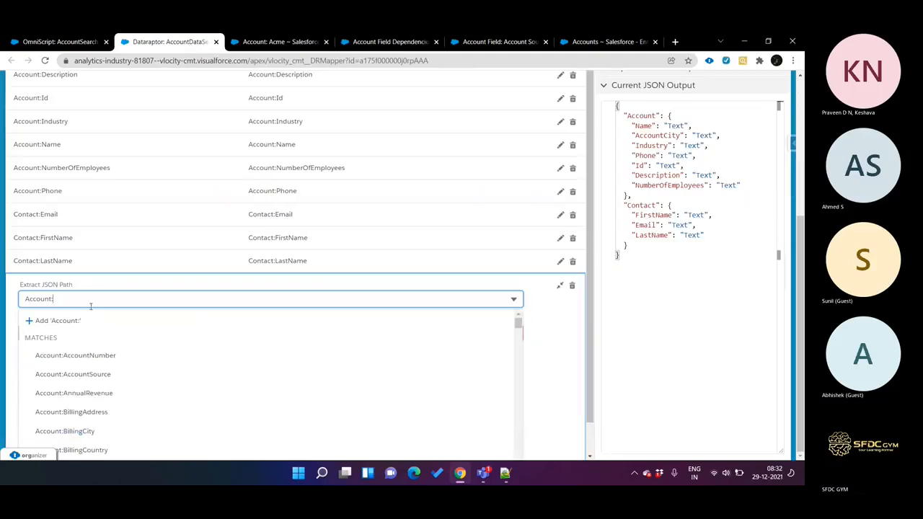
click(90, 320)
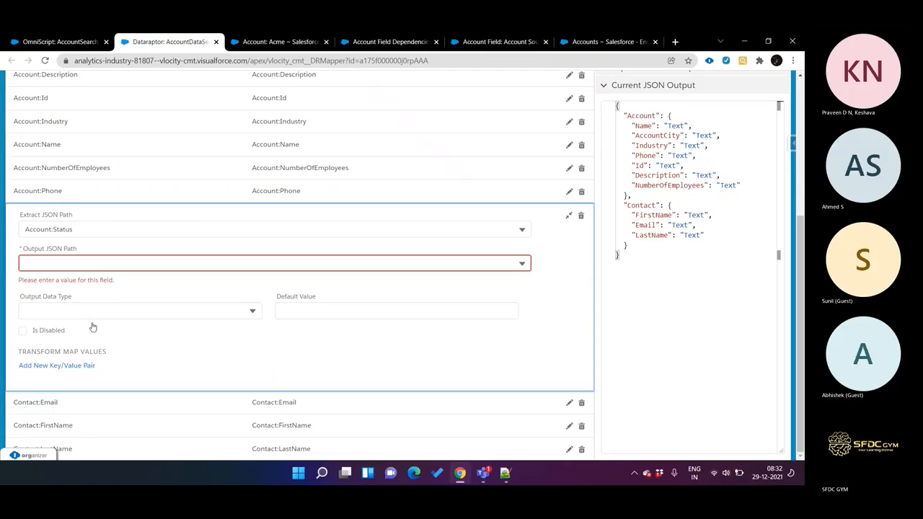
click(72, 260)
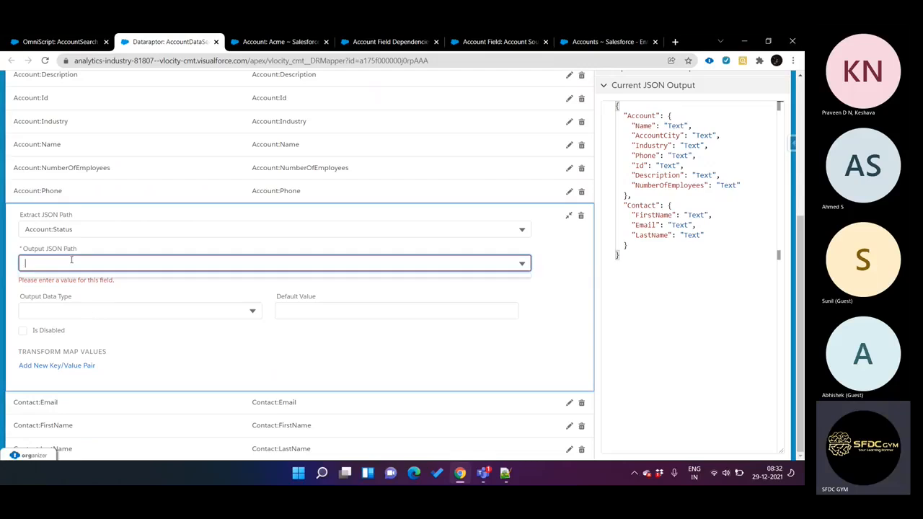
click(79, 229)
text(Status)
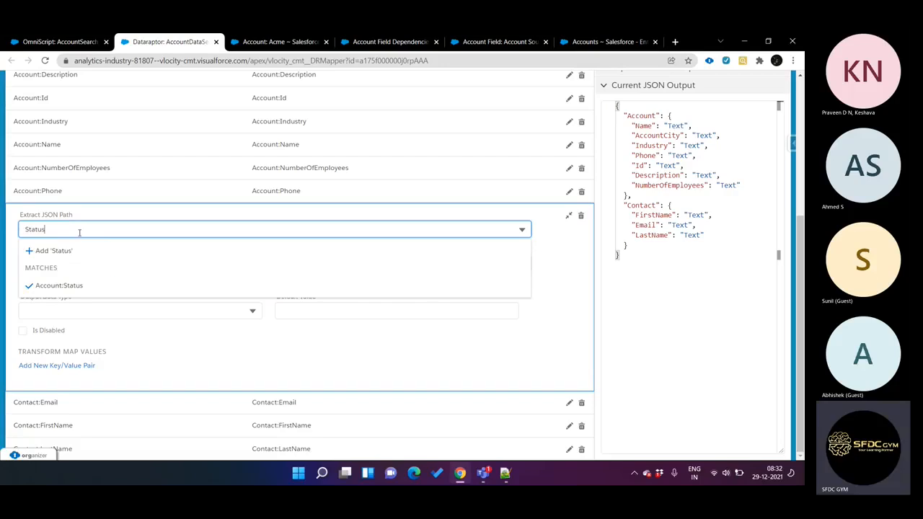
click(60, 285)
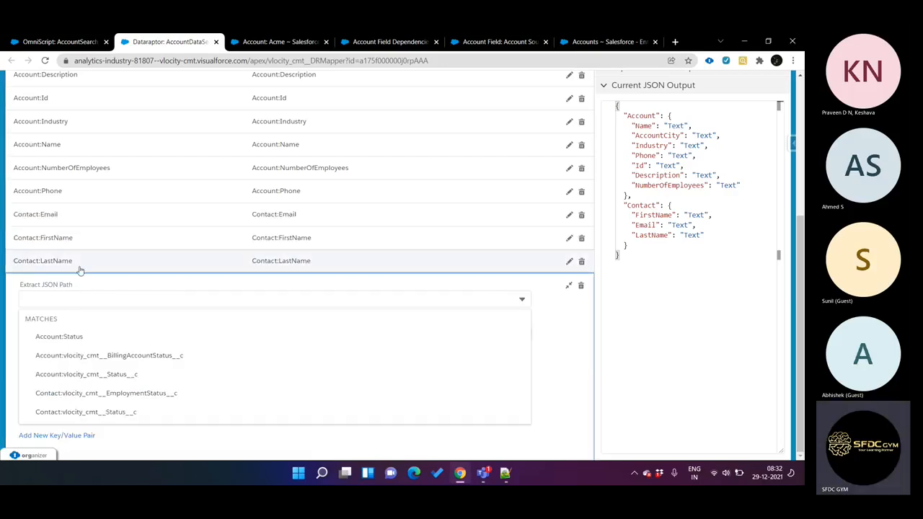
click(84, 338)
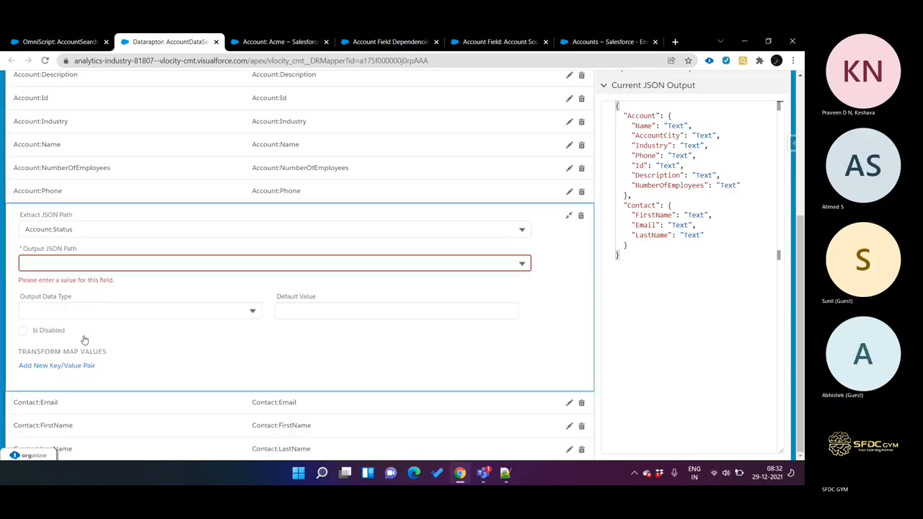
Step: Copy the Extract JSON Path into the mapping's Output JSON Path as the custom entry Account:Status
click(87, 228)
key(ctrl+c)
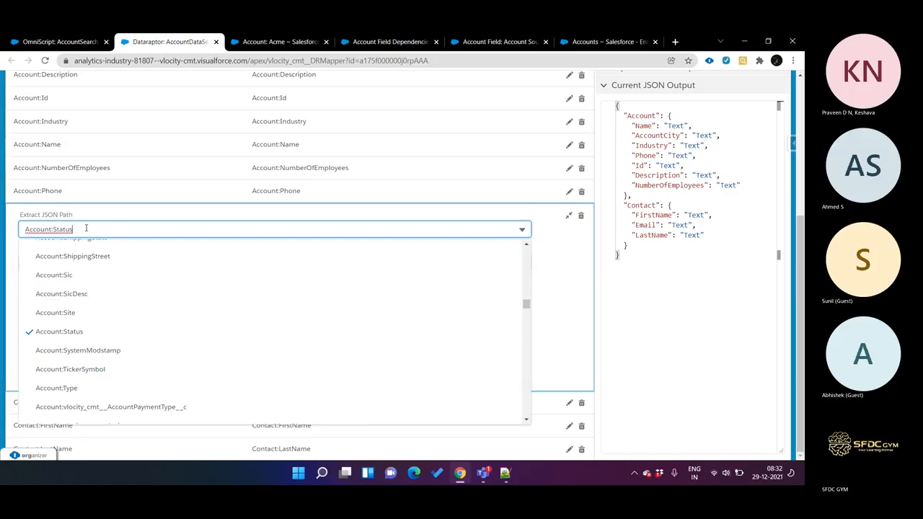
click(536, 295)
click(112, 264)
key(ctrl+v)
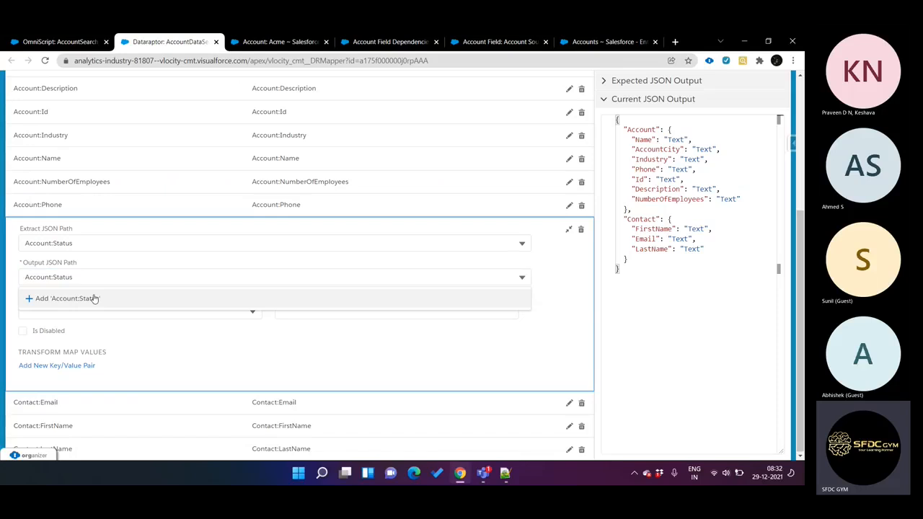
click(93, 296)
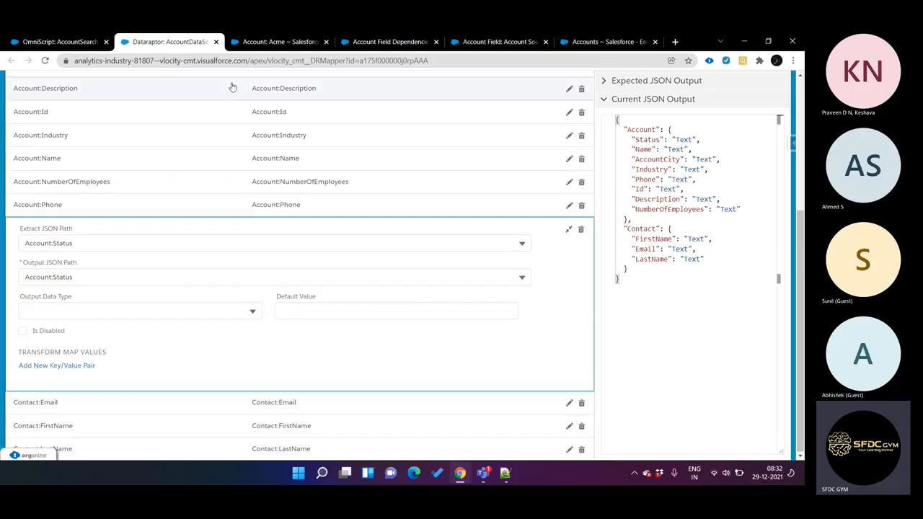
Step: Add a Select element below Industry in the AccountSearch OmniScript and review Industry's option source and controlling field settings
click(69, 41)
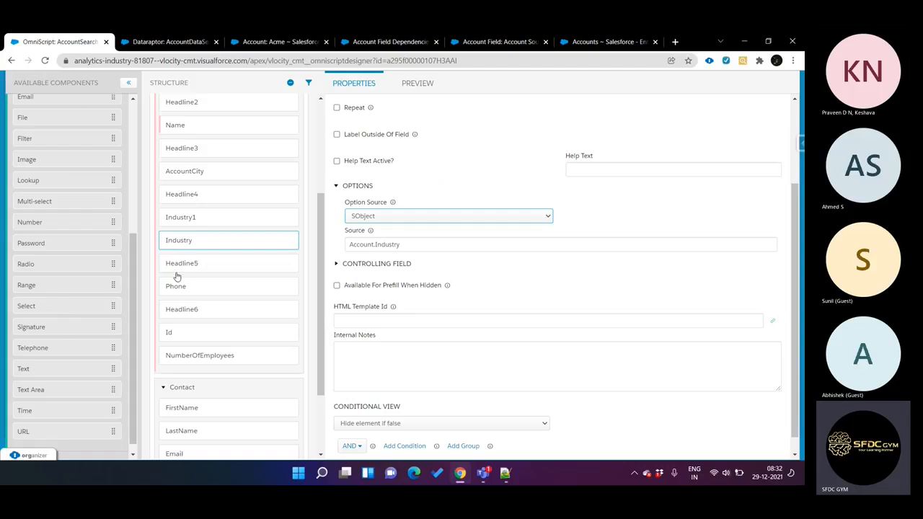
drag(62, 306, 209, 261)
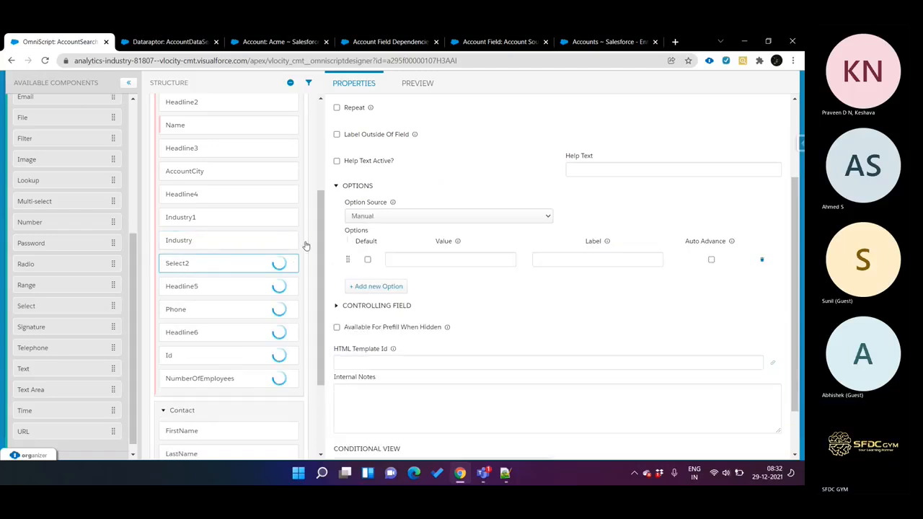
click(384, 217)
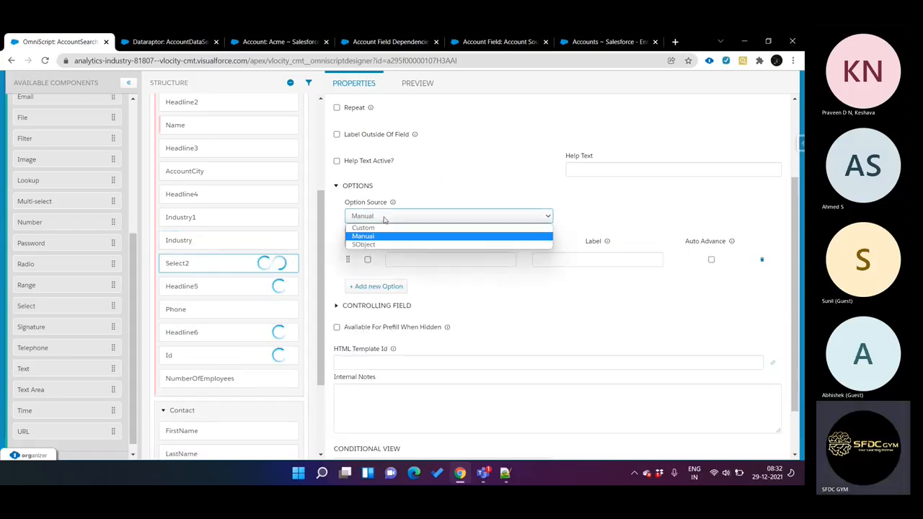
click(256, 241)
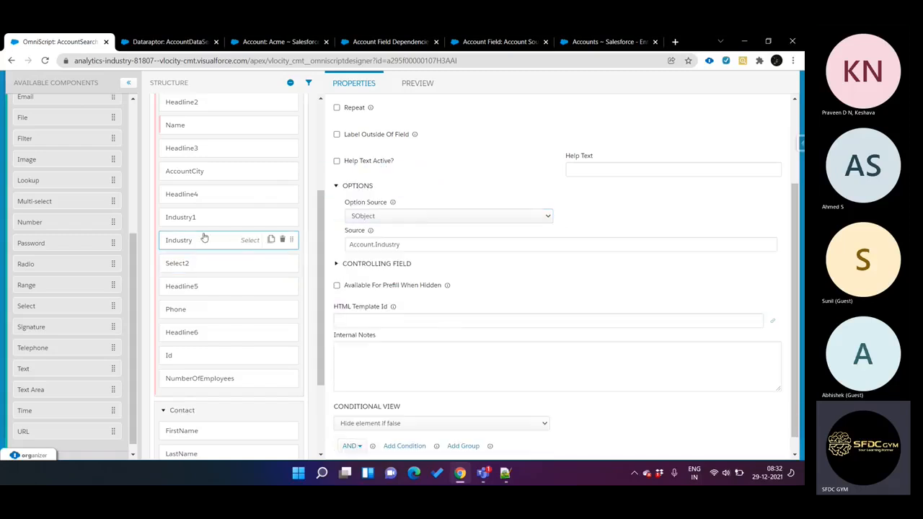
click(369, 265)
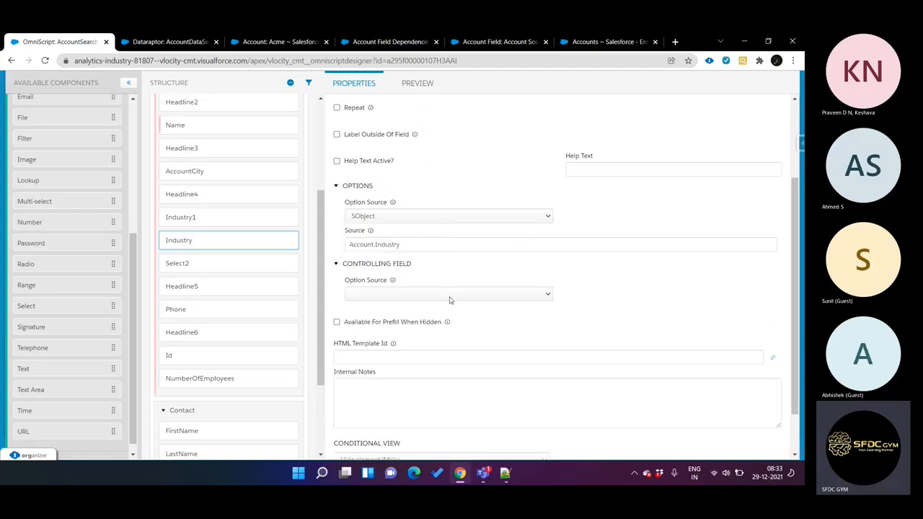
Step: Set both the element name and the field label of the new Select element to Status
click(211, 262)
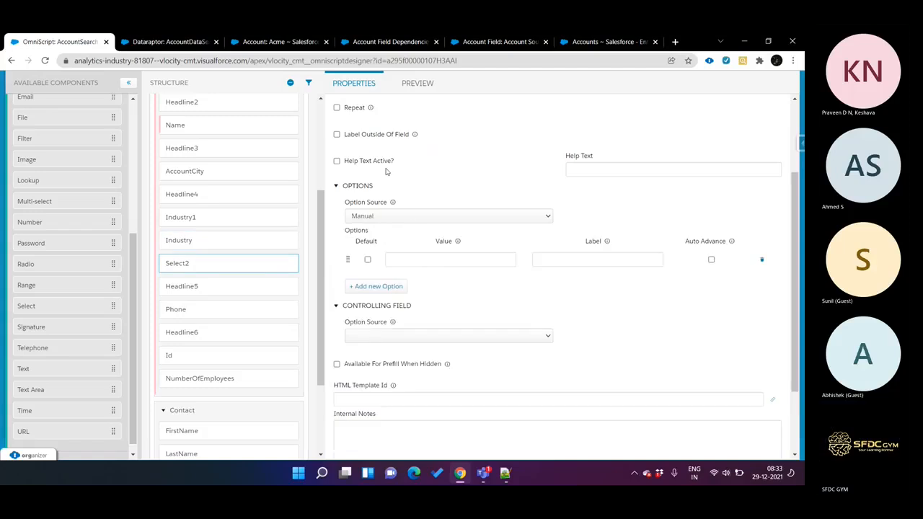
scroll(385, 170, up, 3)
double_click(372, 149)
text(Account Status)
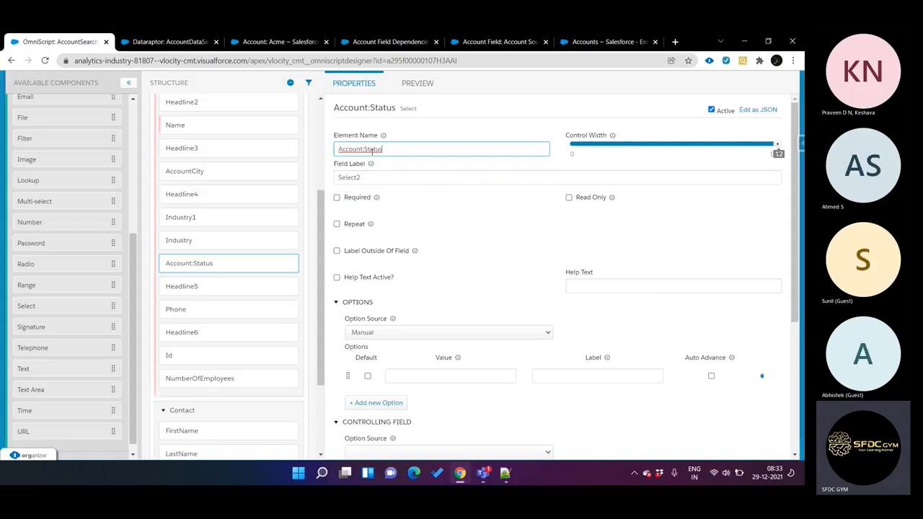
drag(366, 150, 296, 165)
key(BackSpace)
drag(359, 150, 336, 166)
double_click(366, 171)
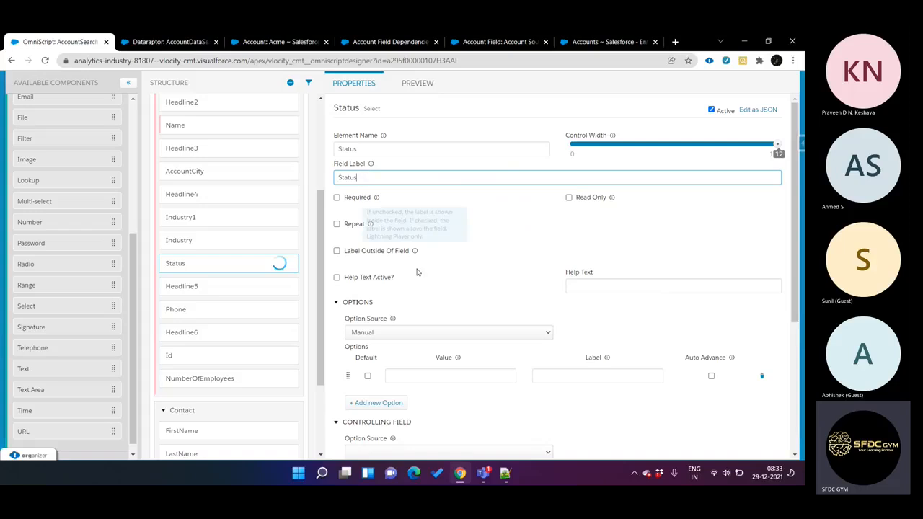
Step: Set the Status element's option source to SObject with Account.Status as its source
scroll(411, 274, down, 2)
click(421, 189)
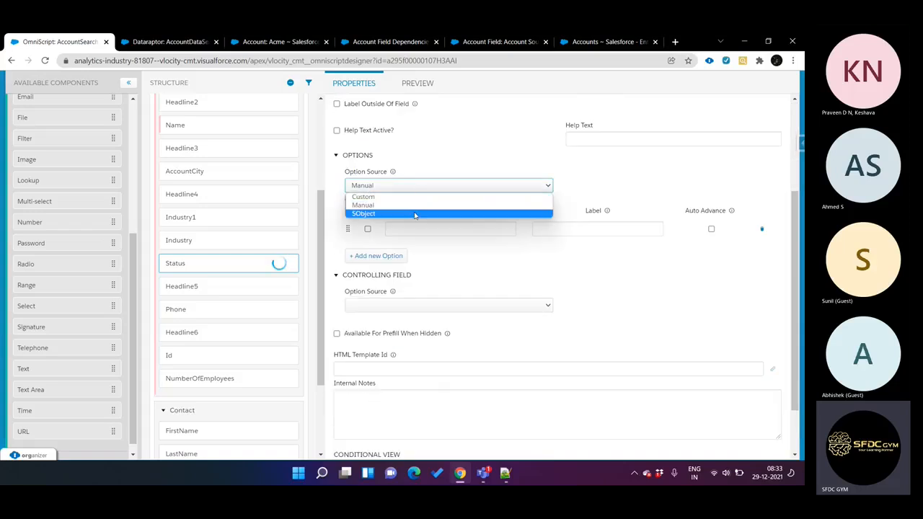
click(416, 214)
click(397, 210)
text(Account)
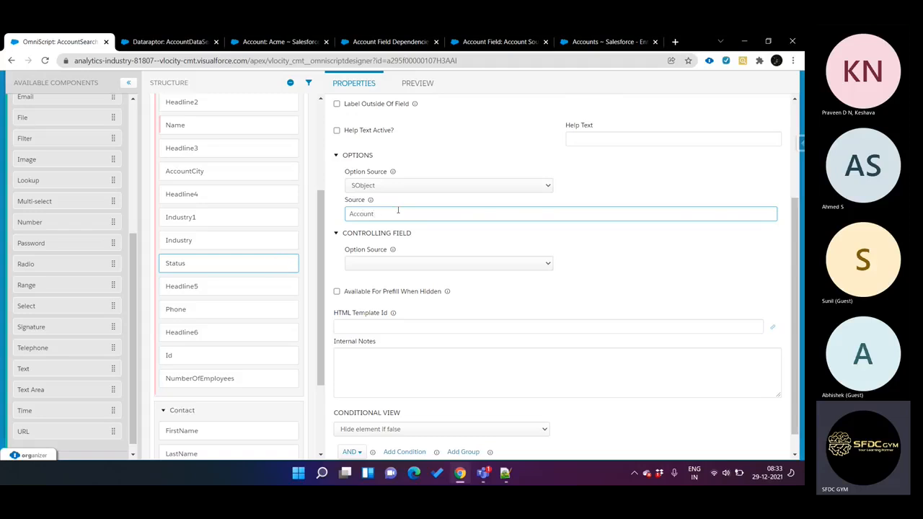
text(/.Status)
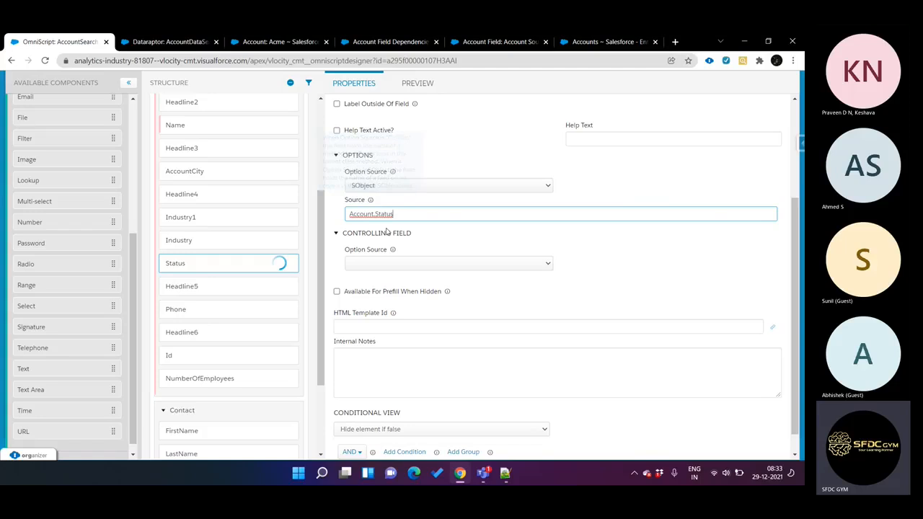
Step: Set the Status element's controlling field option source to SObject with Account.Inductry as its source
click(425, 264)
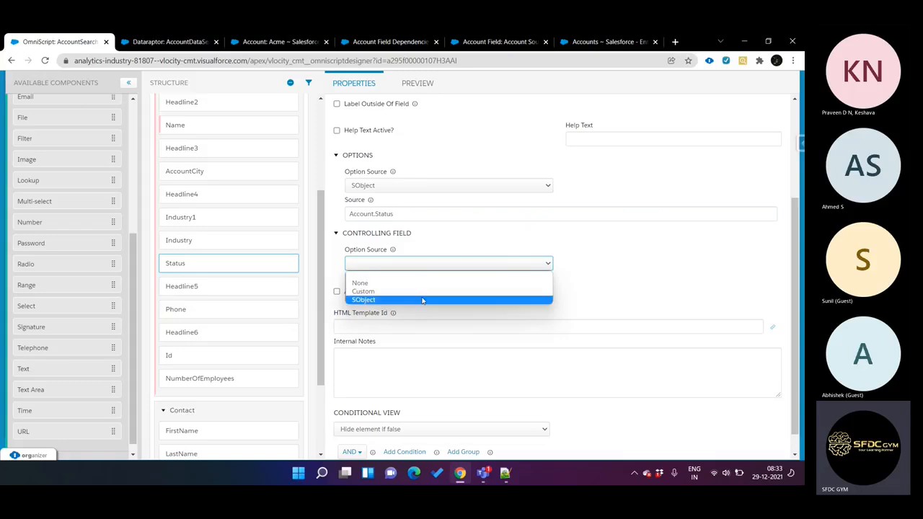
click(381, 300)
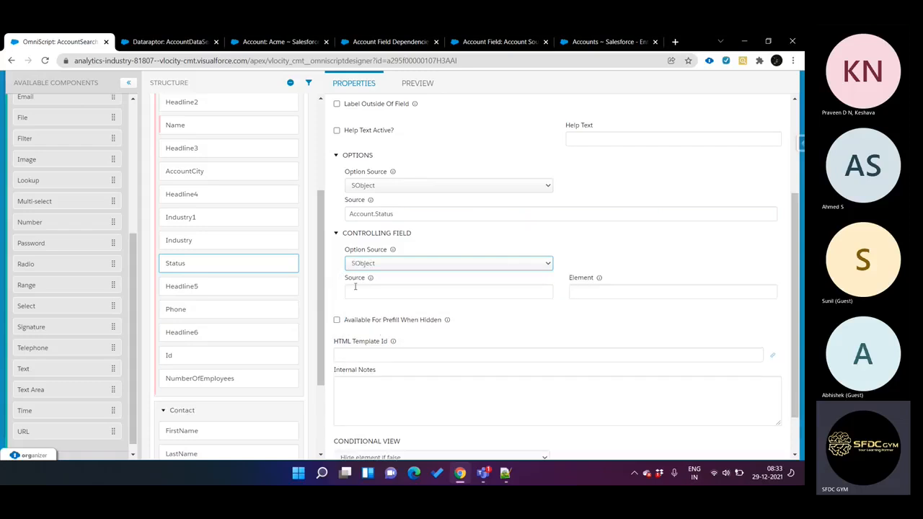
click(396, 288)
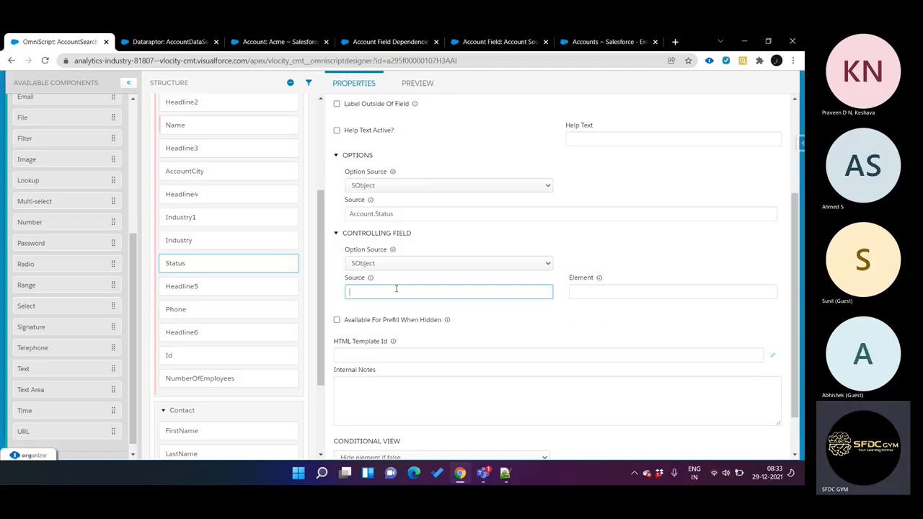
text(Account.)
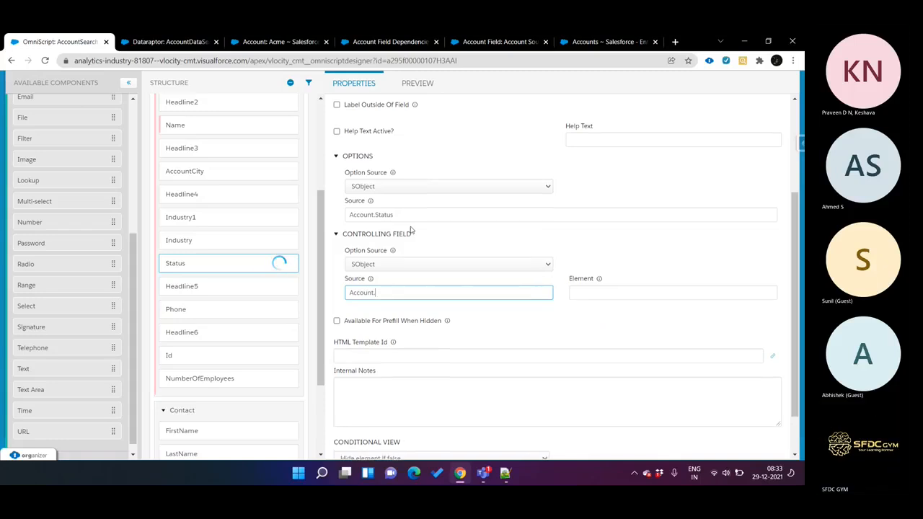
scroll(412, 230, up, 3)
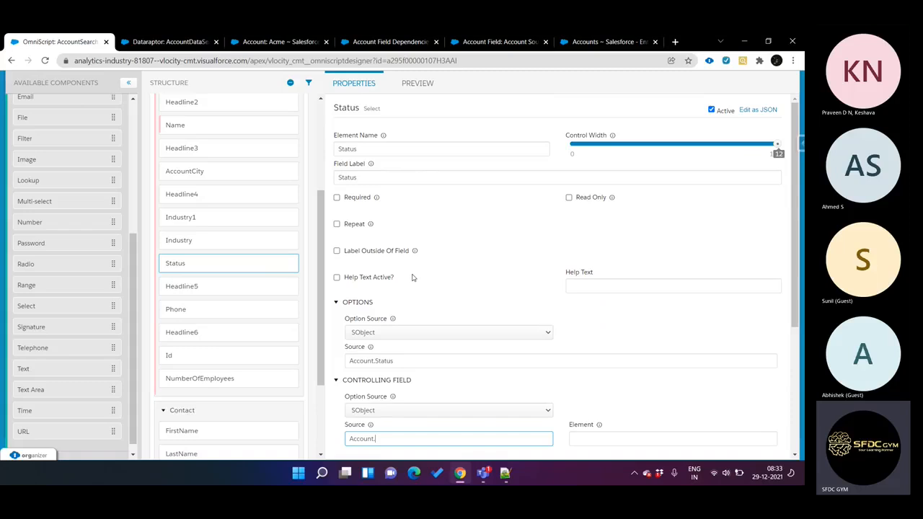
scroll(412, 253, down, 2)
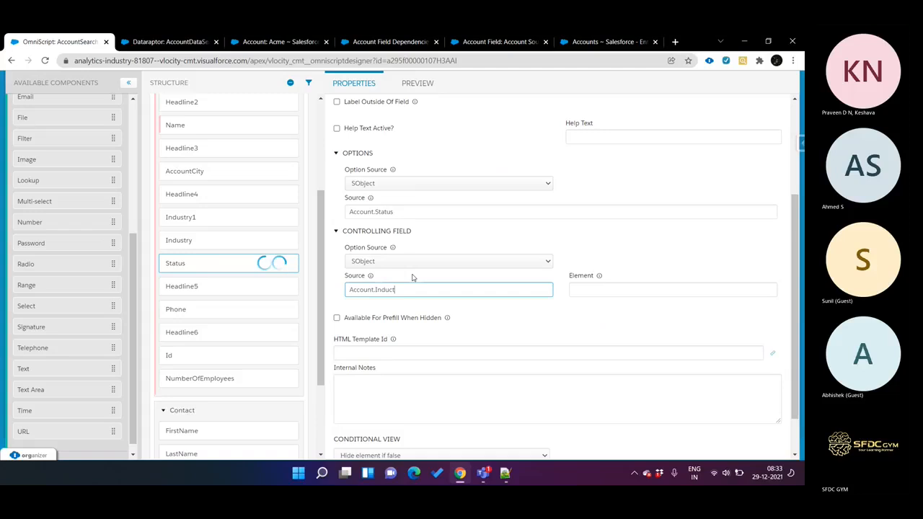
text(y)
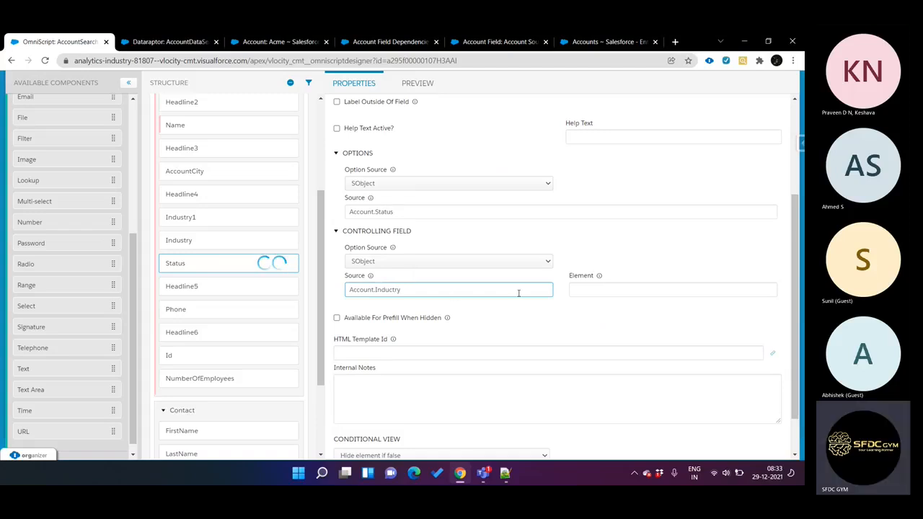
Step: Choose Industry as the controlling element for the Status select
click(576, 291)
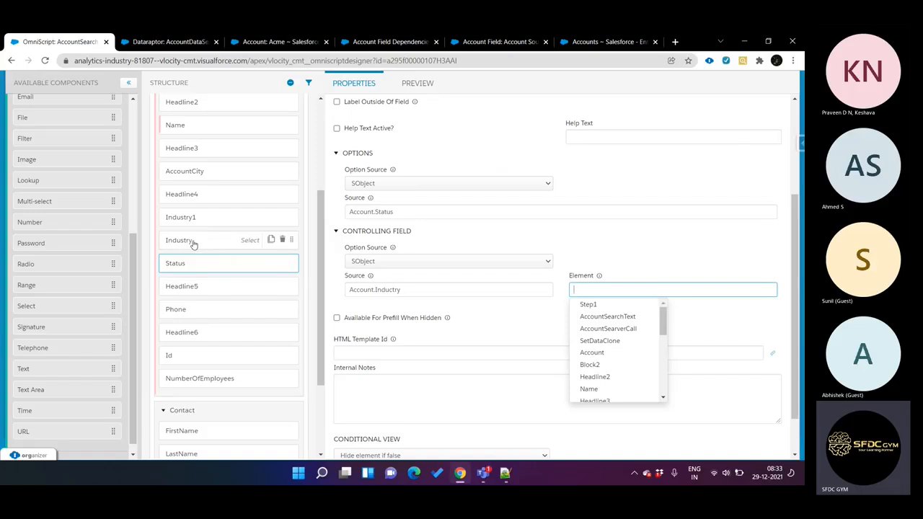
text(In)
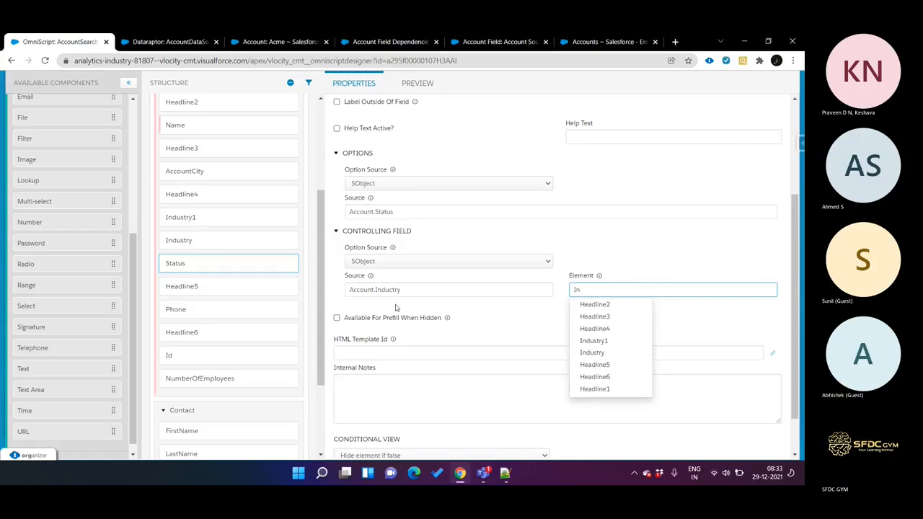
click(592, 352)
click(603, 250)
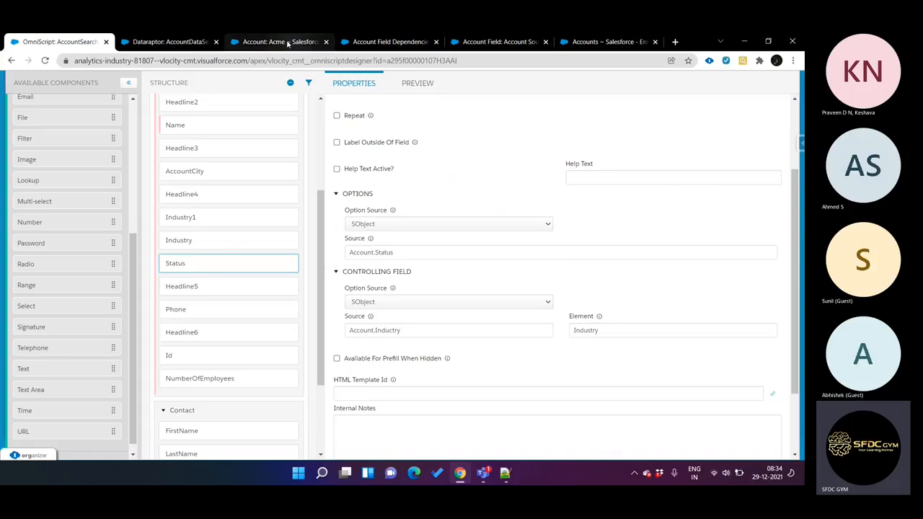
Step: Review the Industry and Status pair in the Acme account's Dependent Fields dialog, and return to the AccountSearch OmniScript
click(168, 41)
key(ctrl+Tab)
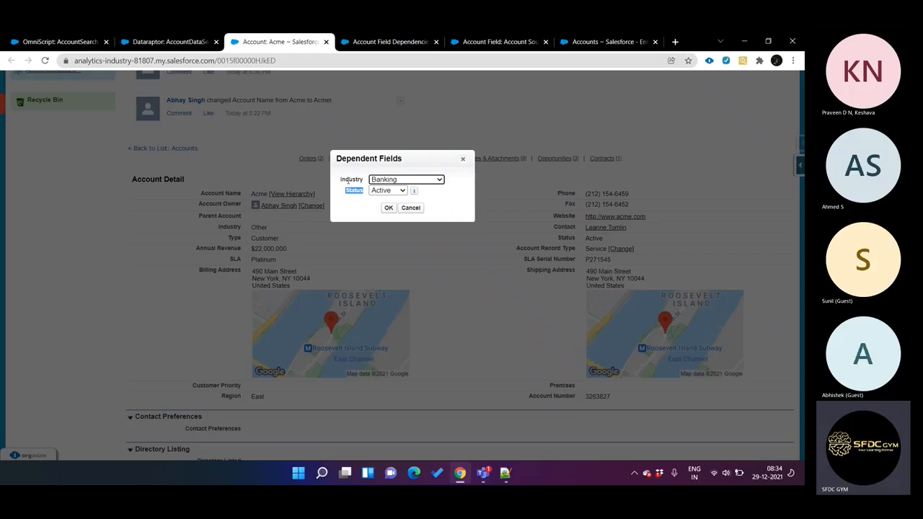
double_click(343, 180)
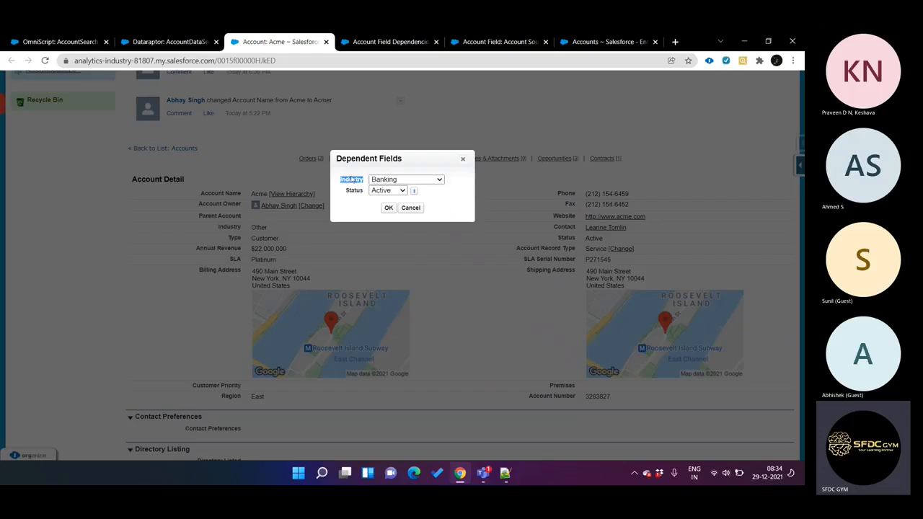
key(ctrl+shift+Tab)
key(ctrl+shift+Tab)
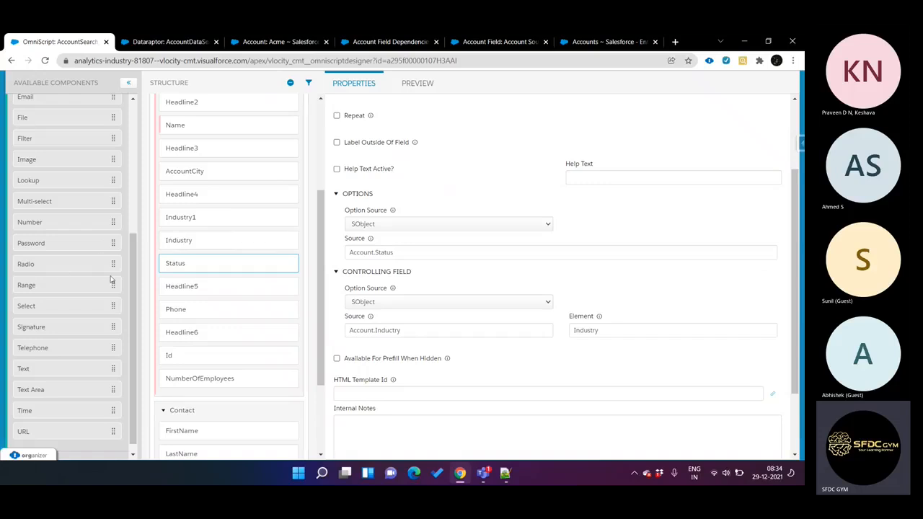
Step: Compare the Industry element's option source with the Status element's controlling field source and element
scroll(194, 265, up, 2)
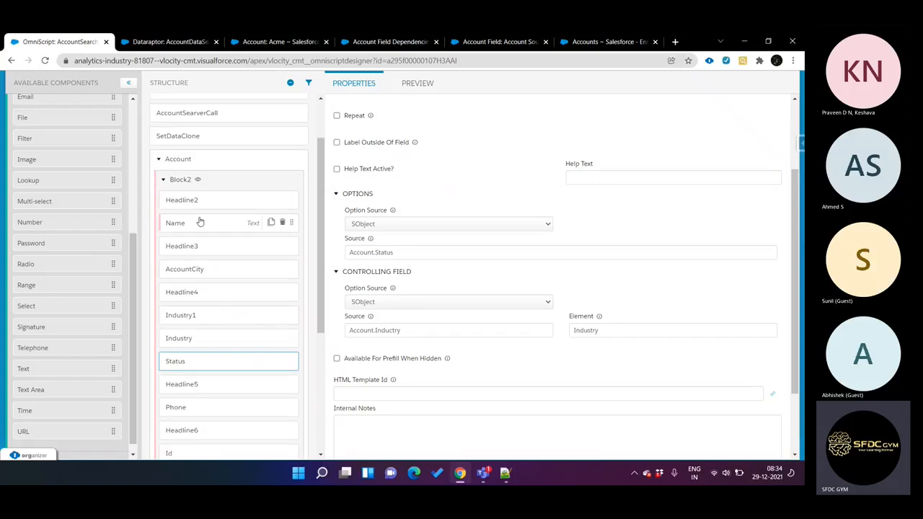
scroll(227, 332, down, 3)
scroll(229, 341, up, 2)
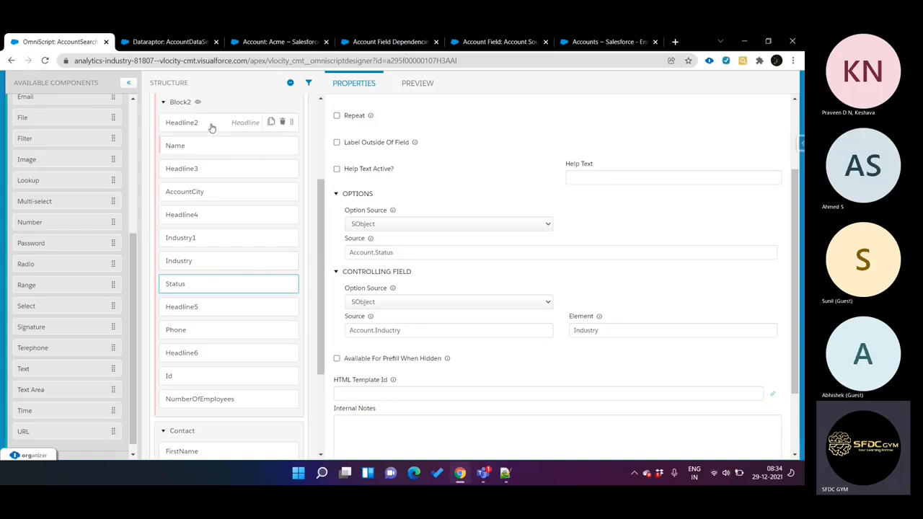
click(205, 268)
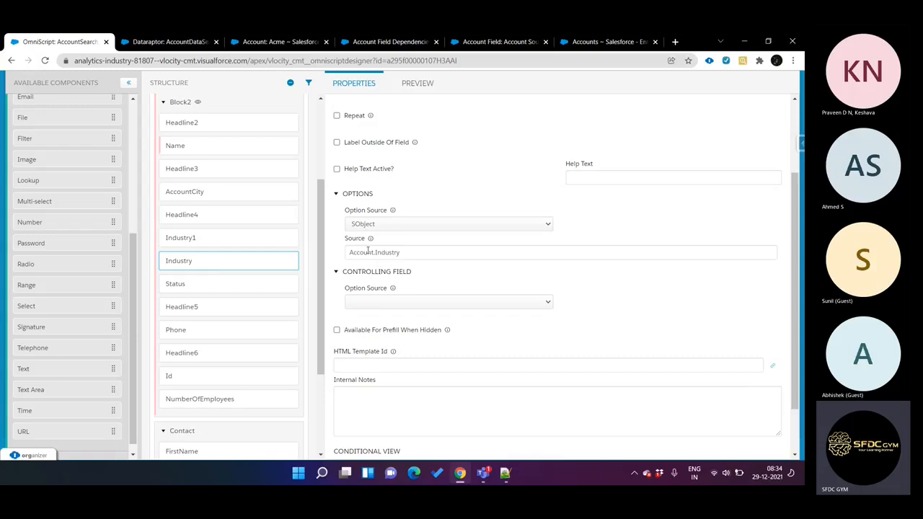
click(414, 256)
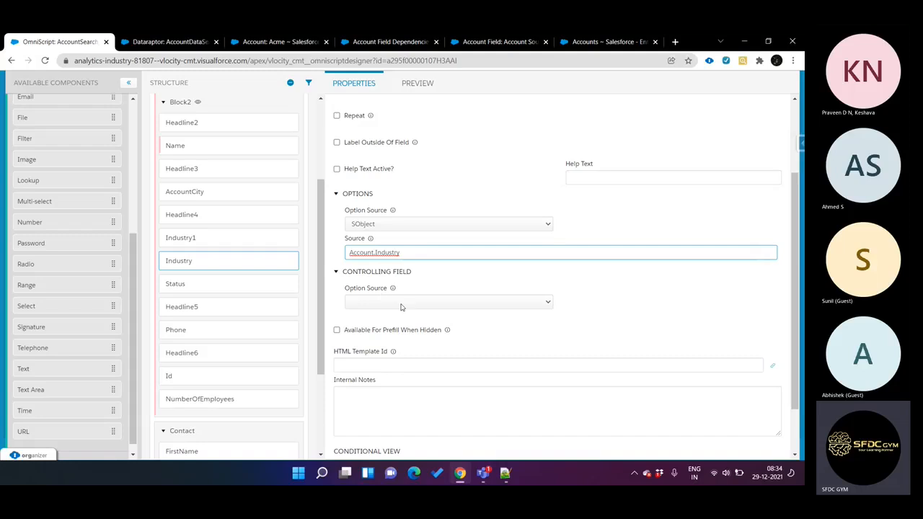
click(278, 285)
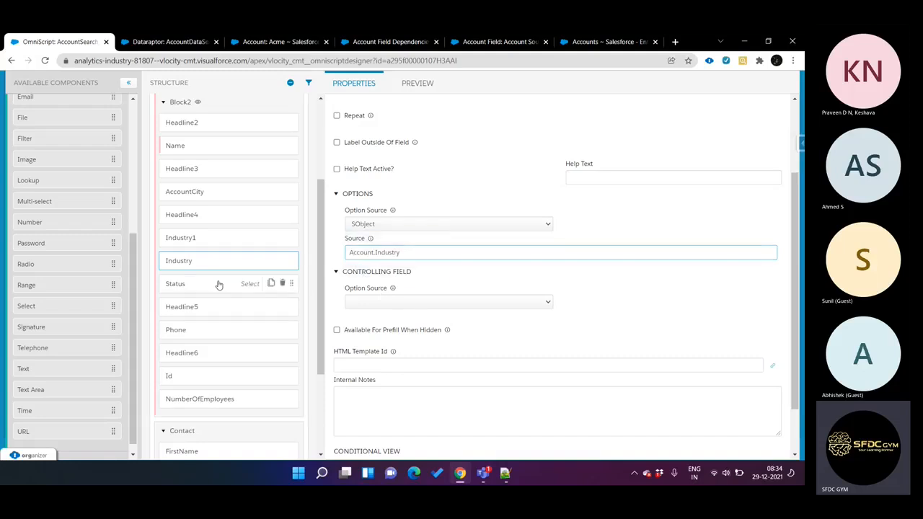
click(418, 301)
click(418, 301)
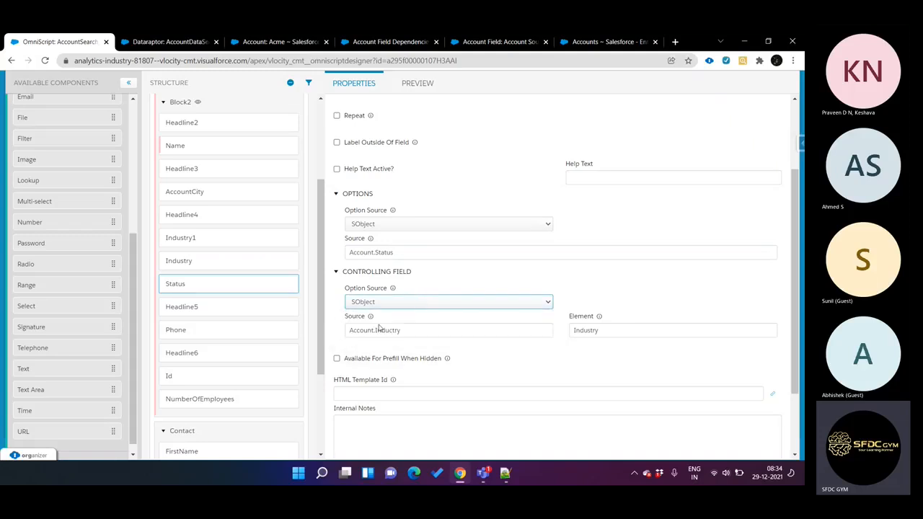
drag(349, 332, 408, 331)
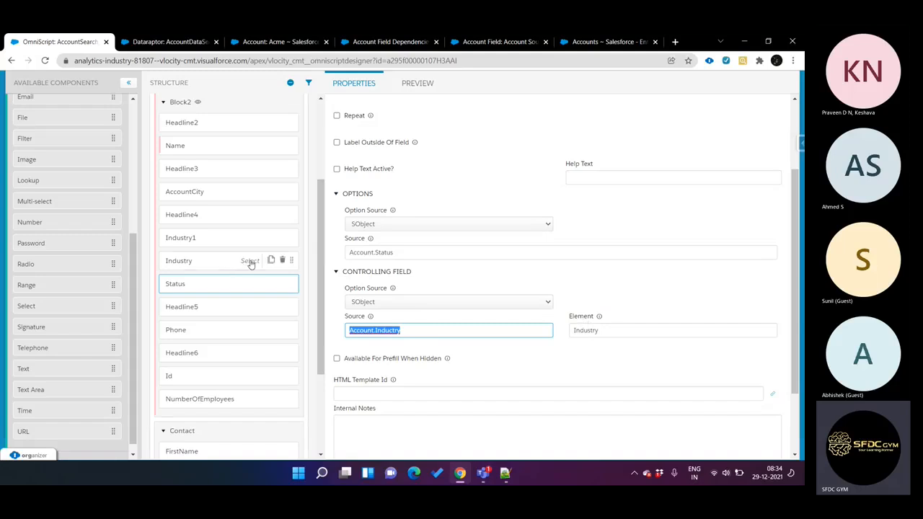
click(224, 266)
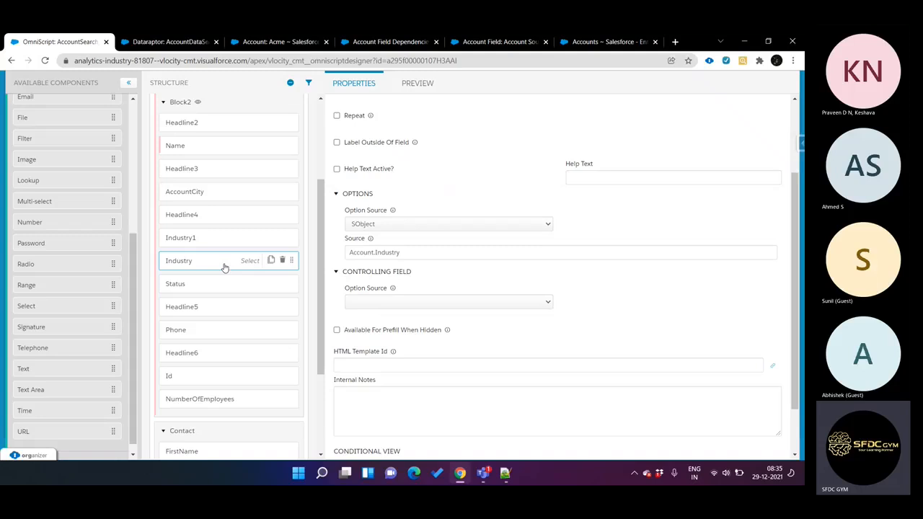
Step: Preview the OmniScript, select Banking as the Industry in Block2, and check the options offered for Status
click(415, 85)
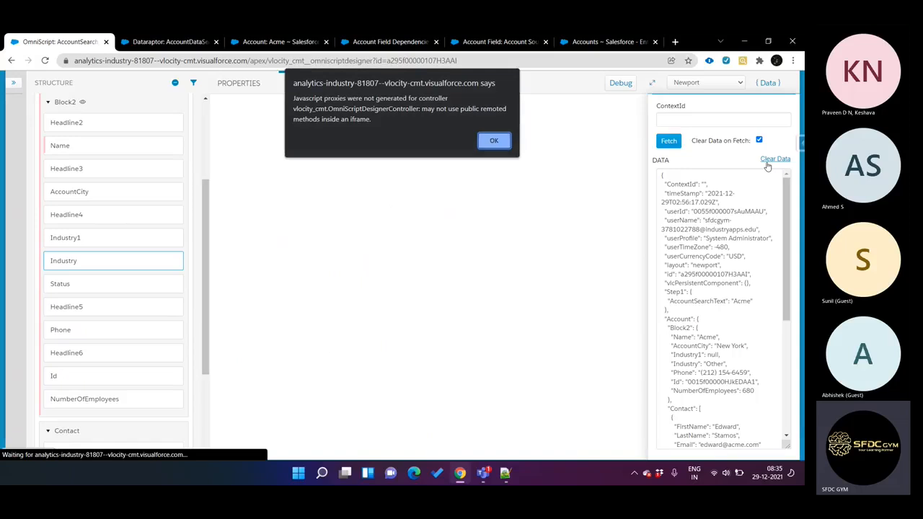
click(496, 140)
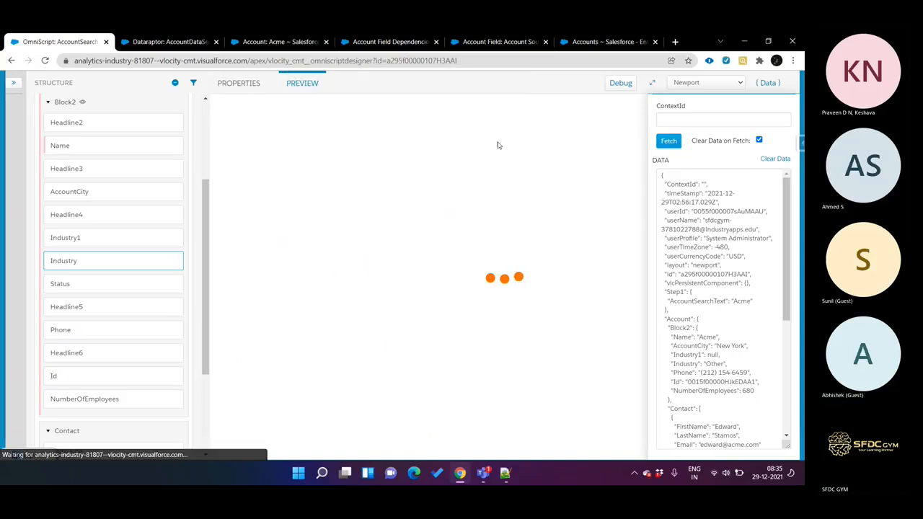
click(523, 271)
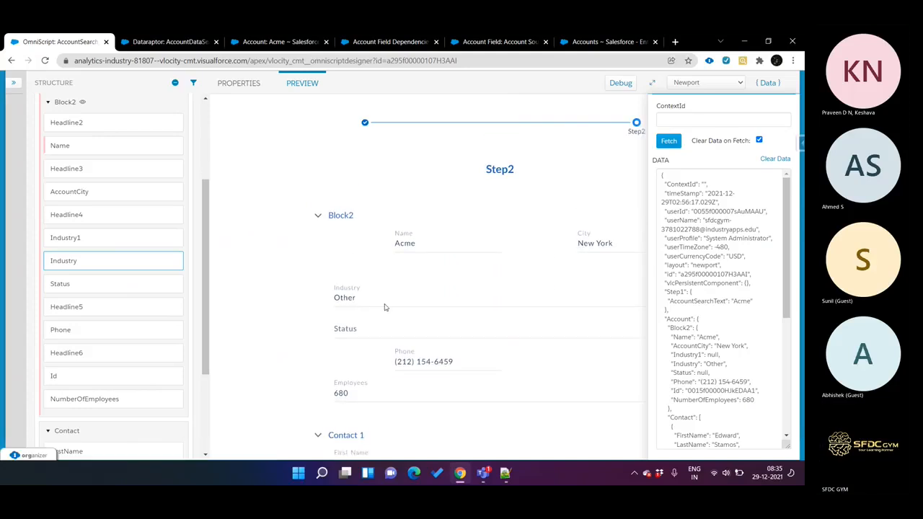
scroll(384, 307, down, 1)
click(366, 225)
click(367, 225)
click(359, 190)
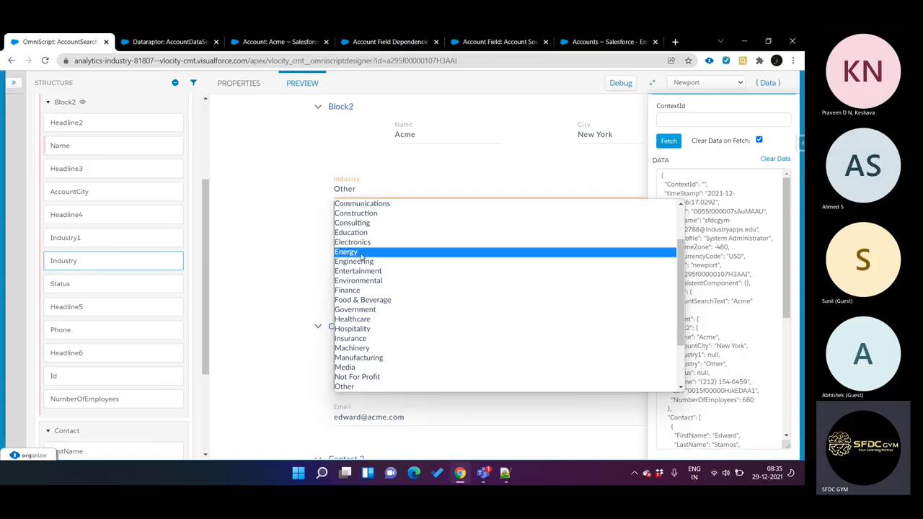
scroll(361, 281, down, 3)
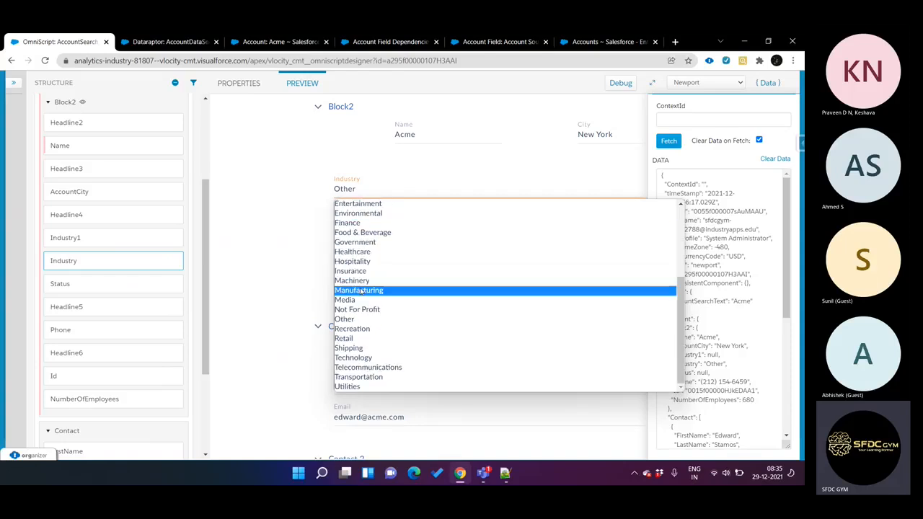
scroll(368, 321, up, 3)
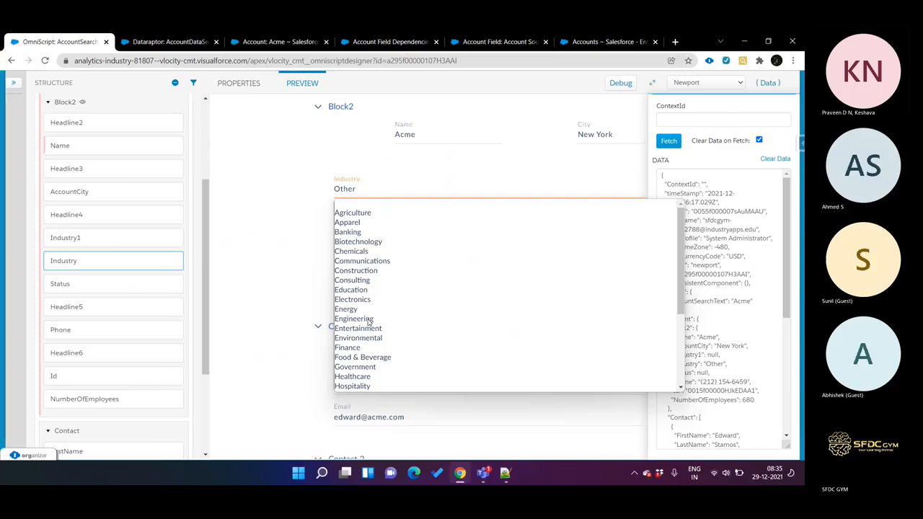
click(365, 232)
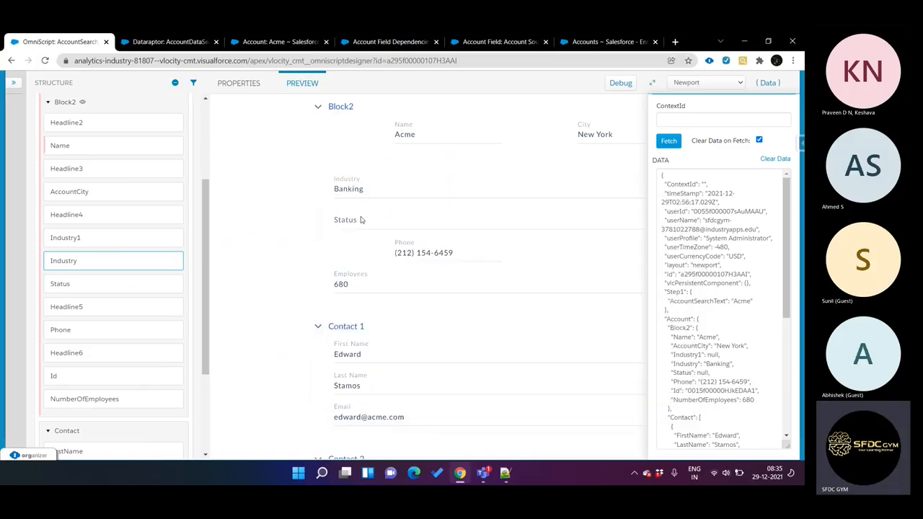
click(362, 220)
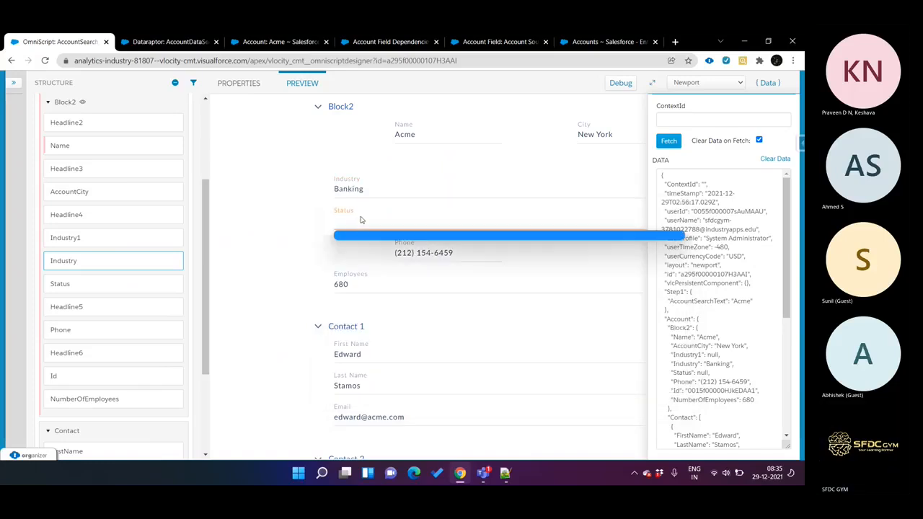
Step: Correct the source of the Status element's controlling field to Account.Industry, matching the Industry element's option source
click(112, 284)
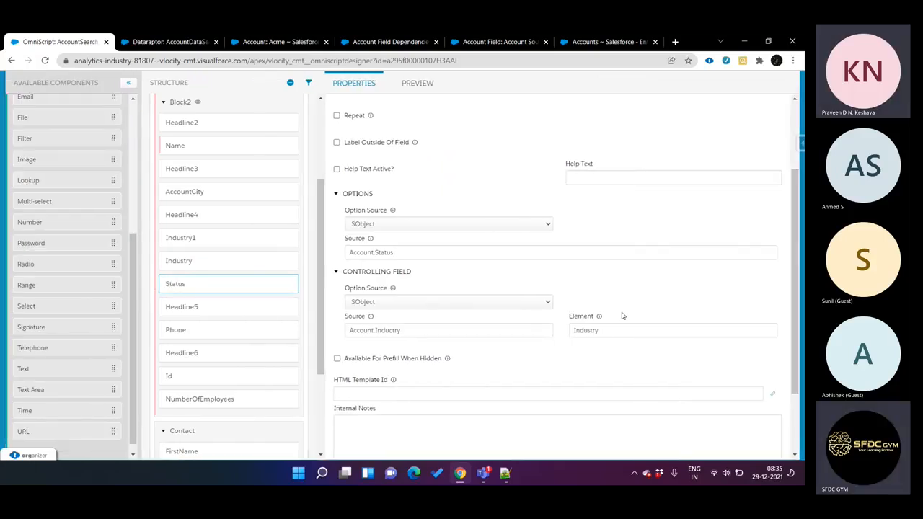
mouse_move(599, 322)
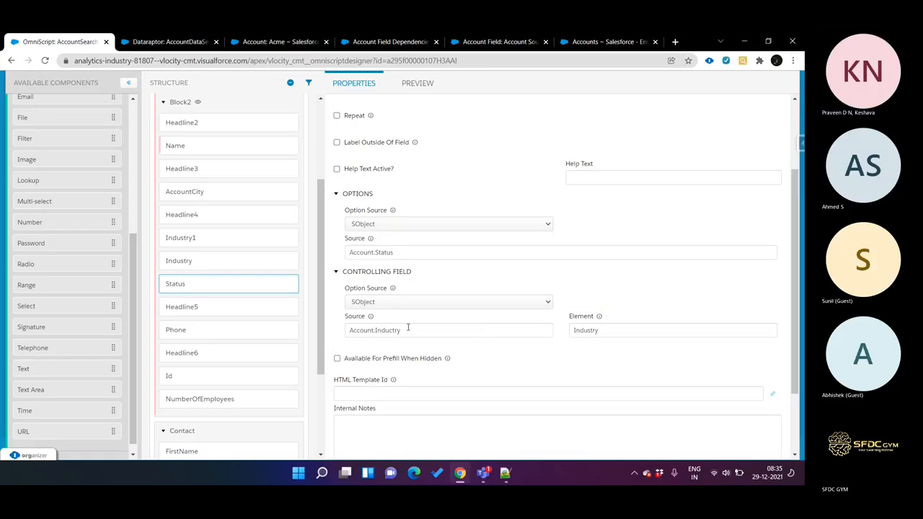
click(230, 265)
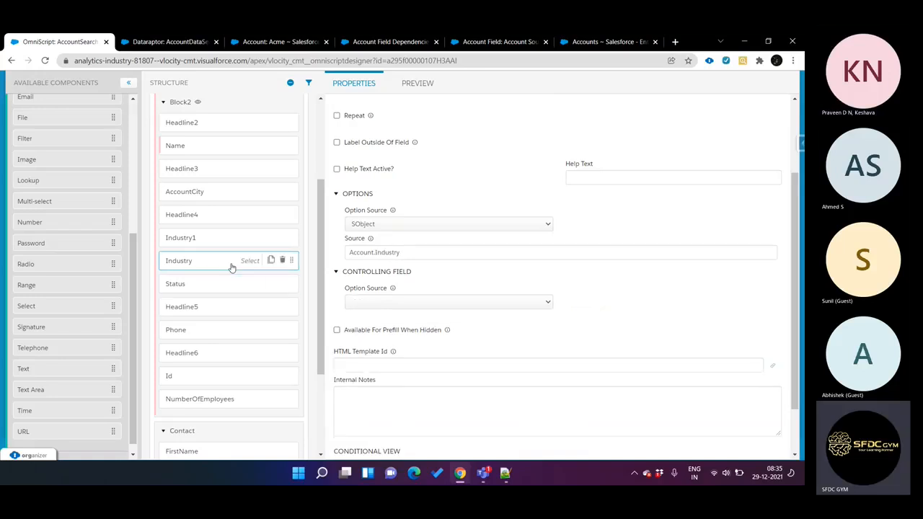
triple_click(404, 253)
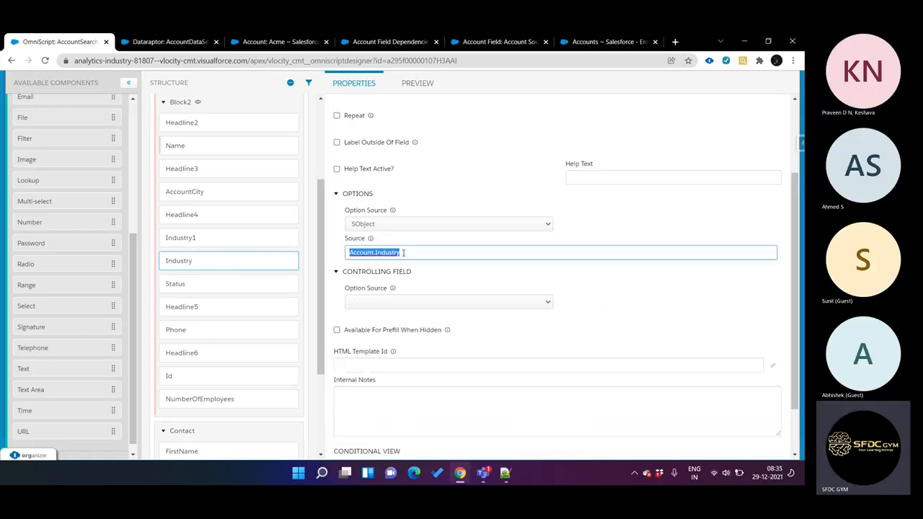
click(231, 288)
click(414, 331)
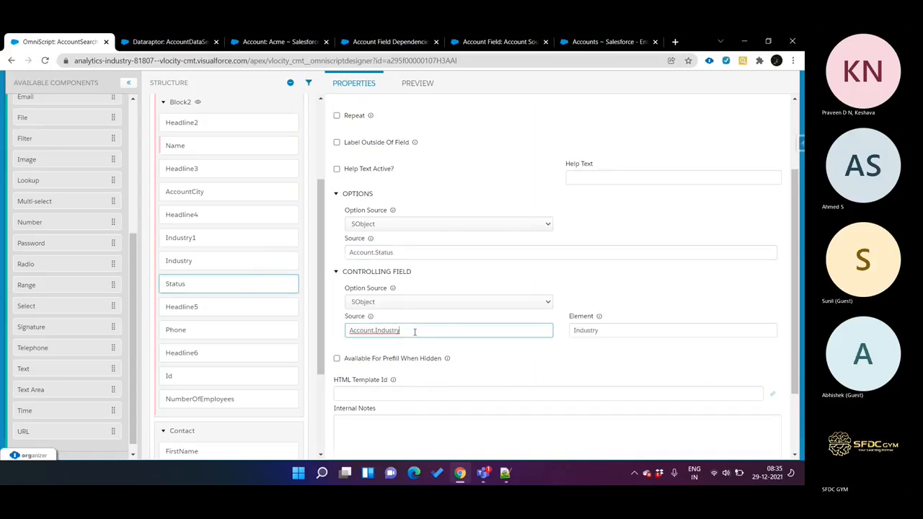
click(465, 345)
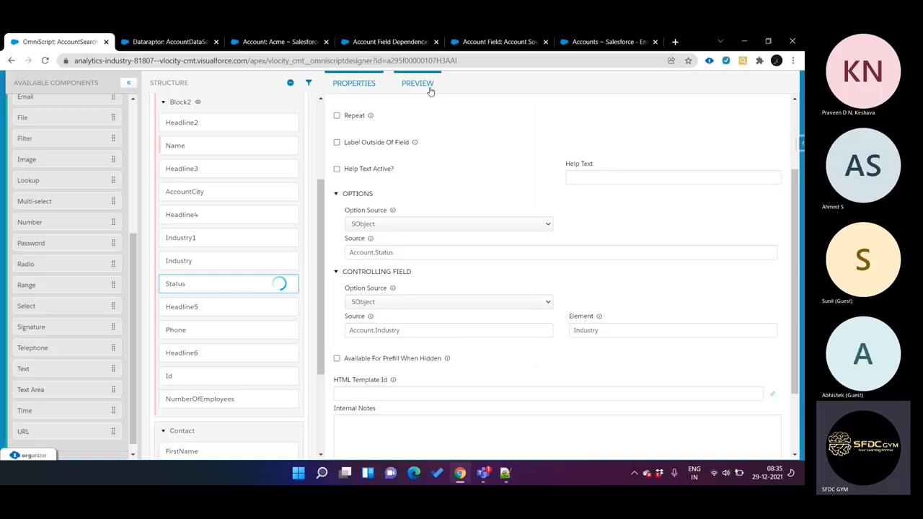
Step: Compare the Industry element's option source with the source and element of the Status element's controlling field
click(221, 264)
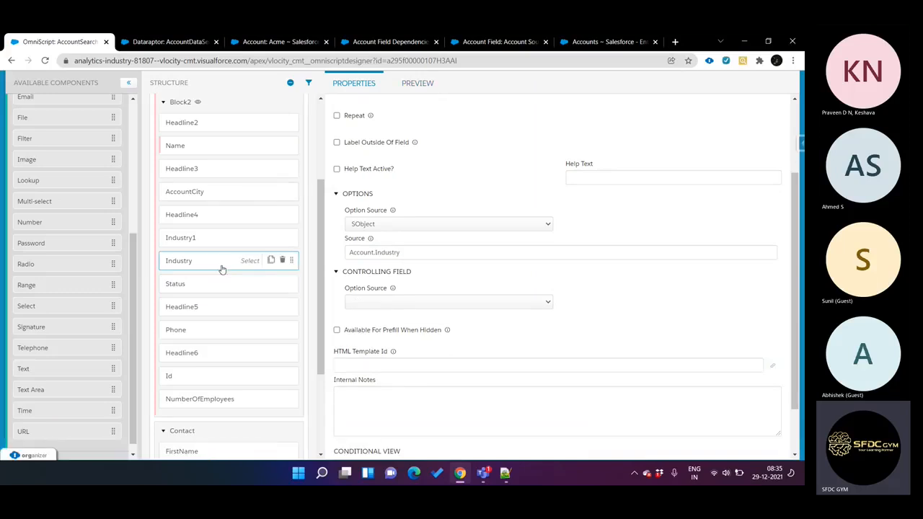
double_click(385, 252)
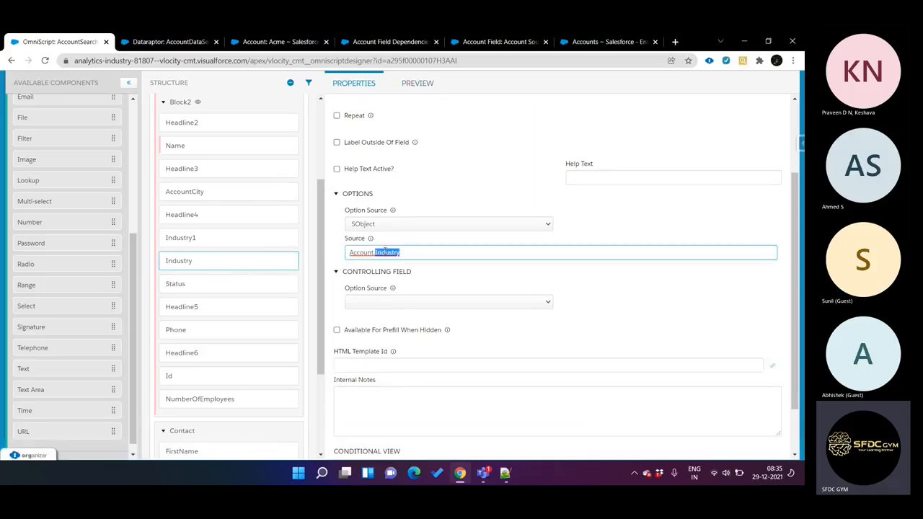
click(246, 285)
click(599, 331)
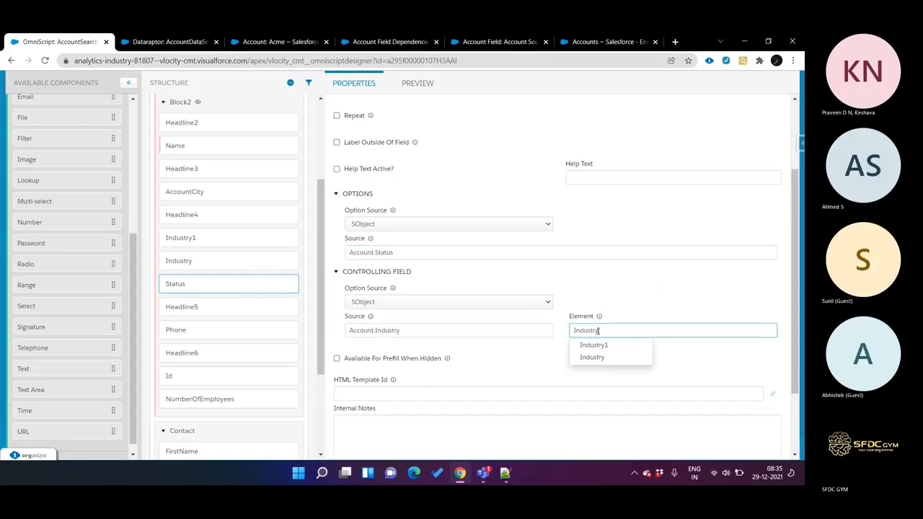
click(586, 297)
scroll(466, 221, up, 2)
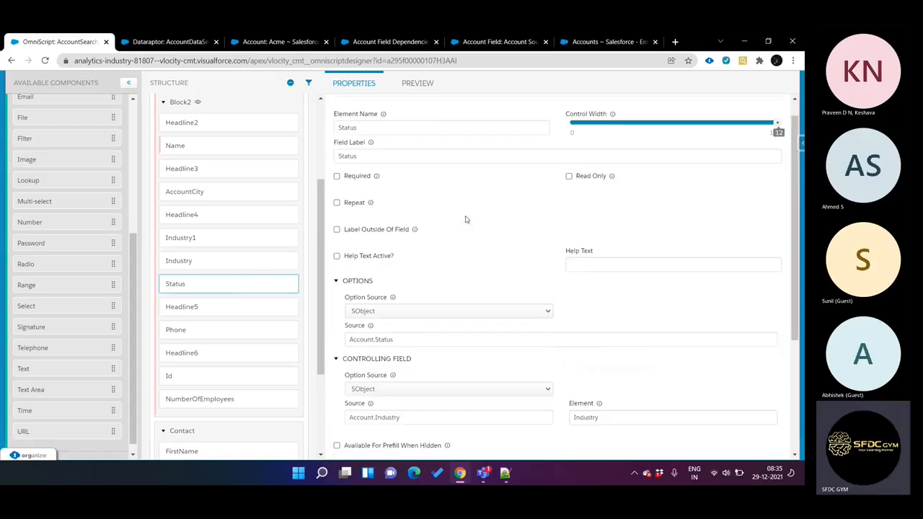
Step: Restart the OmniScript preview with cleared data and run the account search for Acme
click(419, 83)
click(775, 159)
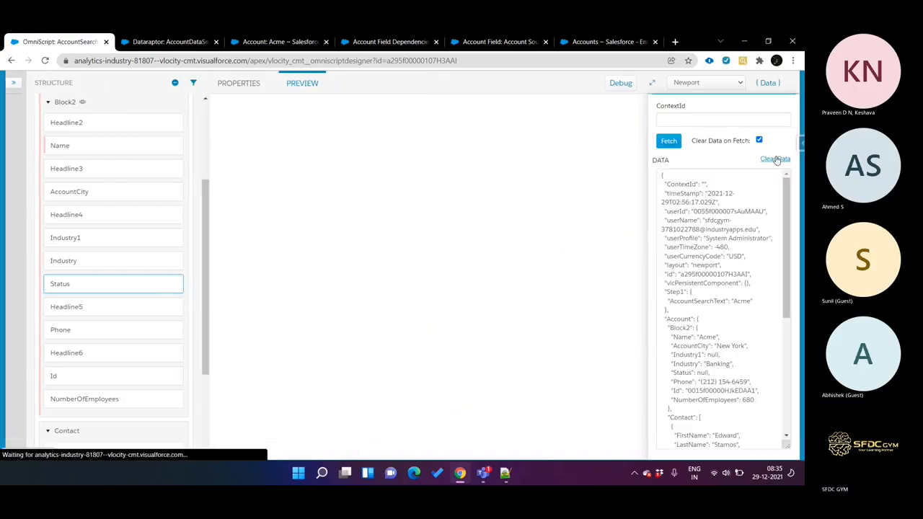
click(495, 141)
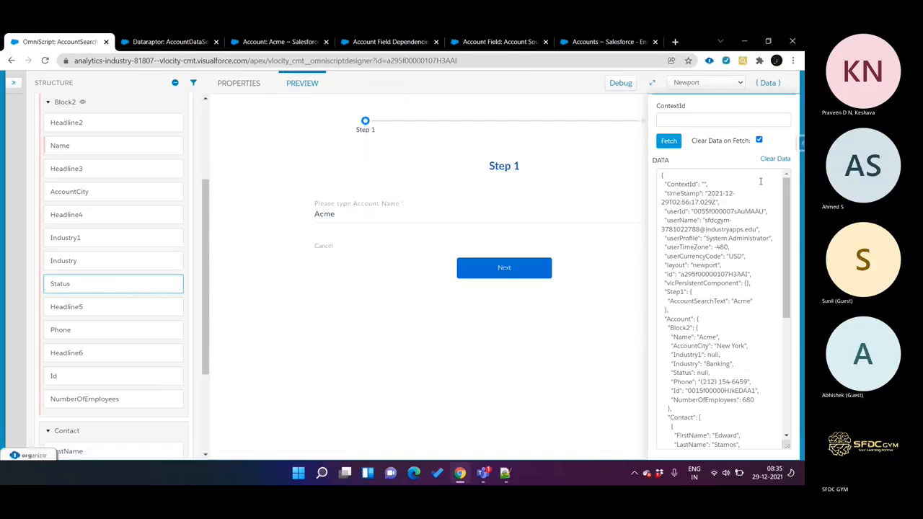
click(782, 161)
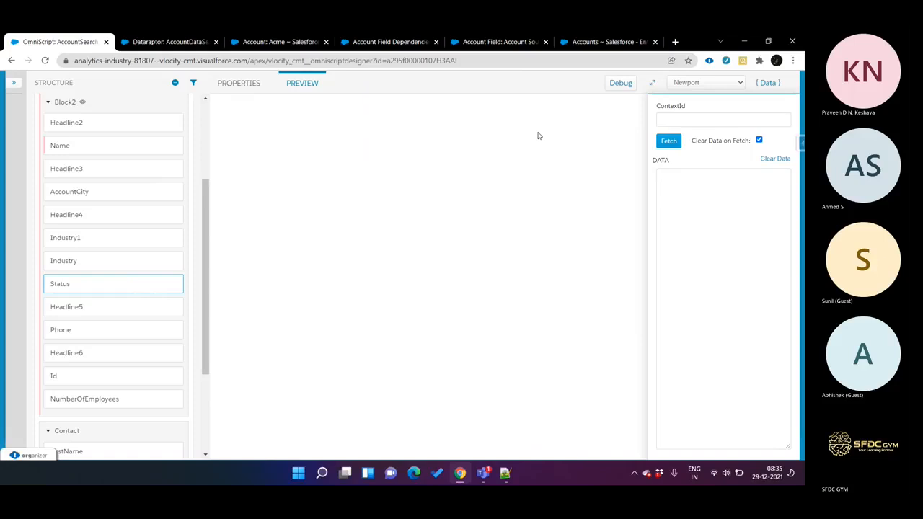
click(495, 141)
click(414, 216)
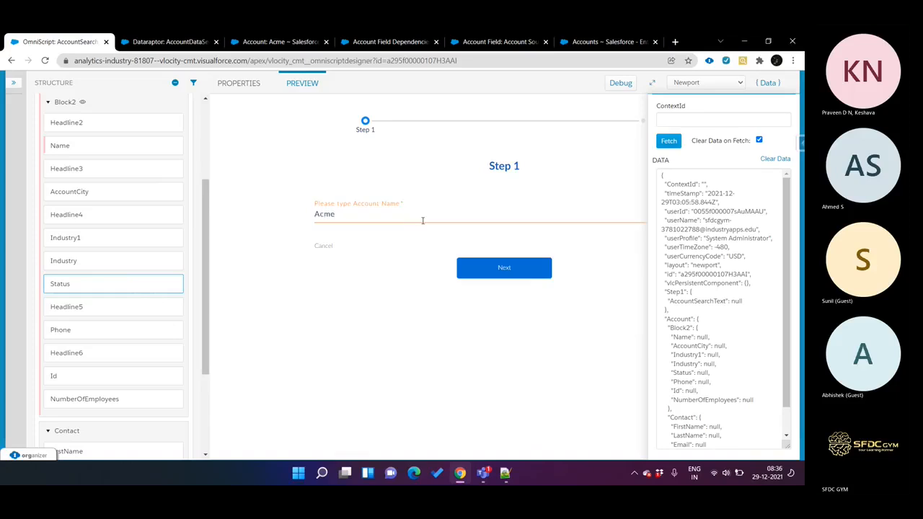
click(505, 265)
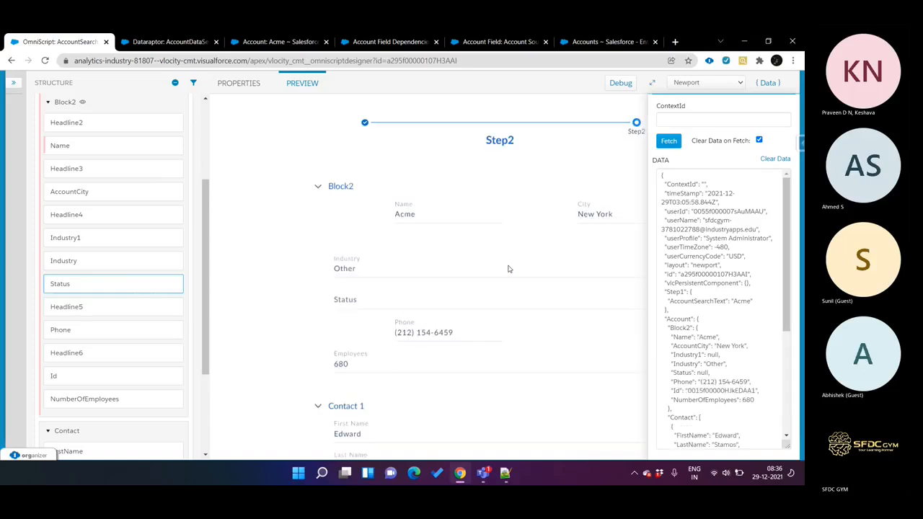
Step: Select Banking as the Industry in the previewed Block2 and check the options offered for Status
scroll(412, 251, down, 1)
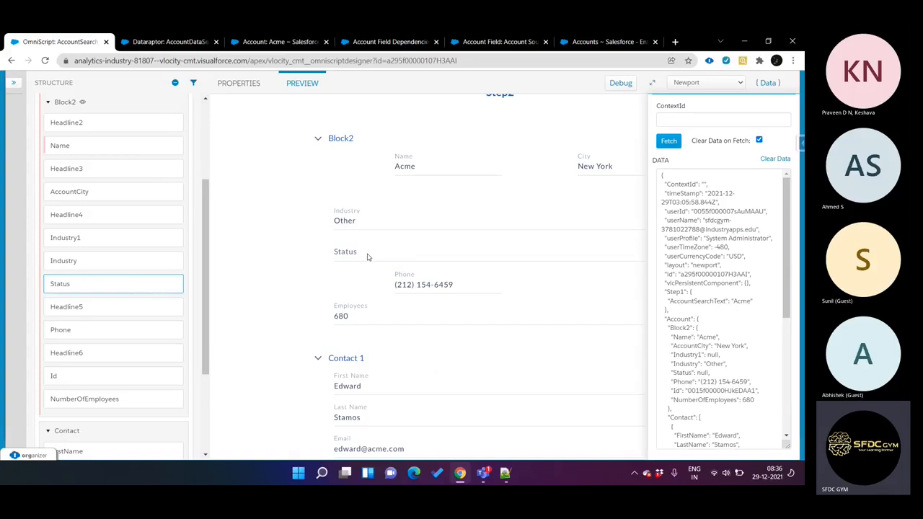
click(367, 257)
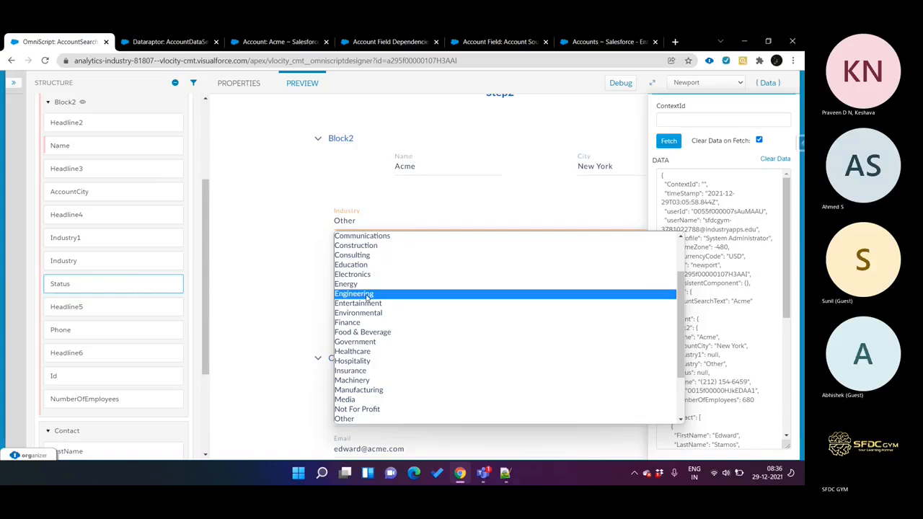
scroll(368, 294, down, 2)
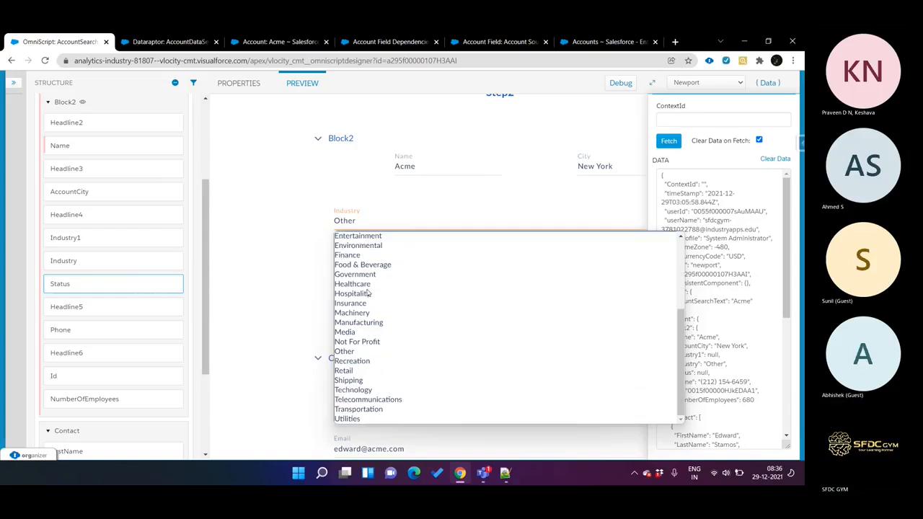
key(b)
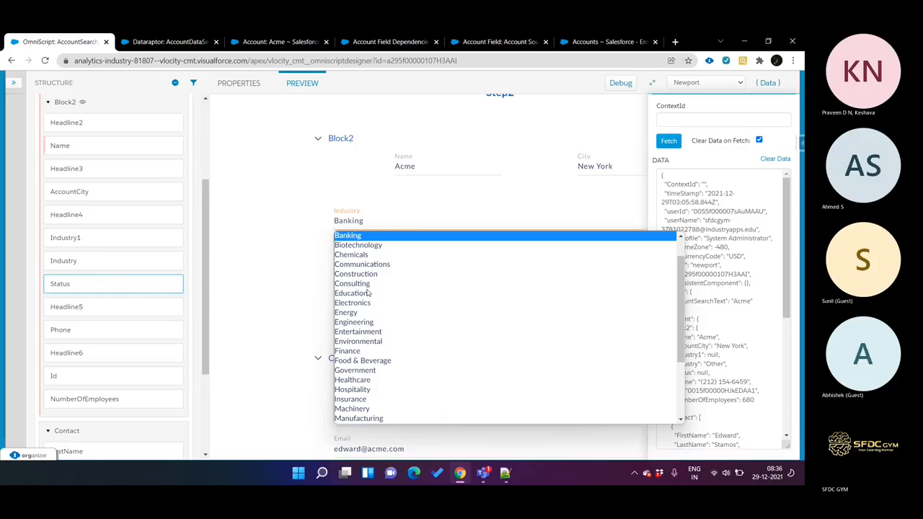
key(Return)
click(359, 258)
click(359, 258)
click(359, 258)
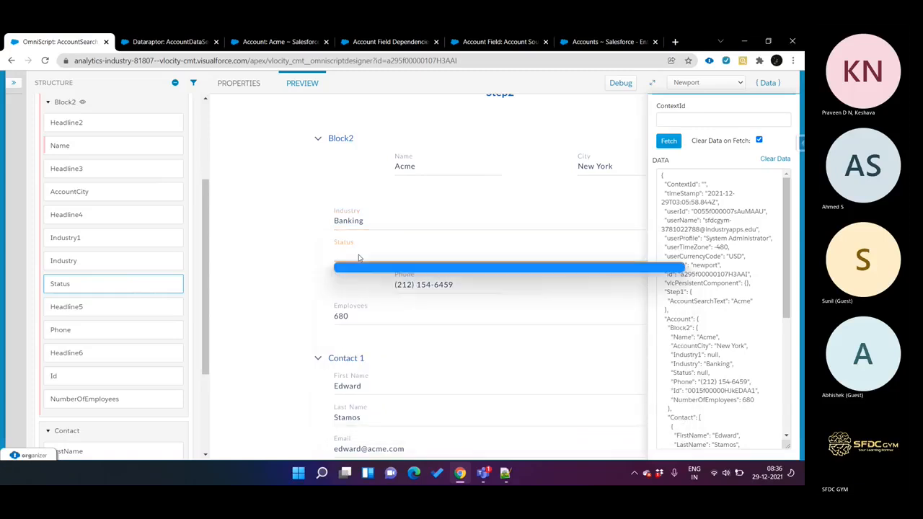
Step: Review the option source and source of the Status element's controlling field in its properties
click(128, 284)
scroll(416, 312, down, 1)
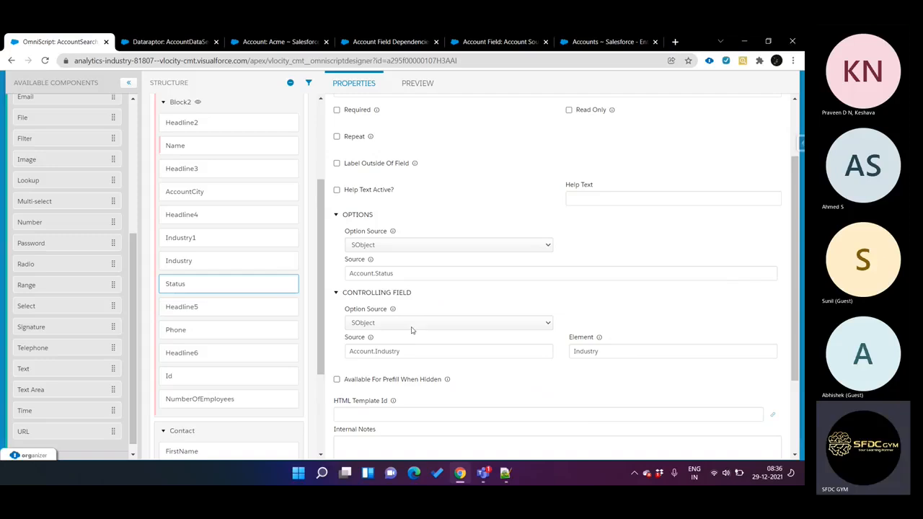
click(389, 324)
click(389, 324)
mouse_move(394, 308)
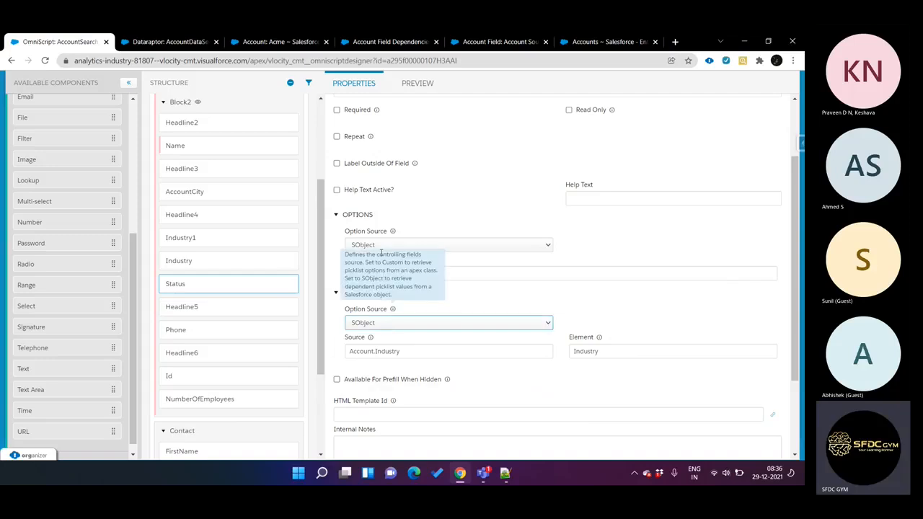
click(397, 352)
mouse_move(370, 339)
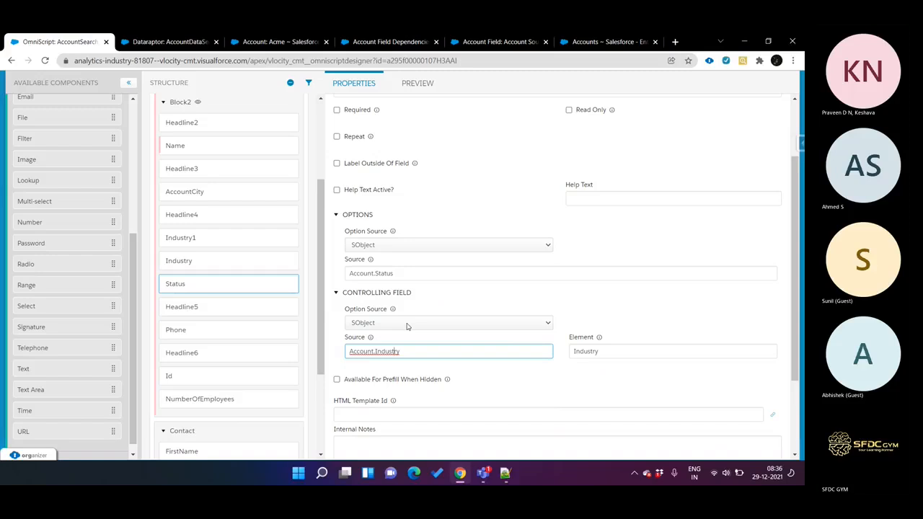
Step: Try Account.Status, copied from the Status element's options source, as the source of its controlling field
click(403, 276)
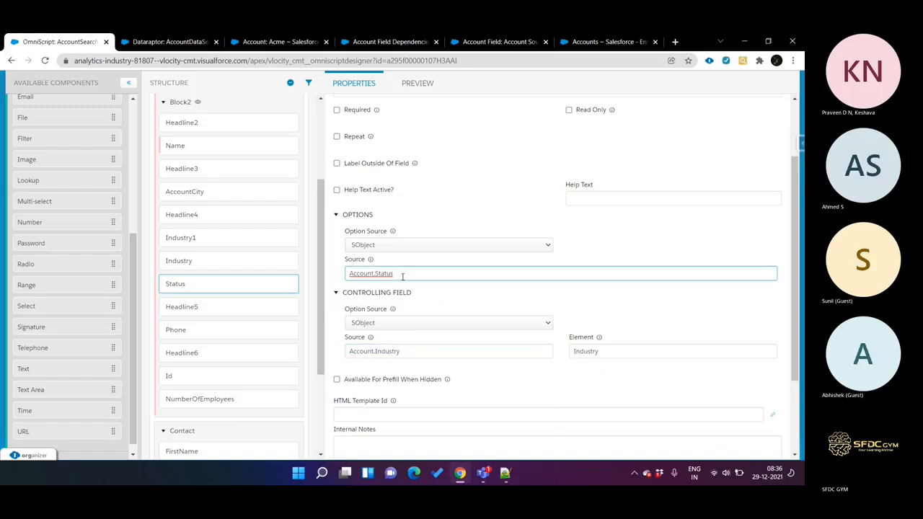
double_click(403, 275)
key(ctrl+c)
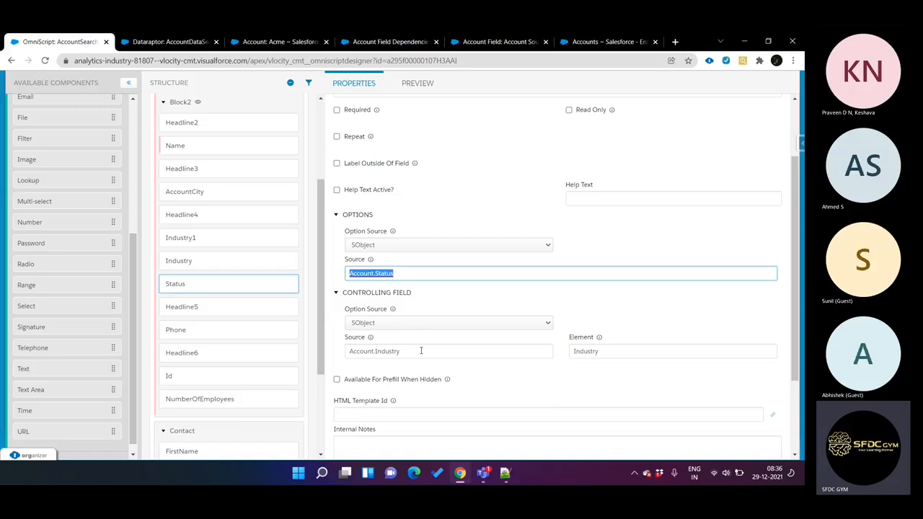
double_click(421, 350)
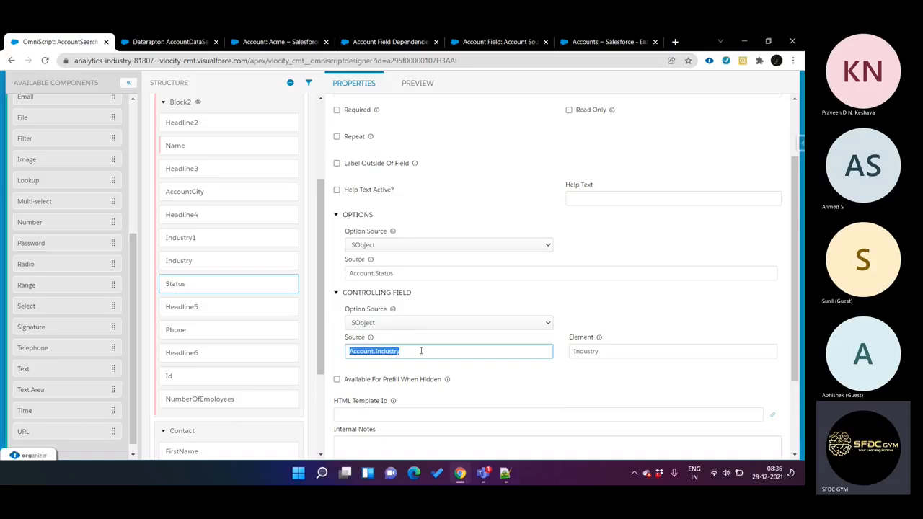
key(ctrl+v)
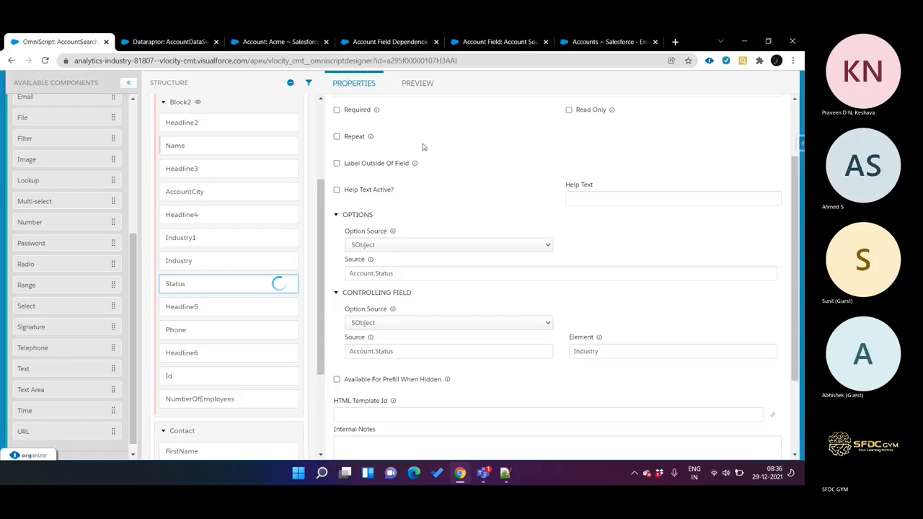
Step: Preview the OmniScript for Acme with the changed controlling source, select Banking as the Industry, and check the Status options
click(418, 83)
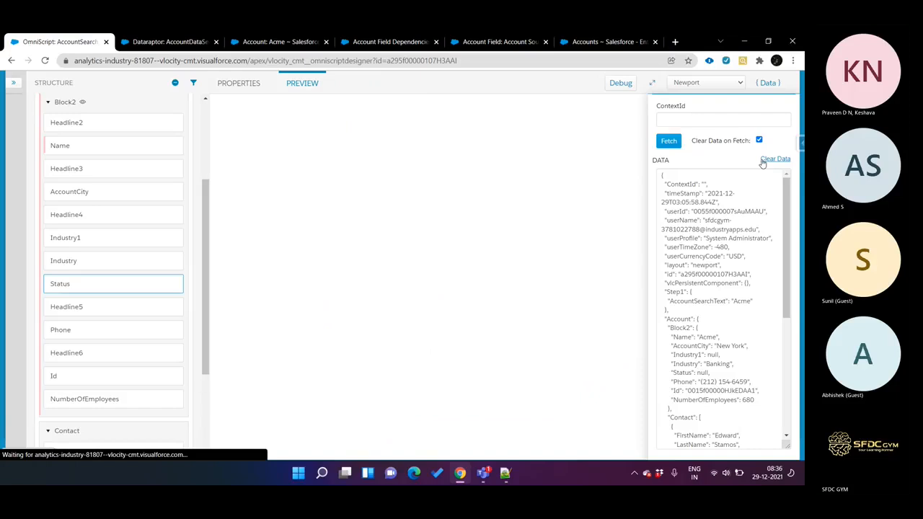
click(498, 141)
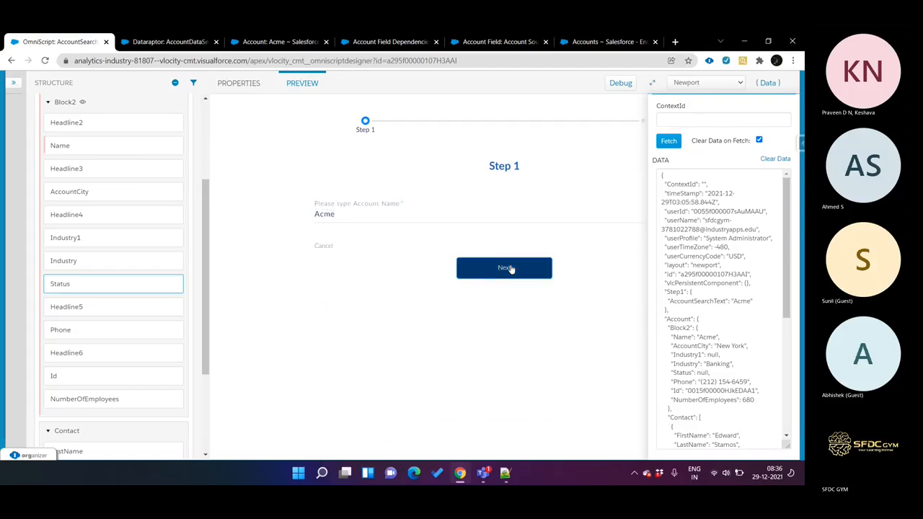
click(506, 268)
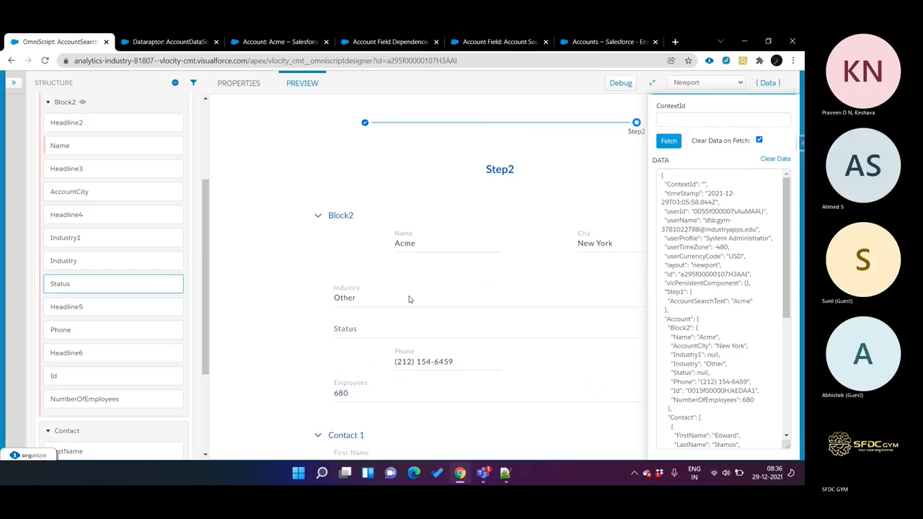
click(402, 334)
click(392, 303)
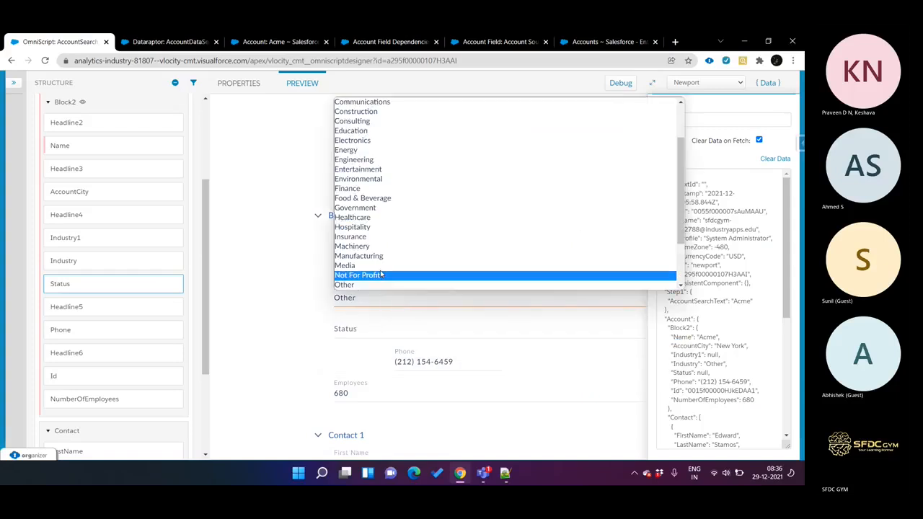
scroll(374, 207, down, 2)
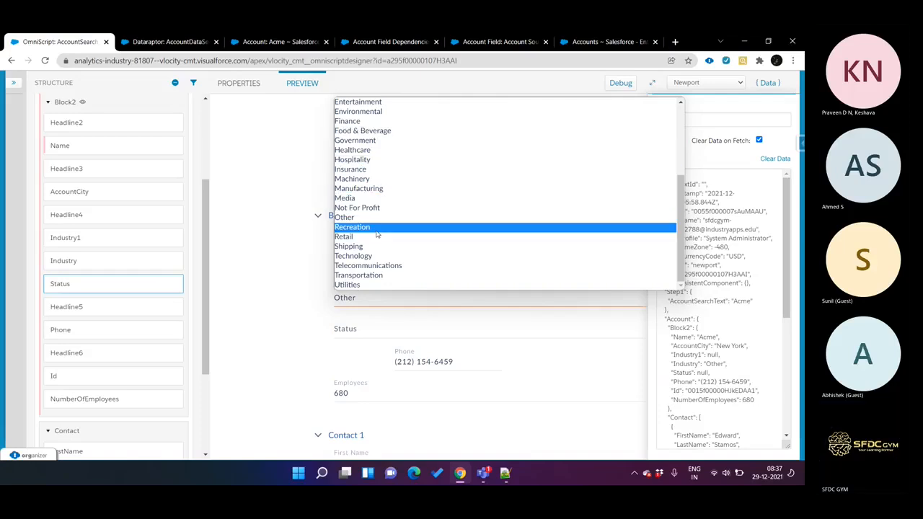
key(b)
key(Return)
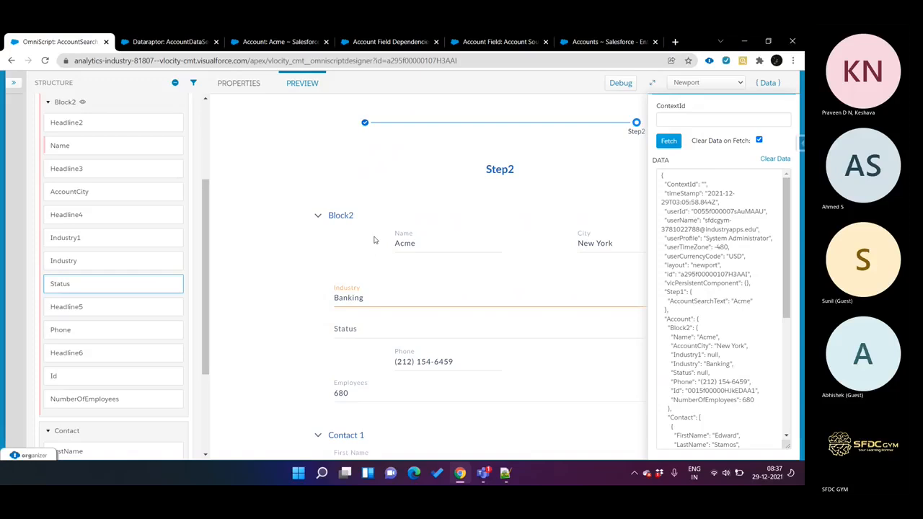
click(402, 329)
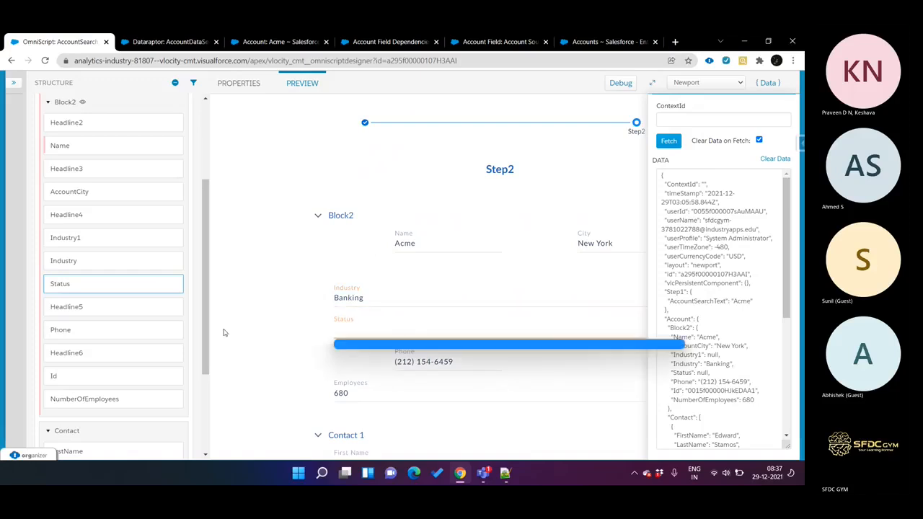
Step: Undo the last change to the source of the Status element's controlling field
click(120, 286)
click(121, 285)
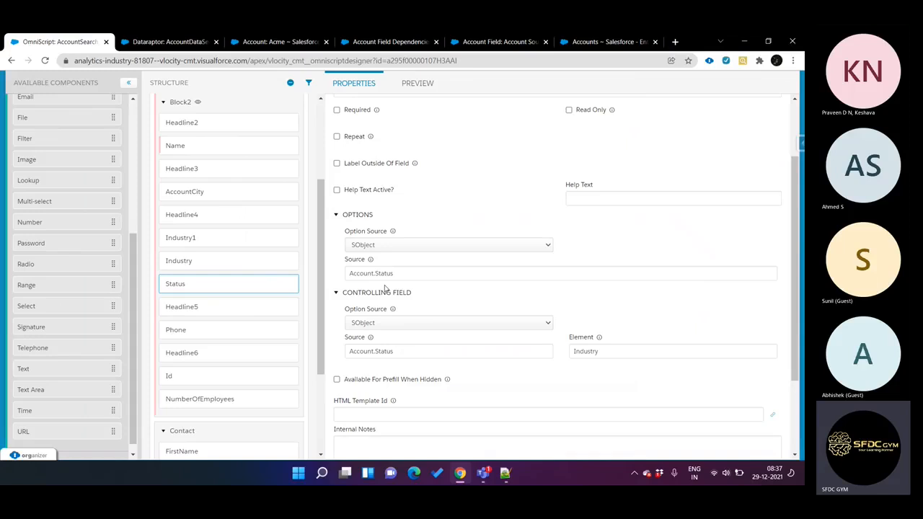
click(398, 353)
key(ctrl+z)
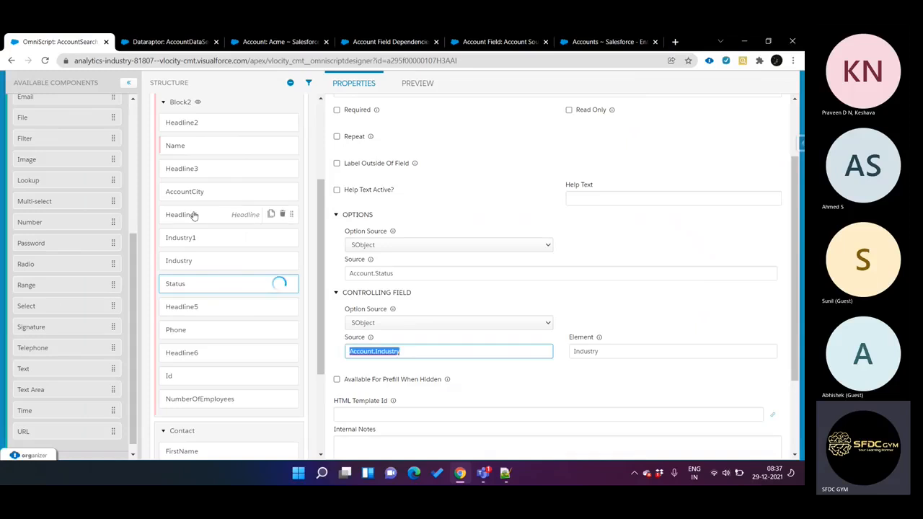
Step: Enable Fetch Picklist Values At Script Load in the OmniScript's Script Configuration
scroll(212, 180, up, 3)
click(200, 109)
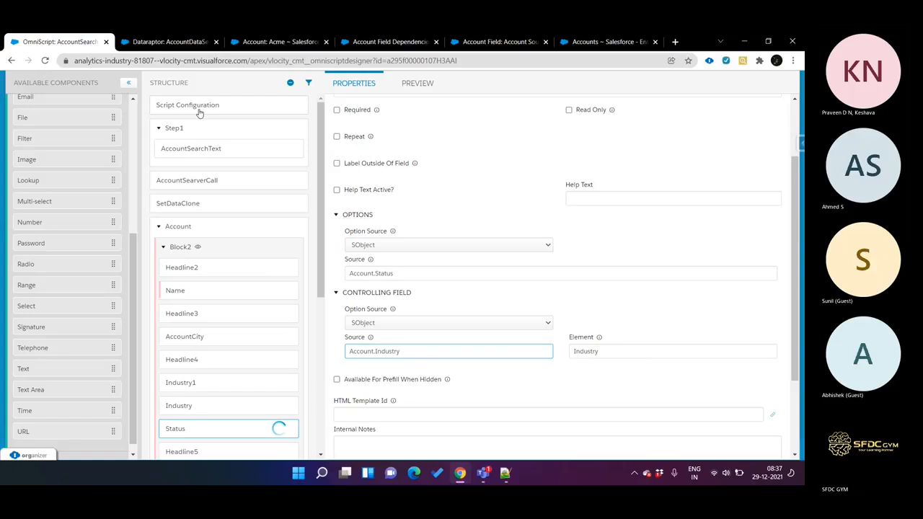
click(569, 149)
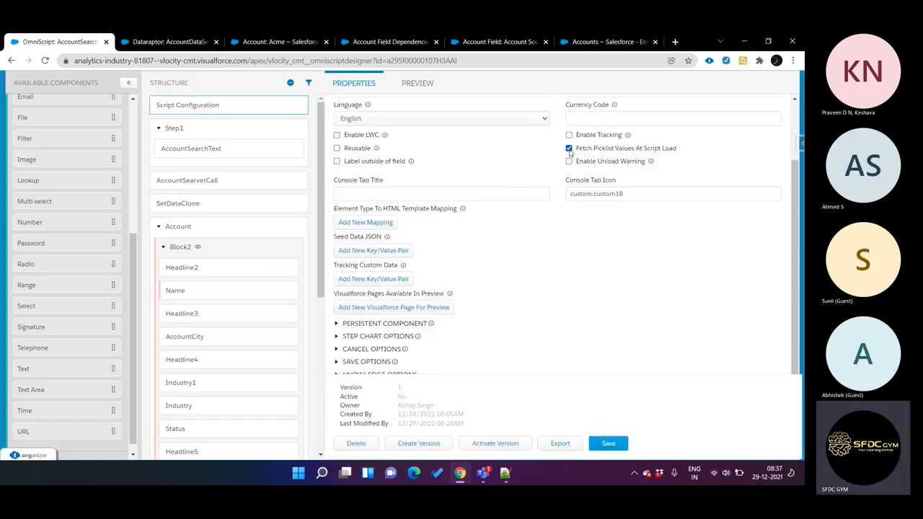
Step: Restart the OmniScript preview with cleared data and search for the account Acme
click(425, 86)
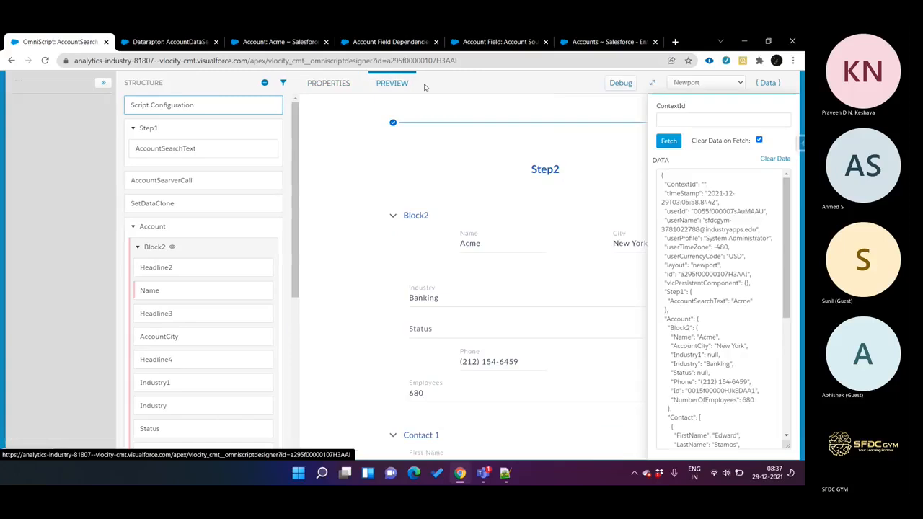
click(778, 159)
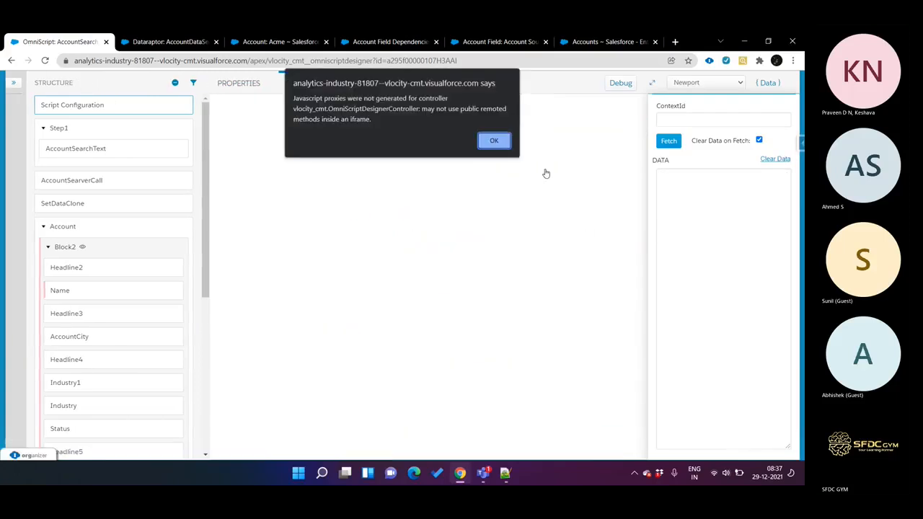
click(497, 141)
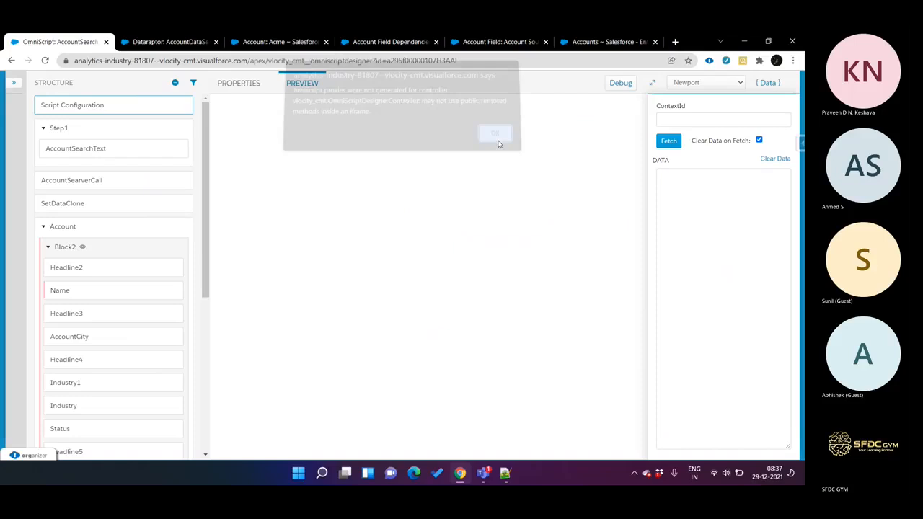
click(486, 141)
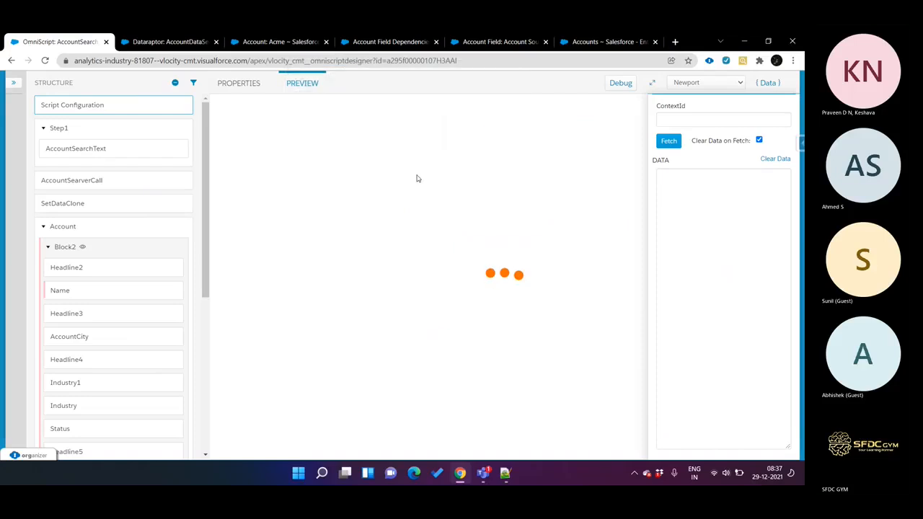
click(397, 213)
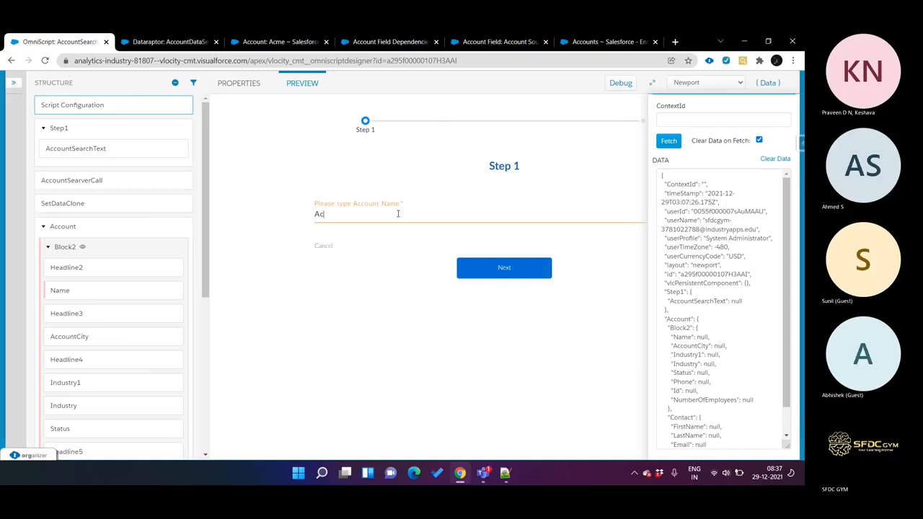
click(489, 265)
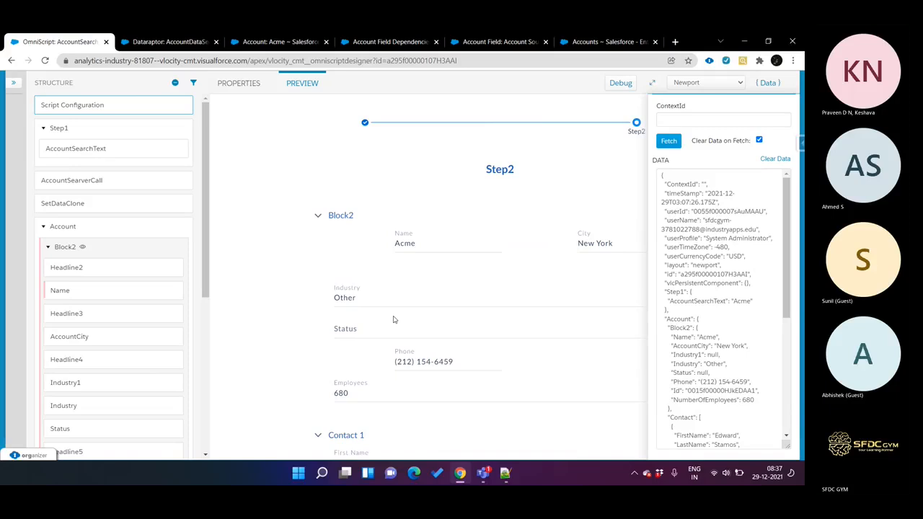
Step: Select Banking as the Industry in the preview and check the Status options and the data JSON
click(391, 308)
key(e)
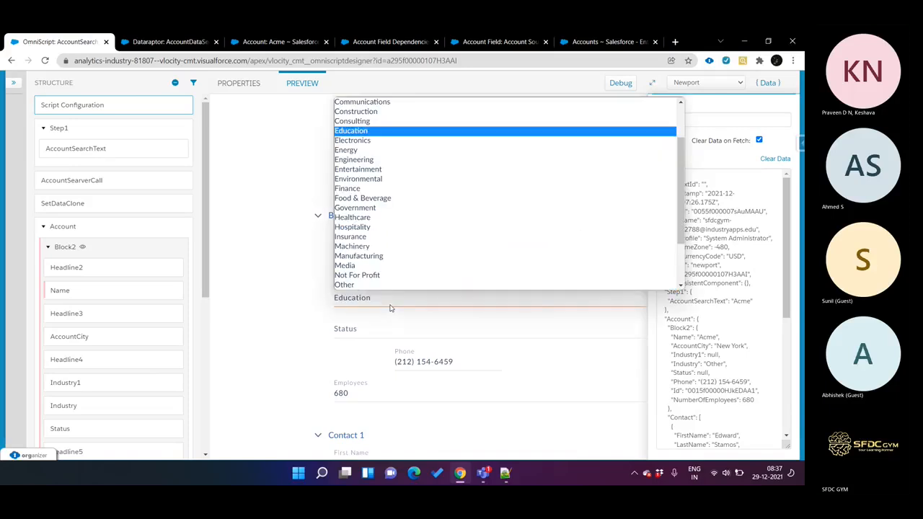
key(b)
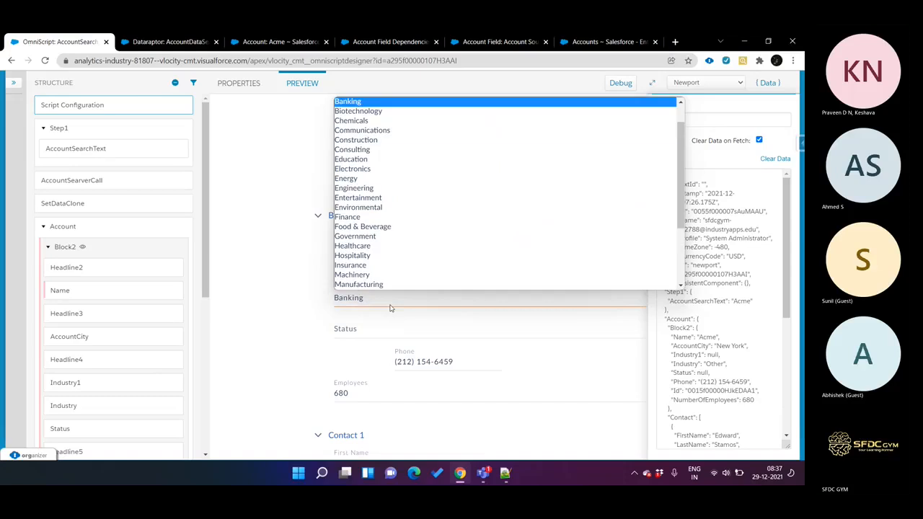
key(Return)
click(396, 334)
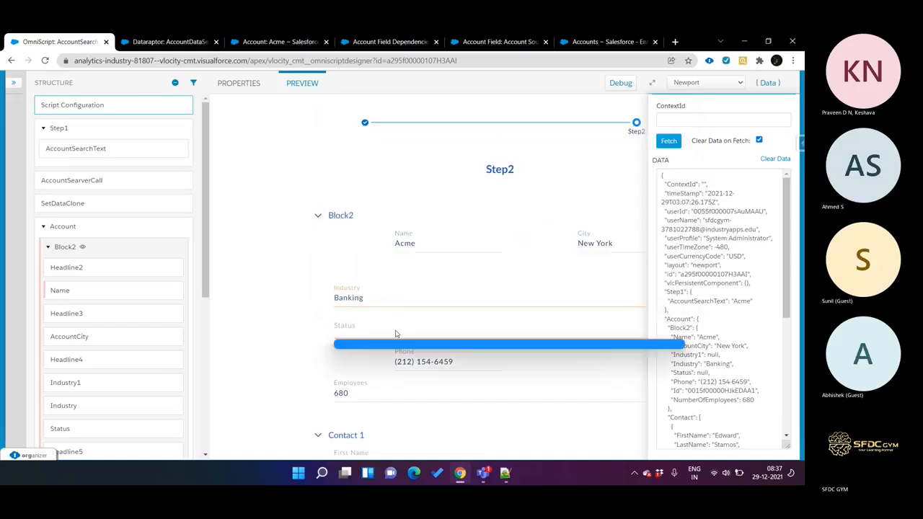
click(395, 334)
click(395, 334)
click(396, 334)
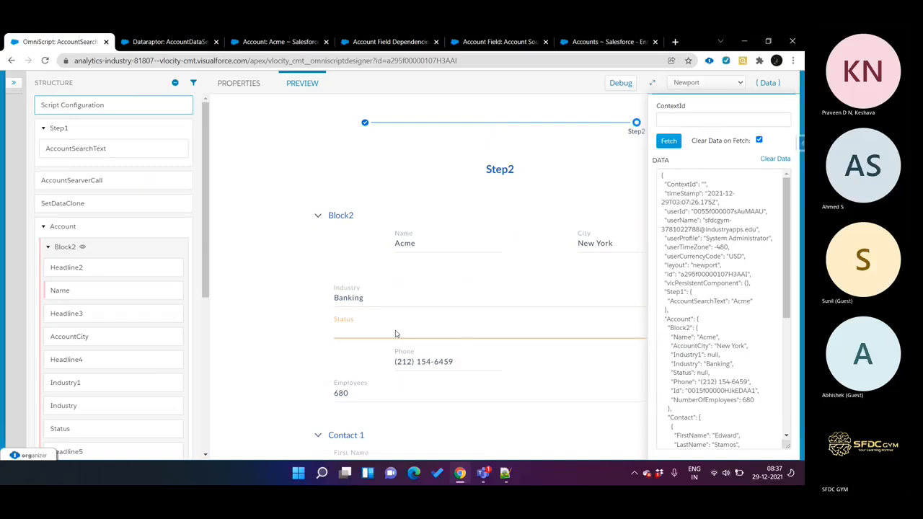
scroll(681, 361, down, 5)
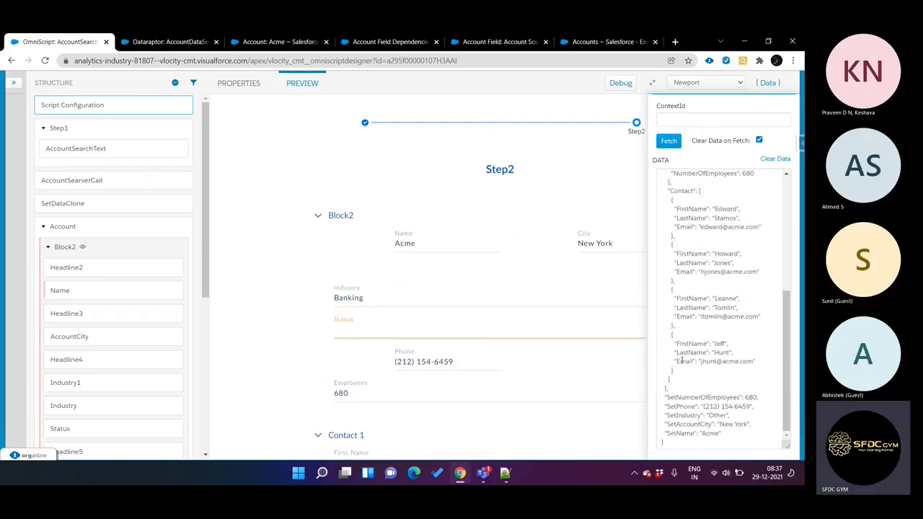
click(490, 331)
Step: Compare the option source and controlling field settings of the Status and Industry select elements
scroll(123, 313, down, 3)
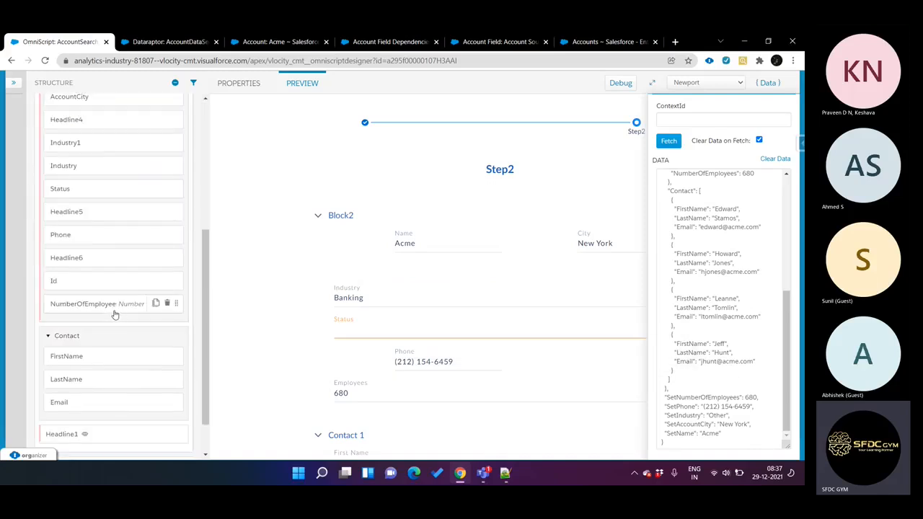
click(83, 189)
scroll(462, 357, down, 2)
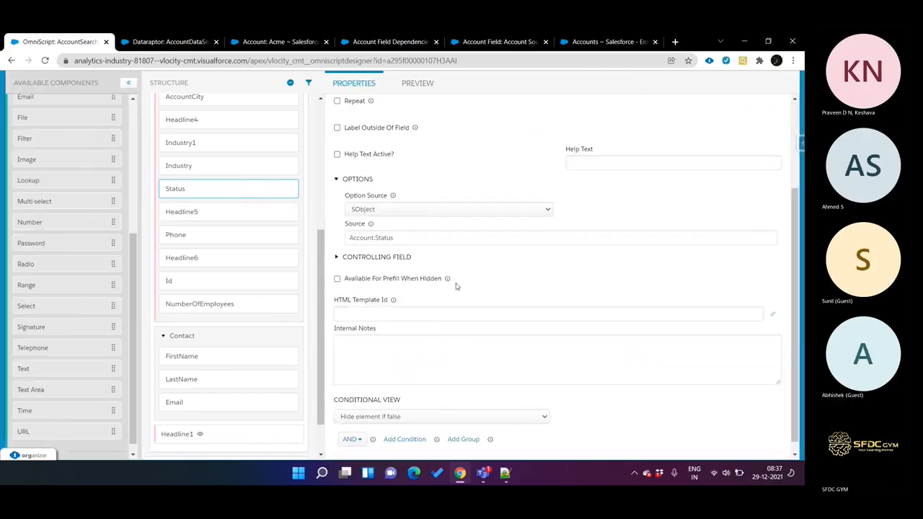
click(243, 171)
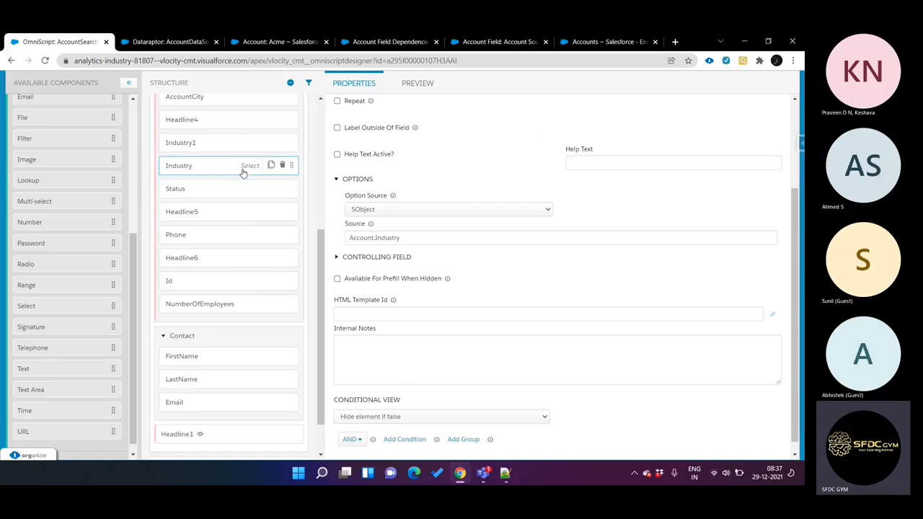
click(383, 256)
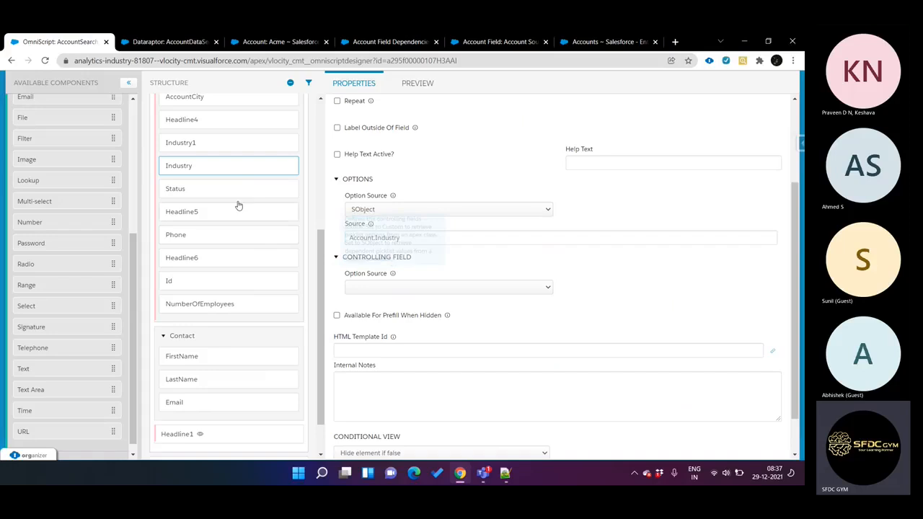
click(216, 191)
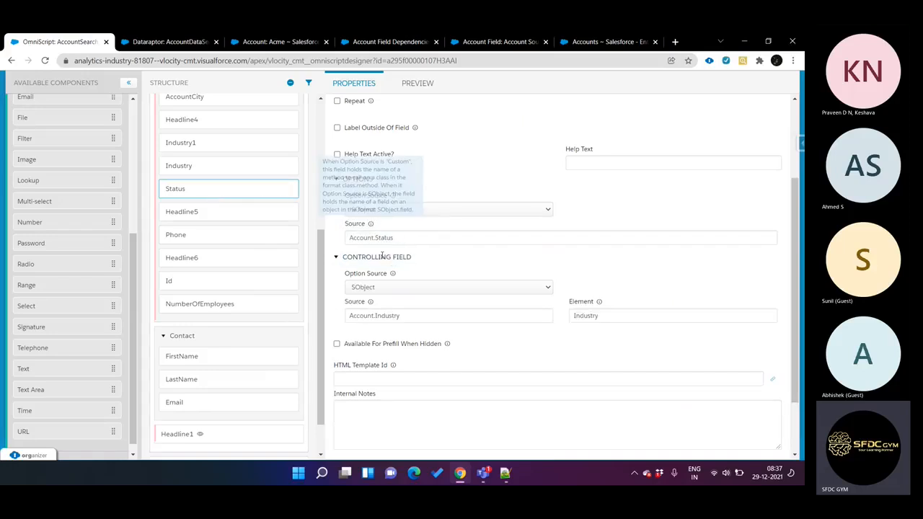
click(386, 288)
click(386, 289)
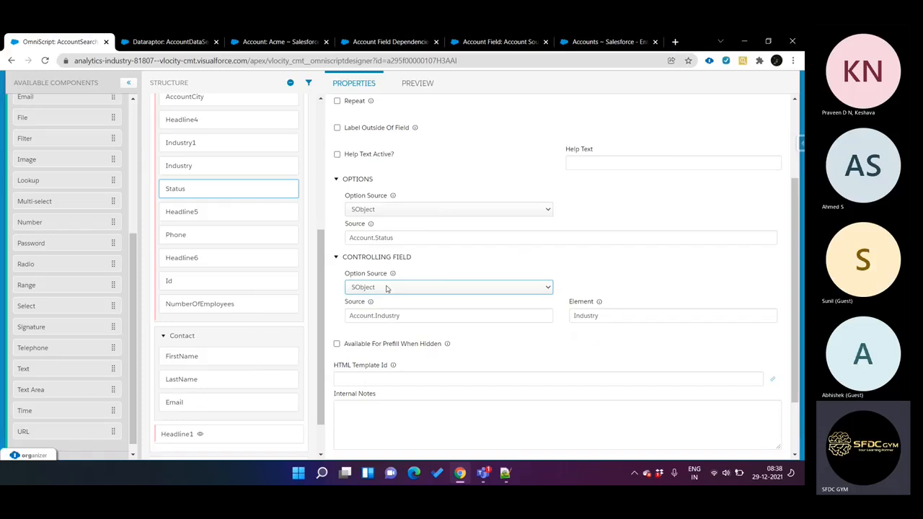
mouse_move(370, 303)
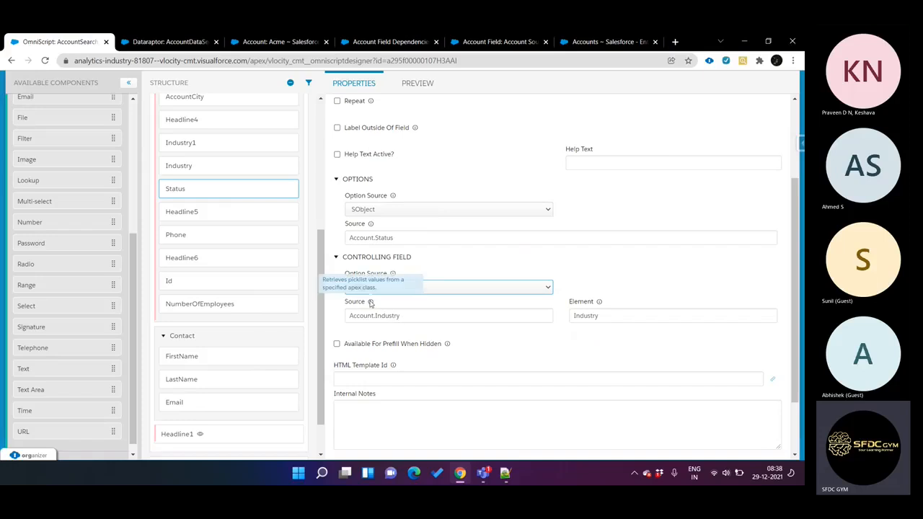
click(392, 310)
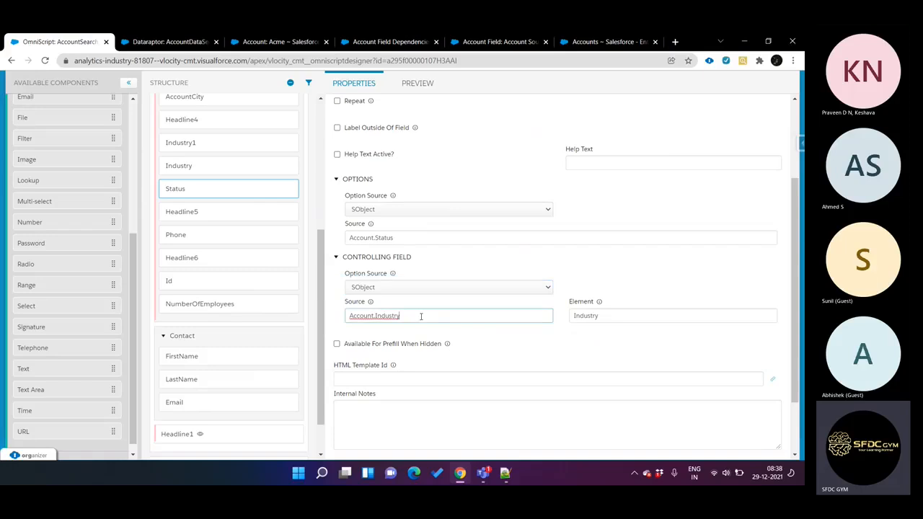
click(606, 312)
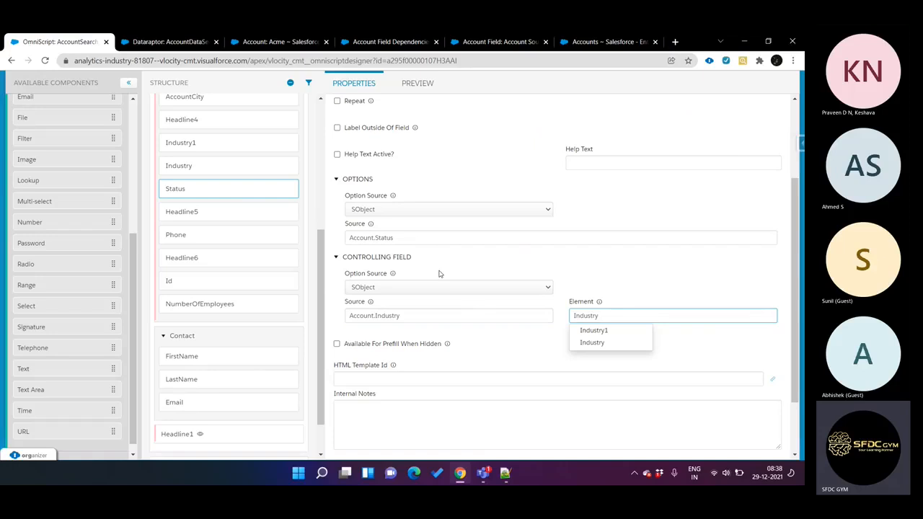
Step: Enable Available For Prefill When Hidden for the Status element
click(417, 240)
scroll(454, 195, up, 2)
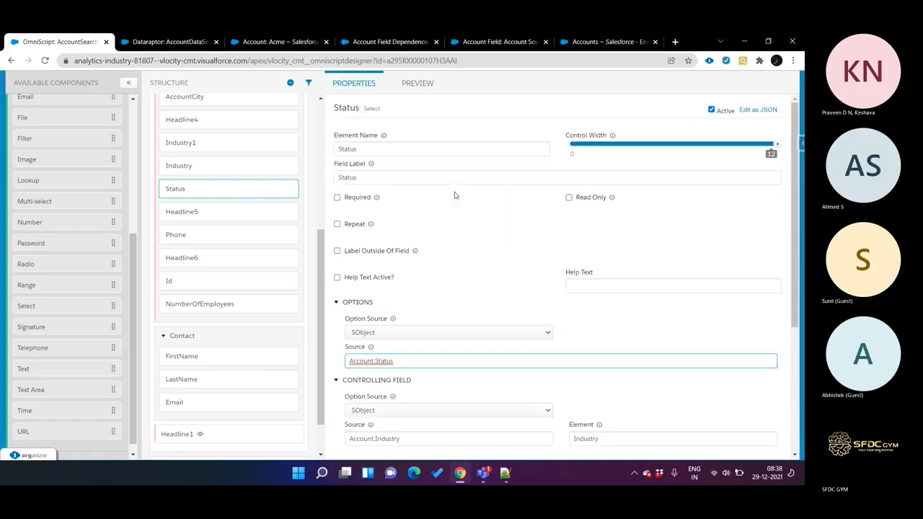
scroll(454, 195, down, 3)
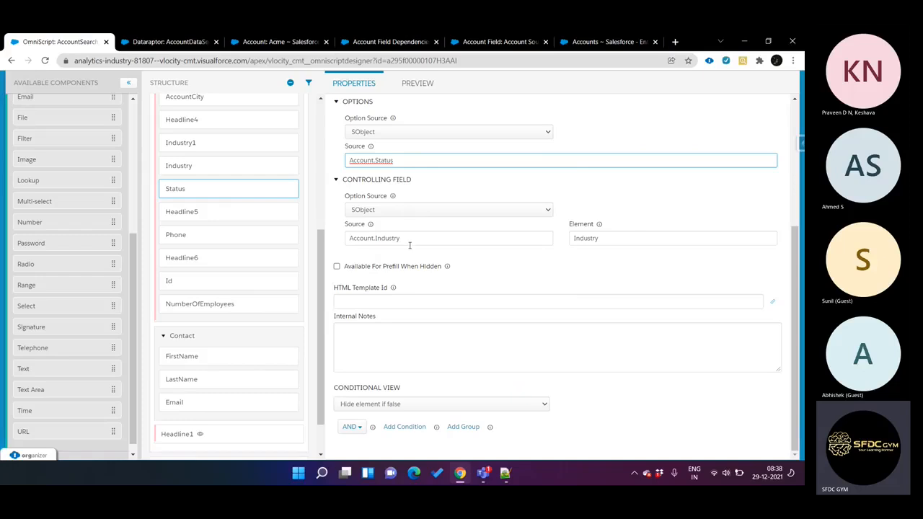
click(400, 267)
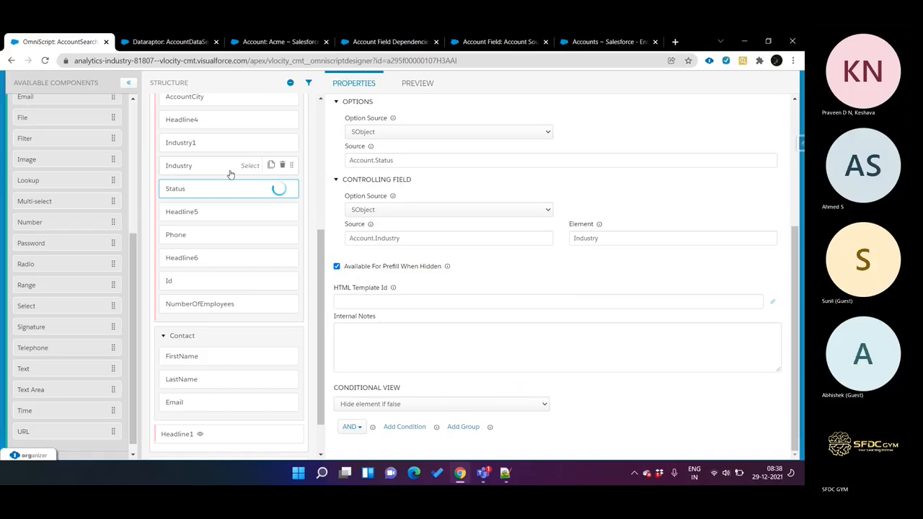
Step: Preview the OmniScript again with the data cleared and look up the account Acme
click(420, 89)
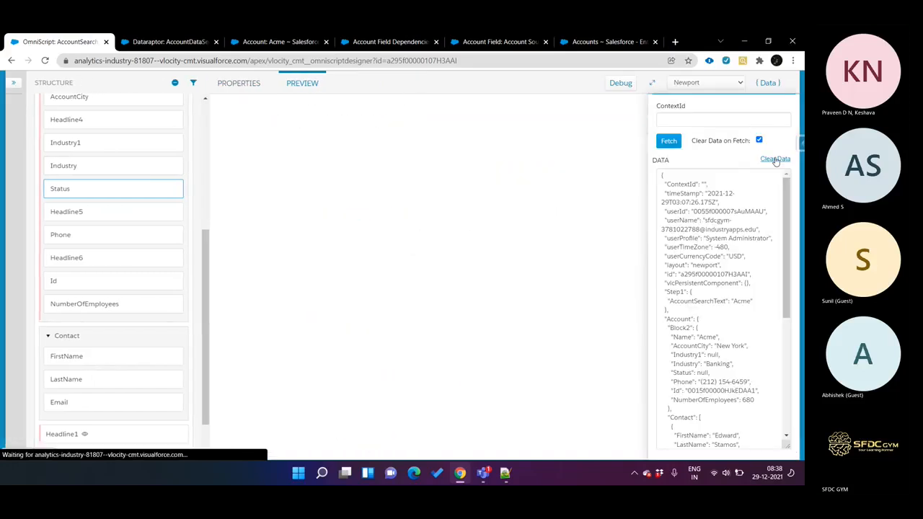
click(776, 160)
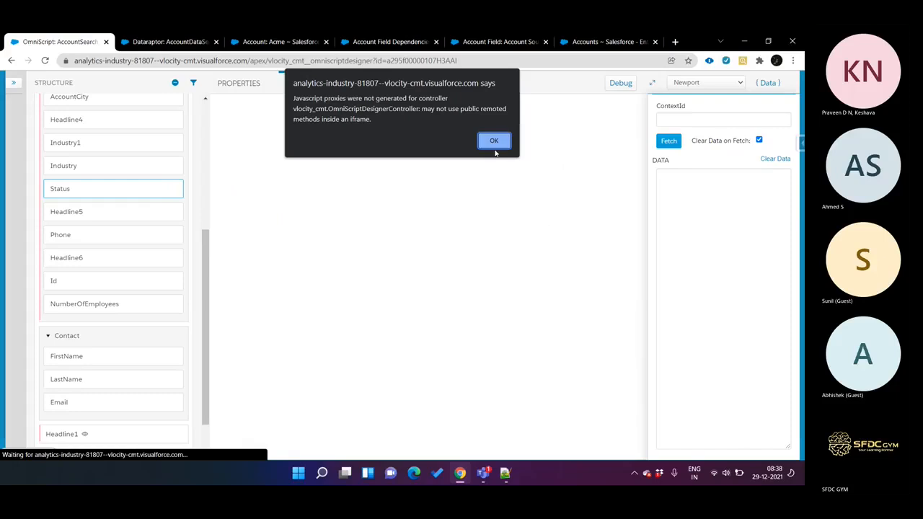
click(494, 142)
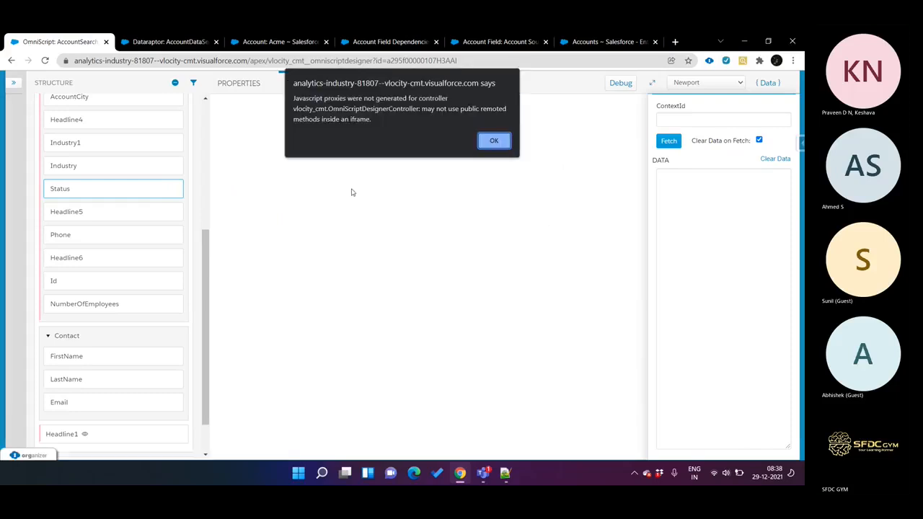
click(494, 142)
click(404, 223)
text(A)
click(485, 273)
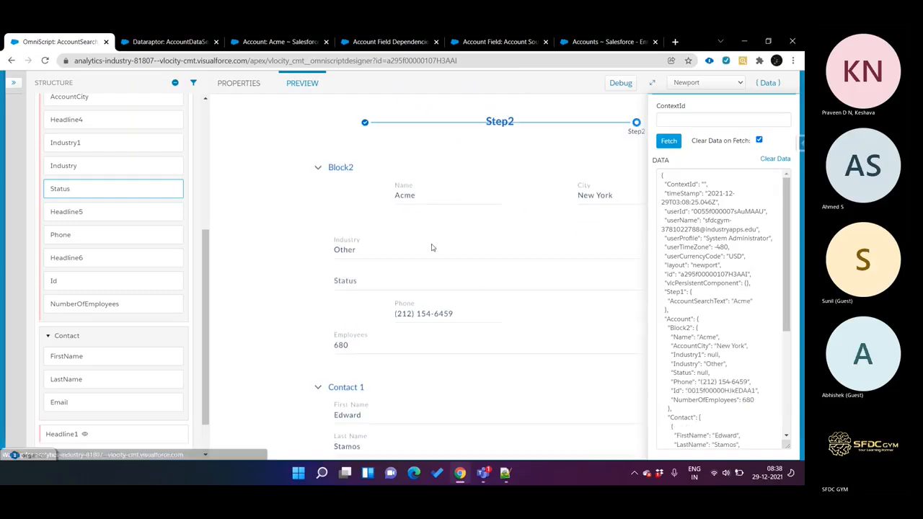
Step: Set the previewed Industry to Banking, check the Status options, and hide the data JSON
click(393, 295)
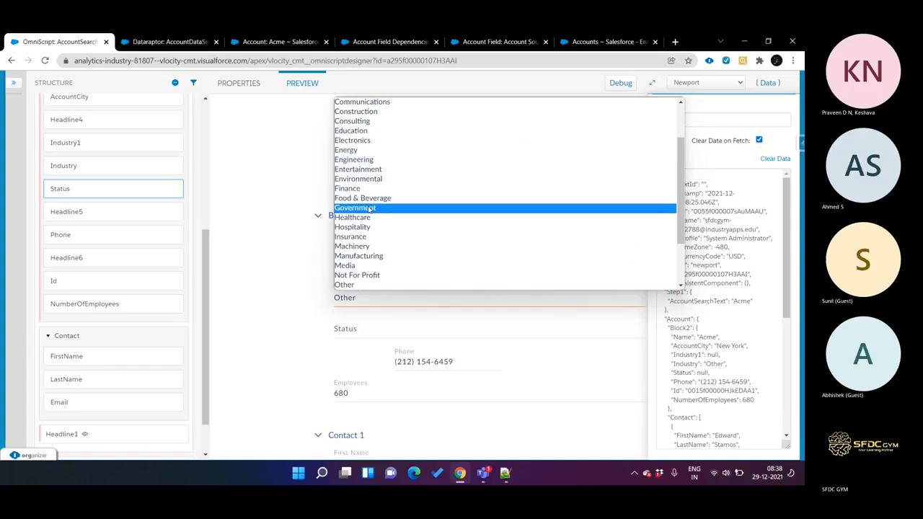
key(n)
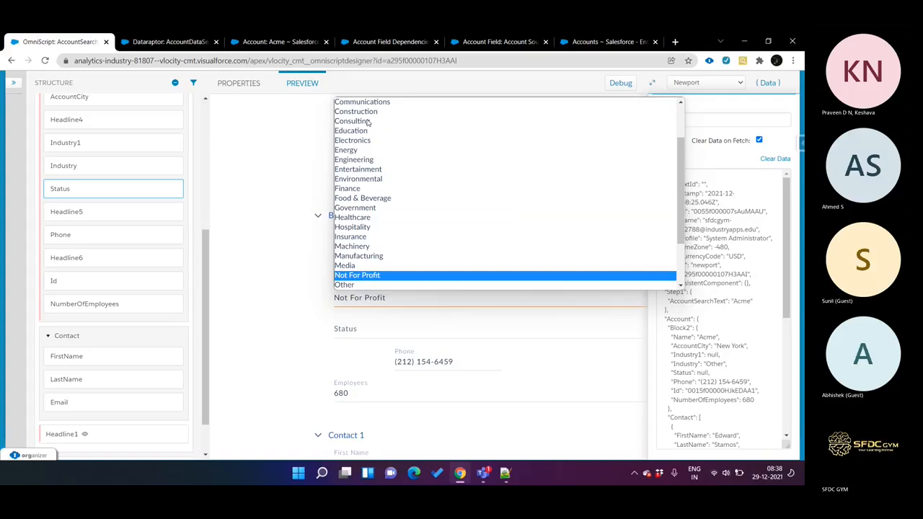
scroll(368, 122, up, 2)
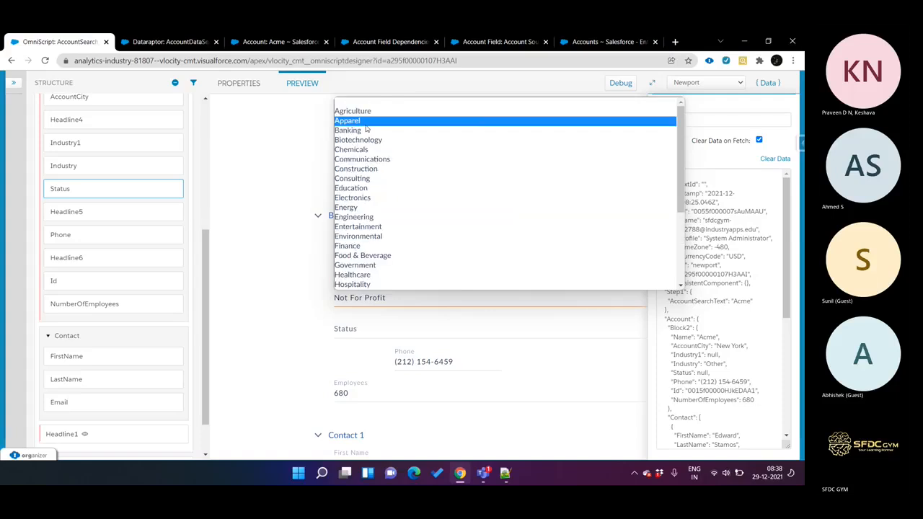
click(365, 130)
click(390, 336)
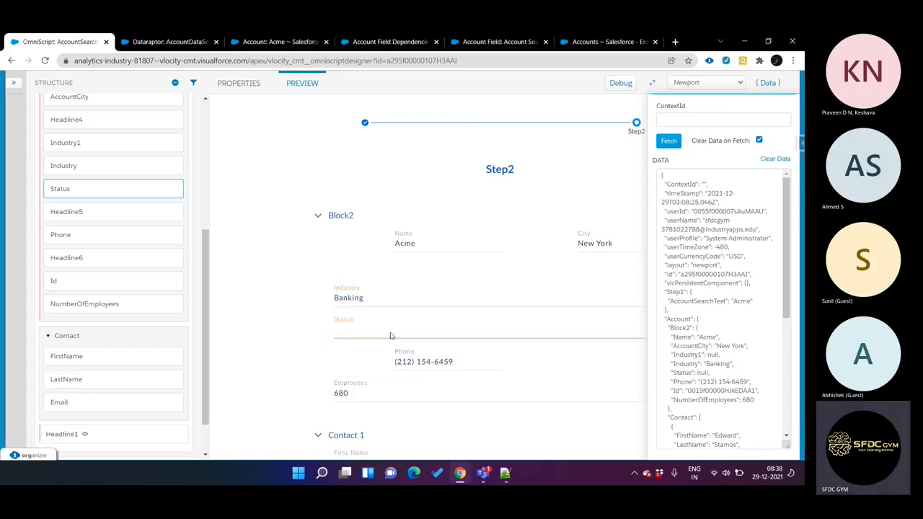
click(767, 83)
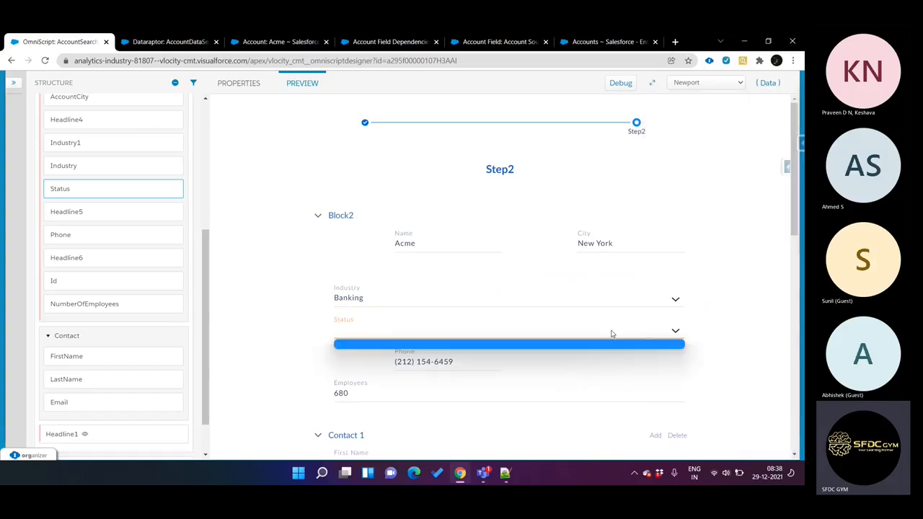
Step: Review the Status element's option source and its controlling field's source and element settings
click(116, 195)
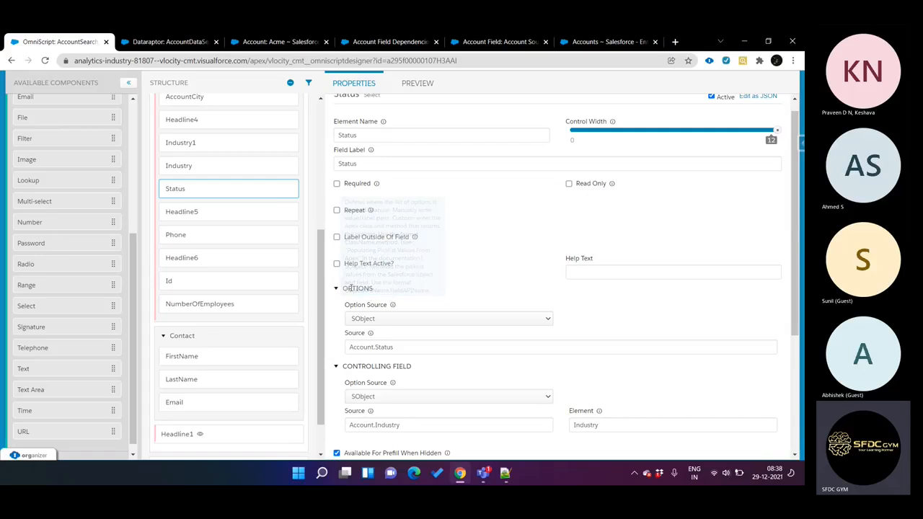
click(376, 318)
click(381, 321)
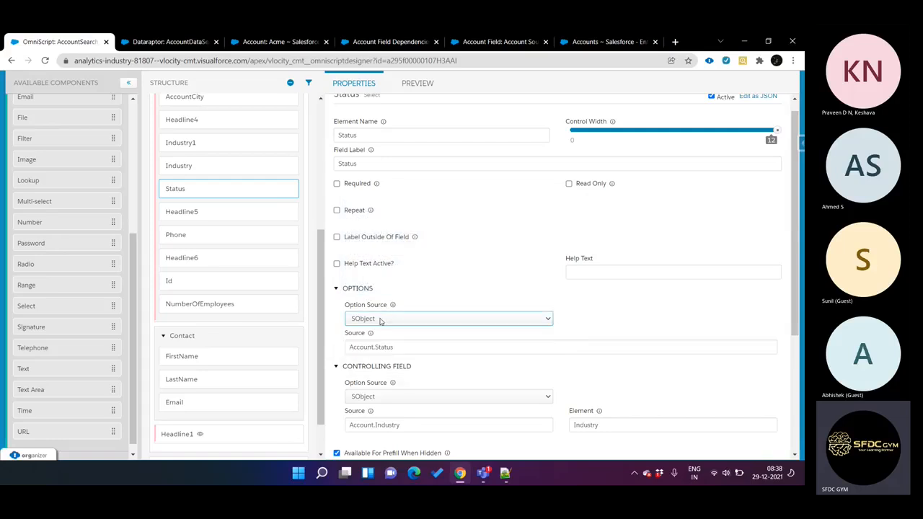
scroll(397, 347, down, 2)
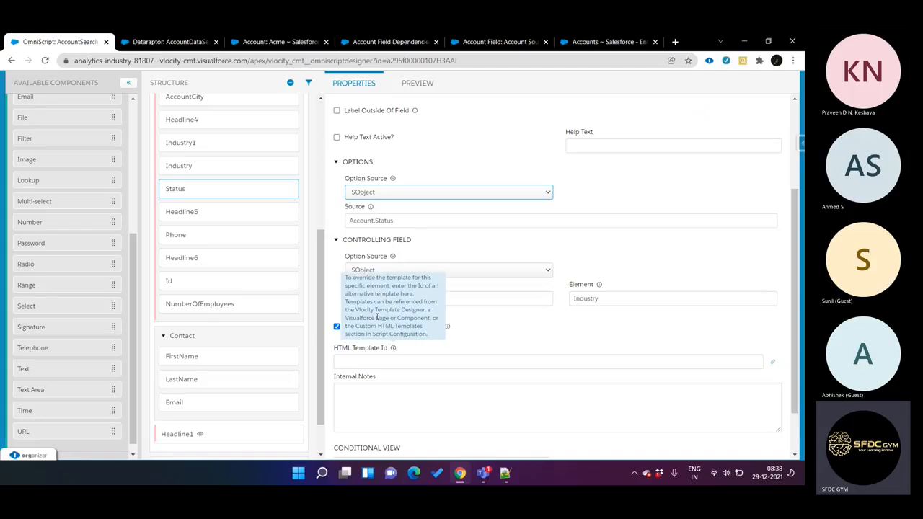
click(428, 299)
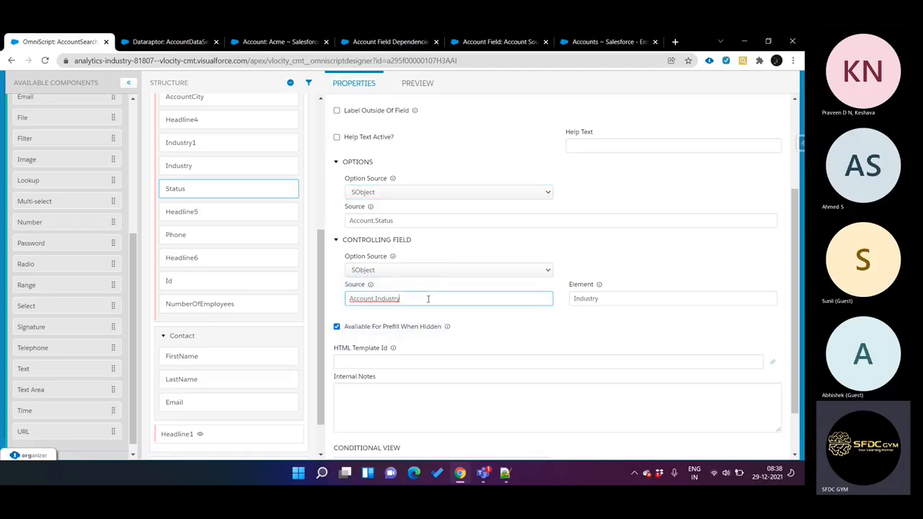
click(395, 269)
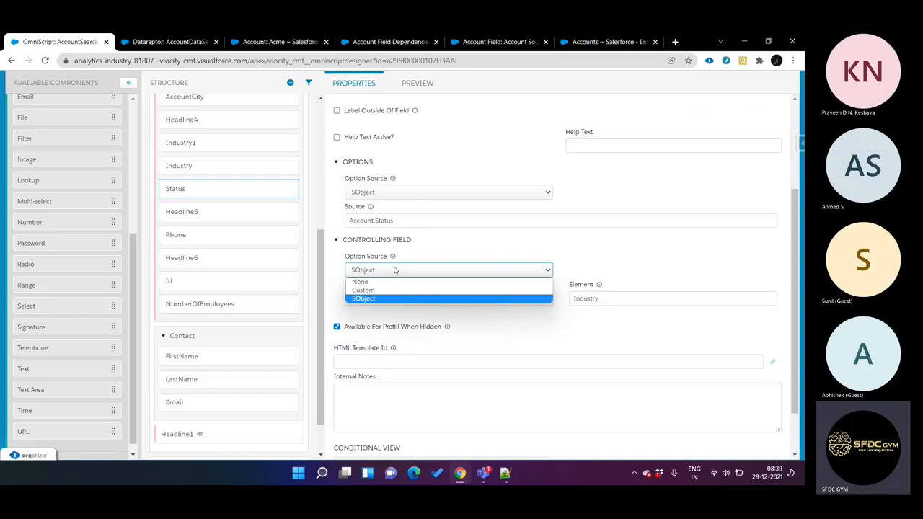
click(395, 270)
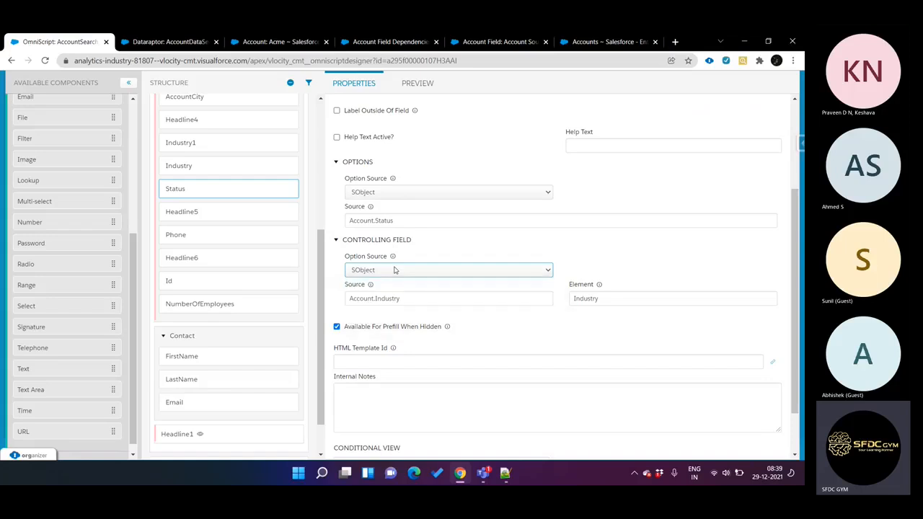
click(414, 297)
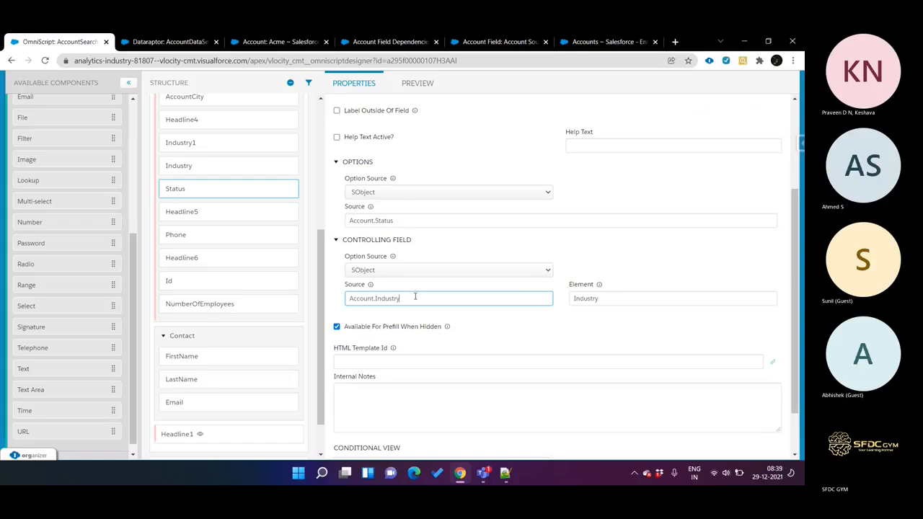
mouse_move(598, 286)
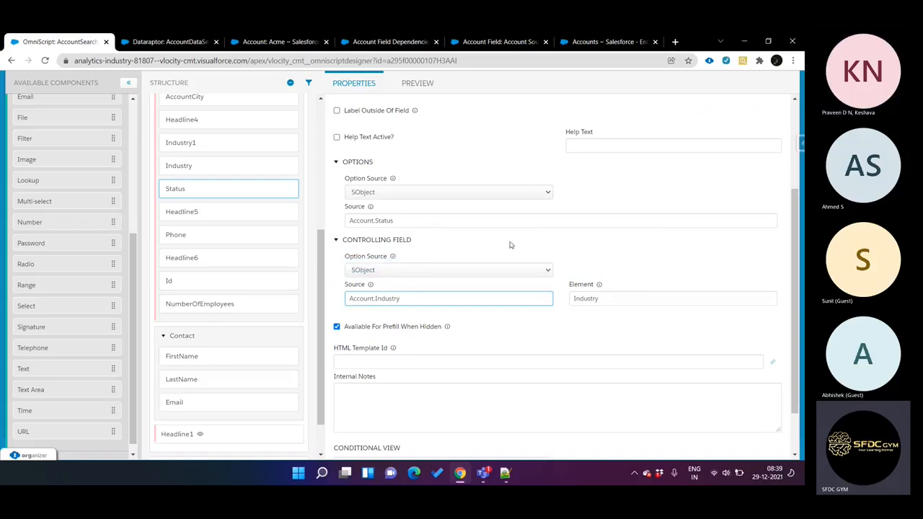
scroll(510, 245, up, 2)
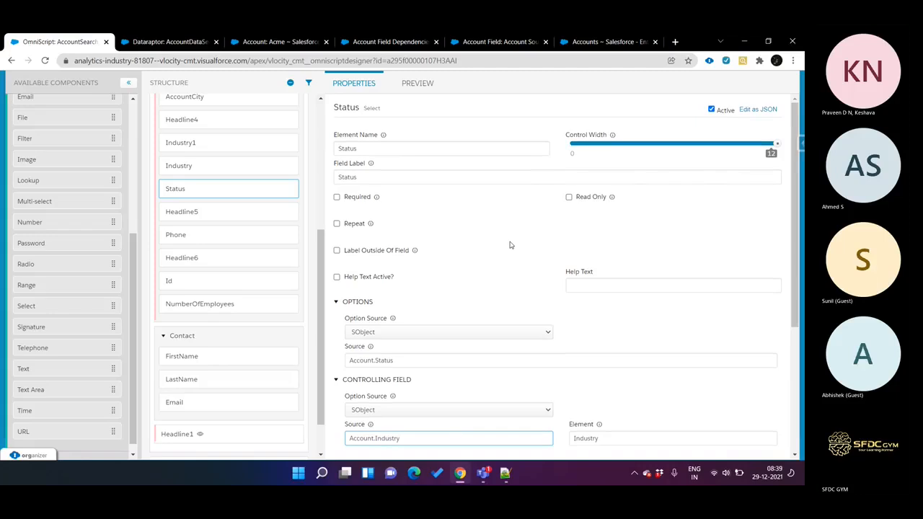
scroll(510, 246, down, 3)
scroll(302, 296, up, 3)
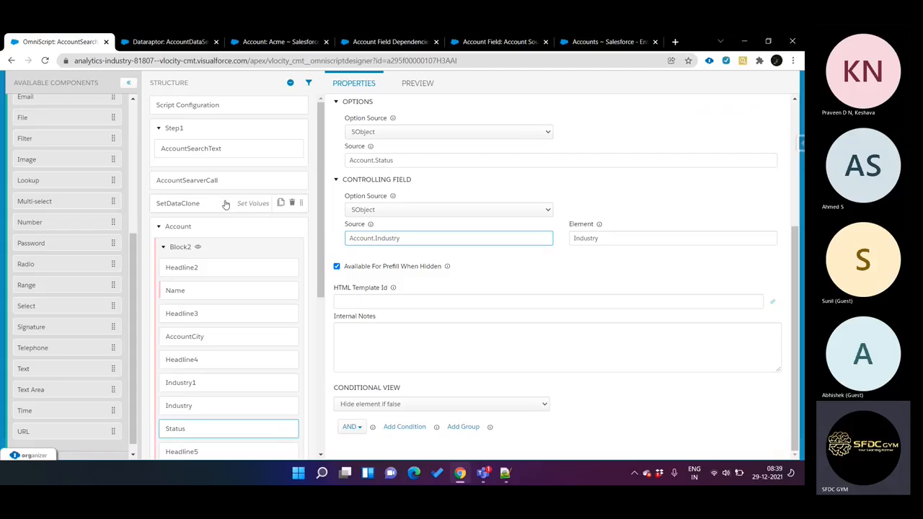
Step: Inspect the SetDataClone element value map and the properties of the Contact block
click(225, 204)
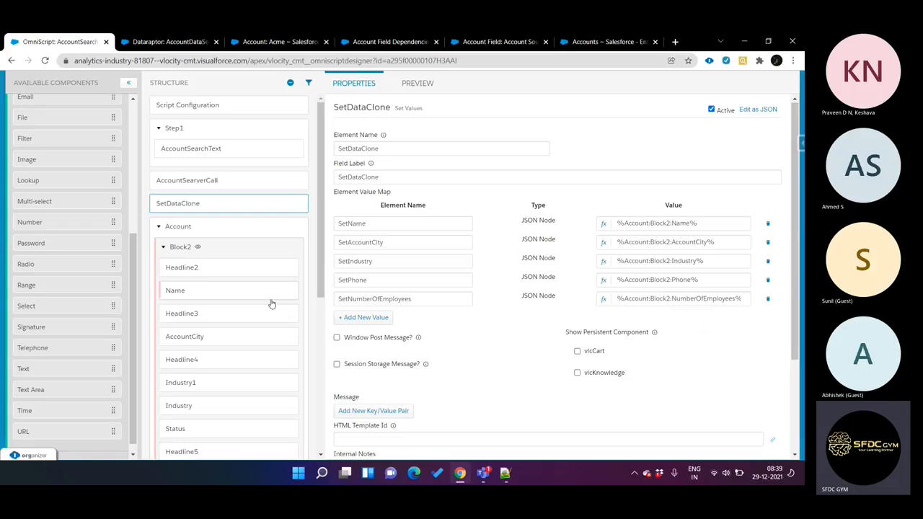
scroll(272, 303, down, 4)
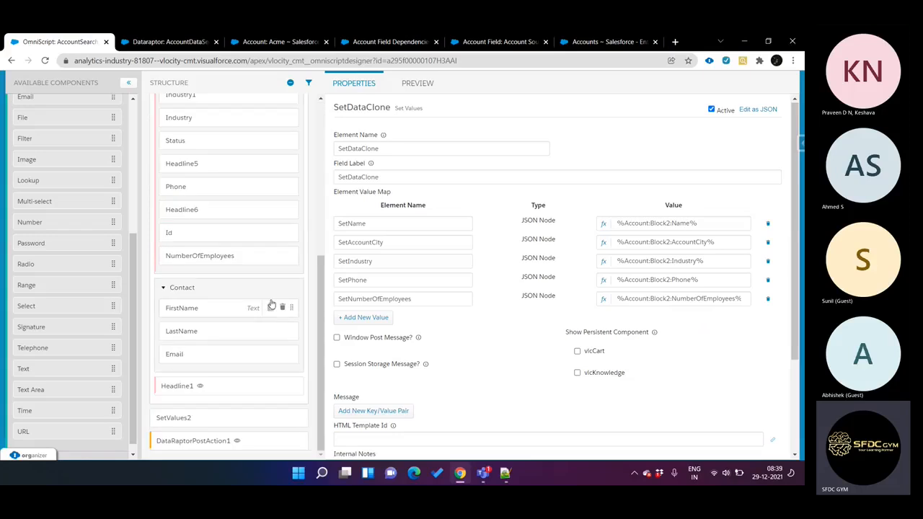
click(195, 298)
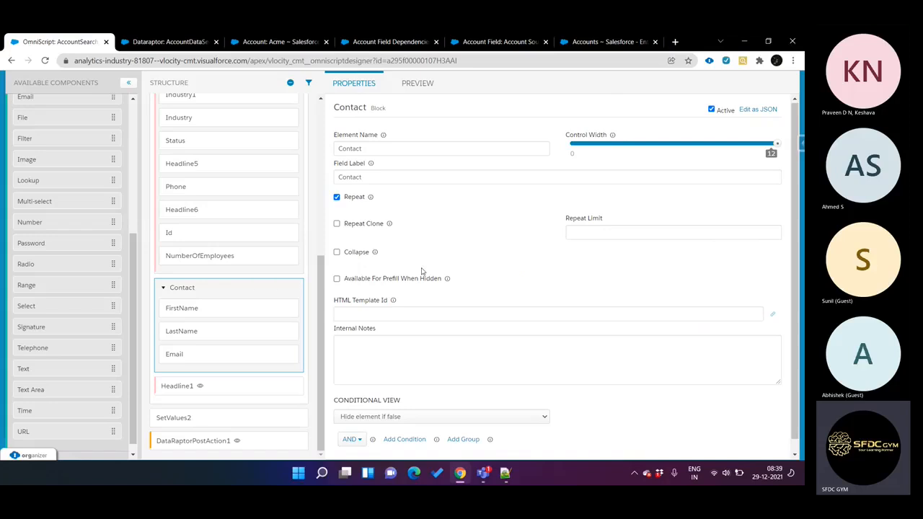
scroll(221, 294, up, 5)
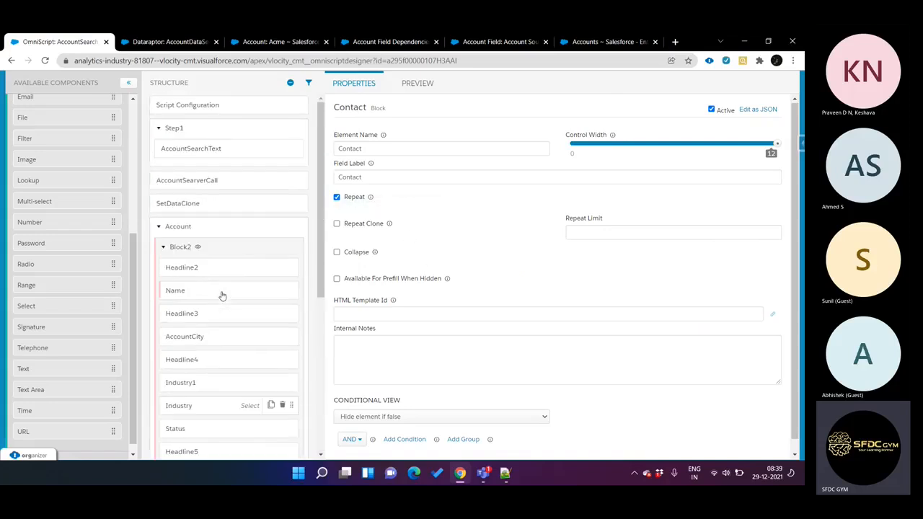
Step: Add a Contact entry to the element value map of SetDataClone
click(200, 212)
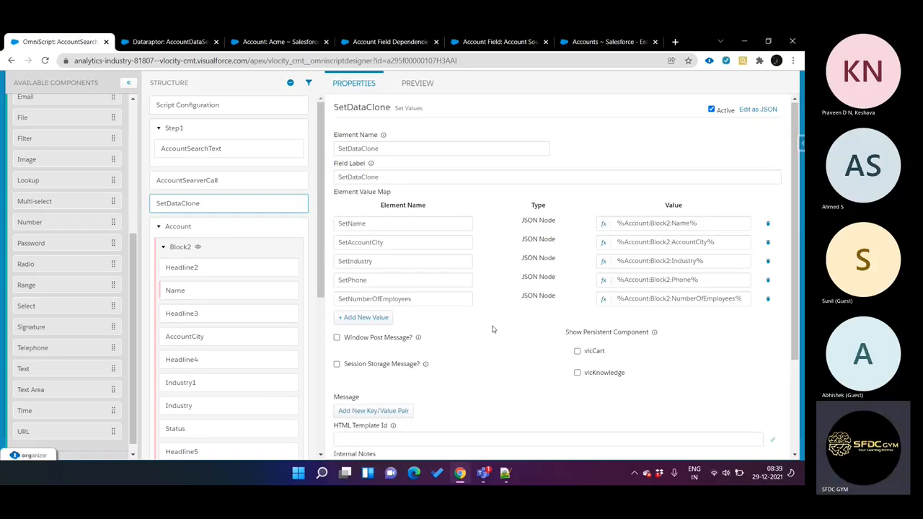
click(381, 318)
click(376, 318)
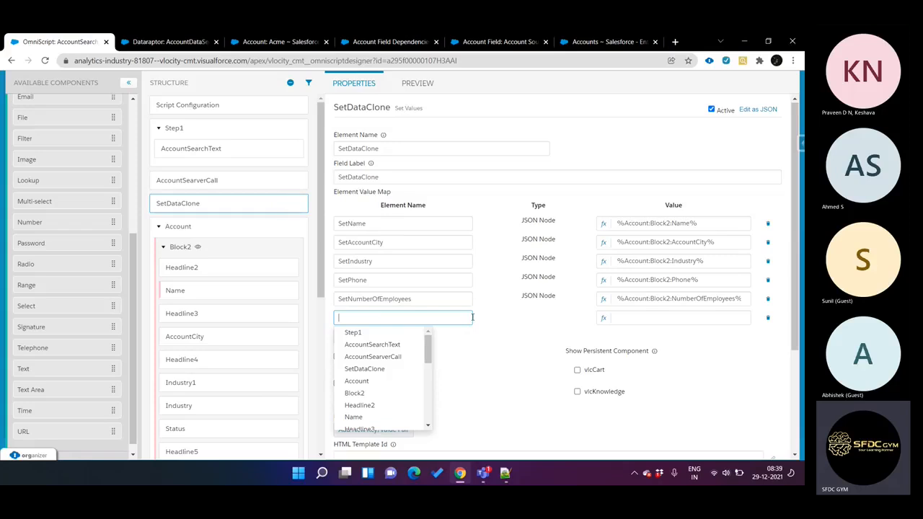
scroll(472, 317, down, 1)
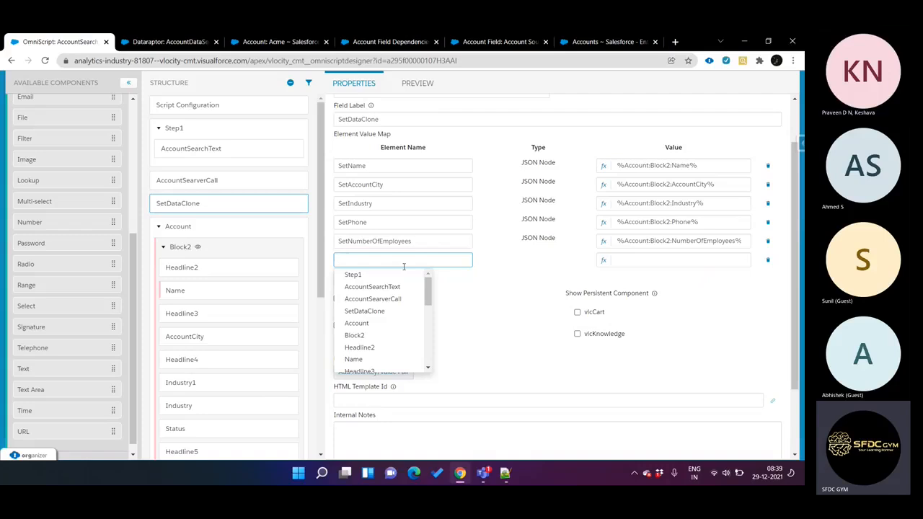
text(Contact)
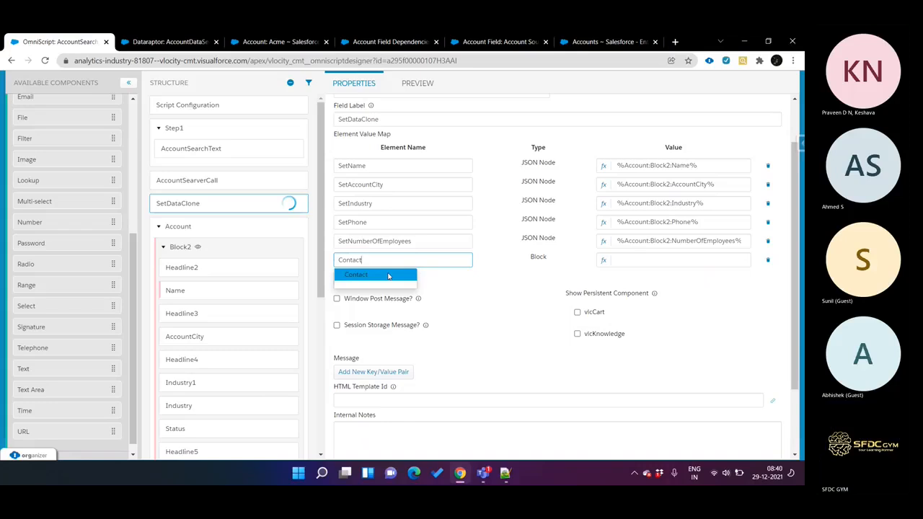
click(396, 274)
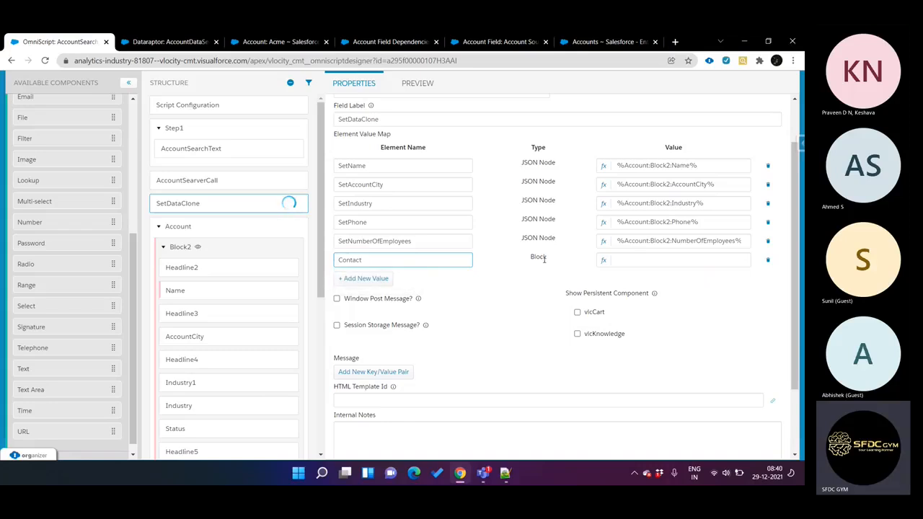
click(647, 260)
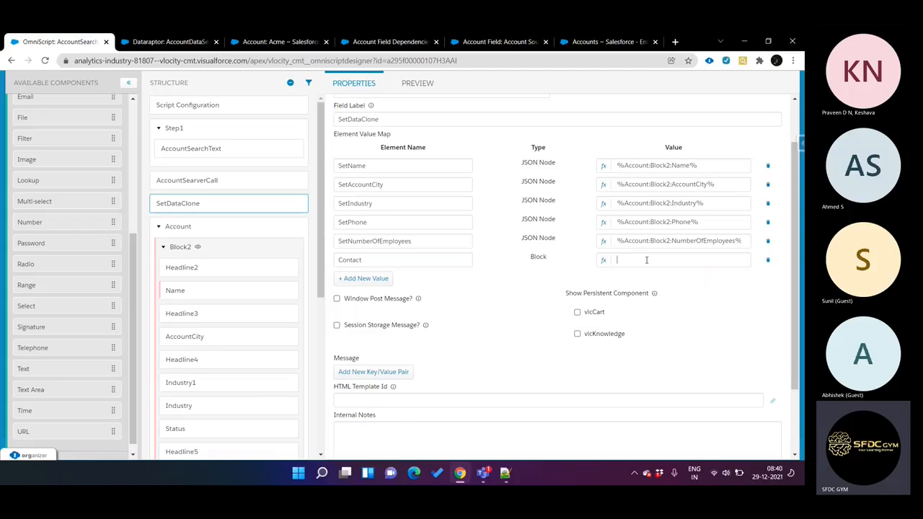
Step: Edit SetDataClone as JSON and replace the Contact entry's empty string with an object in braces
scroll(764, 114, up, 2)
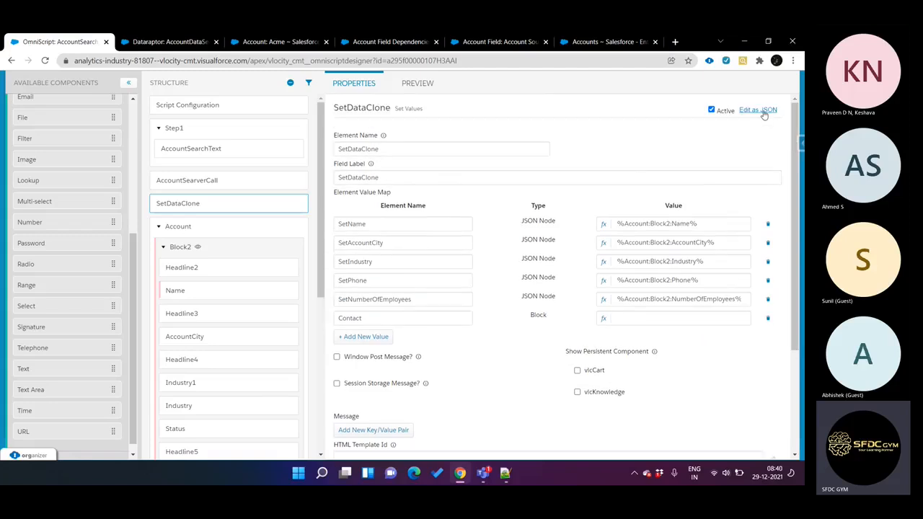
click(764, 111)
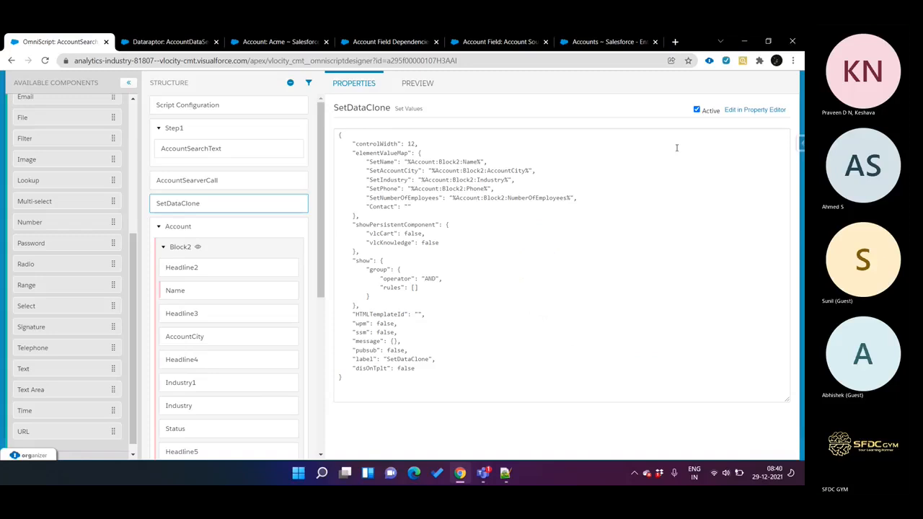
click(421, 208)
key(BackSpace)
key(BackSpace)
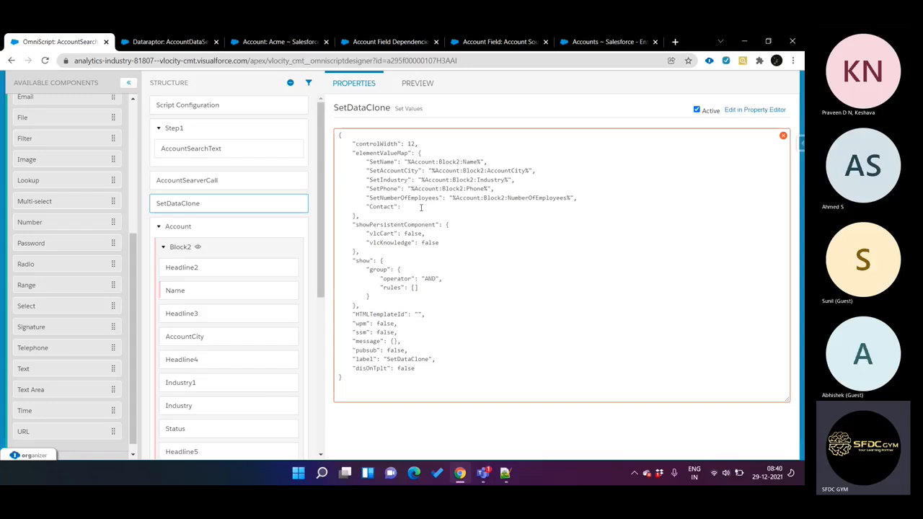
text({})
key(Return)
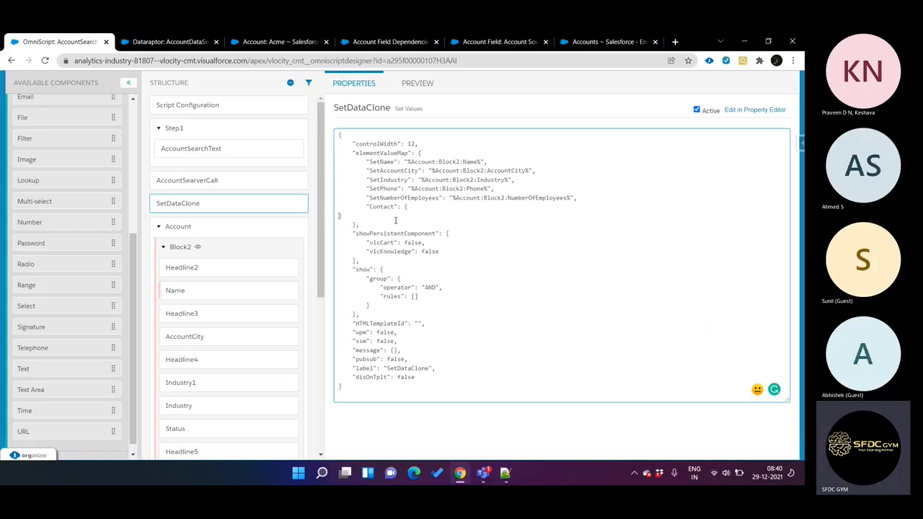
Step: Insert a line inside the Contact object and enter a quoted key beginning with SetContactEma
key(Return)
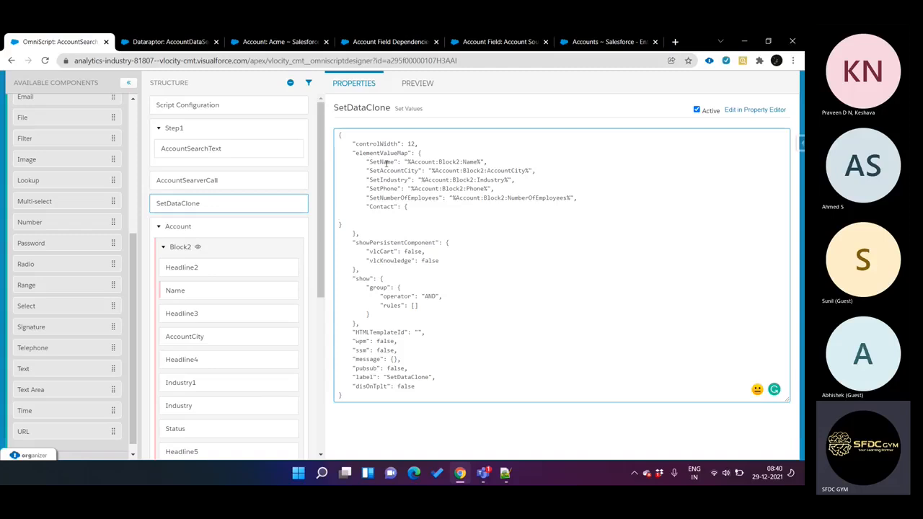
text("")
text(Set)
text(Contac)
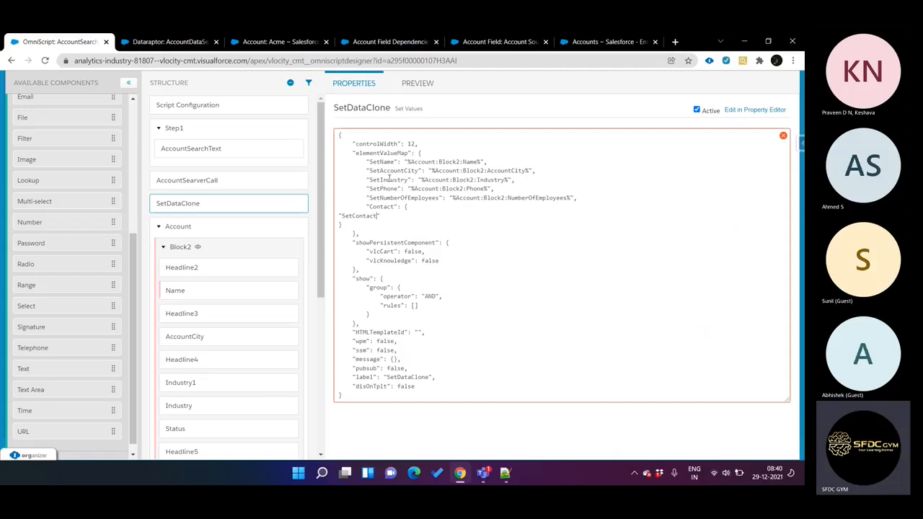
text(t)
text(Email)
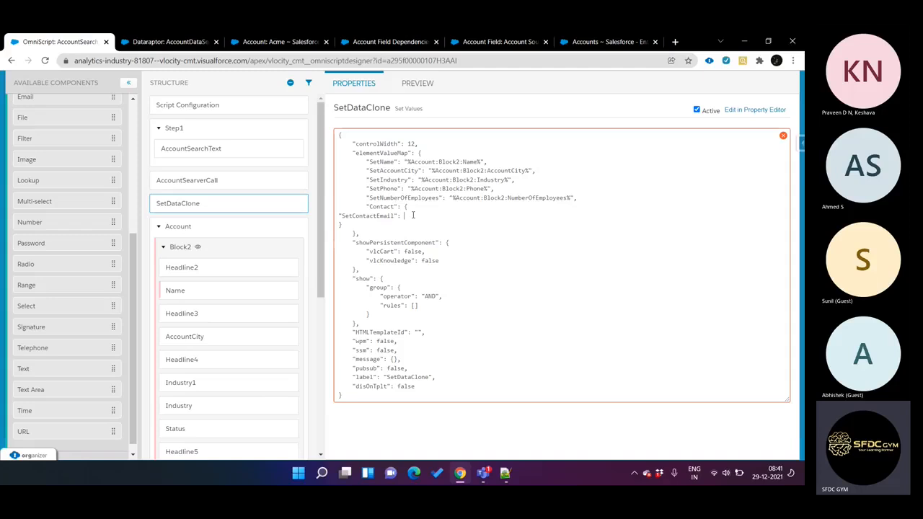
Step: Give the SetContactEmail key inside the Contact object of SetDataClone the value "%Contact:Email%"
scroll(241, 309, down, 2)
scroll(241, 309, up, 2)
text(": "%%)
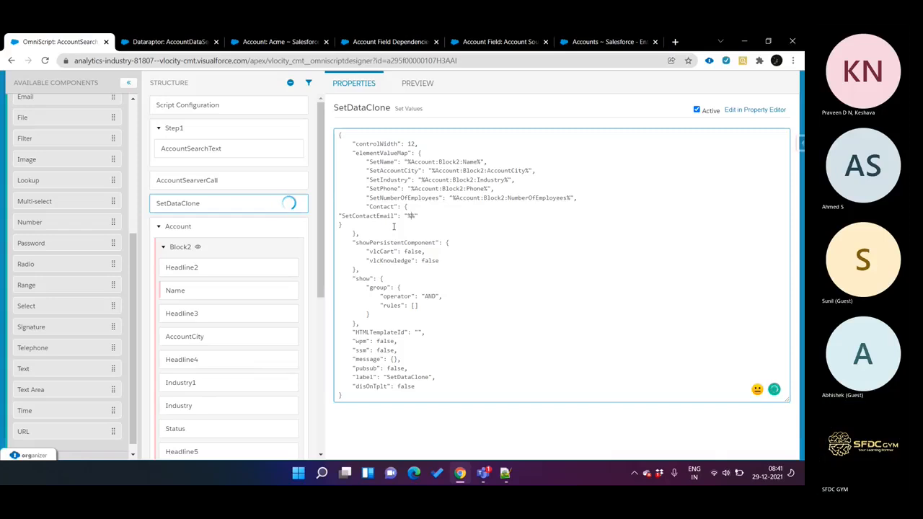
scroll(234, 318, down, 2)
scroll(235, 318, down, 4)
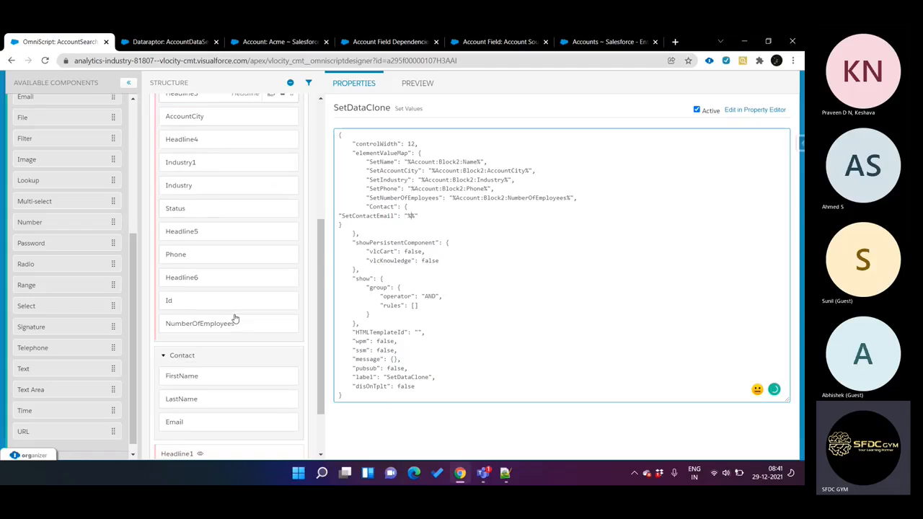
text(Contact)
text(:)
text(Fir)
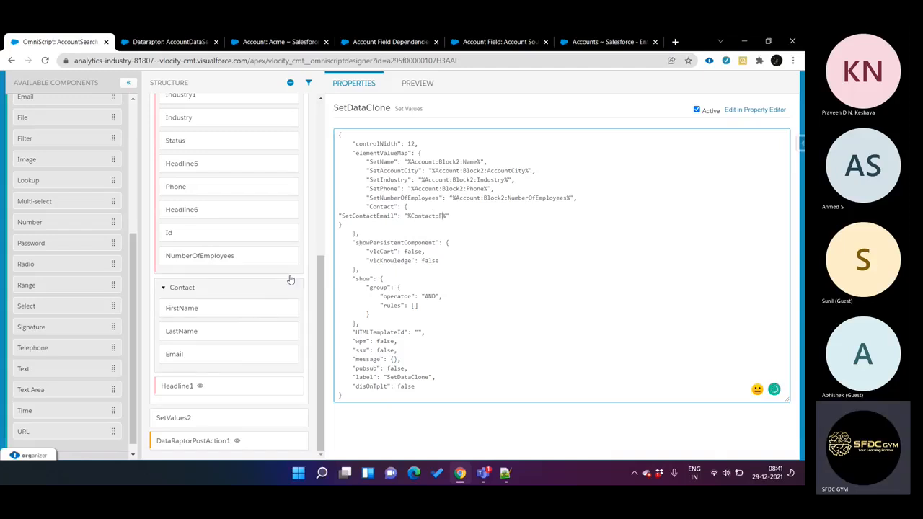
key(BackSpace)
key(BackSpace)
text(Email)
Step: Try to indent the SetContactEmail line within the Contact object of the SetDataClone JSON
key(Tab)
key(Tab)
key(Tab)
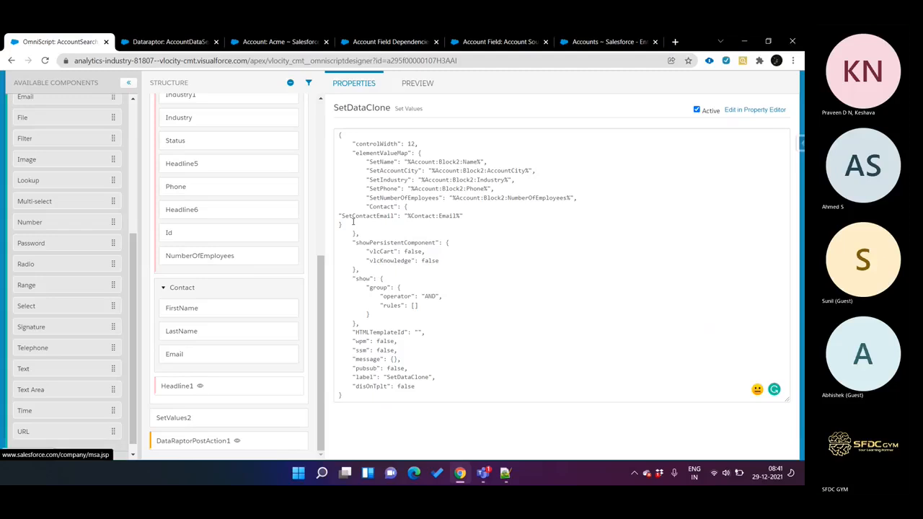
click(339, 216)
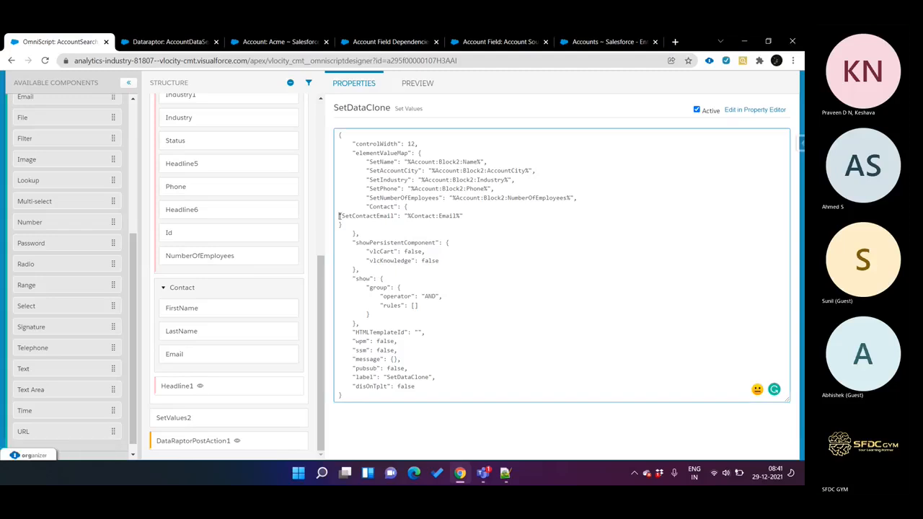
key(Tab)
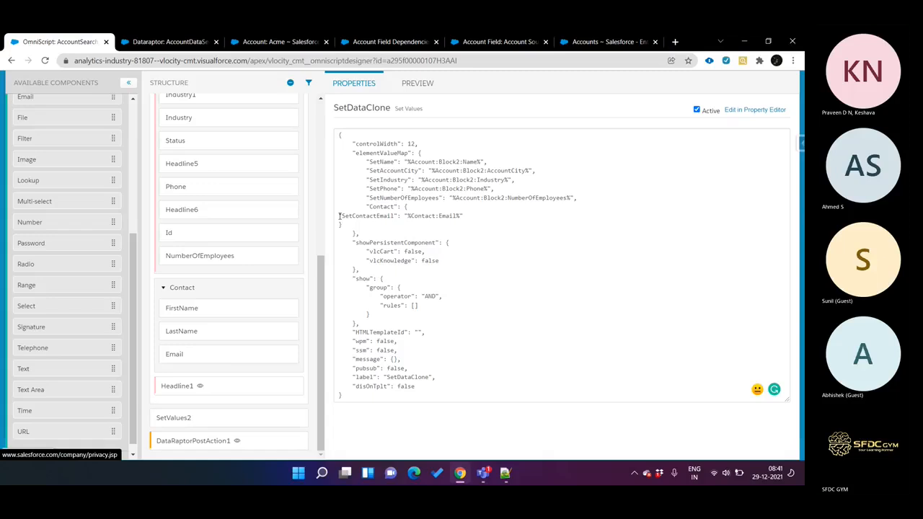
click(339, 216)
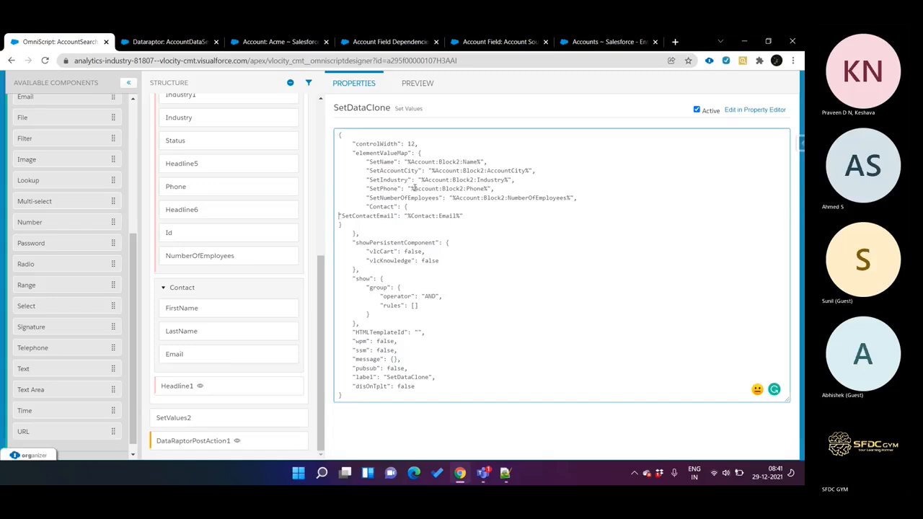
shift+click(467, 215)
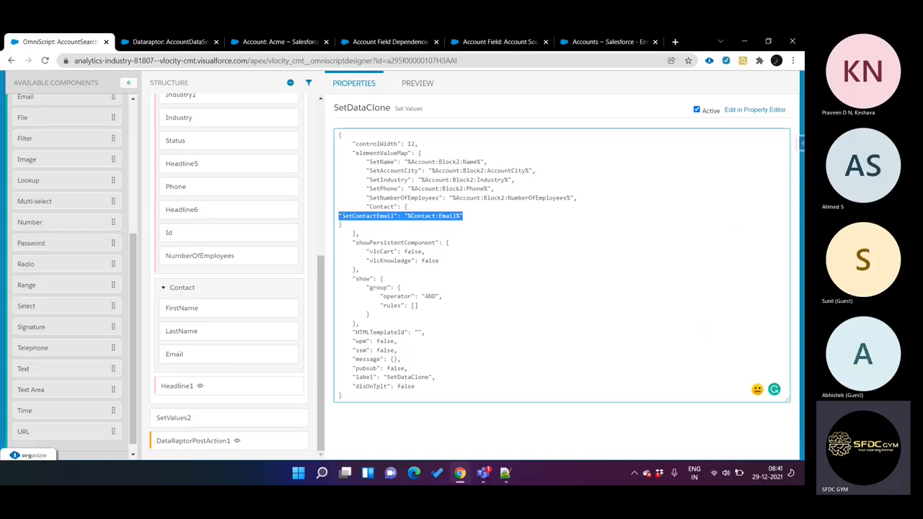
click(340, 216)
Step: Return SetDataClone to the property editor and preview the OmniScript with its old test data cleared
click(772, 110)
click(418, 83)
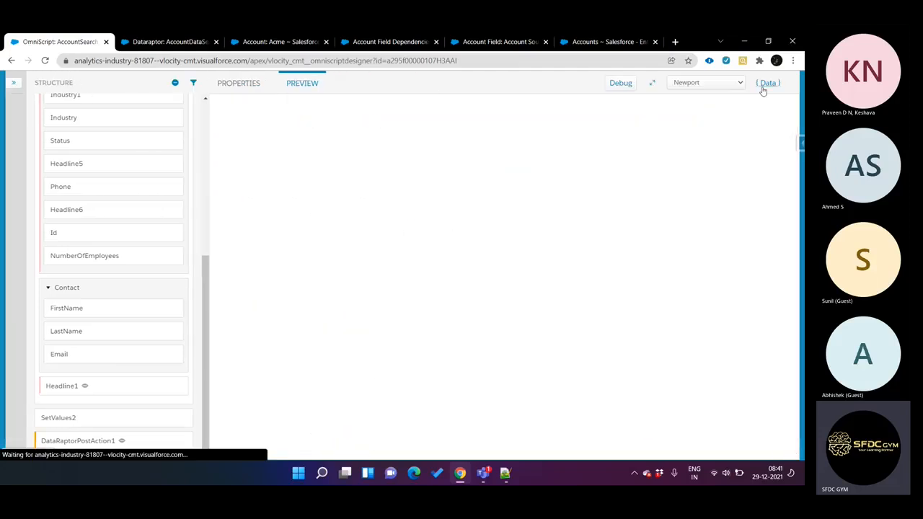
click(496, 143)
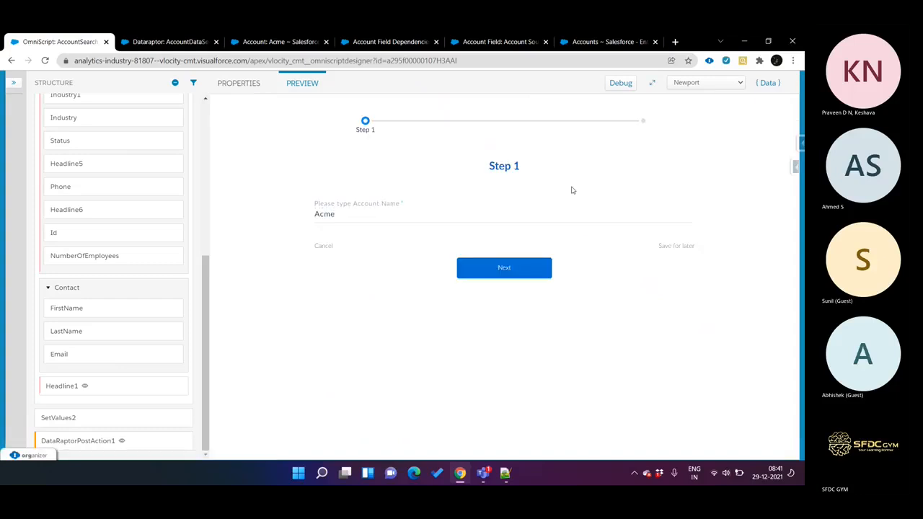
right_click(763, 86)
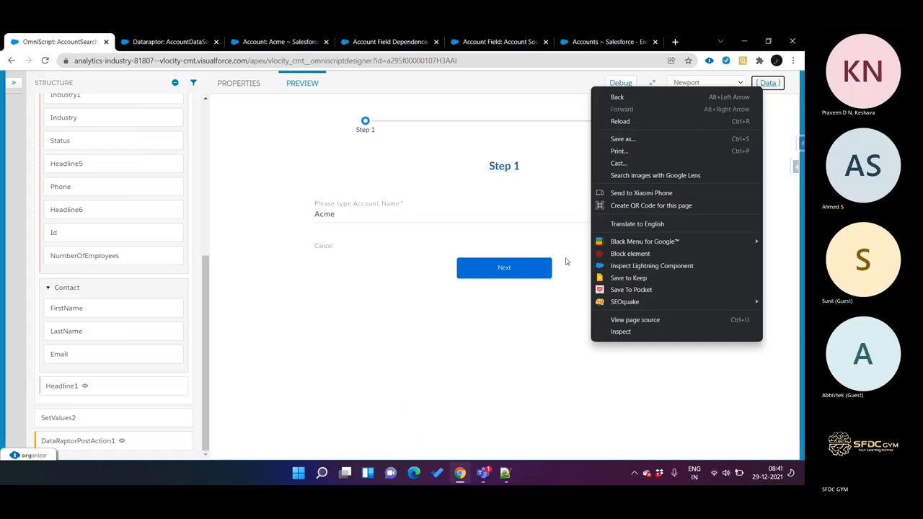
click(542, 183)
click(769, 83)
right_click(770, 156)
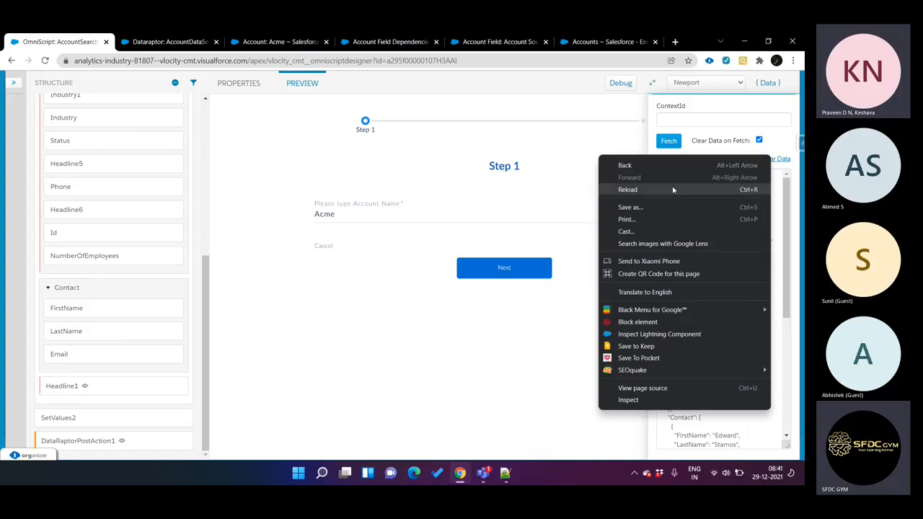
click(588, 138)
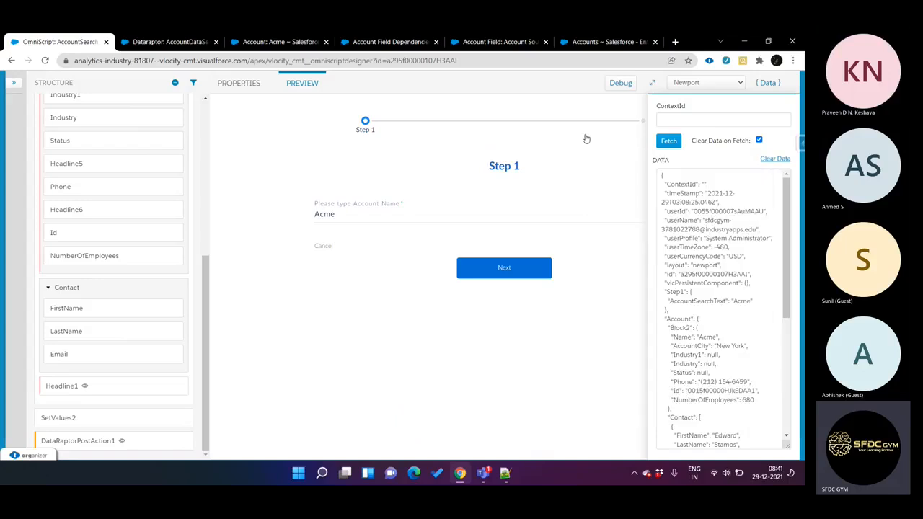
click(769, 162)
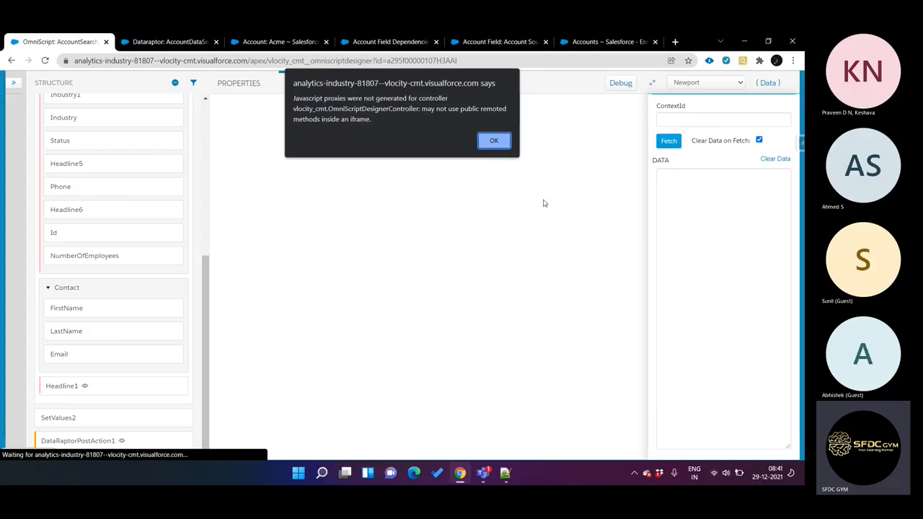
click(494, 140)
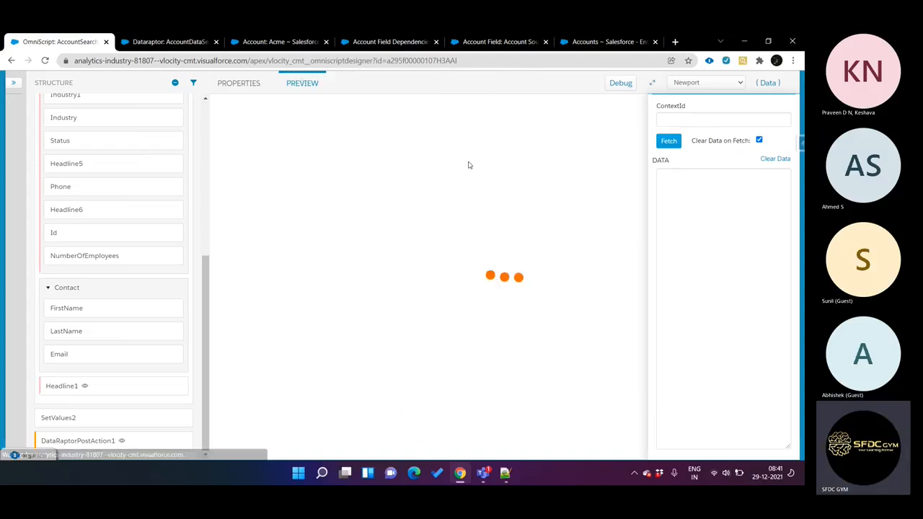
Step: Run the preview for the account Acme and examine the SetContactEmail node in the data JSON
click(392, 213)
text(Acme)
click(494, 268)
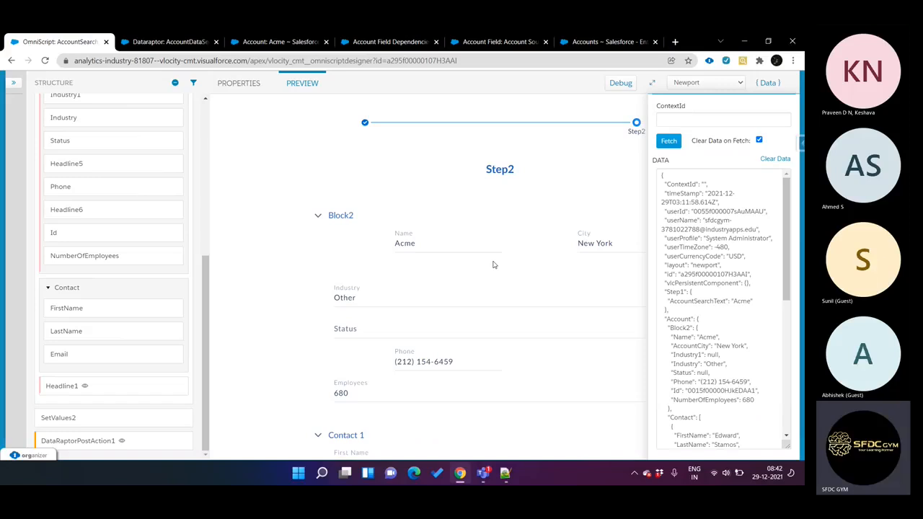
scroll(486, 272, down, 3)
scroll(689, 274, down, 2)
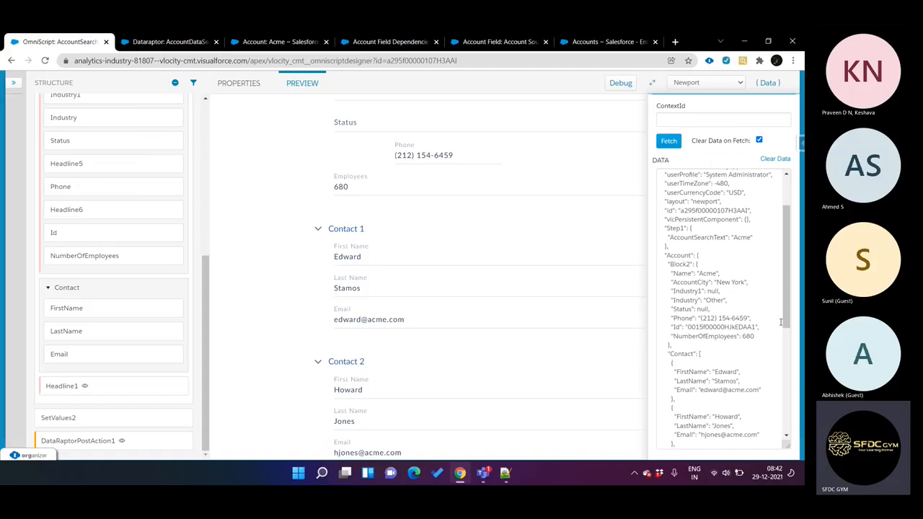
scroll(779, 323, down, 6)
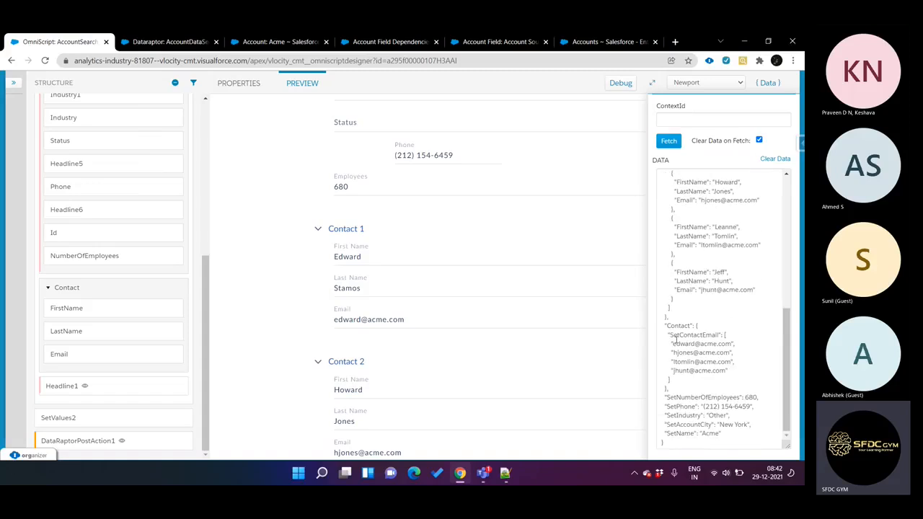
drag(669, 336, 721, 379)
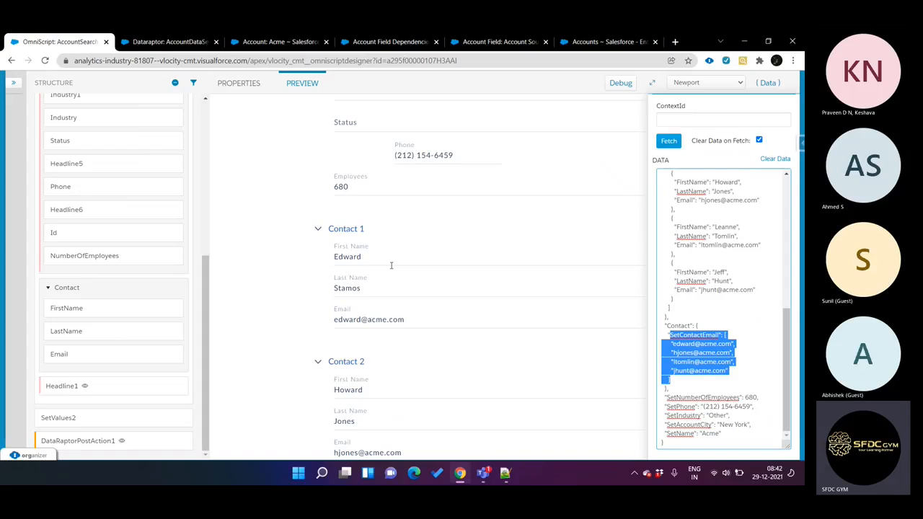
Step: Edit SetDataClone as JSON so the entry inside Contact reads "SetContact": "%Contact%", and return to the property editor
scroll(128, 296, up, 5)
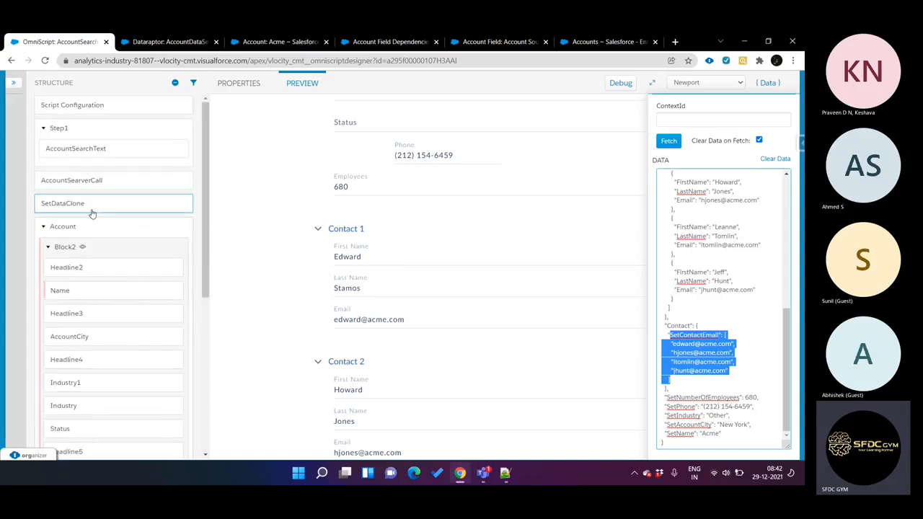
click(89, 209)
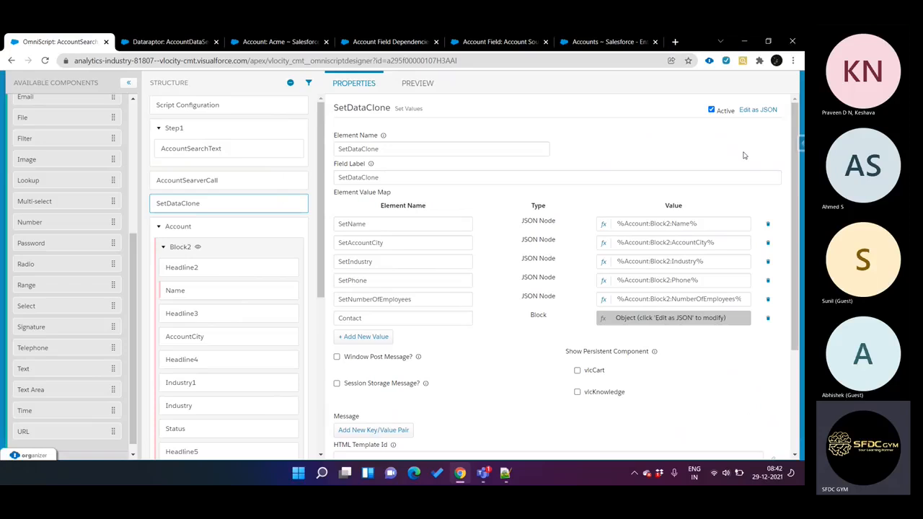
click(754, 113)
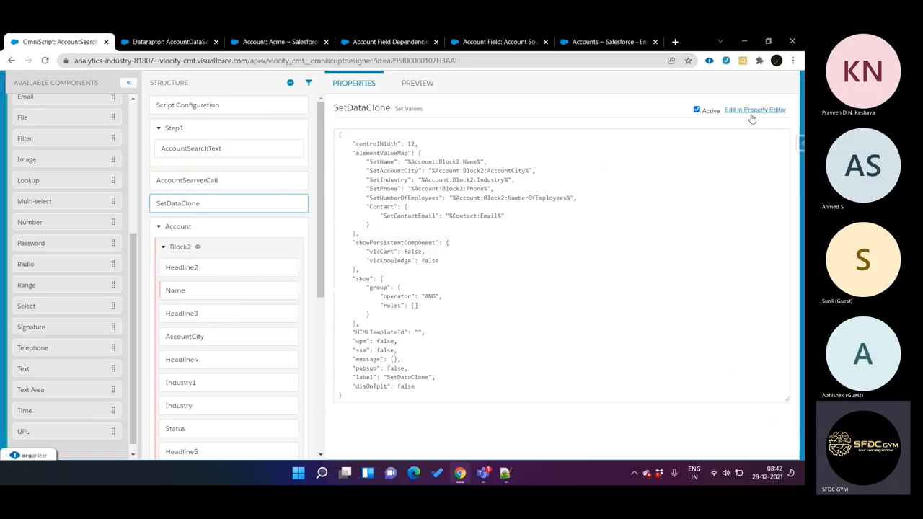
double_click(486, 216)
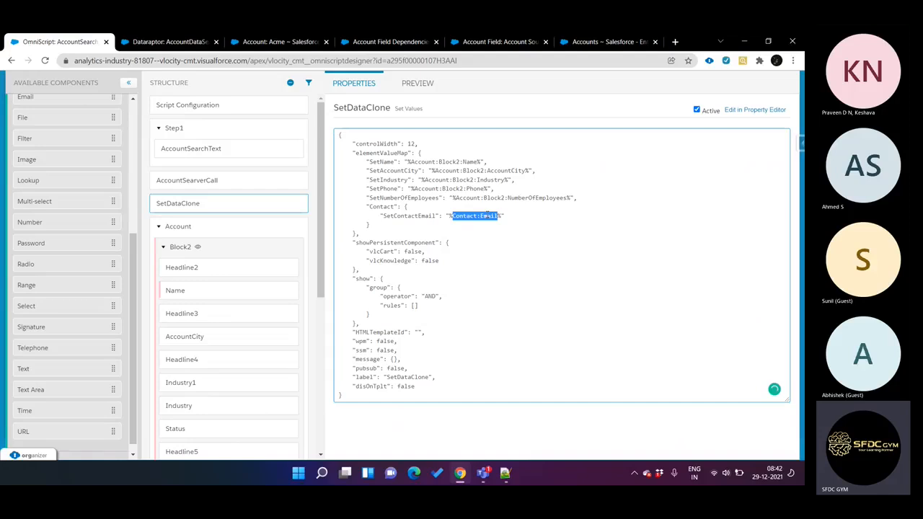
right_click(487, 216)
key(Escape)
click(499, 217)
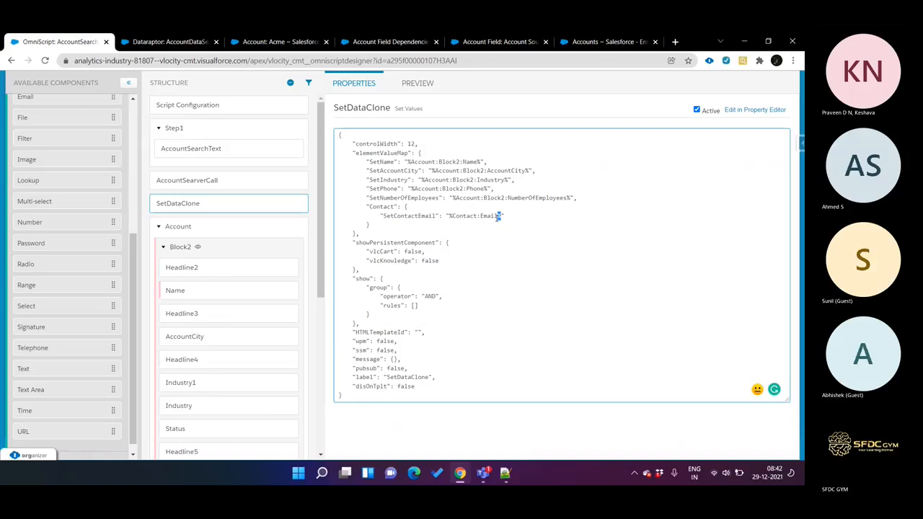
key(BackSpace)
key(BackSpace)
key(BackSpace)
click(435, 217)
key(BackSpace)
key(BackSpace)
key(BackSpace)
key(BackSpace)
key(BackSpace)
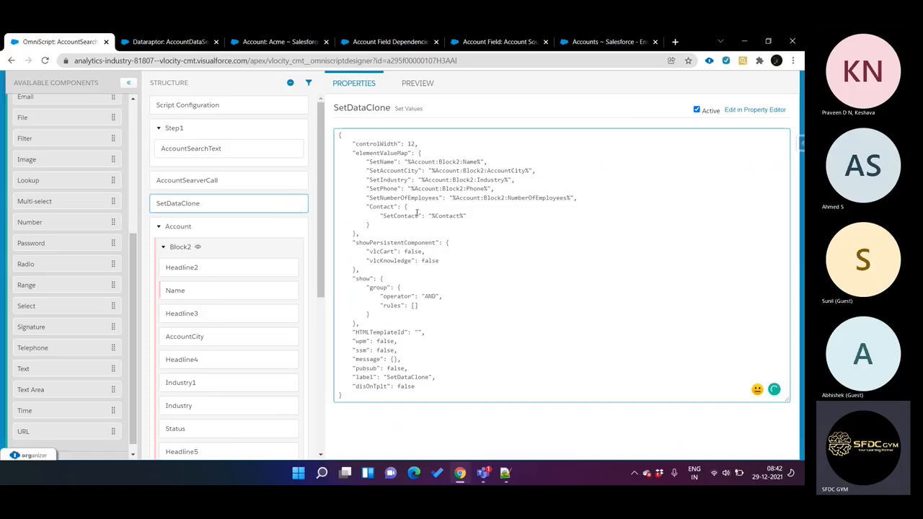
click(778, 109)
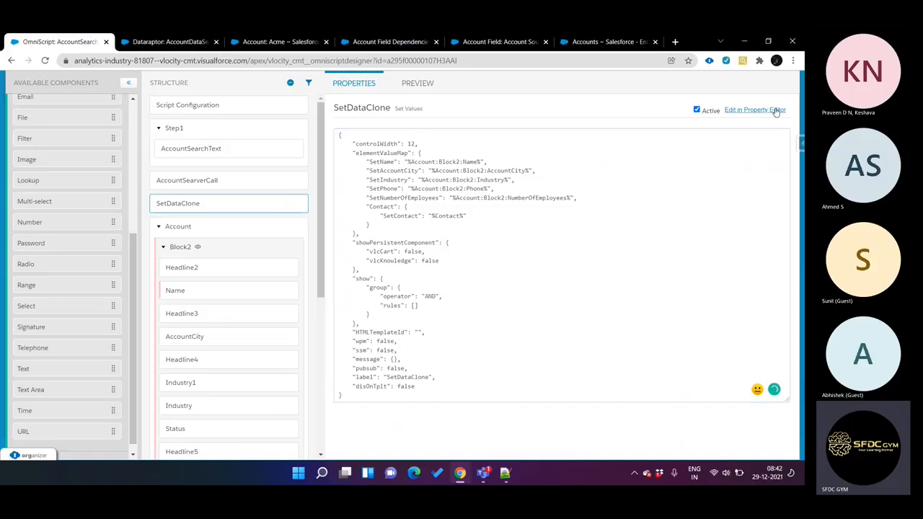
Step: Reopen the OmniScript preview and clear the data from the previous run
click(419, 83)
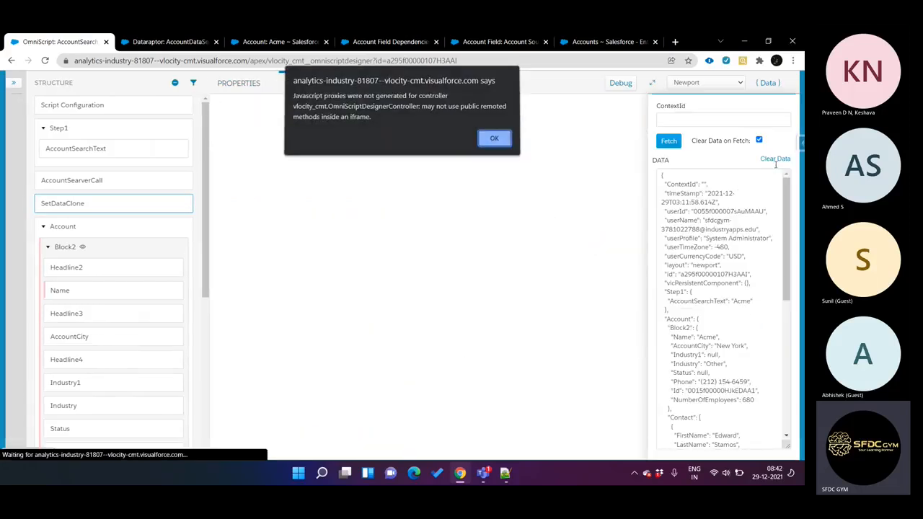
click(494, 141)
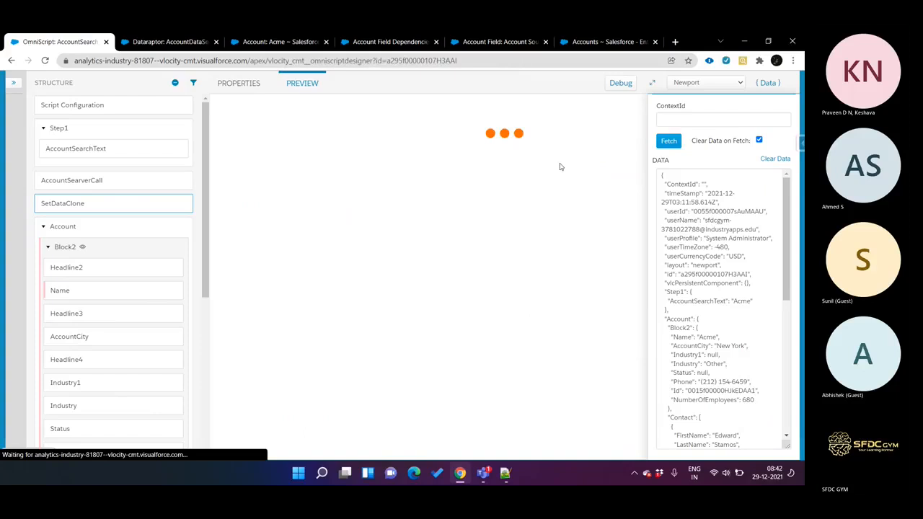
click(776, 159)
click(494, 141)
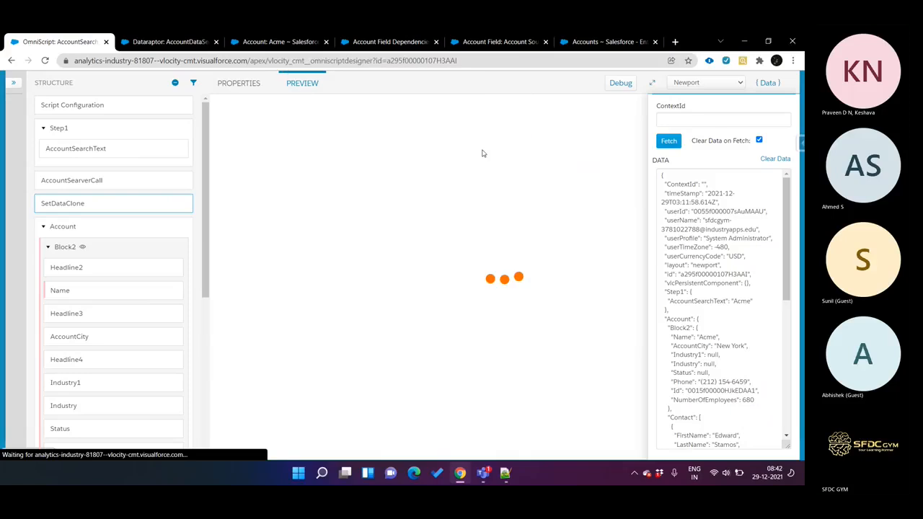
click(424, 217)
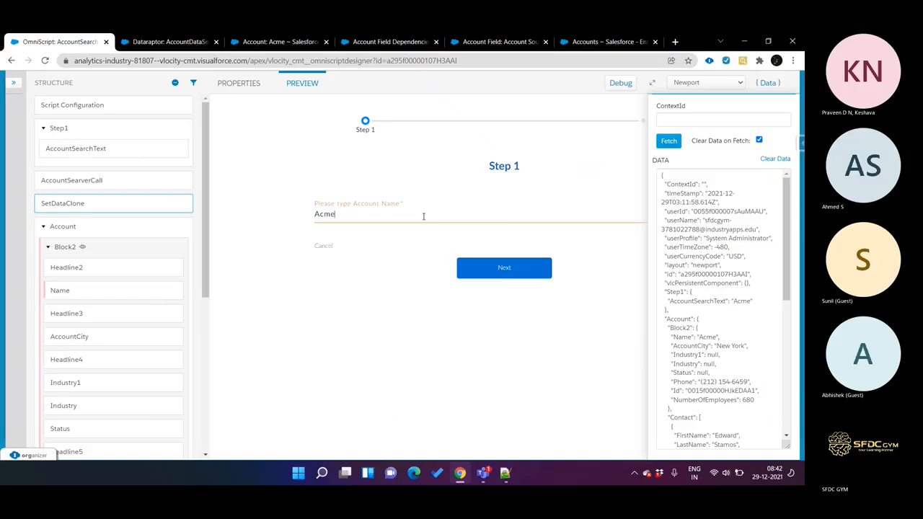
click(762, 160)
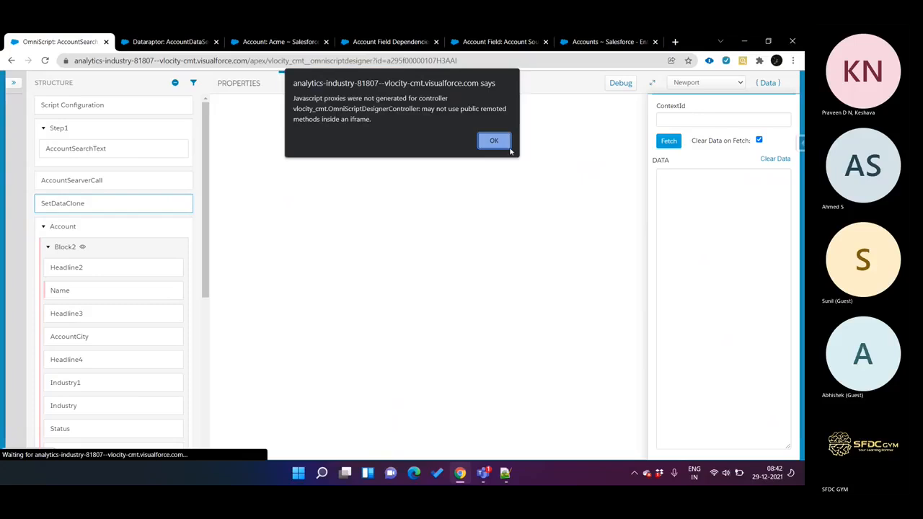
click(495, 140)
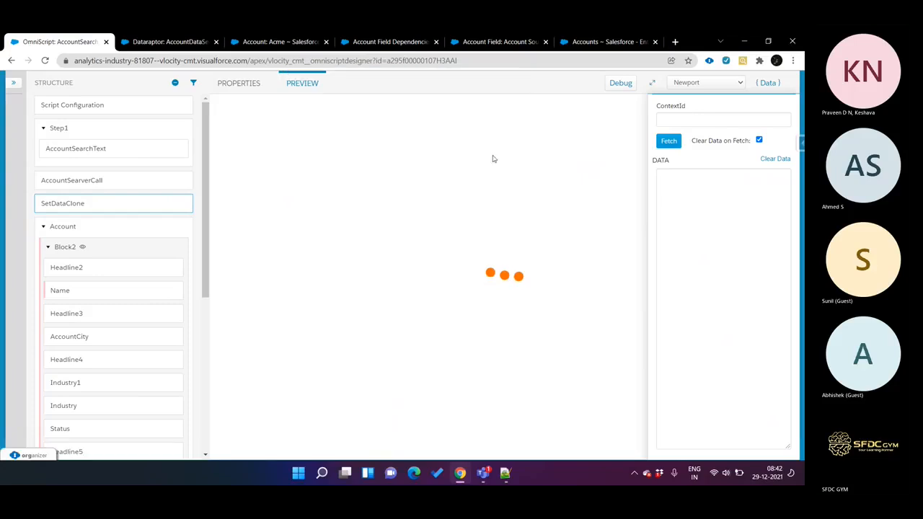
Step: Search for the account Acme in the preview and examine the SetContact node in the data JSON
click(419, 221)
text(Acme)
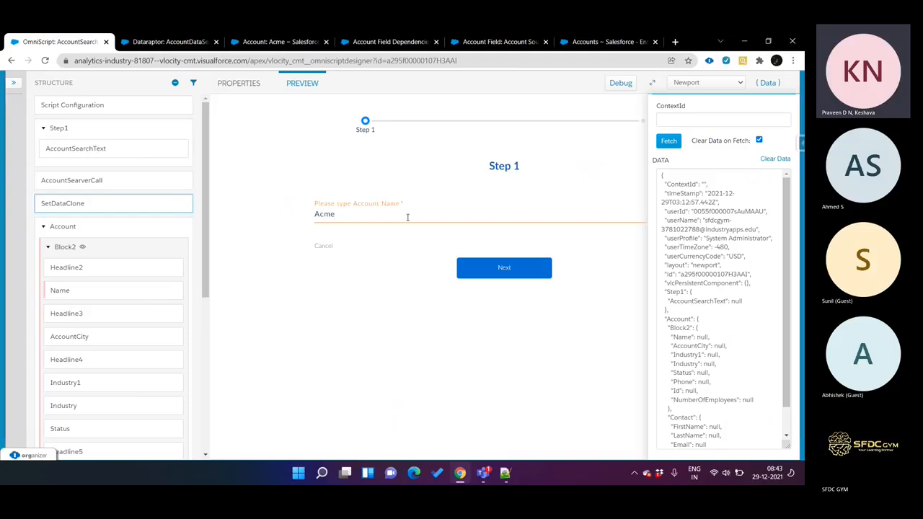
click(505, 267)
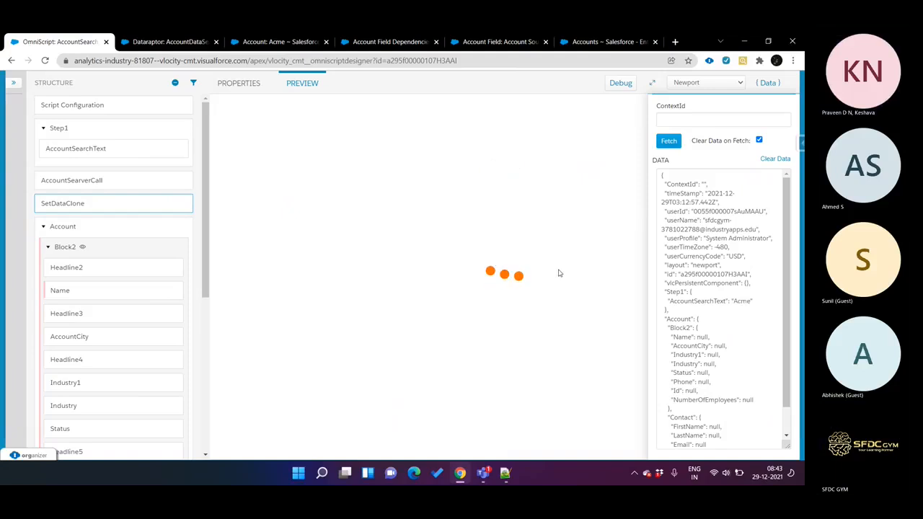
scroll(710, 313, down, 10)
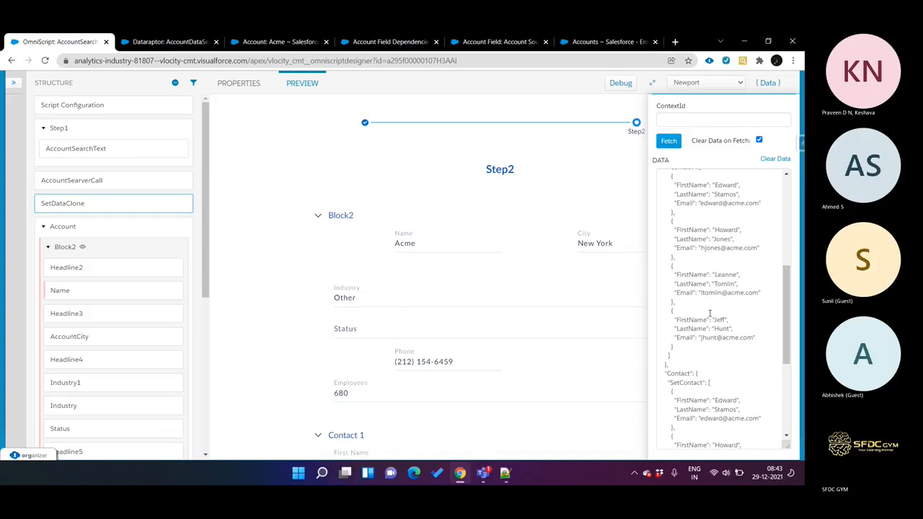
Step: Examine the cloned contact list under SetContact in the preview's data JSON
scroll(710, 314, down, 2)
scroll(710, 314, up, 3)
scroll(710, 313, down, 3)
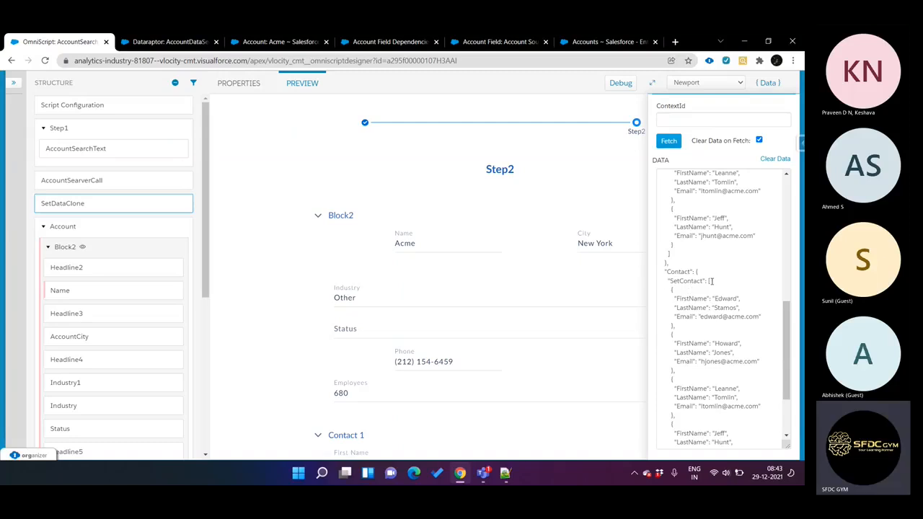
scroll(710, 282, down, 3)
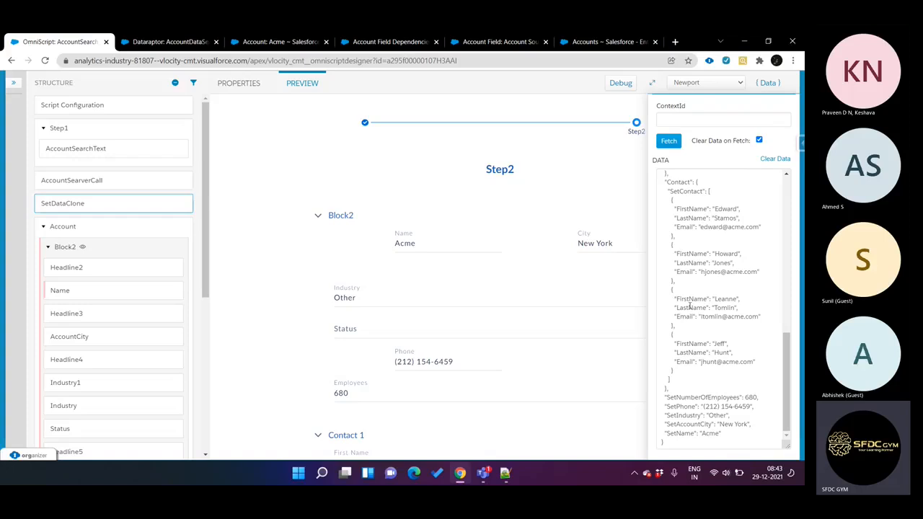
Step: Append "sdfsd" to the first name in the Contact 1 block of the preview form
scroll(434, 302, down, 3)
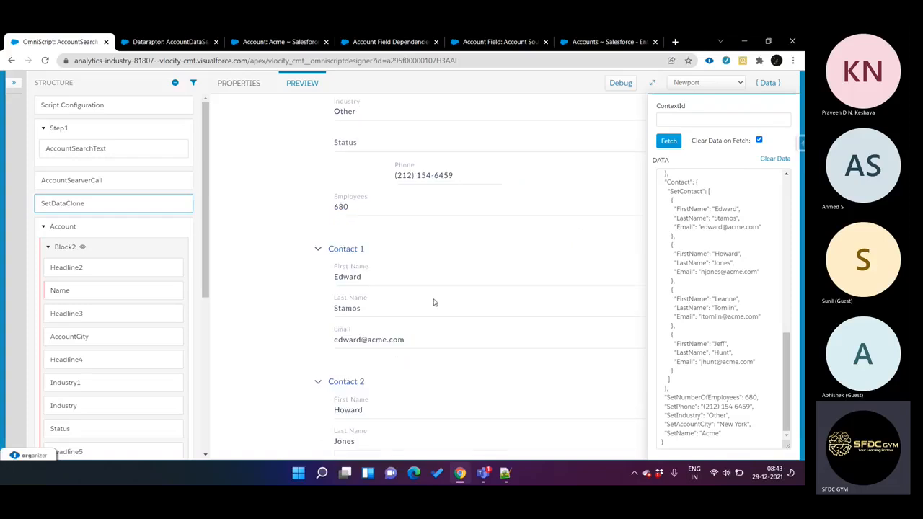
click(375, 277)
text(sdfsd)
Step: Open SetDataClone as JSON and check the SetContact entry inside the Contact object
click(139, 205)
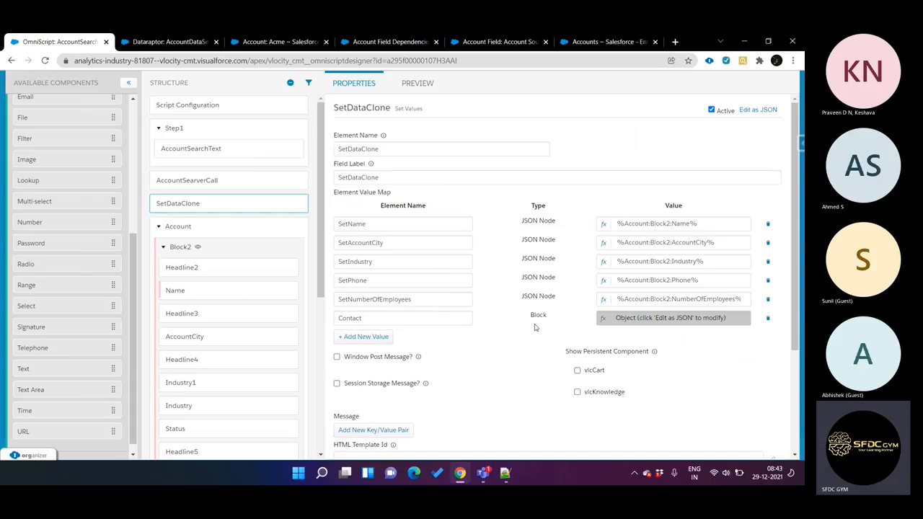
click(765, 111)
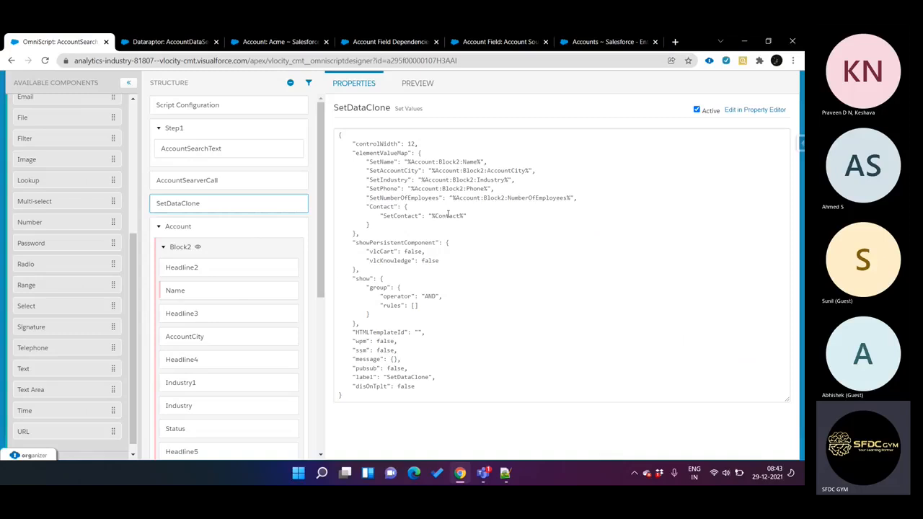
double_click(404, 215)
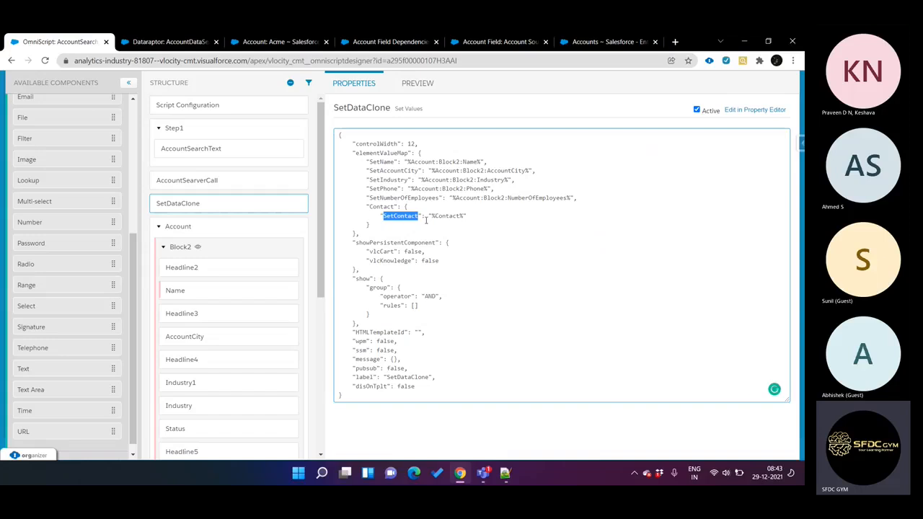
Step: Return to the preview and compare the original Contact list with the SetContact node in the data JSON
click(435, 84)
scroll(688, 312, down, 5)
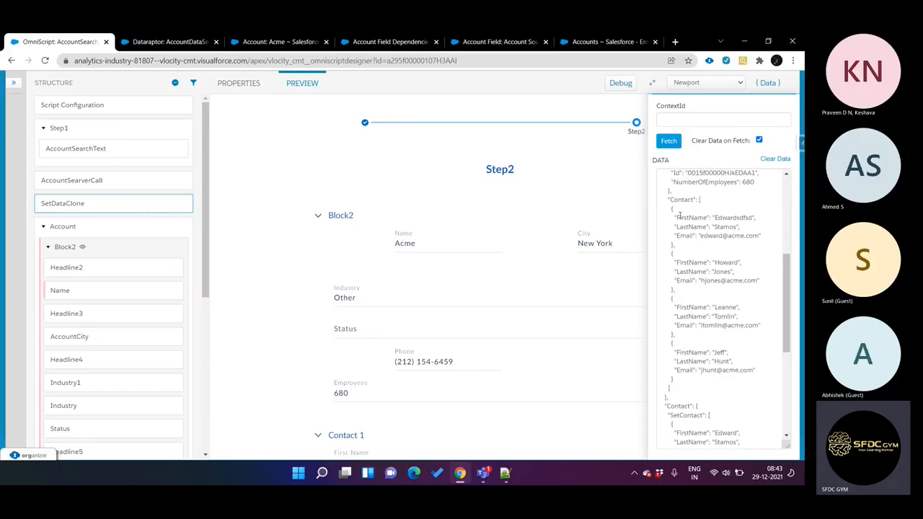
scroll(675, 227, down, 3)
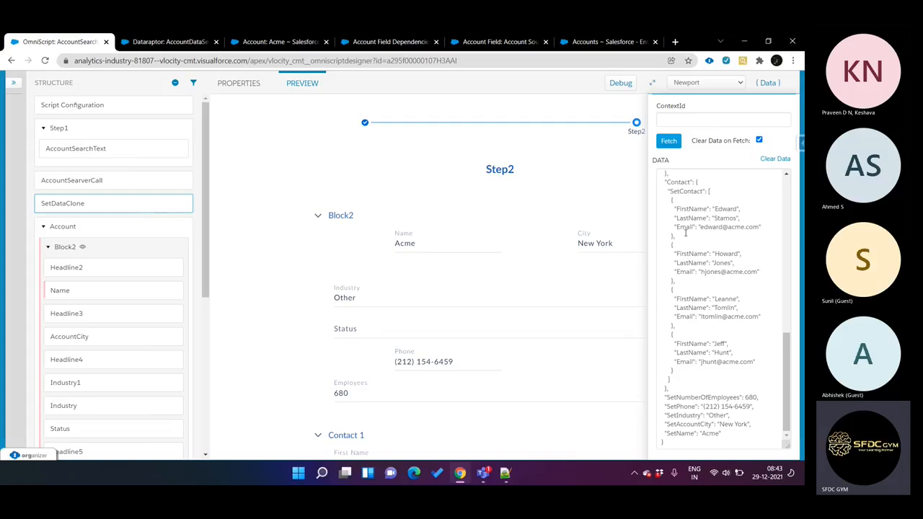
double_click(681, 191)
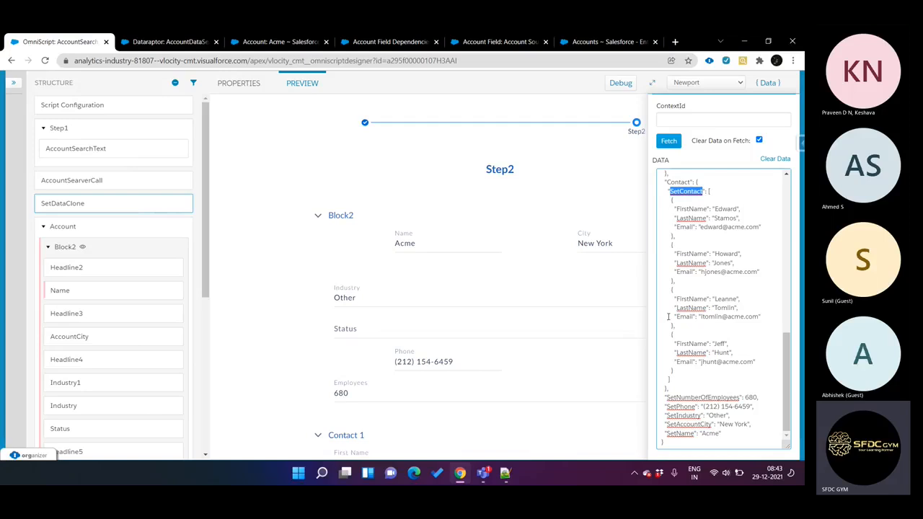
Step: Change the entry inside Contact in SetDataClone's JSON to "SetContactEmail": "%Contact:Email%" and end the line with a comma
click(140, 207)
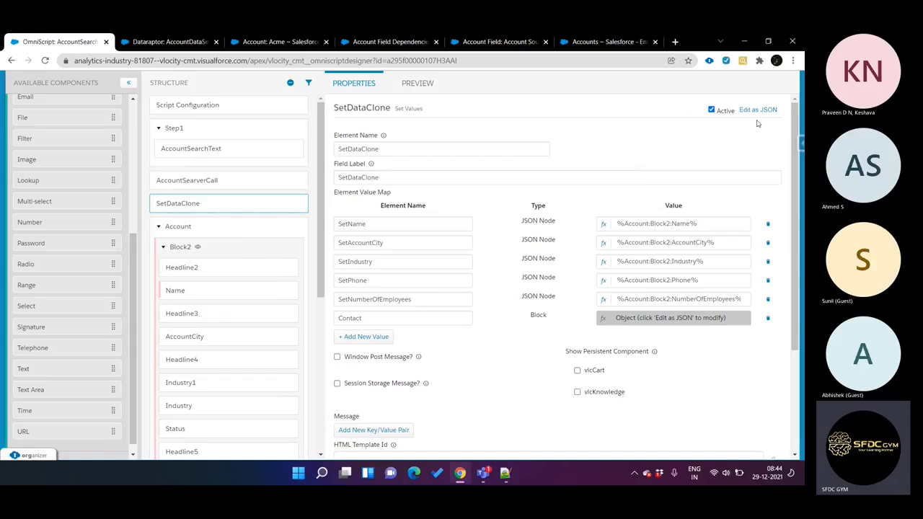
click(759, 111)
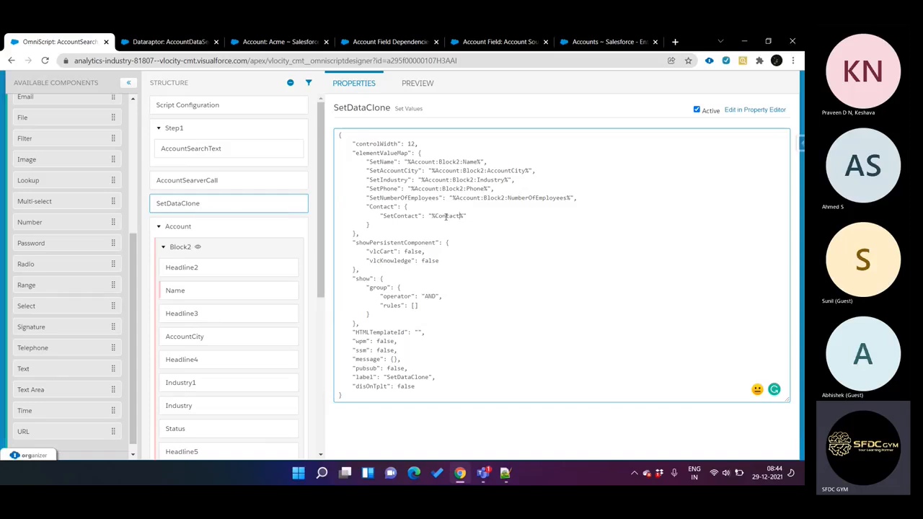
double_click(399, 216)
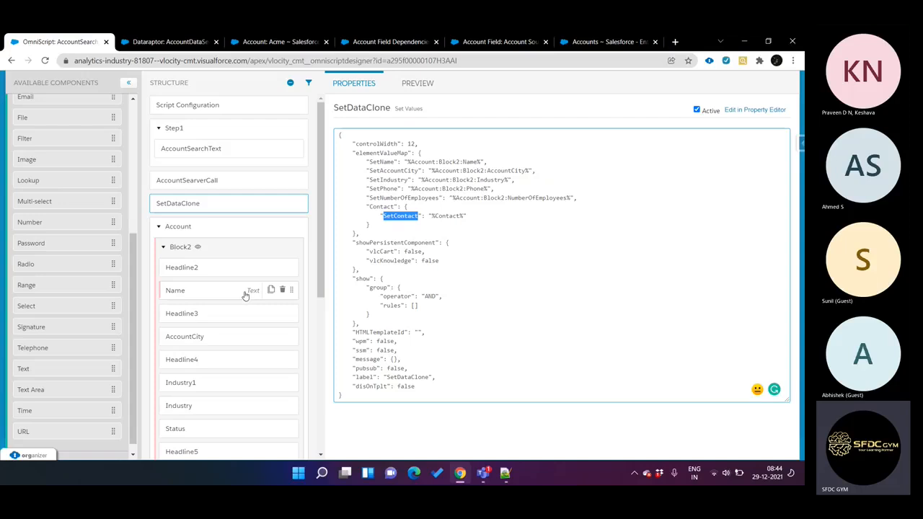
scroll(243, 295, down, 4)
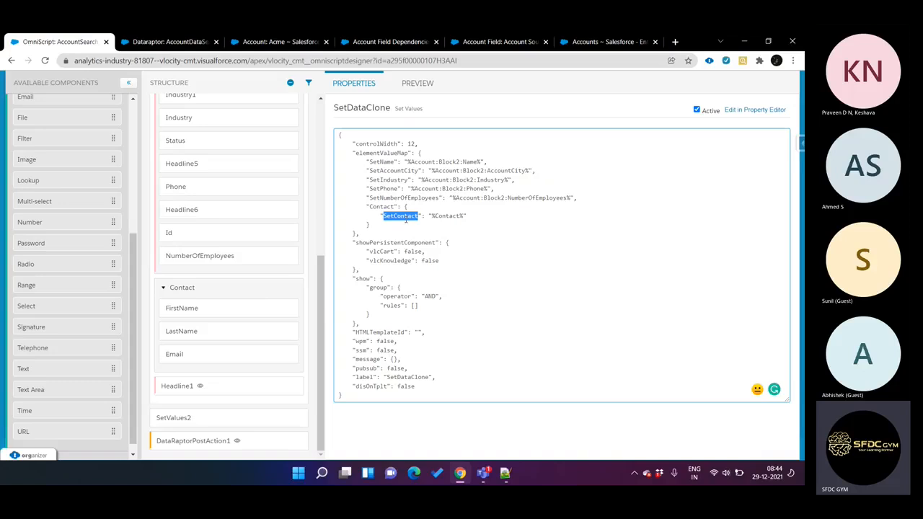
double_click(453, 215)
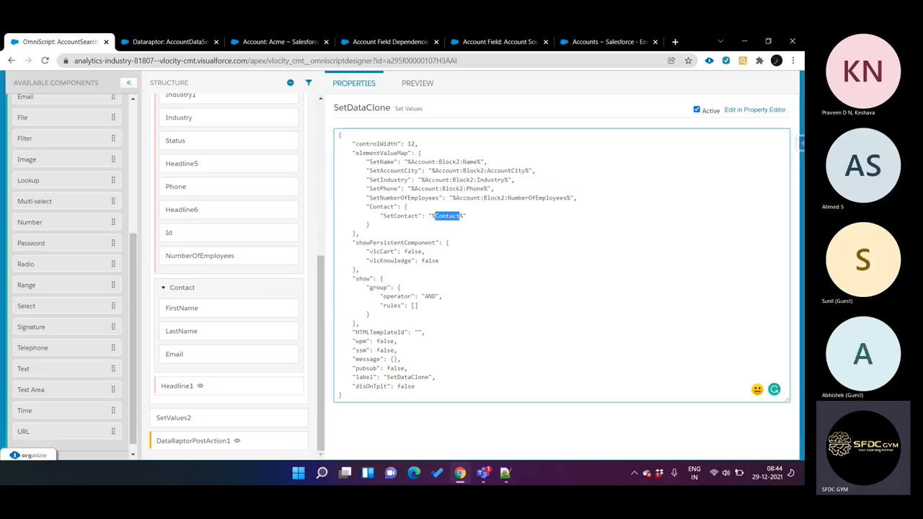
click(419, 216)
text(F)
key(BackSpace)
text(Email)
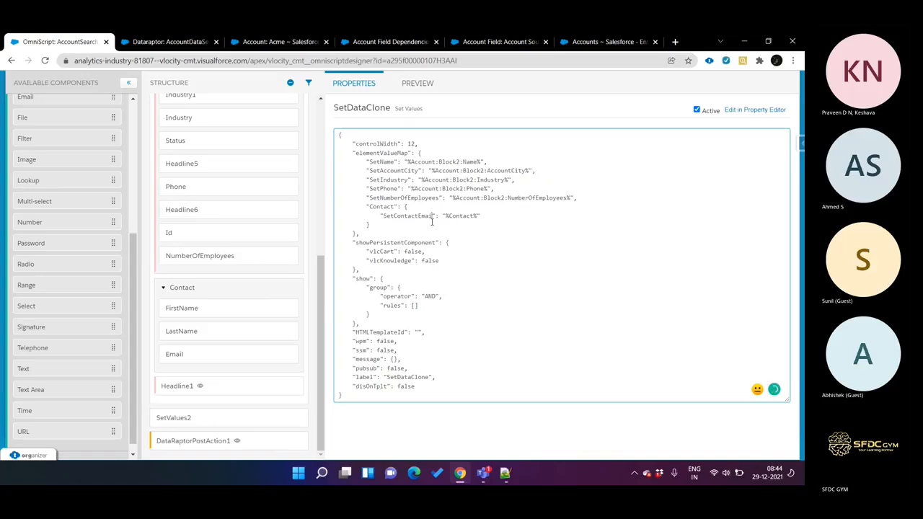
text(l)
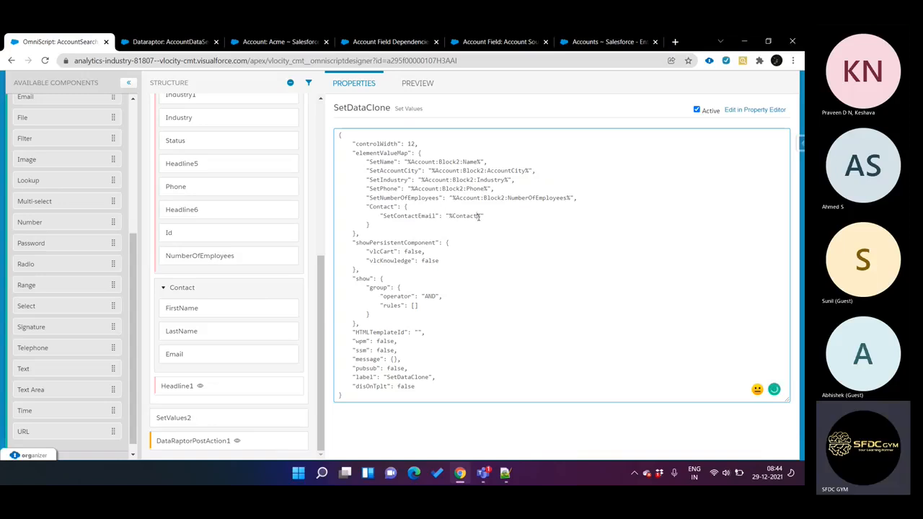
text(:Email)
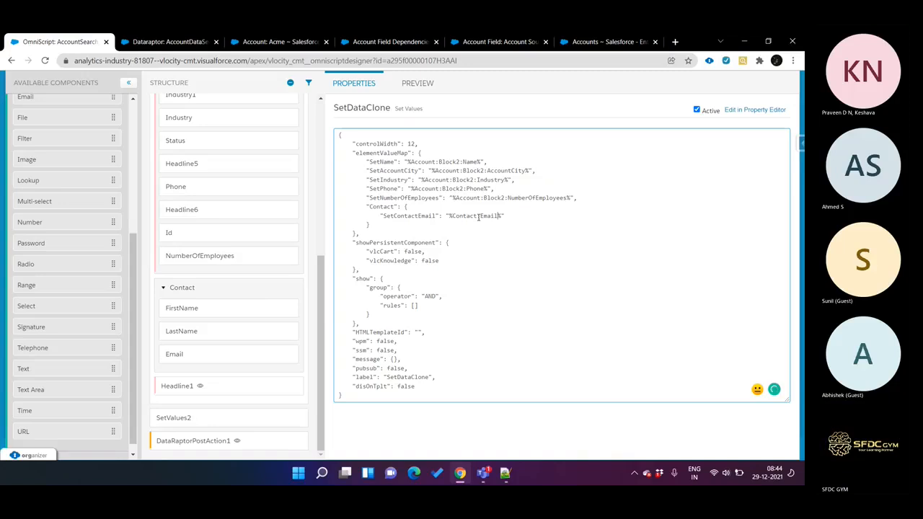
text(,)
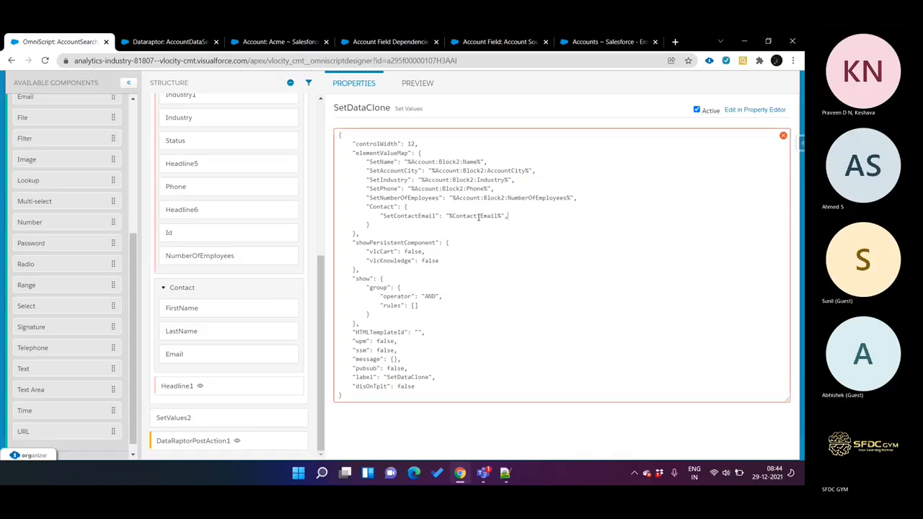
Step: Duplicate the SetContactEmail line twice inside the Contact object, leaving no comma after the last copy
shift+click(381, 215)
key(ctrl+c)
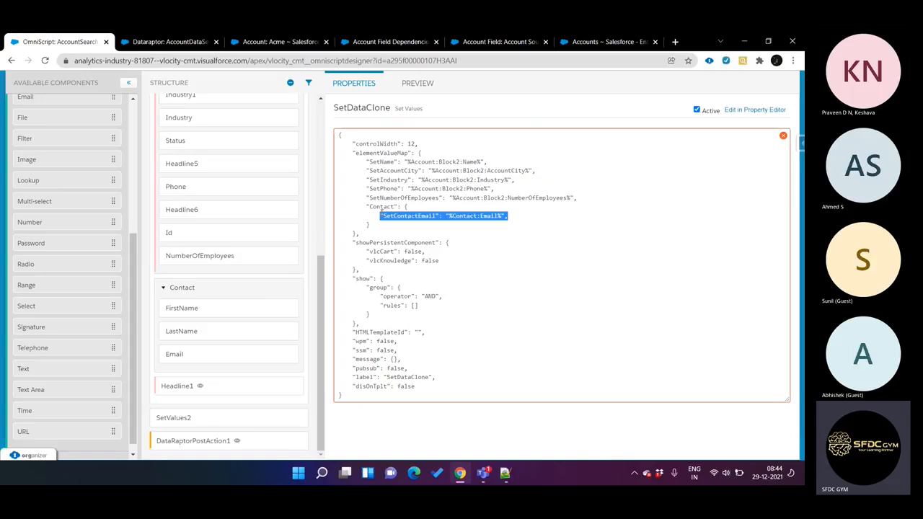
click(510, 215)
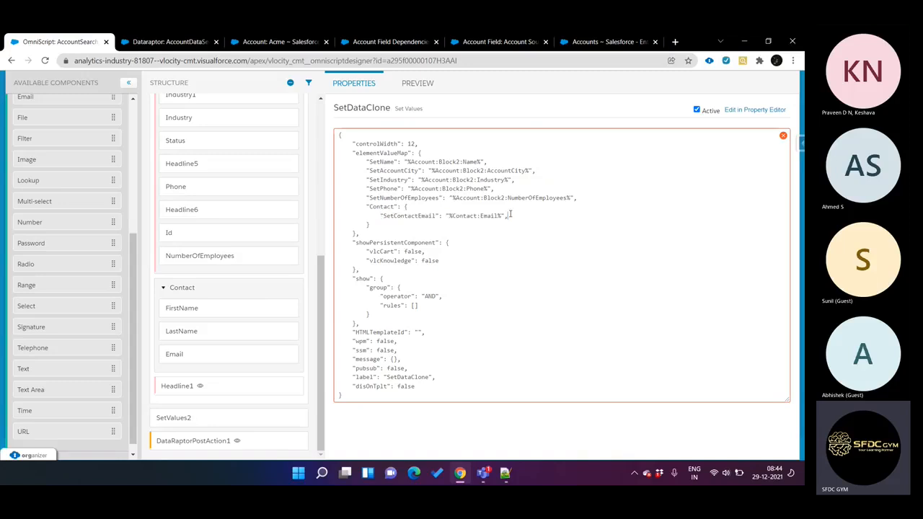
key(Return)
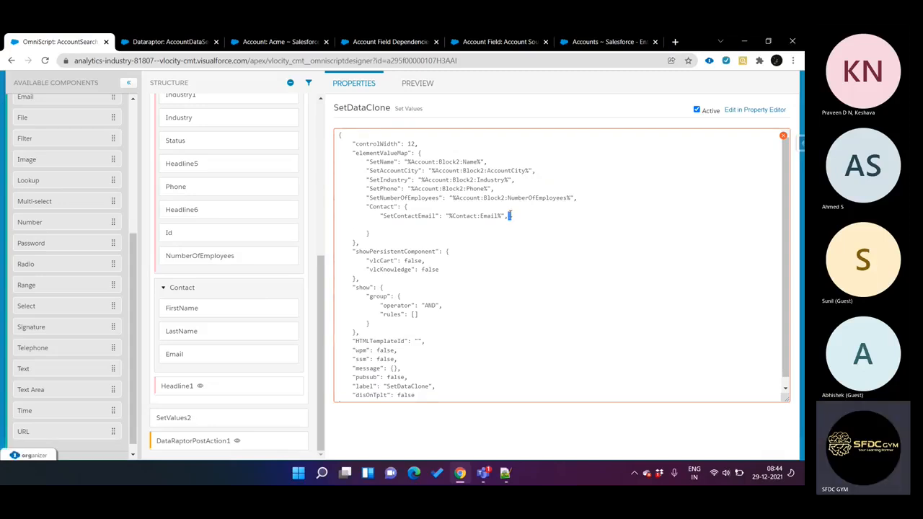
key(ctrl+v)
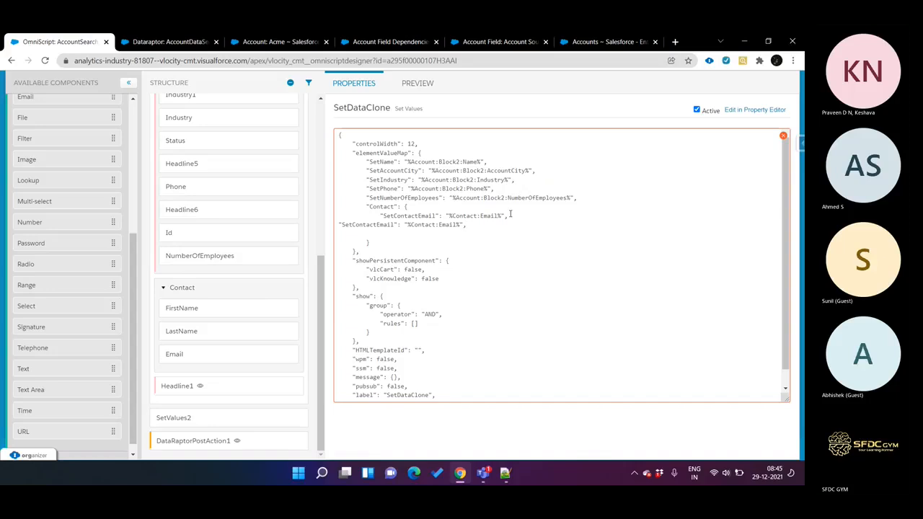
key(Return)
key(ctrl+v)
key(BackSpace)
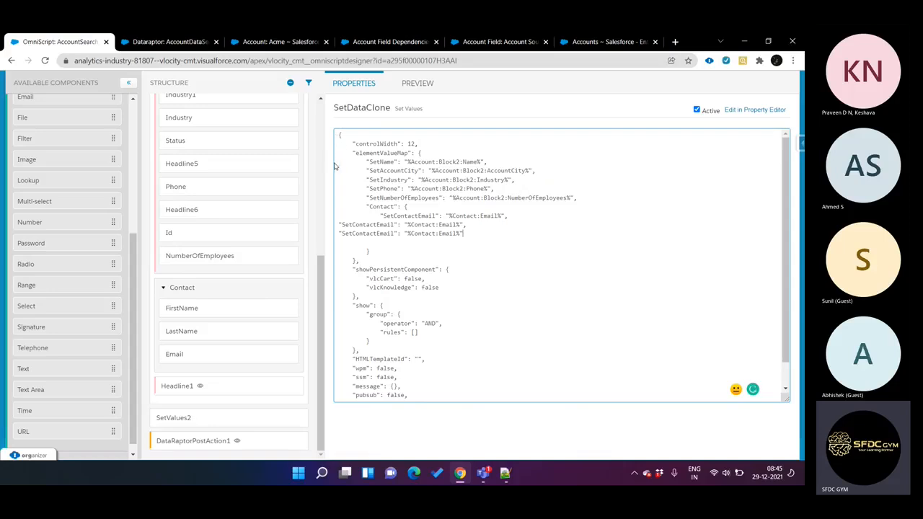
text(,)
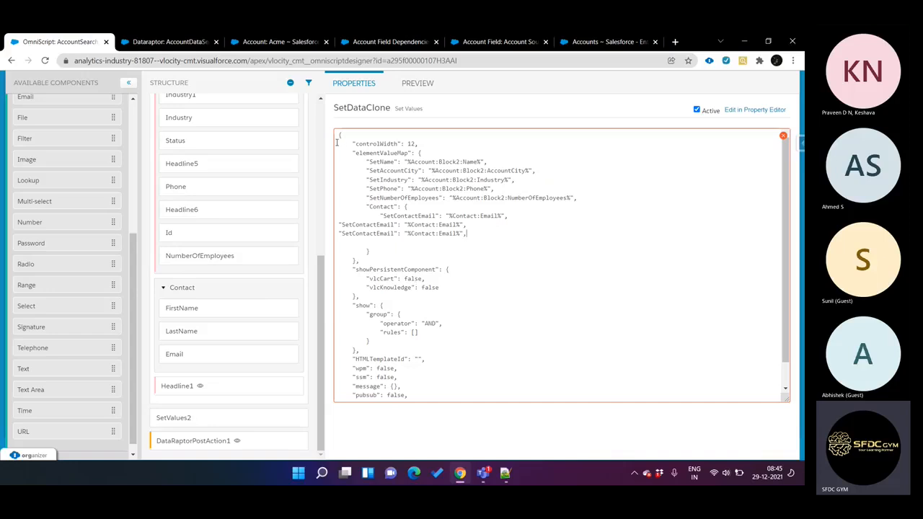
key(BackSpace)
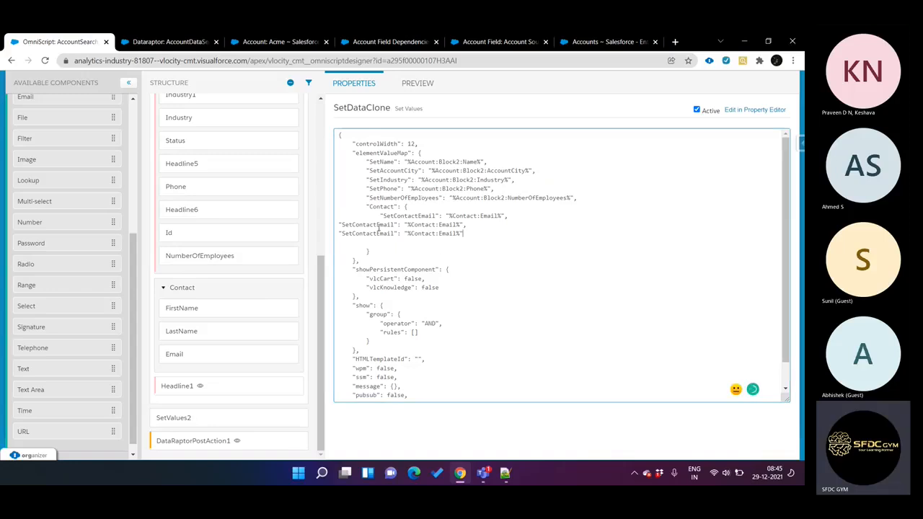
Step: Rename the keys of the two duplicated lines to SetContactFirstName and SetContactLastName
key(shift+Left)
key(shift+Left)
key(shift+Left)
key(shift+Left)
key(shift+Left)
text(First)
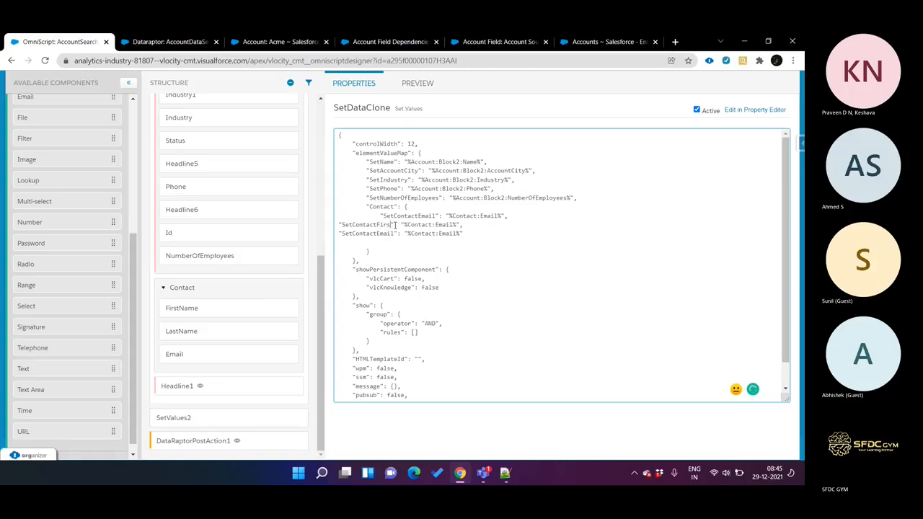
text(Name)
drag(376, 233, 395, 233)
text(LastName)
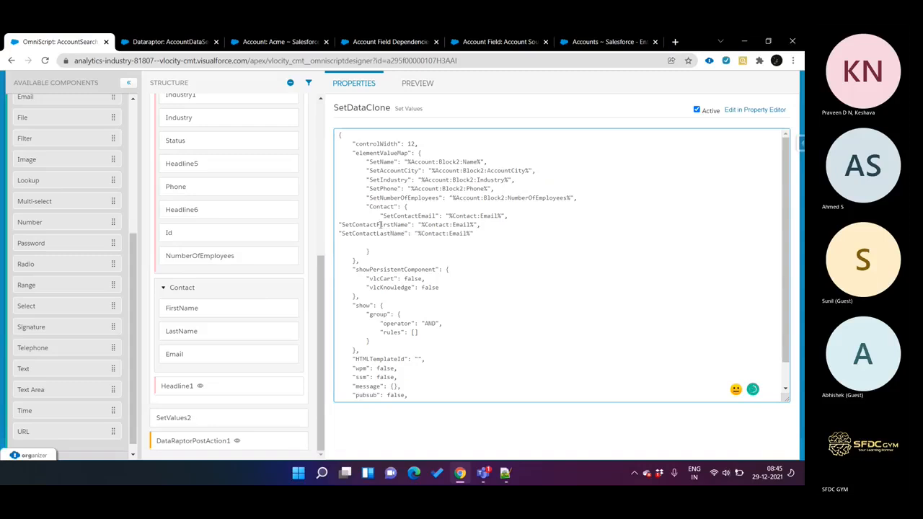
Step: Set the two new entries' values to %Contact:FirstName% and %Contact:LastName%, and return to the property editor
drag(375, 224, 409, 225)
key(ctrl+c)
double_click(459, 224)
click(460, 224)
double_click(461, 225)
click(454, 225)
key(Delete)
key(Delete)
key(Delete)
key(Delete)
key(Delete)
key(ctrl+v)
drag(376, 234, 469, 234)
text(LastName)
click(751, 111)
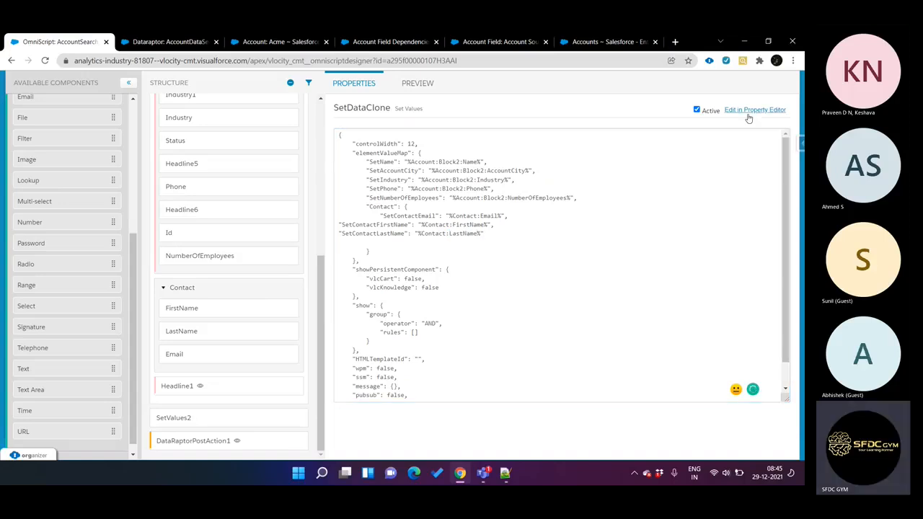
Step: Go back from the preview to SetDataClone's JSON and review the three entries in the Contact object
click(417, 83)
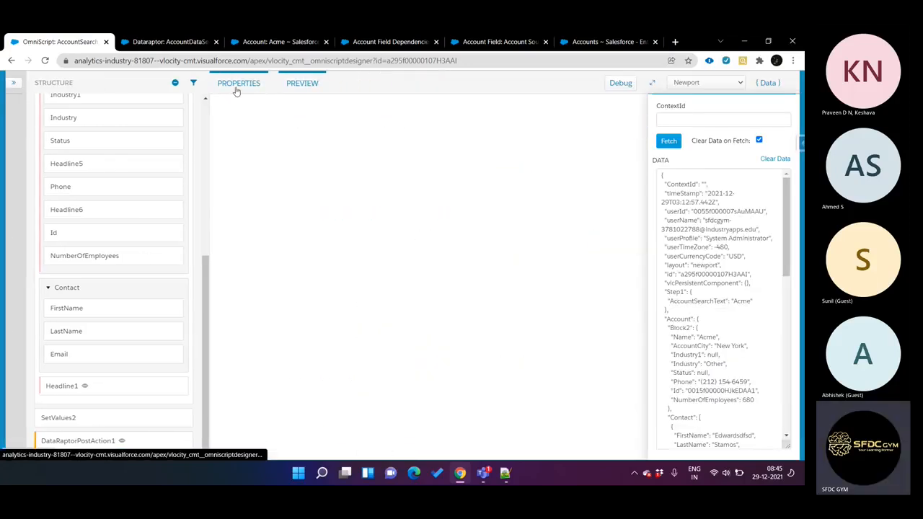
click(234, 87)
click(495, 146)
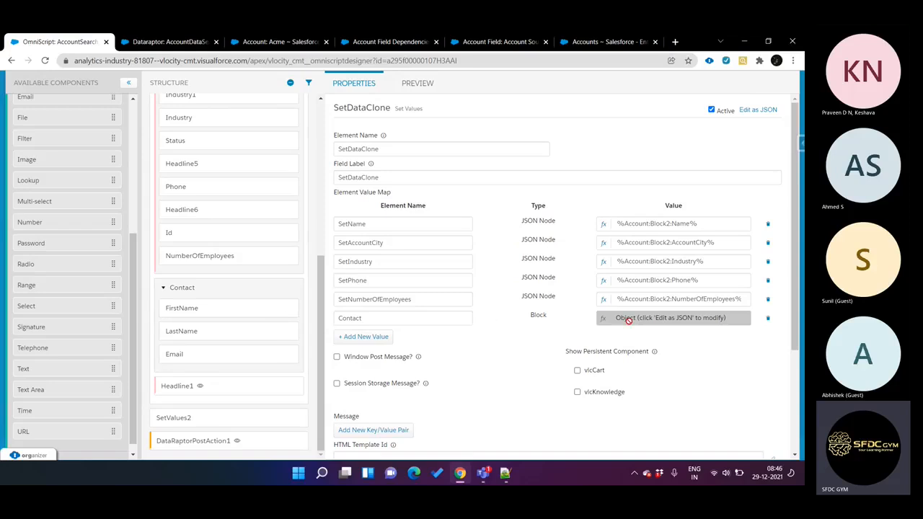
click(760, 111)
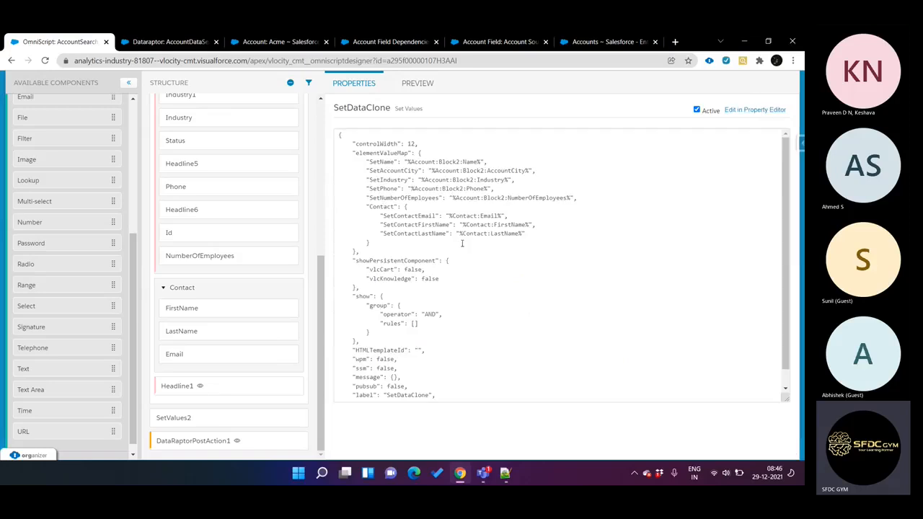
double_click(378, 207)
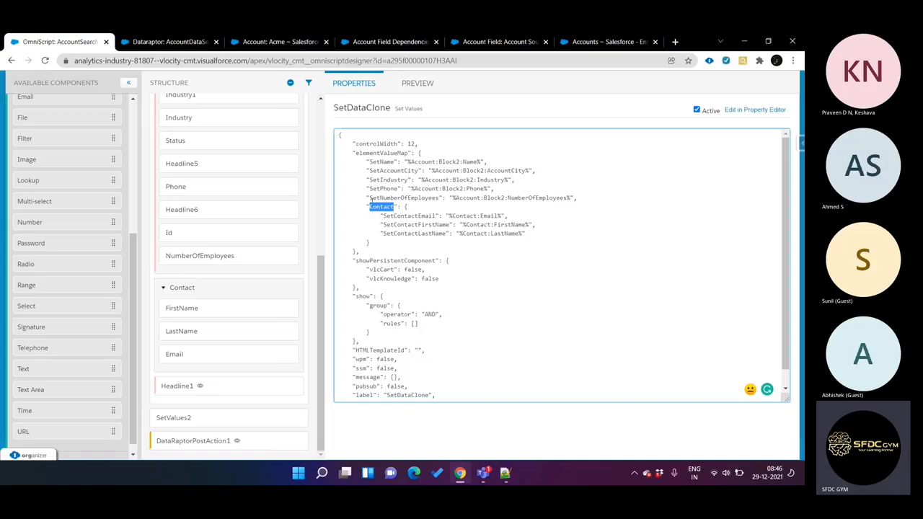
Step: Reopen the OmniScript preview and clear the old run's data
click(366, 90)
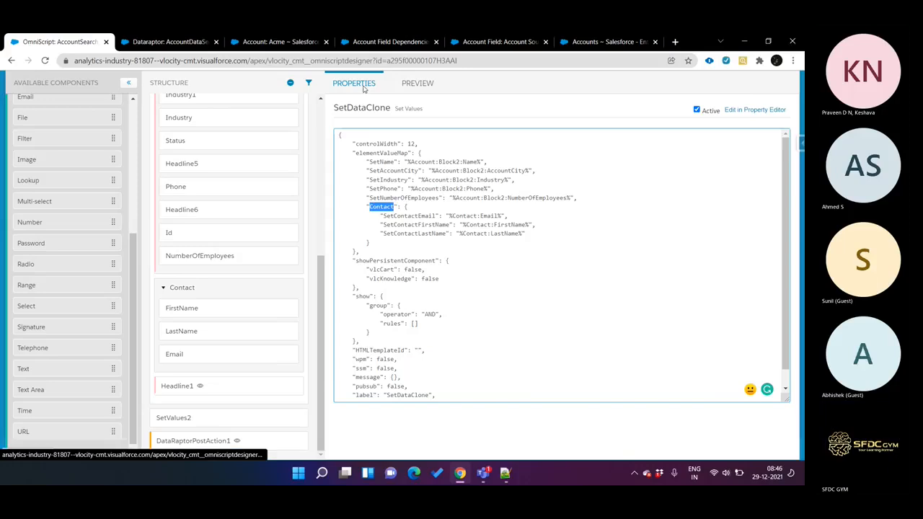
click(419, 85)
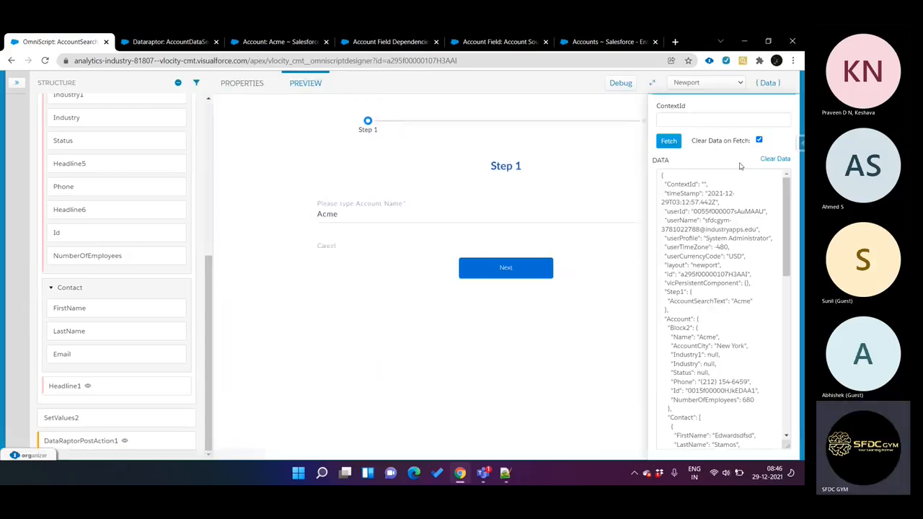
click(777, 159)
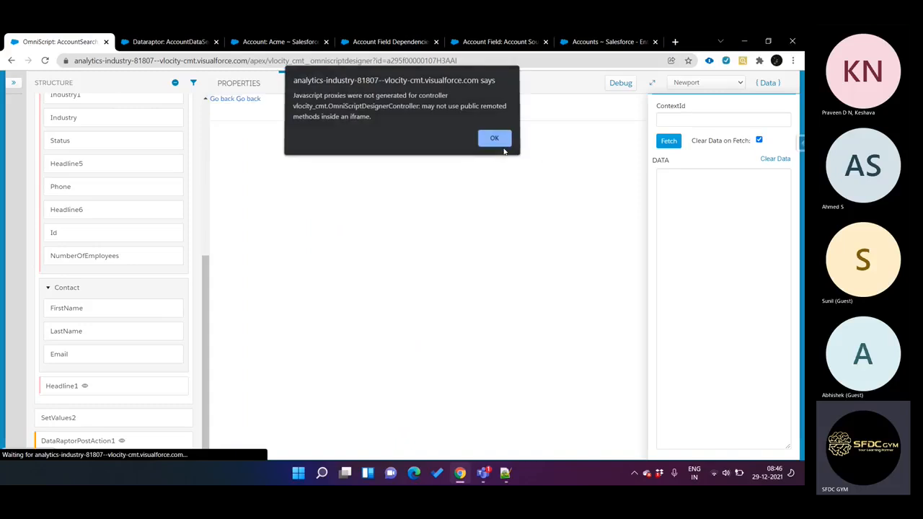
Step: Dismiss the browser alert and run the preview for the account name Acme through to Step2
click(504, 148)
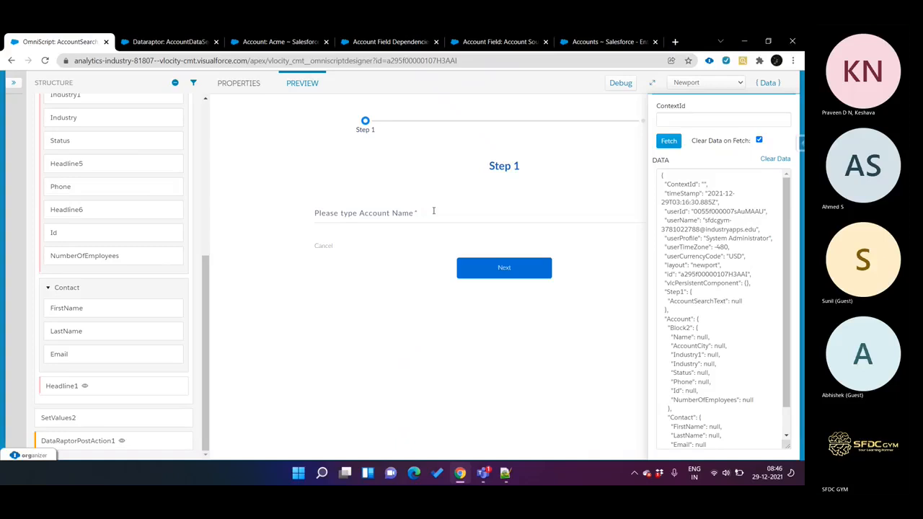
click(435, 215)
text(Acme)
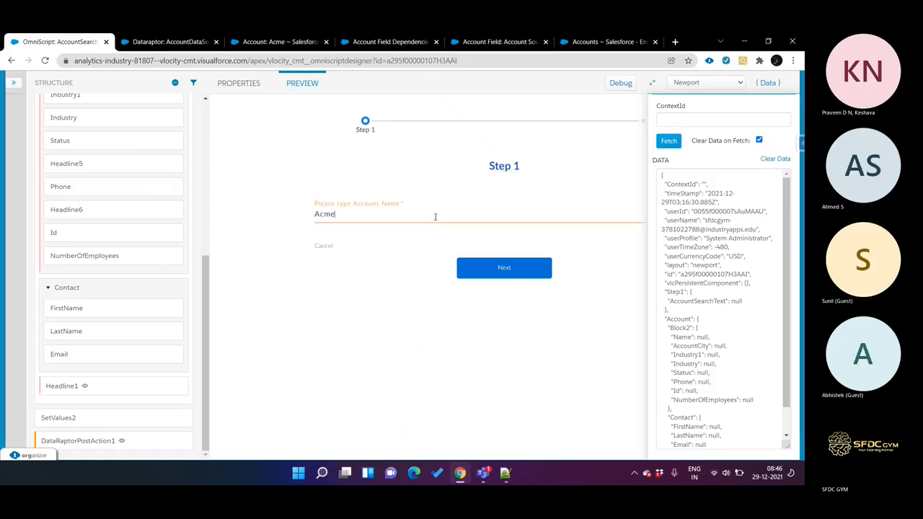
click(496, 265)
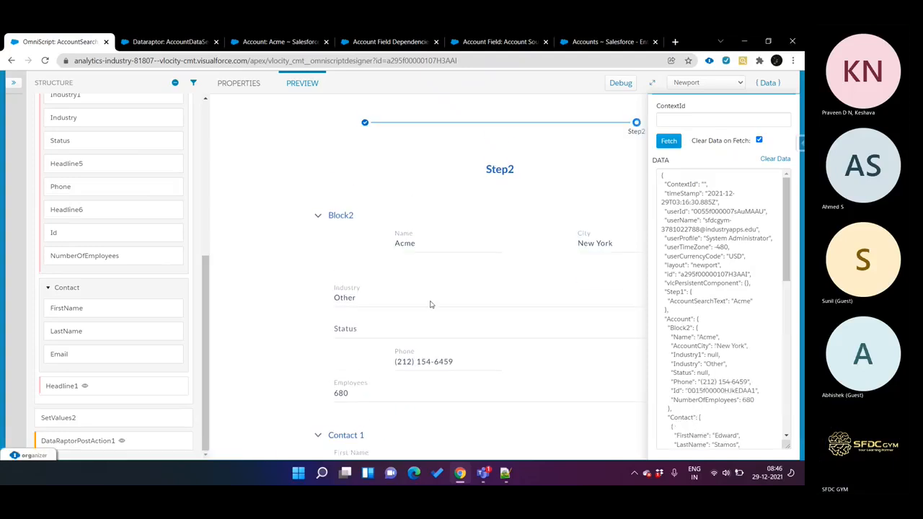
Step: Examine the preview's data JSON, comparing the cloned Contact lists with the original Contact records
scroll(745, 238, down, 10)
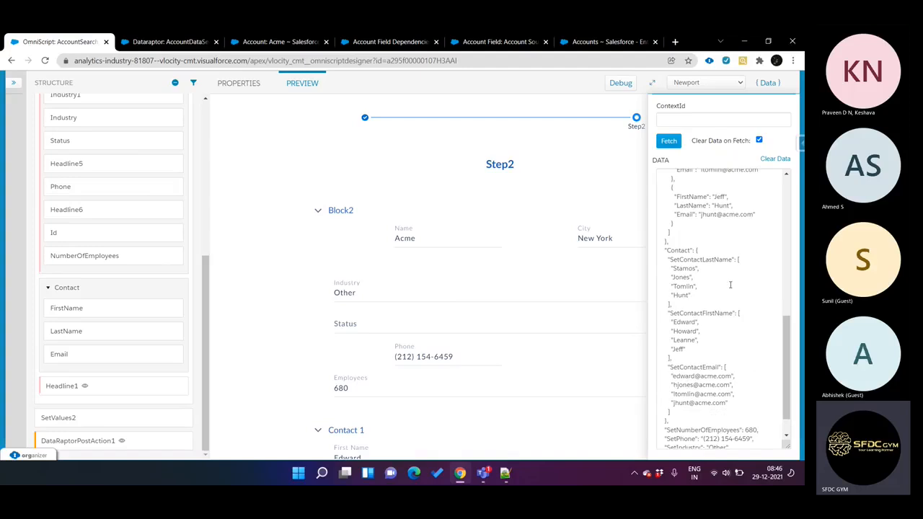
scroll(730, 285, down, 2)
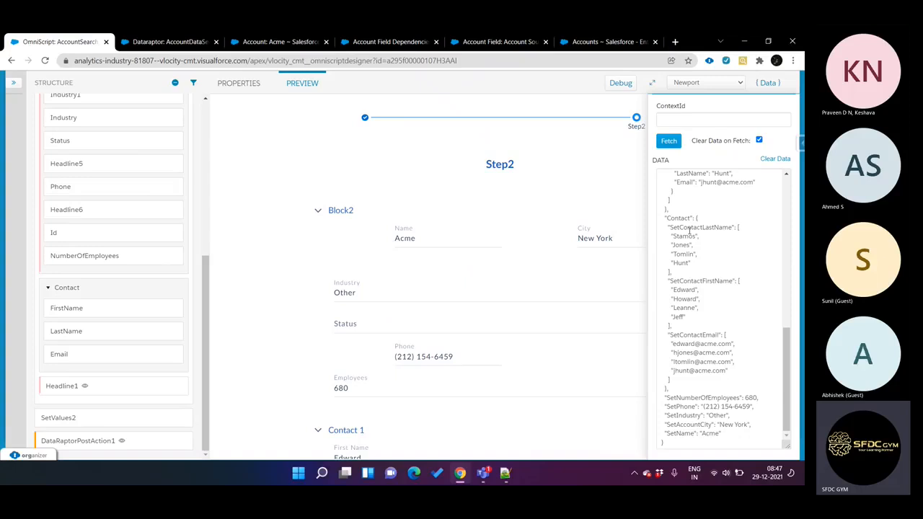
scroll(689, 231, up, 5)
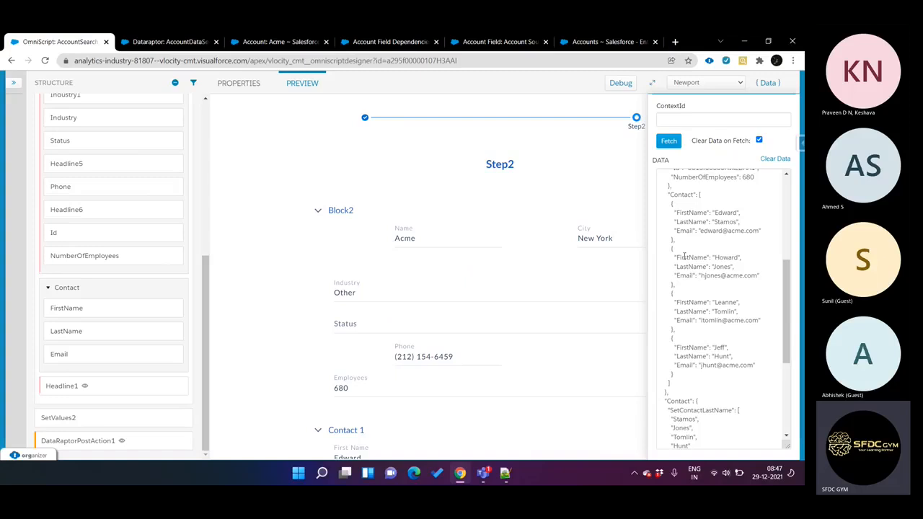
scroll(691, 305, down, 4)
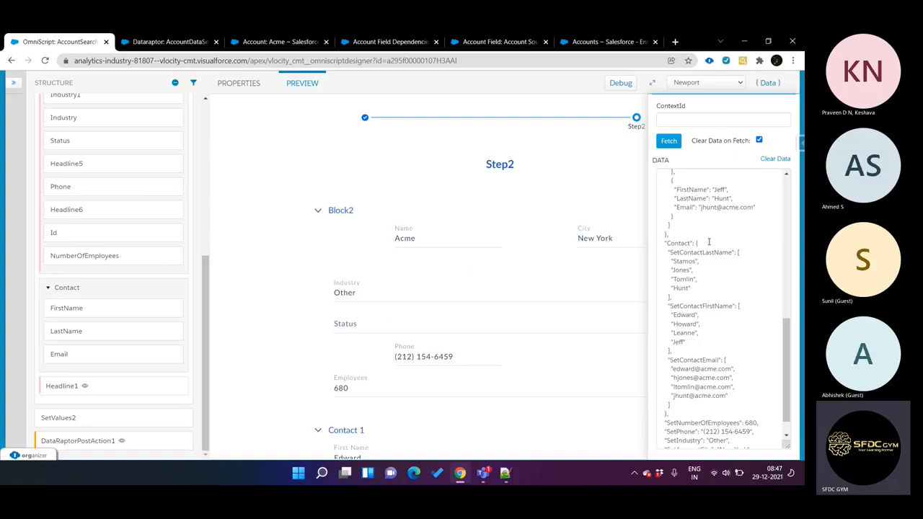
click(741, 252)
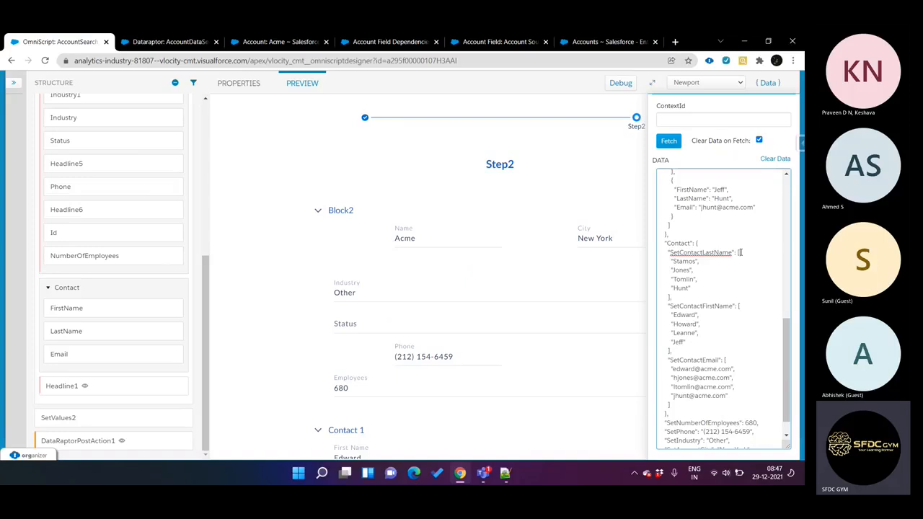
scroll(740, 253, down, 1)
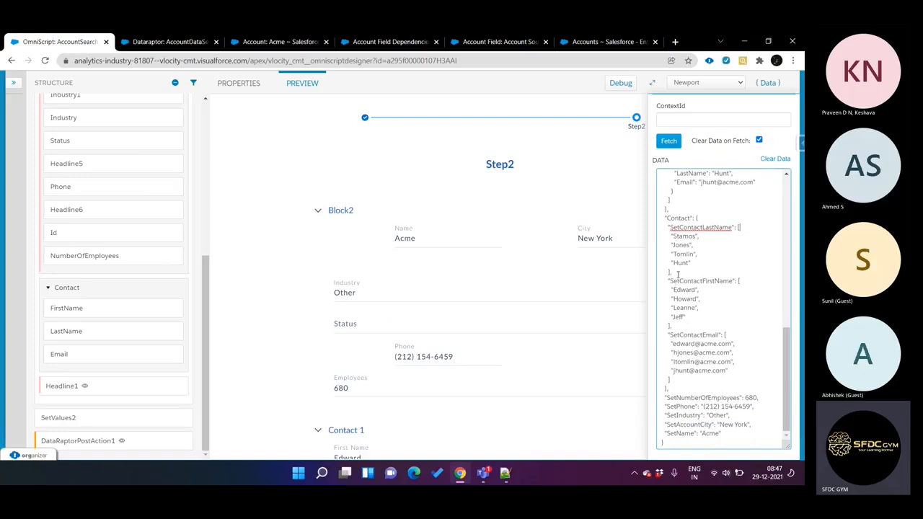
double_click(702, 226)
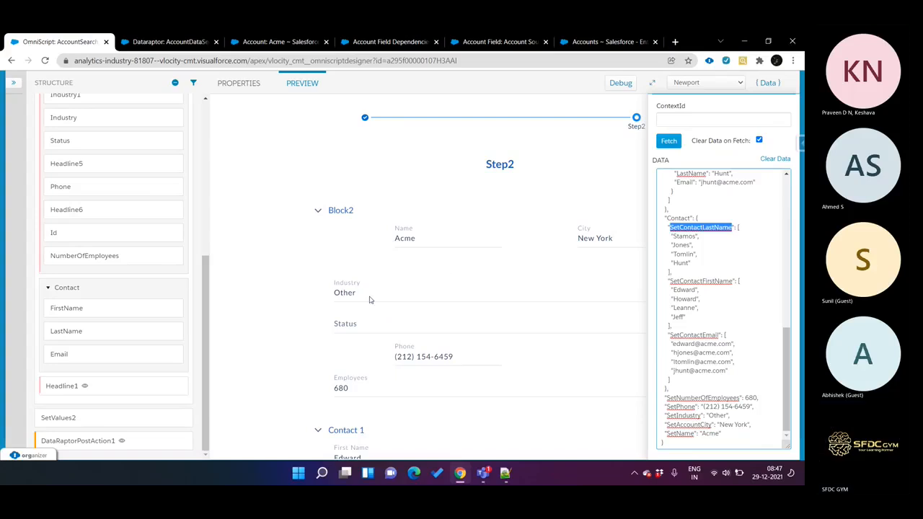
Step: Compare the contact blocks displayed in Step2 with the cloned contact values in the data JSON
scroll(371, 299, down, 2)
scroll(371, 299, down, 5)
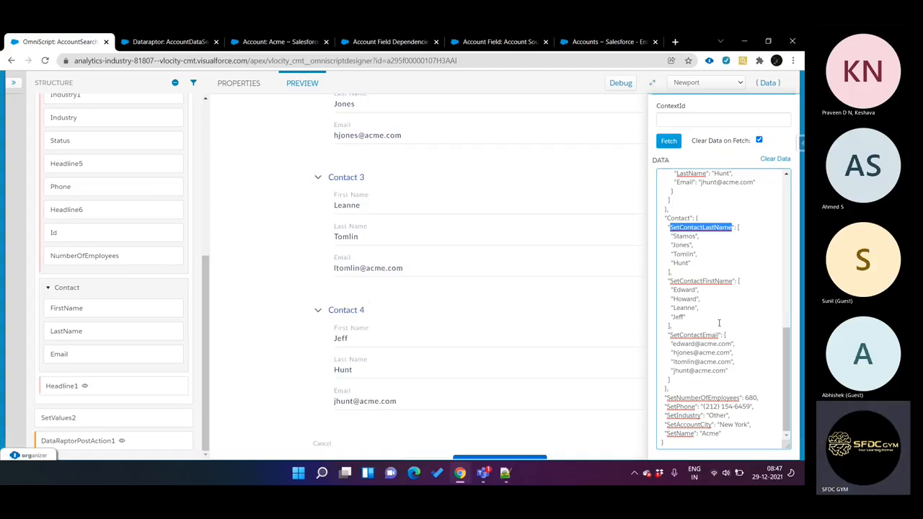
scroll(719, 323, up, 10)
scroll(719, 323, up, 2)
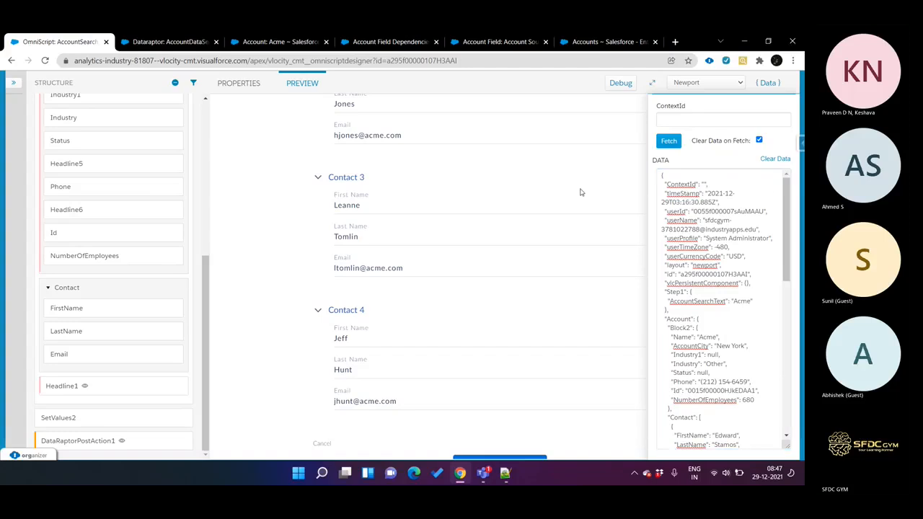
Step: Hide the preview's data JSON and open the properties of the SetDataClone element
click(761, 86)
scroll(371, 206, up, 7)
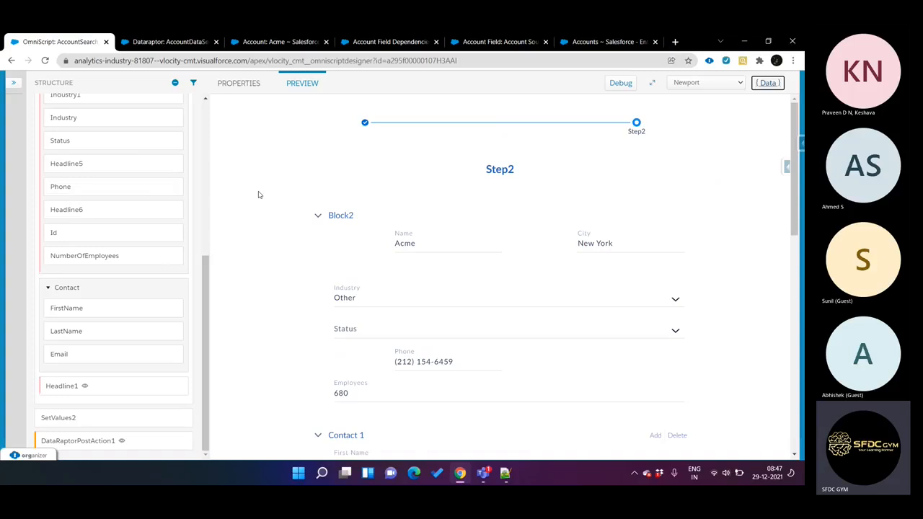
scroll(126, 230, up, 5)
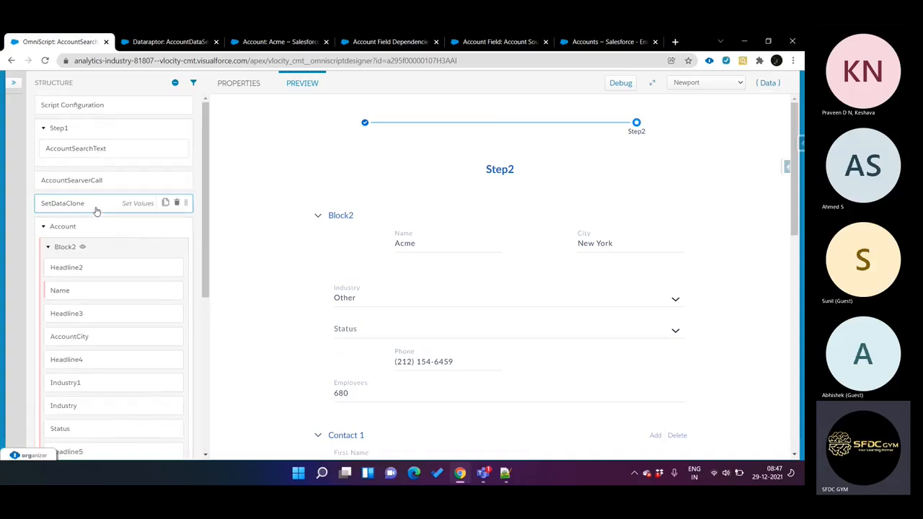
click(96, 209)
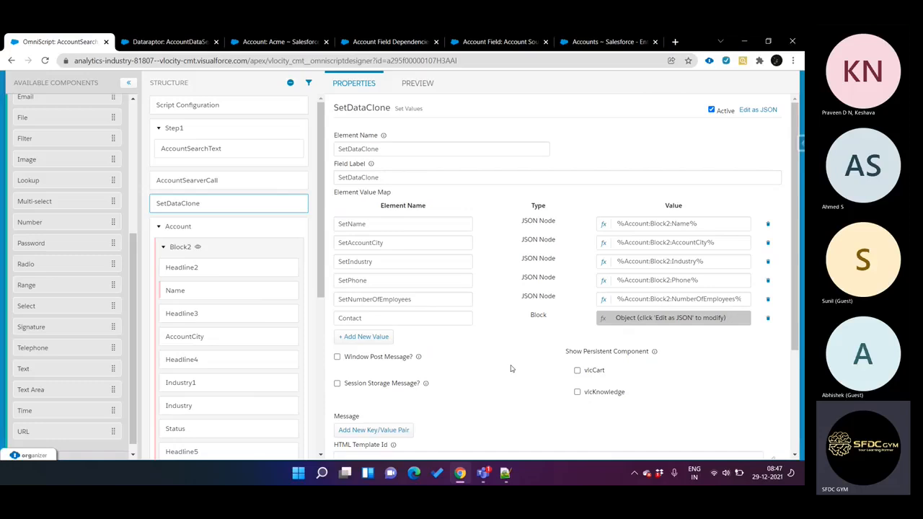
Step: Switch to Notepad++ to examine the sample Account object and the first Contact record's fields, and return to the OmniScript designer
click(505, 473)
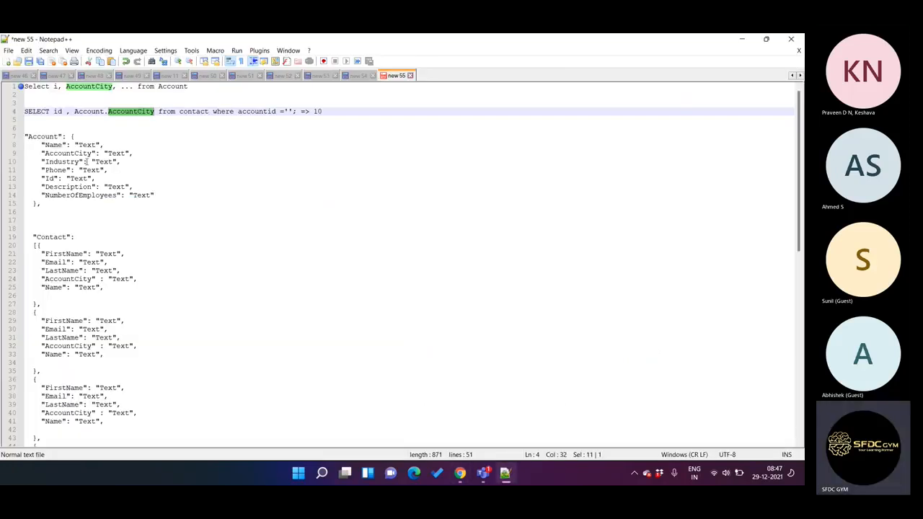
click(76, 136)
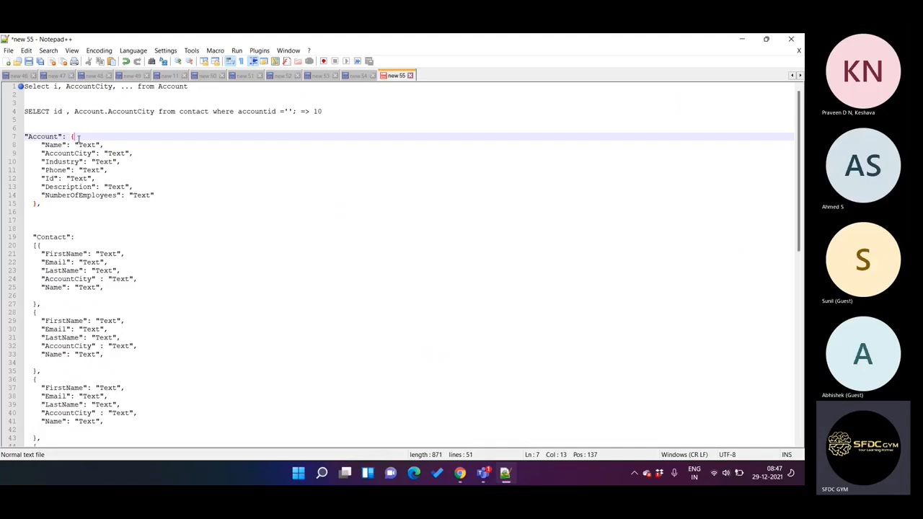
click(41, 246)
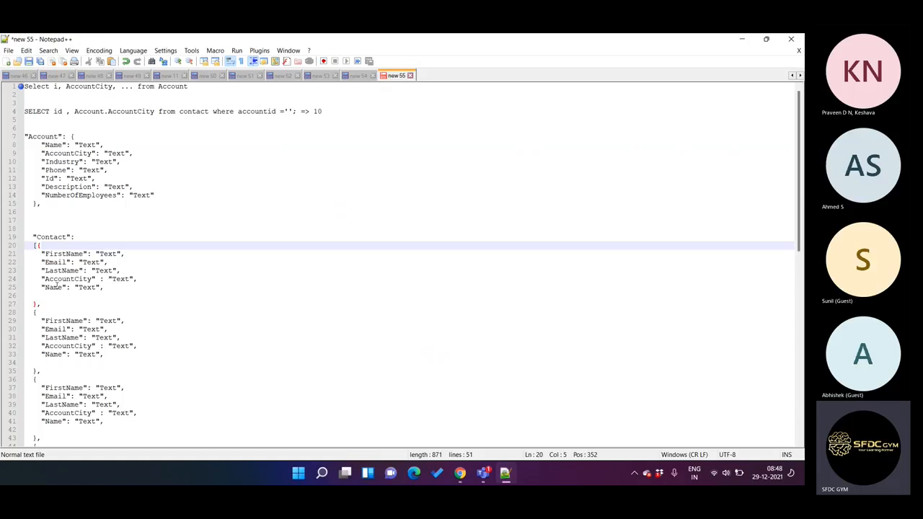
drag(45, 254, 75, 254)
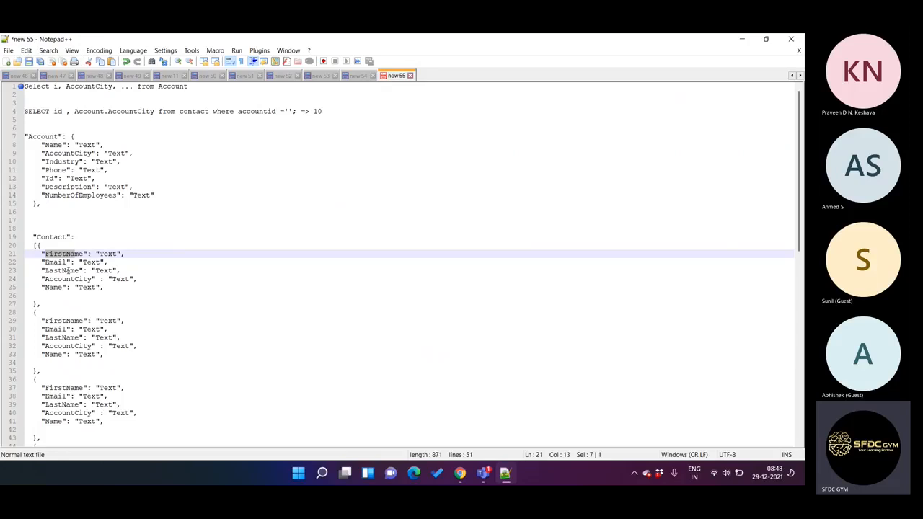
drag(41, 253, 122, 270)
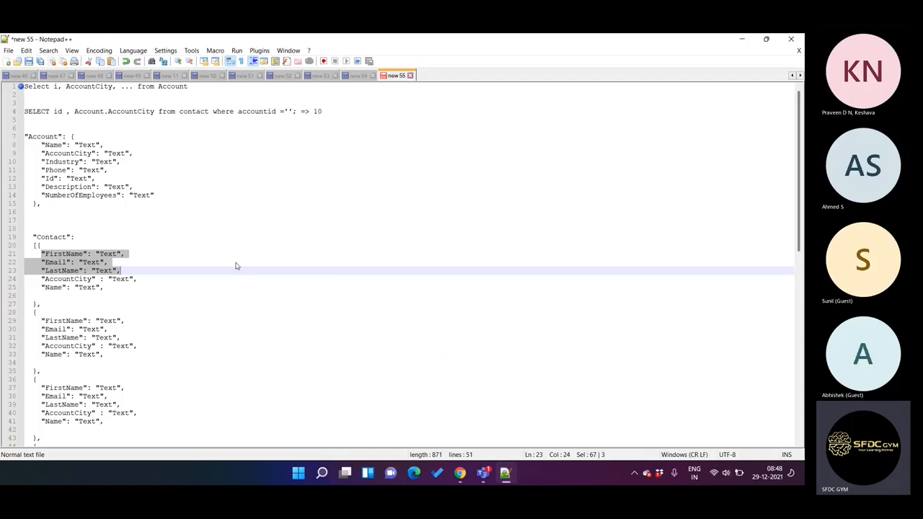
click(508, 474)
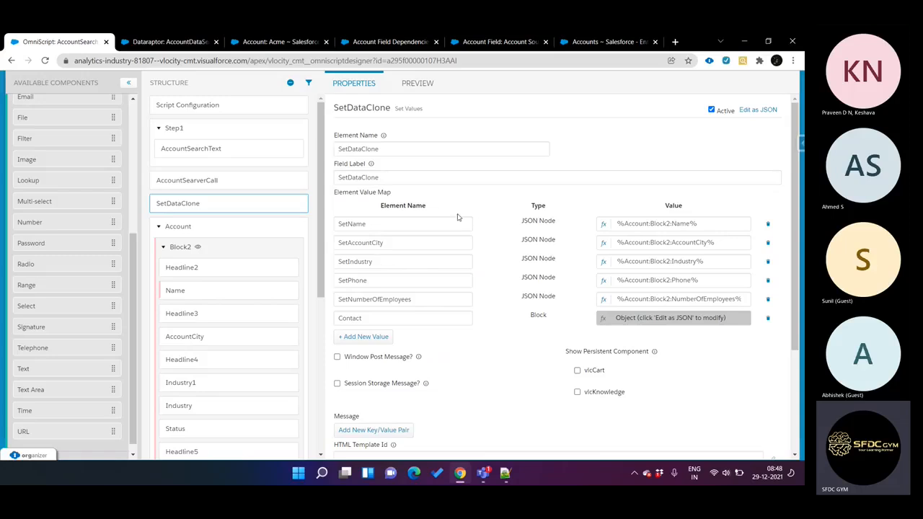
click(508, 471)
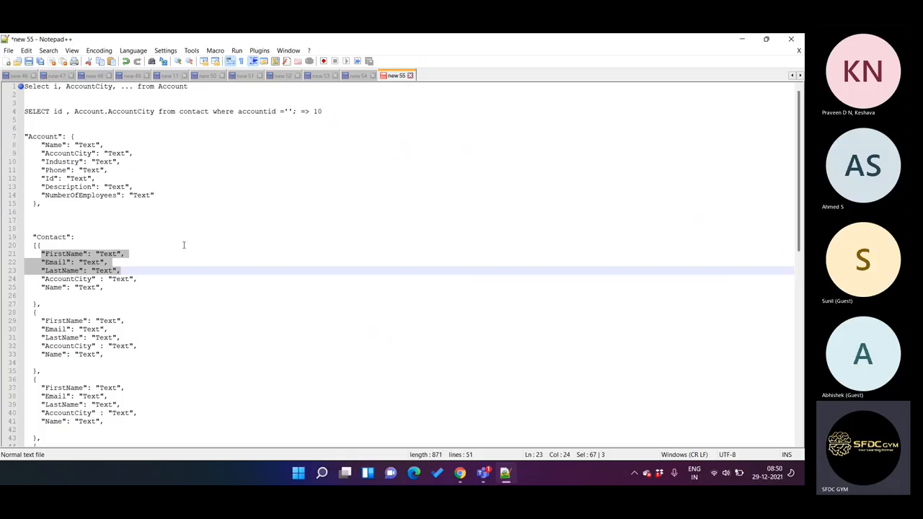
click(460, 474)
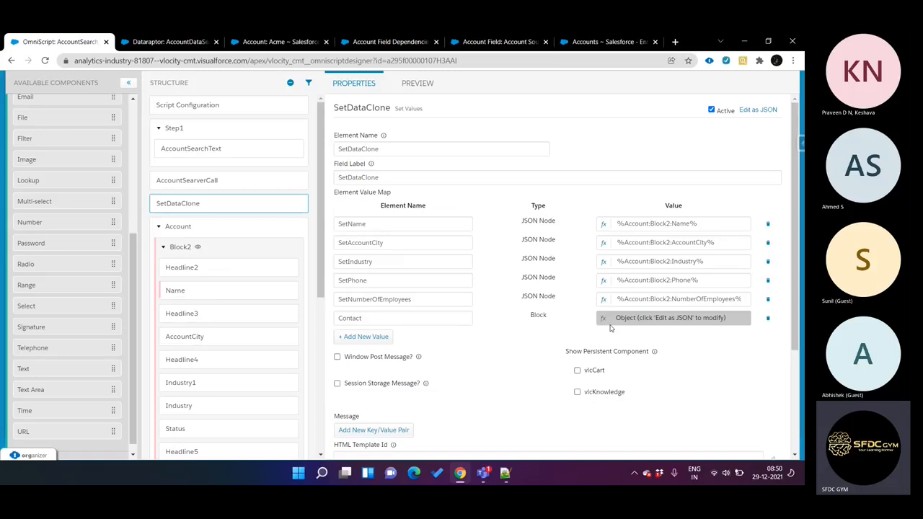
Step: Show SetDataClone as JSON and review its Contact object against the Contact block's elements in the structure
click(761, 113)
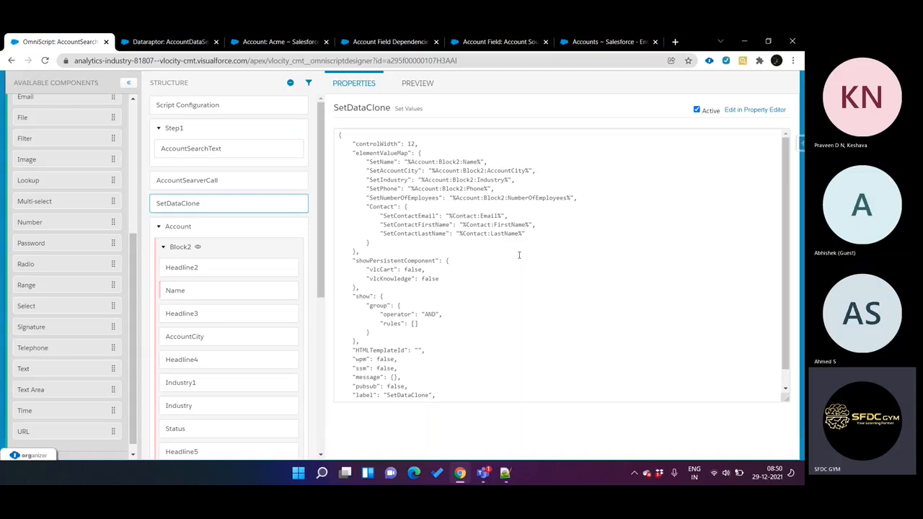
scroll(211, 291, down, 5)
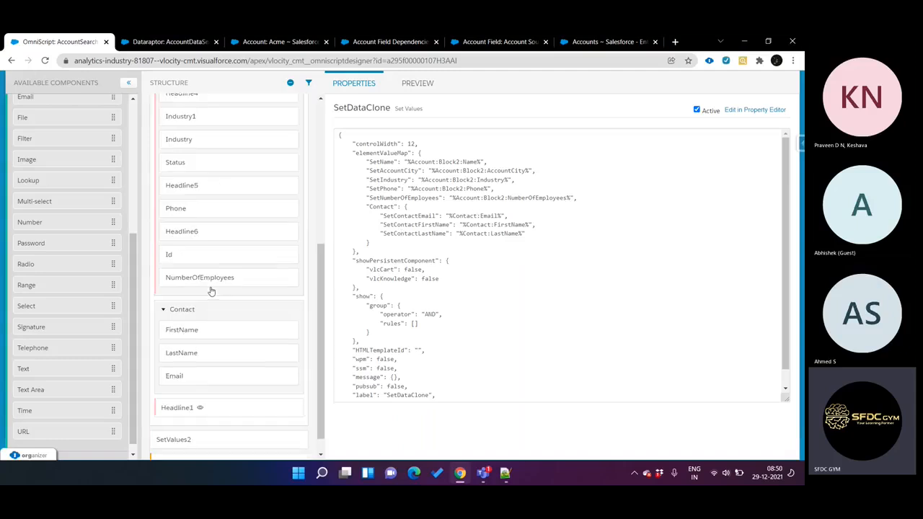
scroll(207, 346, down, 1)
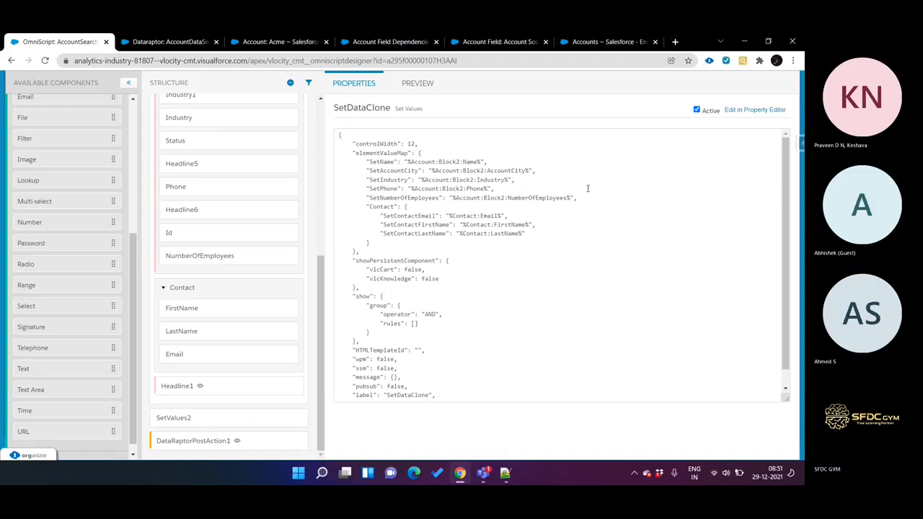
click(420, 86)
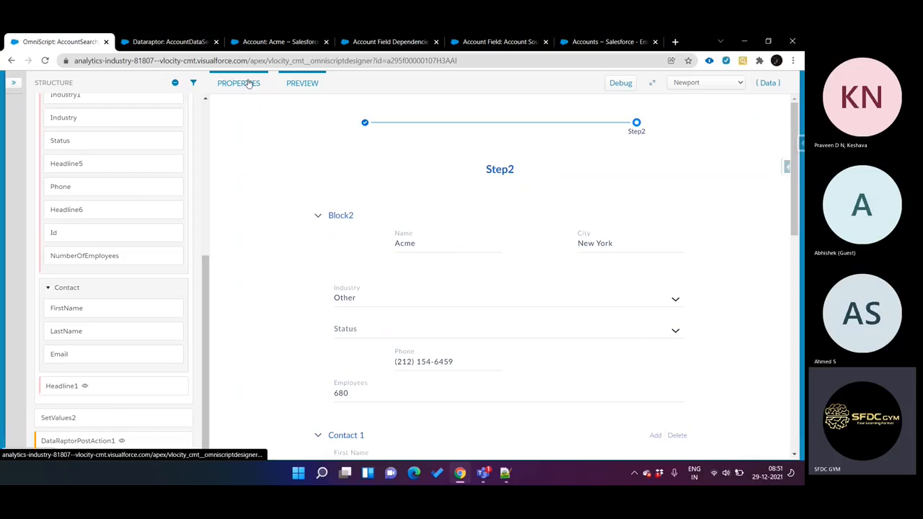
click(248, 85)
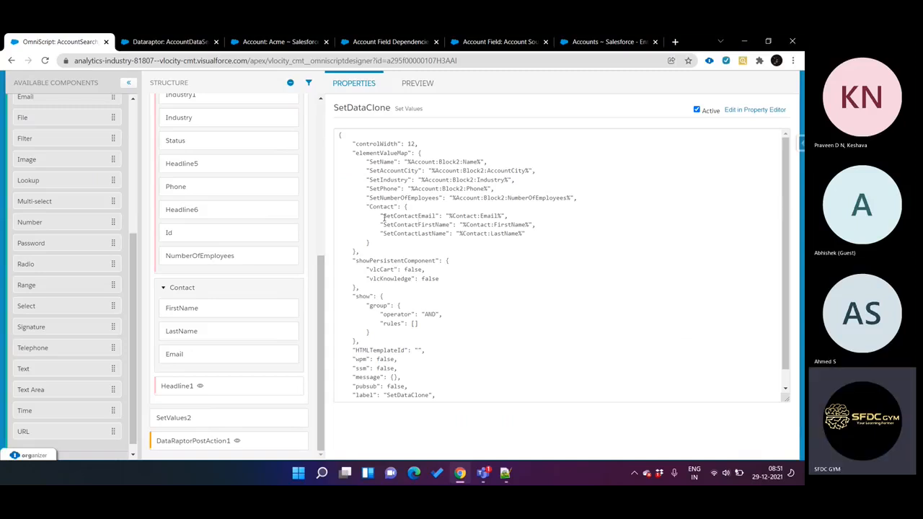
drag(370, 216, 428, 142)
click(428, 142)
Step: Reopen the preview and review the account and contact fields in Step2
click(416, 83)
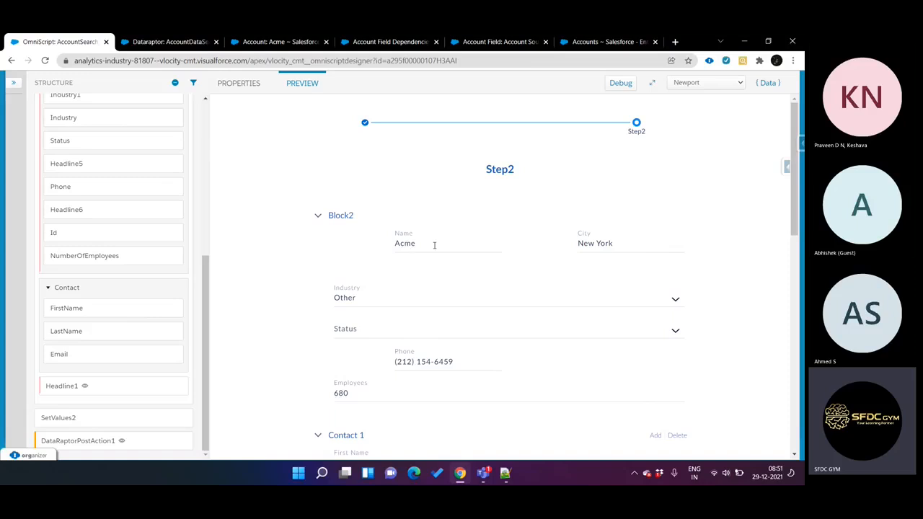
scroll(456, 384, down, 2)
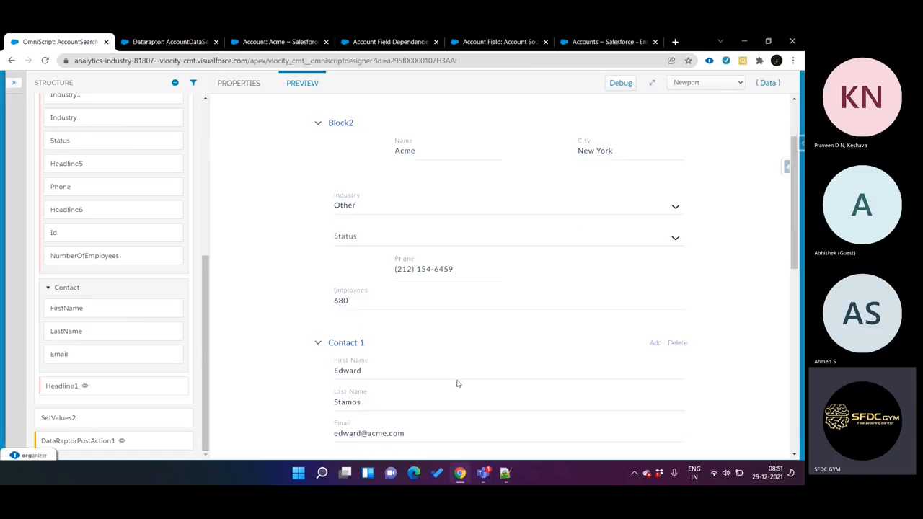
scroll(461, 364, up, 2)
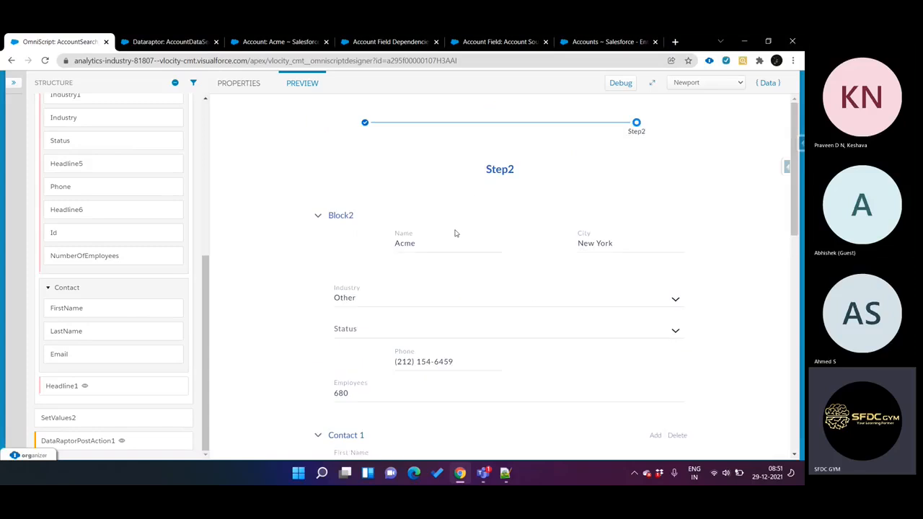
scroll(397, 333, down, 4)
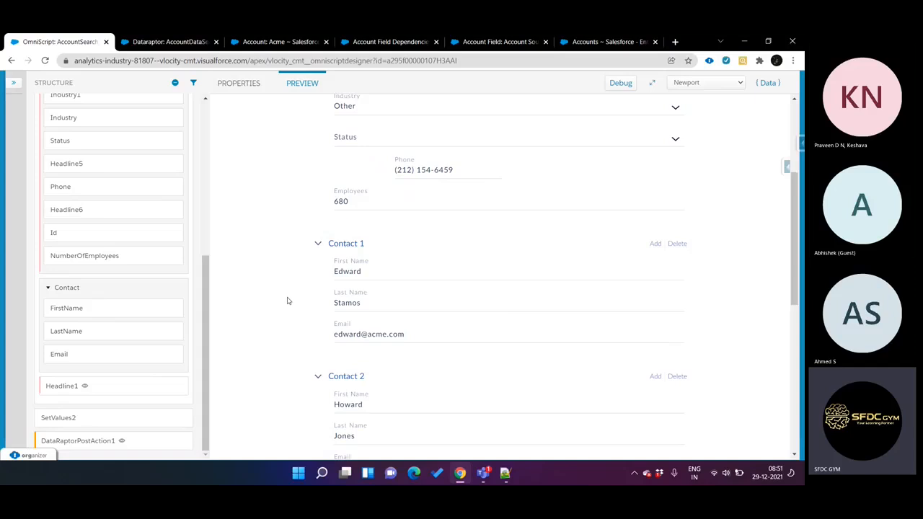
Step: Return to SetDataClone's properties and check the Contact entry in both the property editor and the JSON view
click(238, 84)
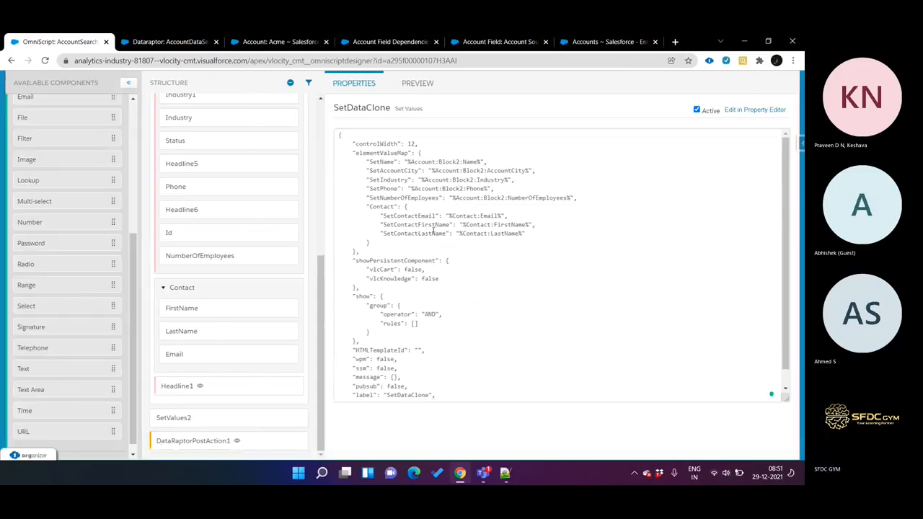
click(770, 111)
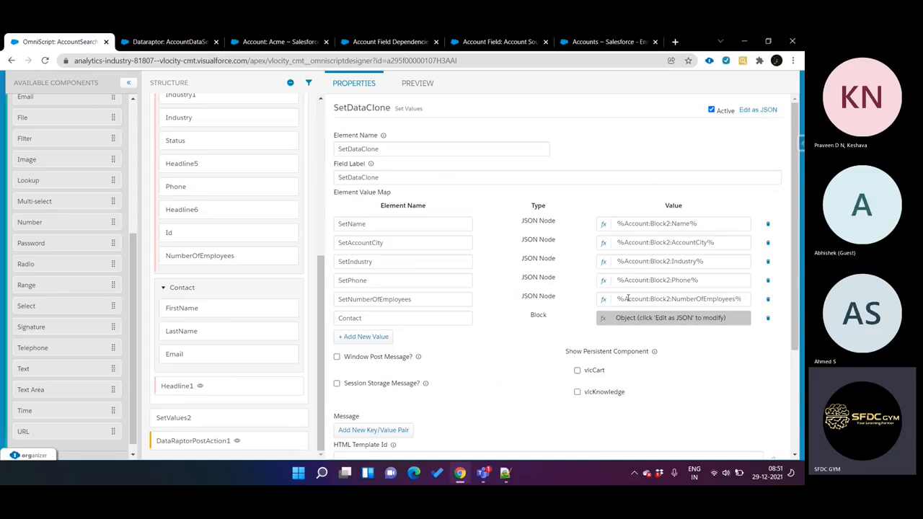
click(758, 109)
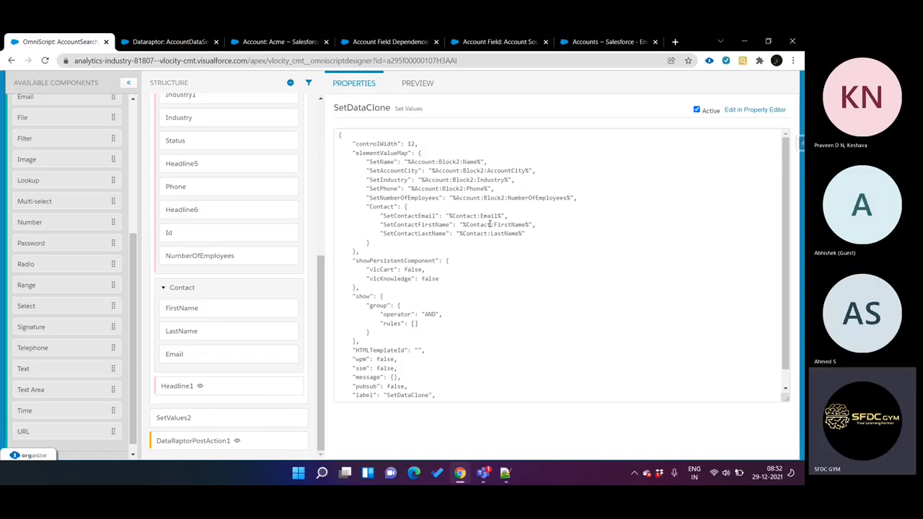
Step: Add a new Step element between the Account step and SetValues2, and preview the OmniScript
drag(356, 102, 354, 93)
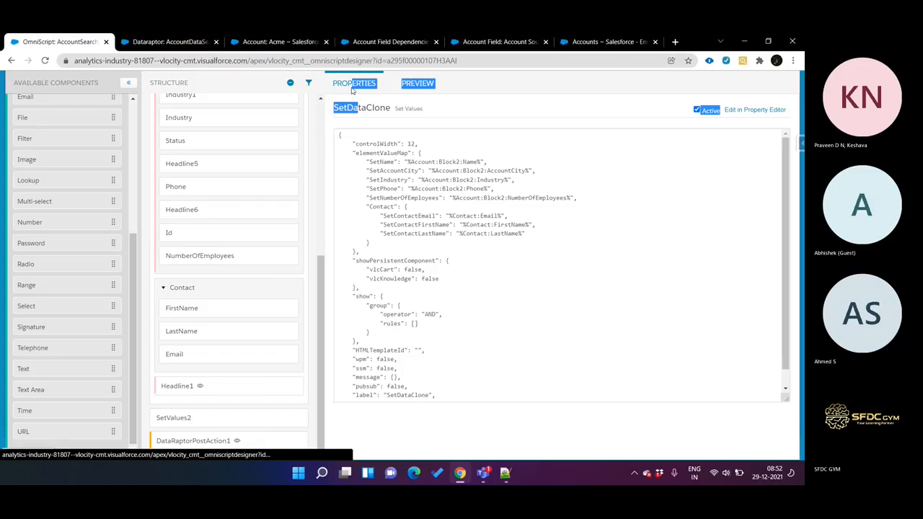
click(465, 108)
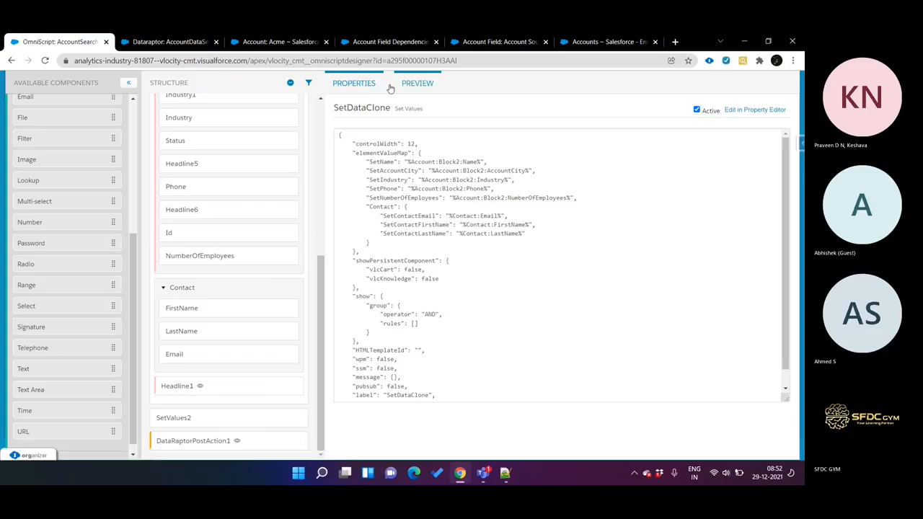
scroll(242, 199, up, 5)
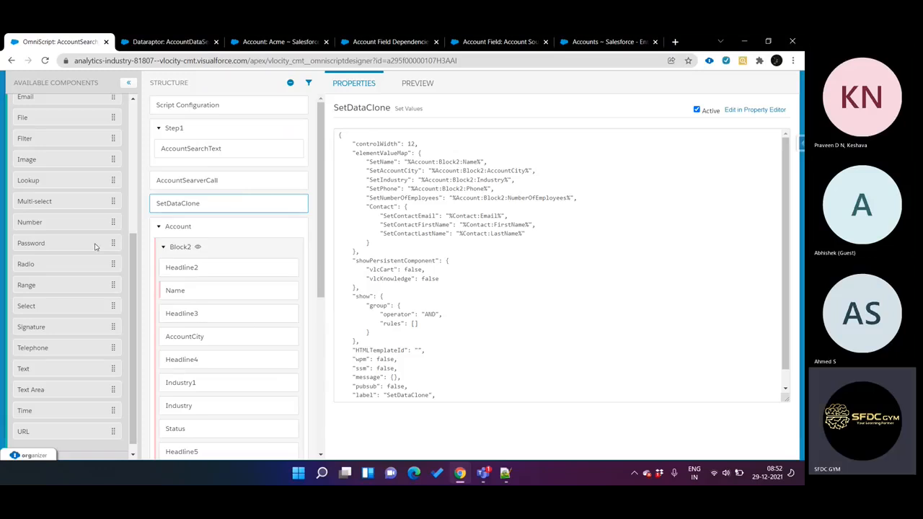
scroll(94, 248, up, 3)
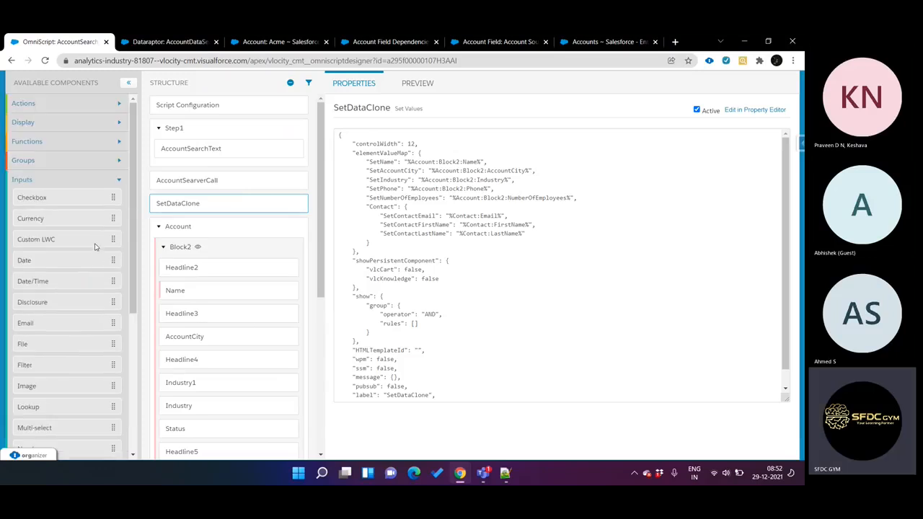
click(114, 180)
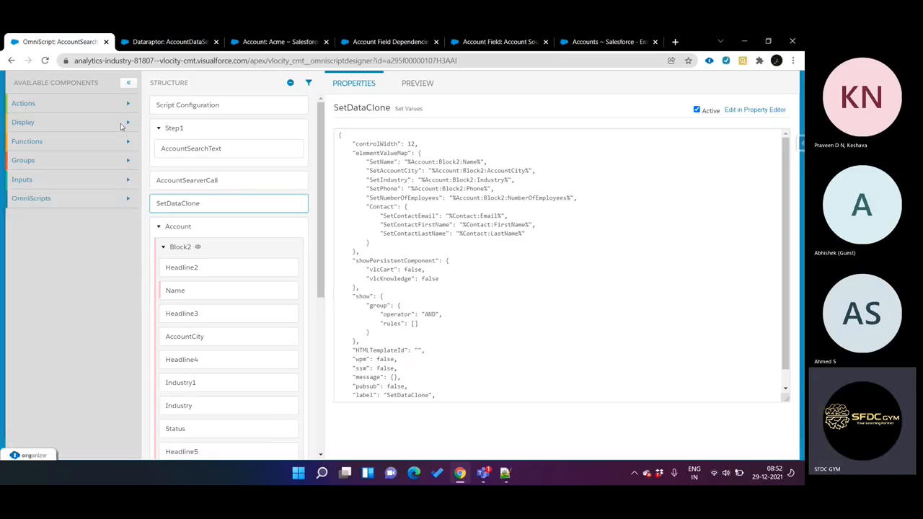
click(127, 160)
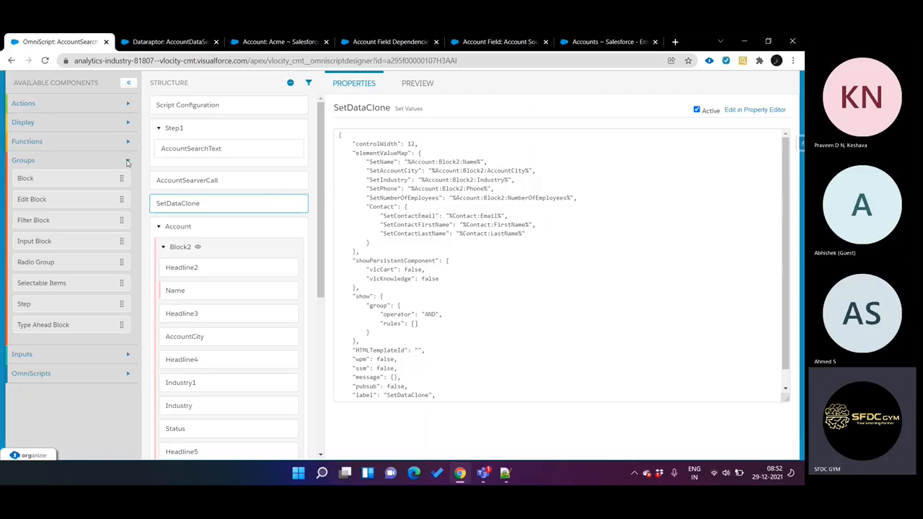
scroll(184, 296, down, 5)
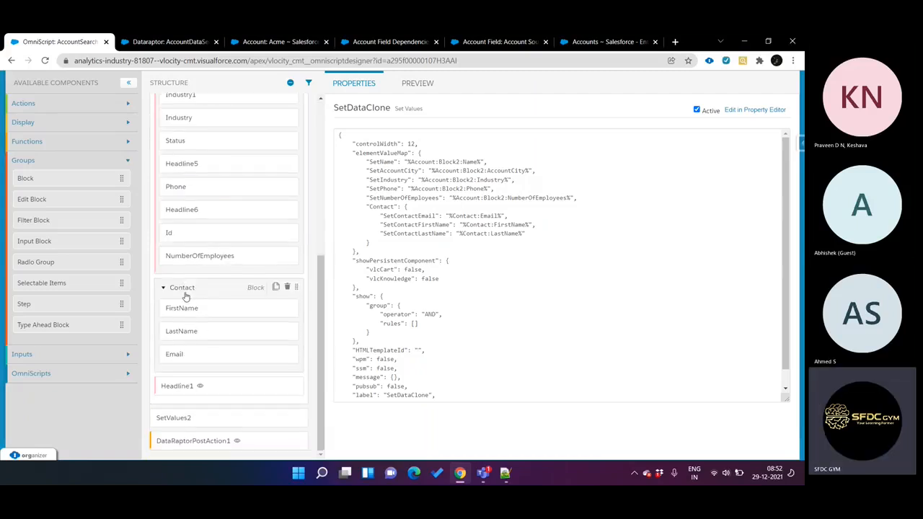
mouse_move(58, 201)
mouse_down()
mouse_move(210, 406)
mouse_move(231, 400)
mouse_move(229, 408)
mouse_move(216, 232)
mouse_move(47, 195)
mouse_up()
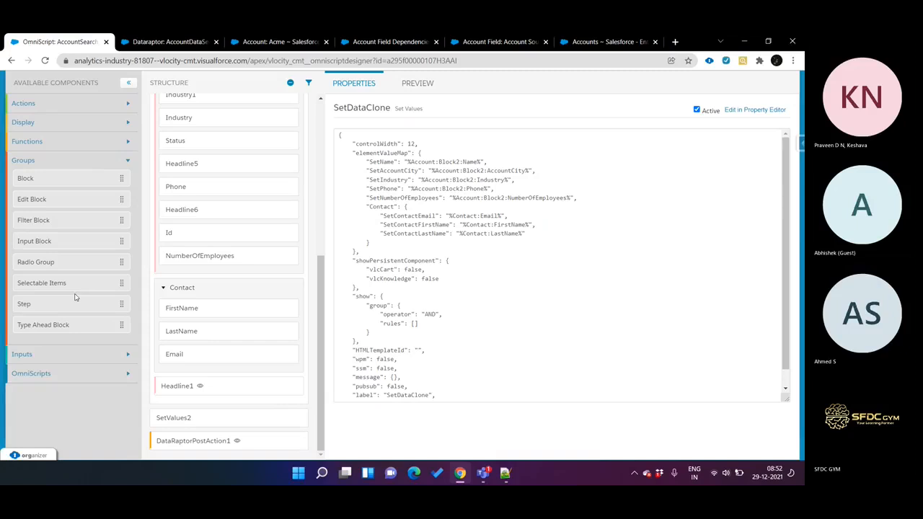
drag(77, 303, 237, 405)
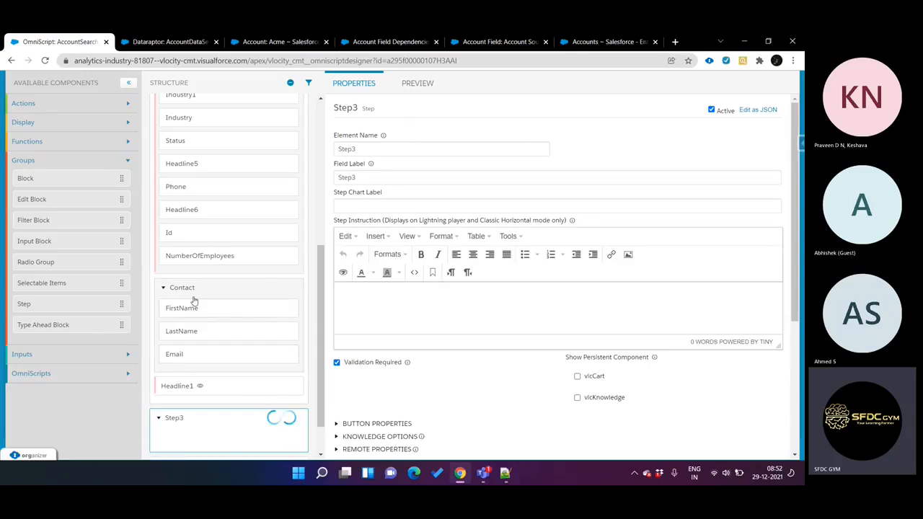
click(418, 83)
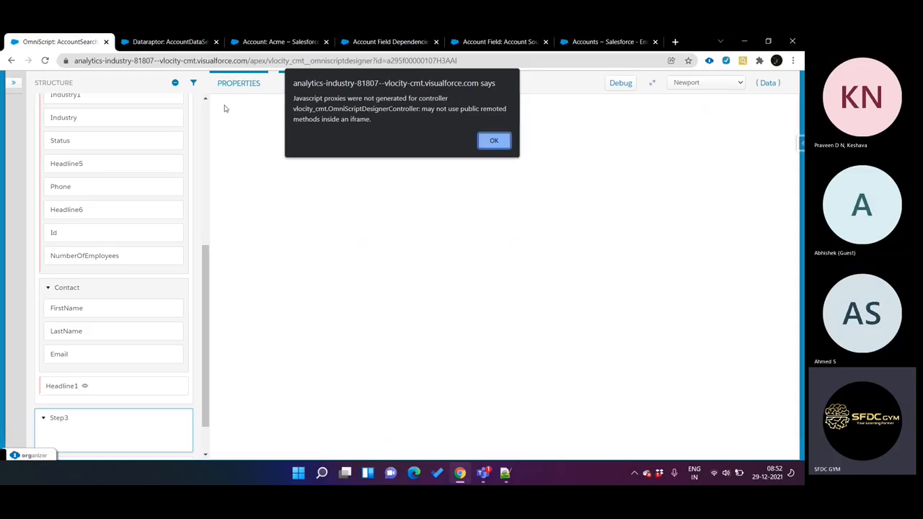
click(492, 141)
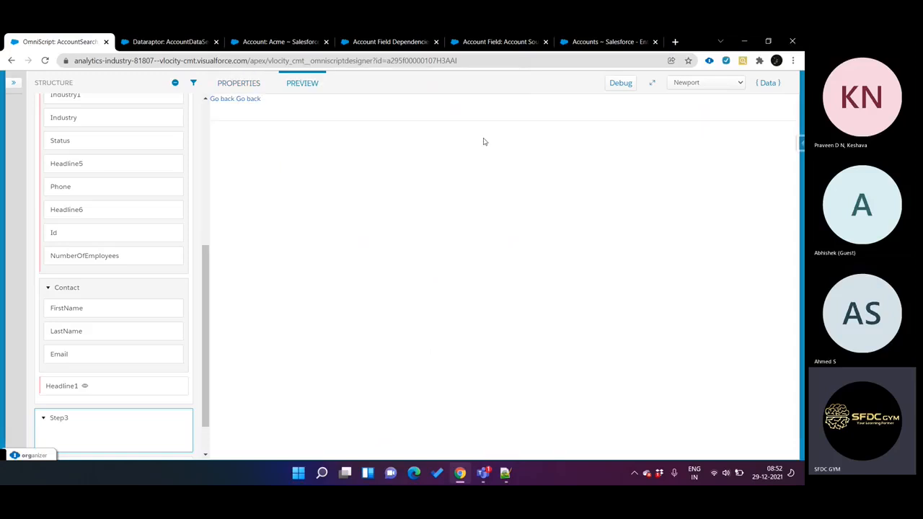
Step: Rename the Contact block inside the Account step as Contact1
click(102, 288)
click(387, 150)
double_click(387, 153)
click(388, 153)
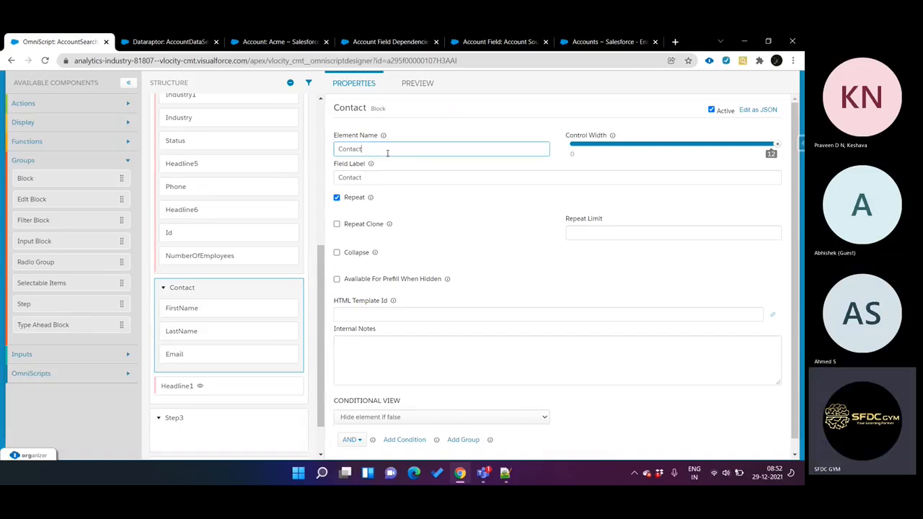
text(1)
Step: Set both the element name and the field label of the new step before SetValues2 to Contact
scroll(175, 422, down, 1)
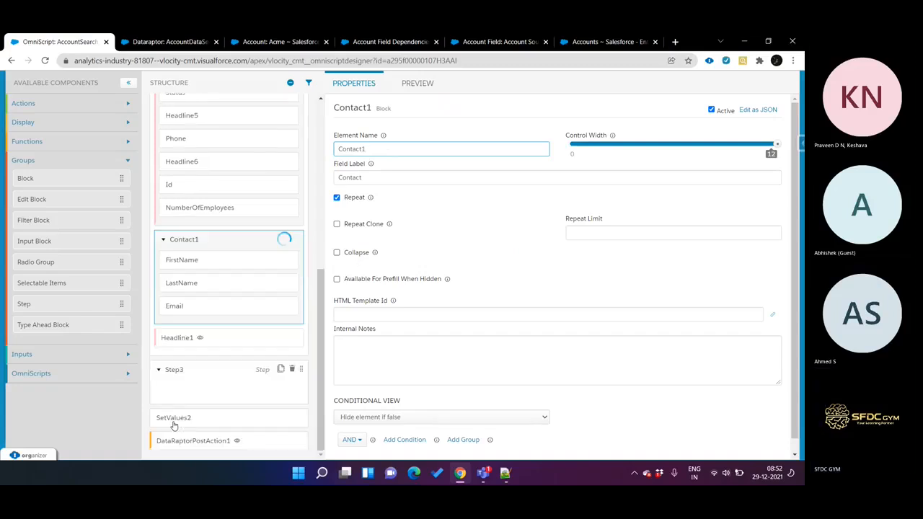
click(183, 377)
double_click(363, 152)
text(Contact)
key(Tab)
text(Contact)
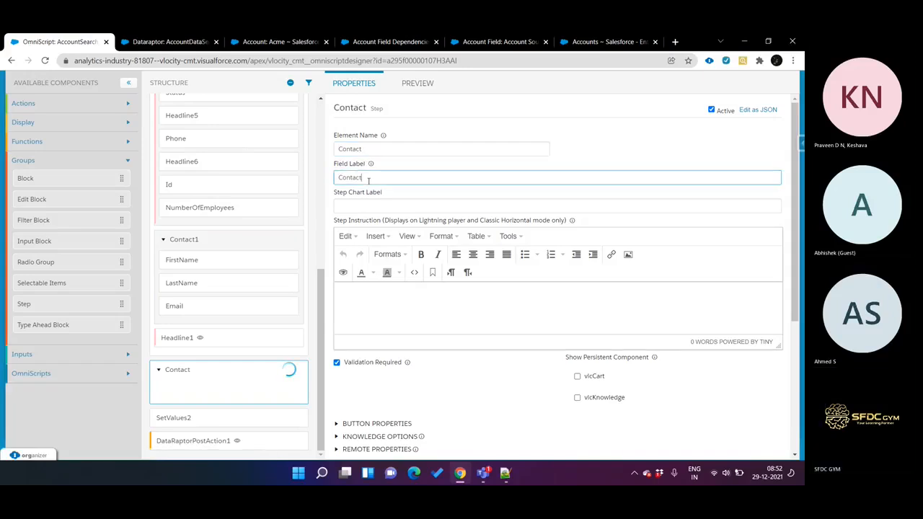
Step: Move FirstName, LastName and Email from the Contact1 block into the Contact step
drag(217, 262, 231, 386)
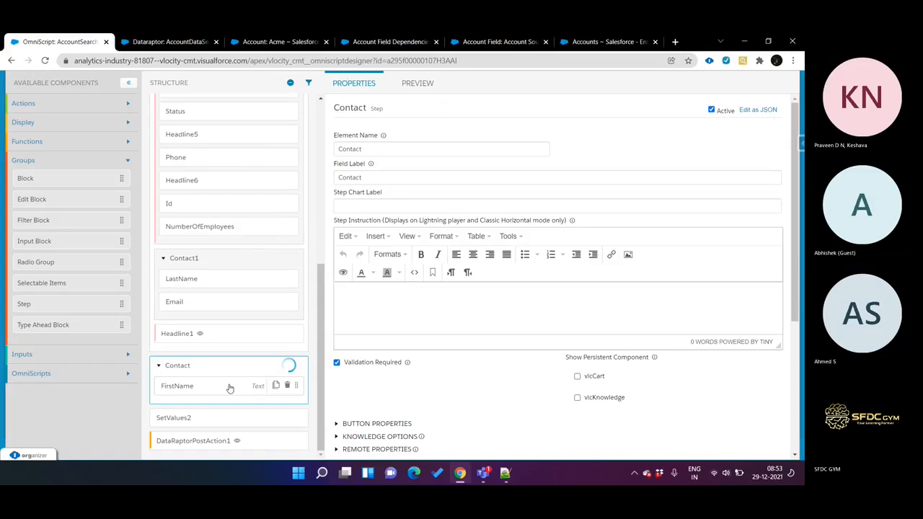
drag(208, 282, 227, 392)
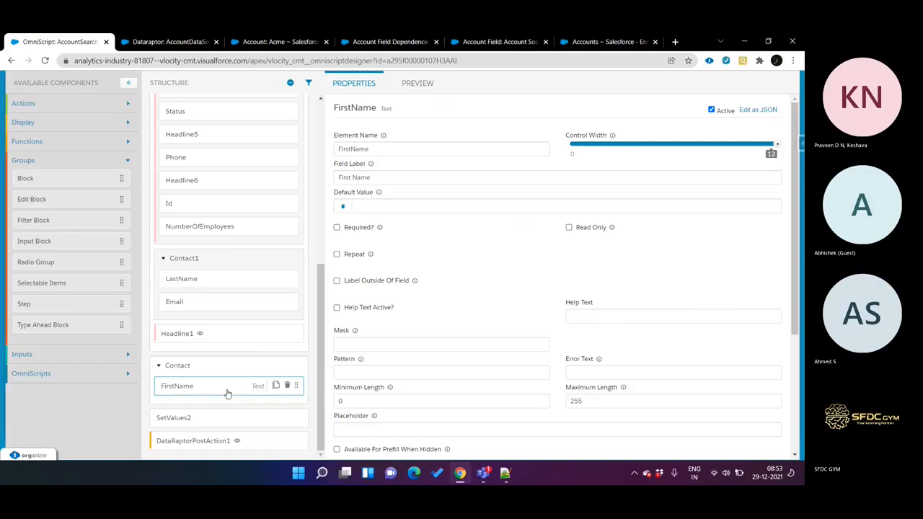
drag(209, 280, 229, 401)
drag(211, 277, 233, 399)
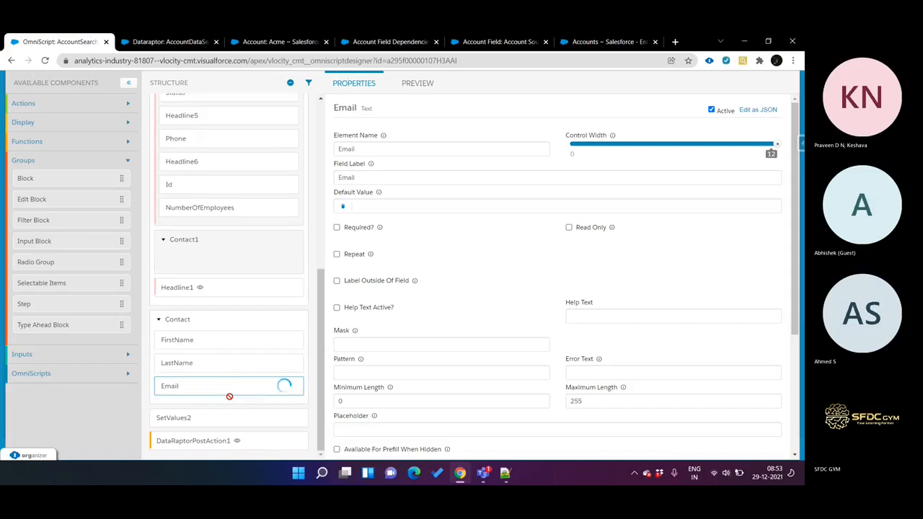
Step: Preview the OmniScript and clear its stored preview data
click(419, 84)
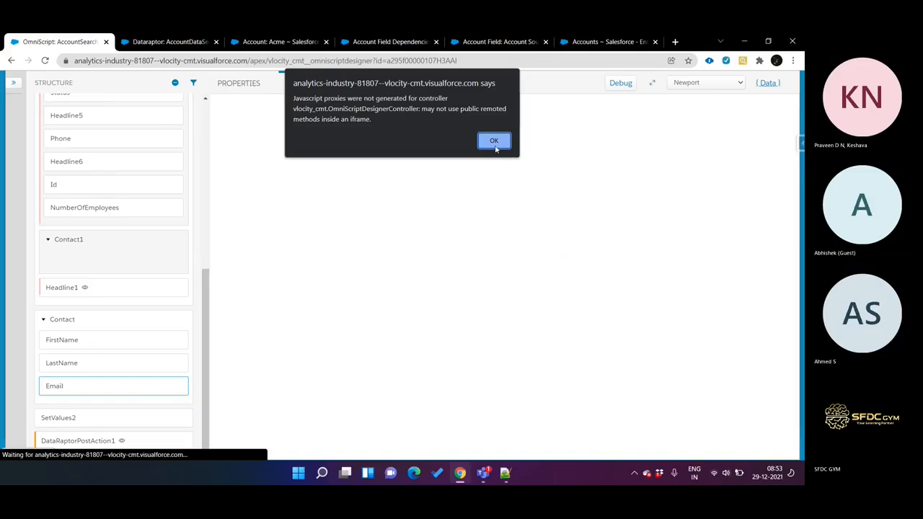
click(494, 141)
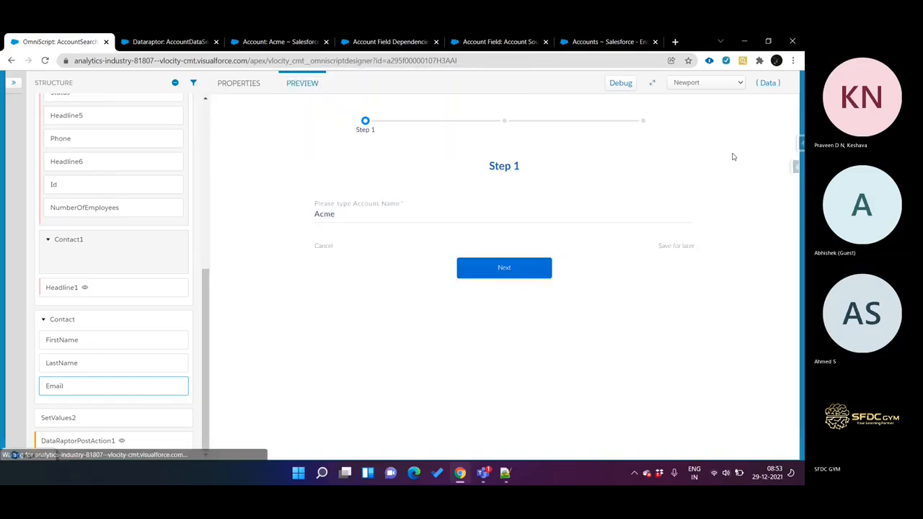
click(769, 82)
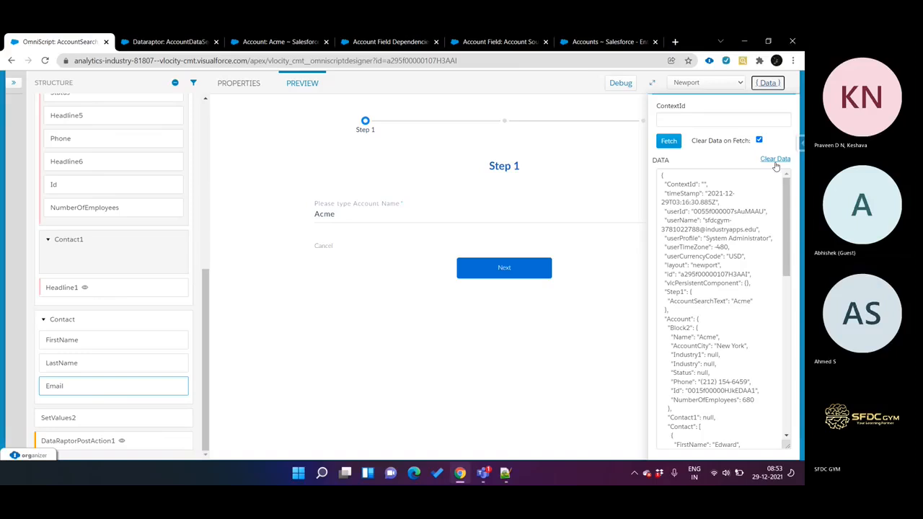
click(775, 158)
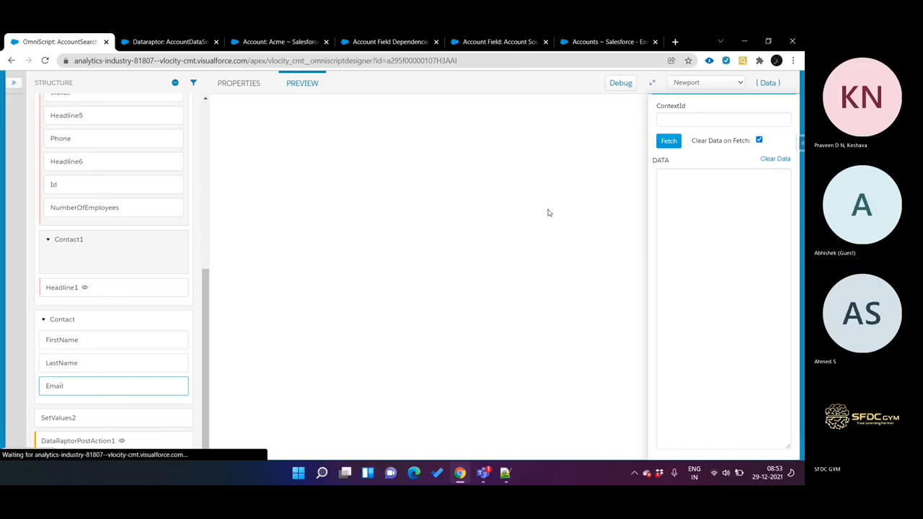
click(493, 139)
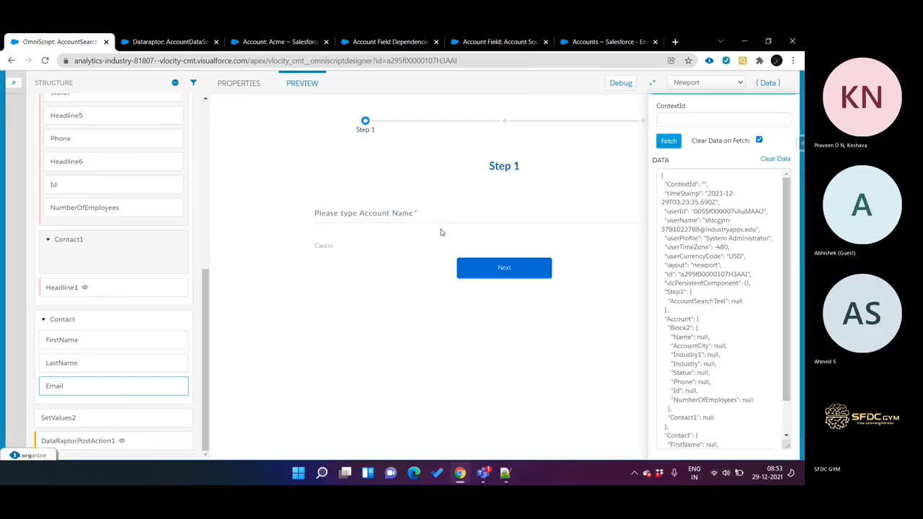
Step: Search for the account Acme in the preview, advance to the Contact step and check that step's properties
click(417, 220)
text(Acme)
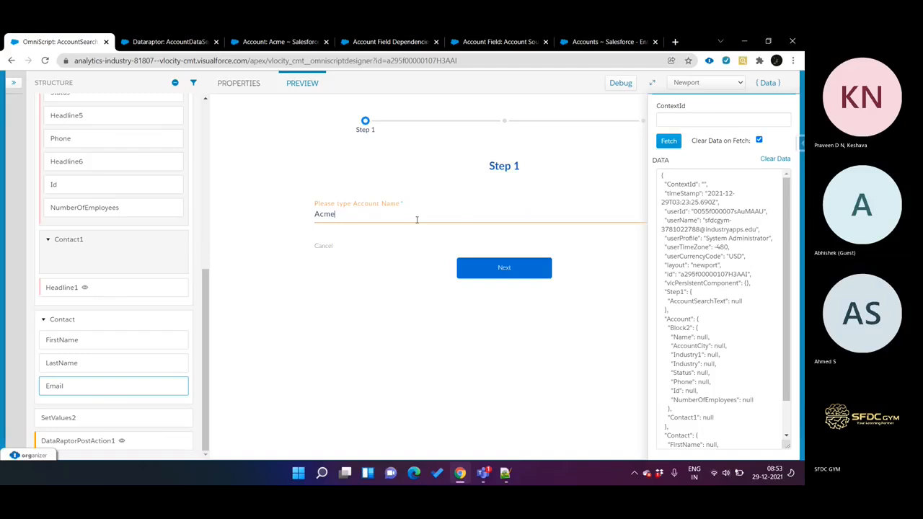
click(497, 266)
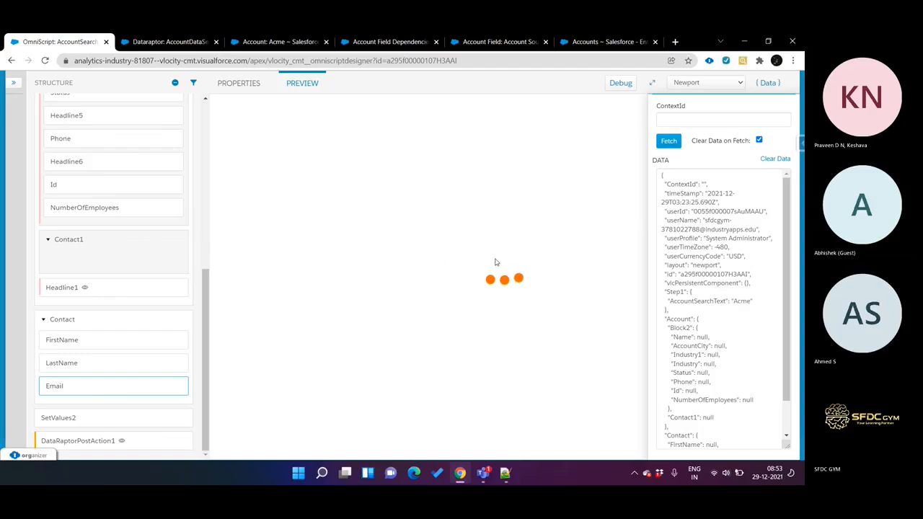
scroll(419, 268, down, 2)
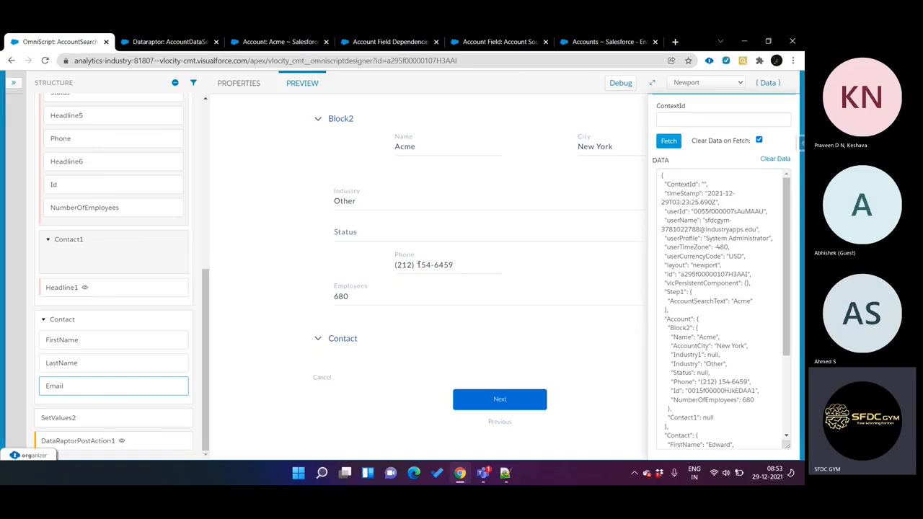
click(509, 397)
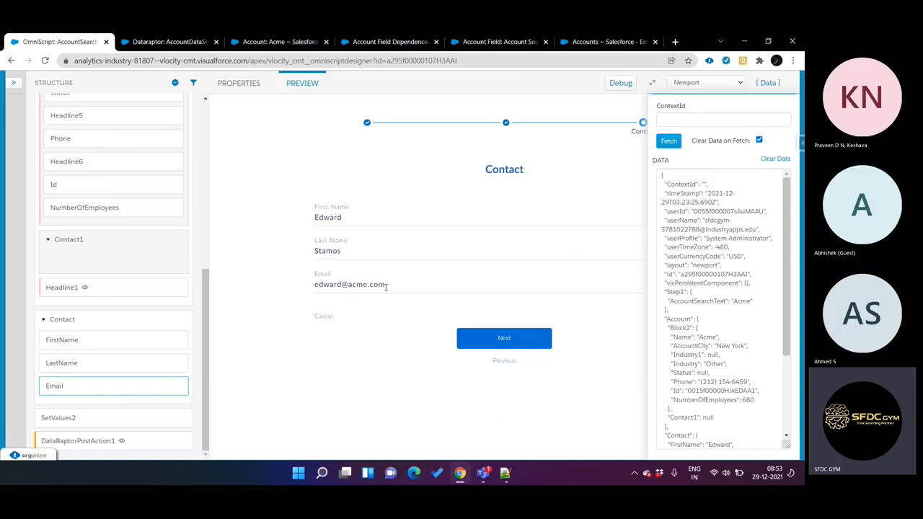
click(128, 326)
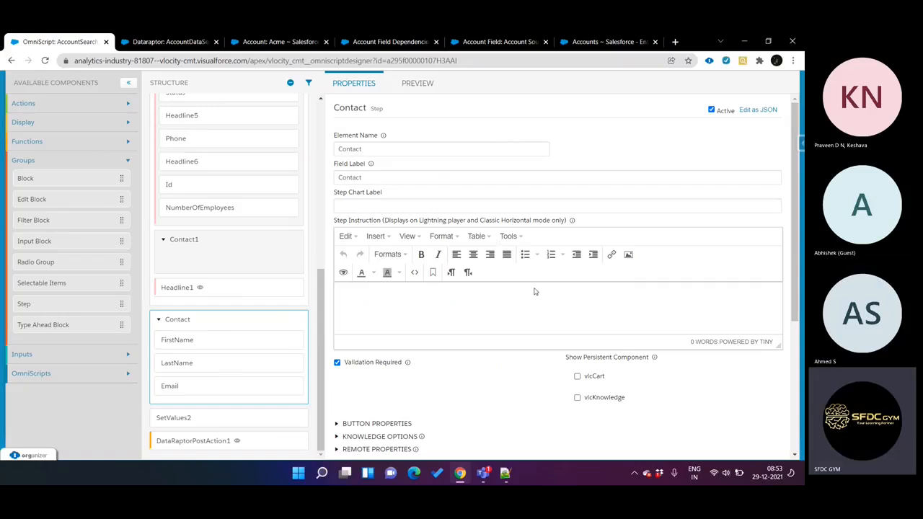
click(419, 83)
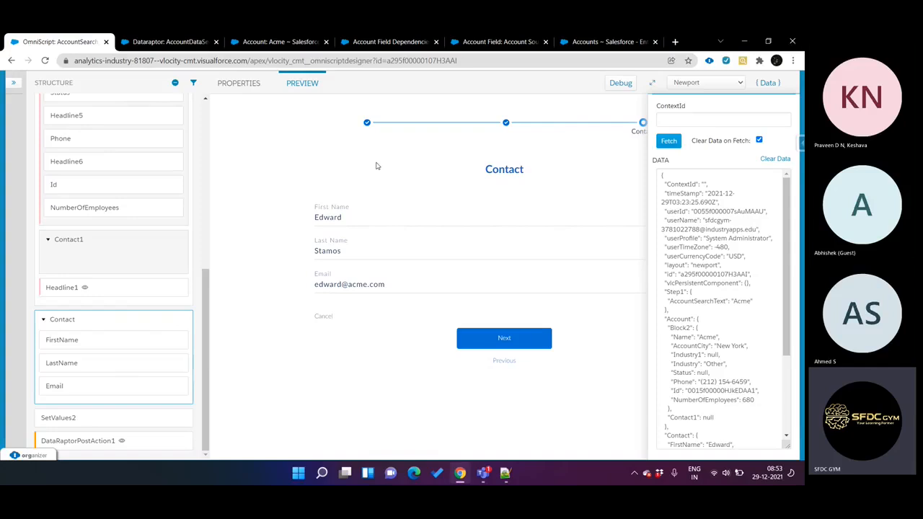
click(13, 83)
drag(78, 181, 220, 340)
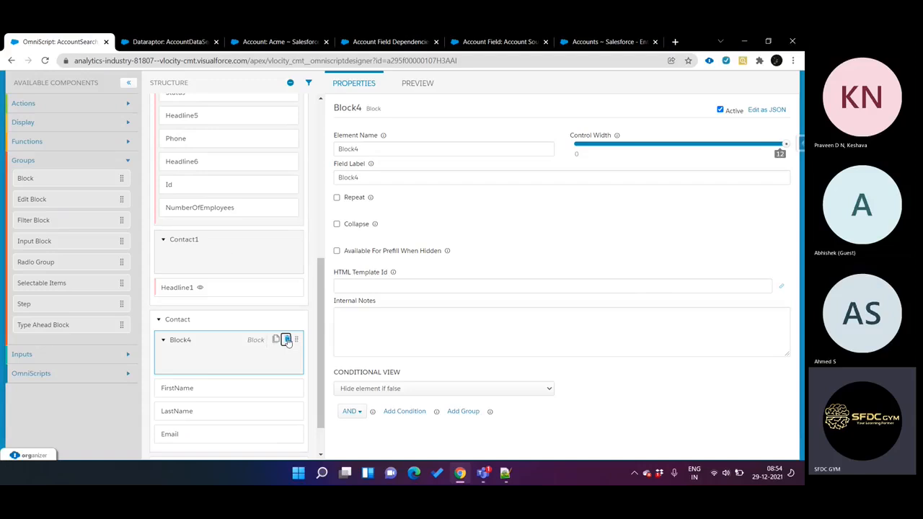
click(287, 340)
click(560, 154)
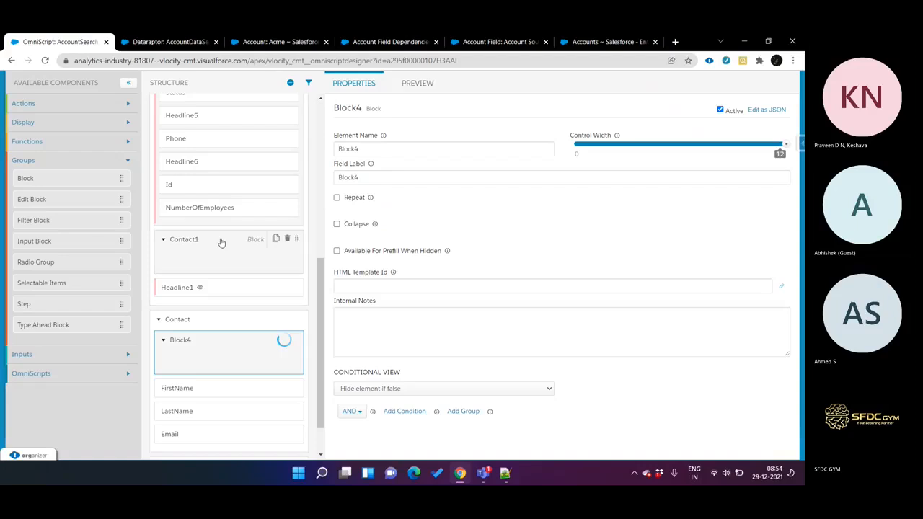
Step: Add an Edit Block to the Contact step and move FirstName, LastName and Email into it
drag(32, 199, 243, 336)
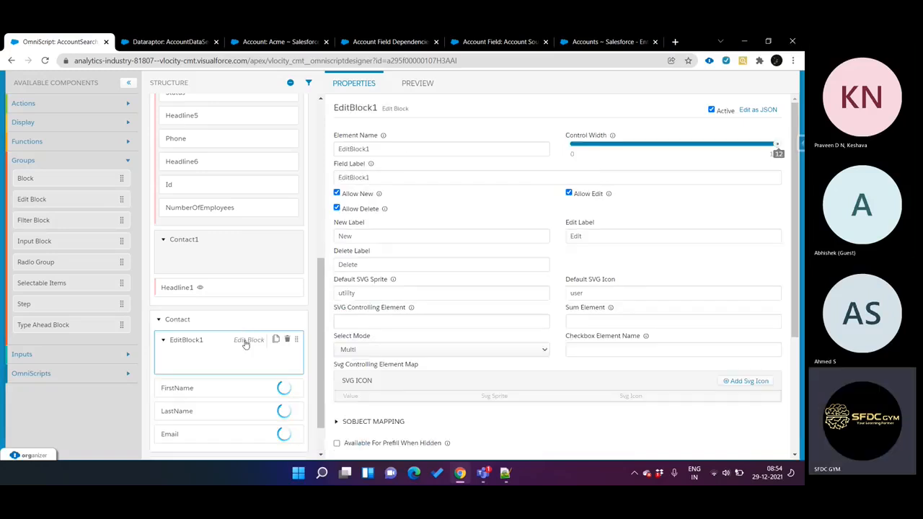
click(337, 208)
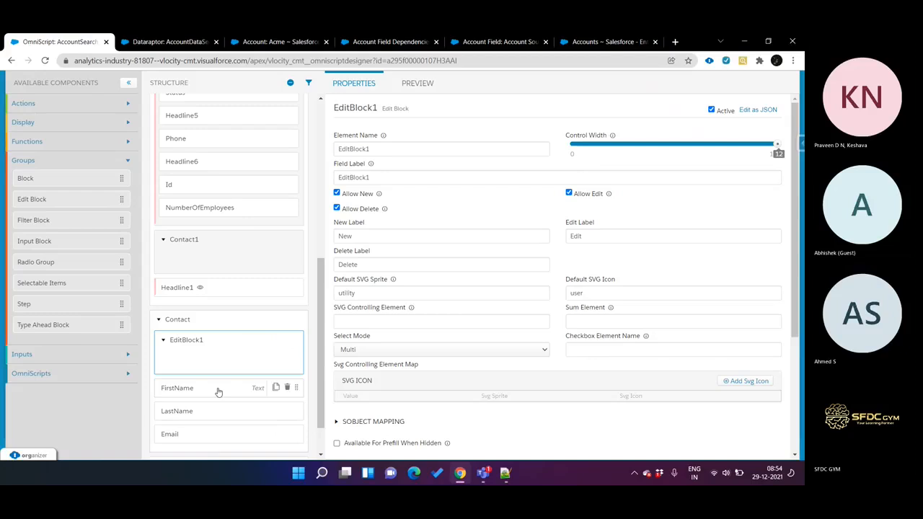
drag(219, 392, 231, 355)
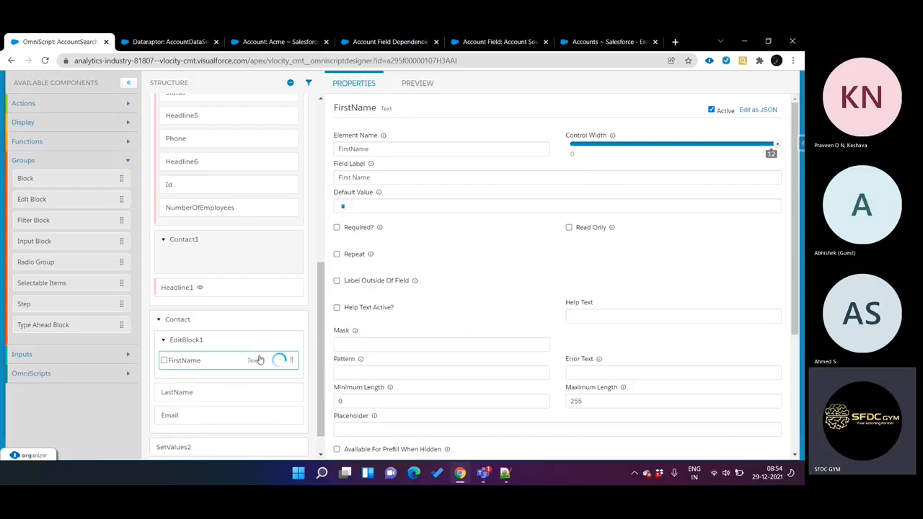
drag(215, 393, 226, 377)
drag(195, 415, 226, 397)
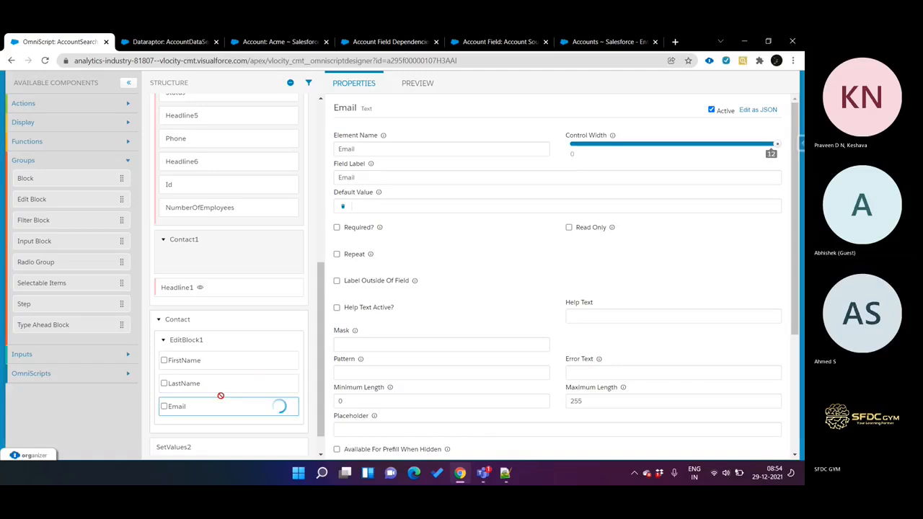
Step: Preview the OmniScript with the new Edit Block and clear its stored preview data
click(419, 84)
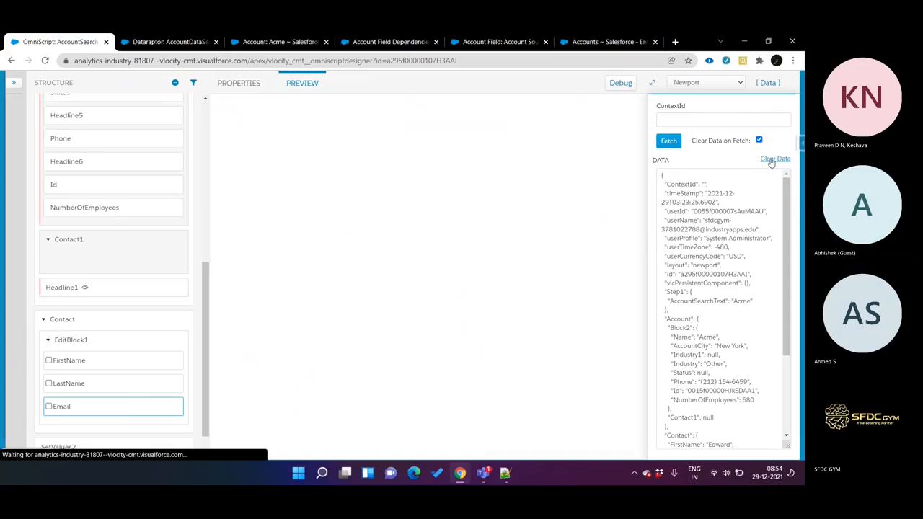
click(774, 160)
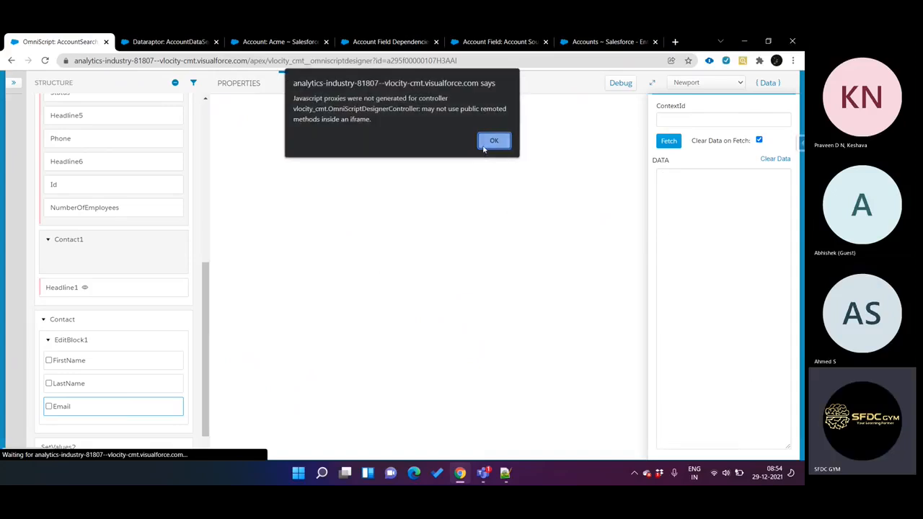
click(494, 141)
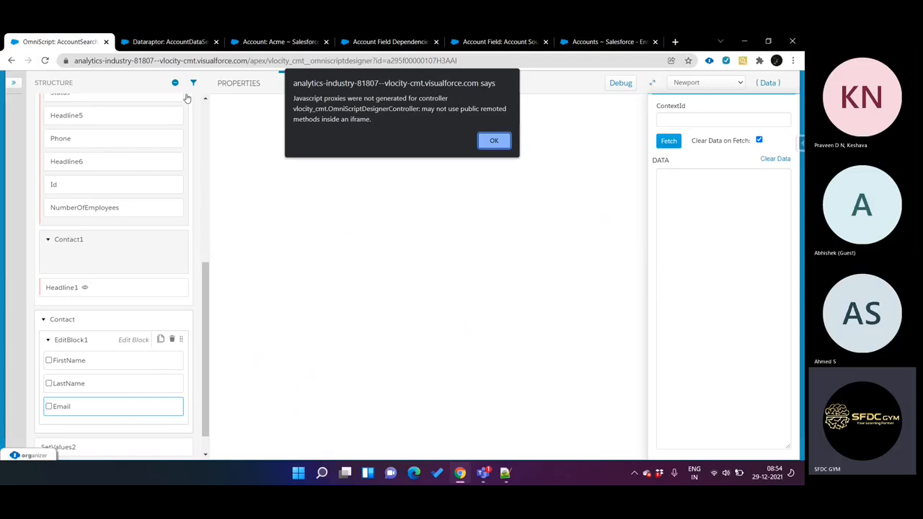
click(493, 141)
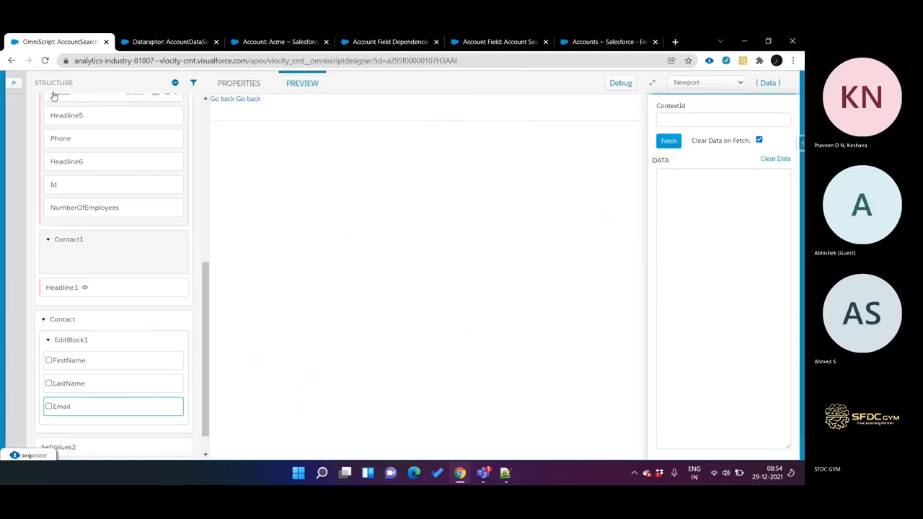
click(16, 85)
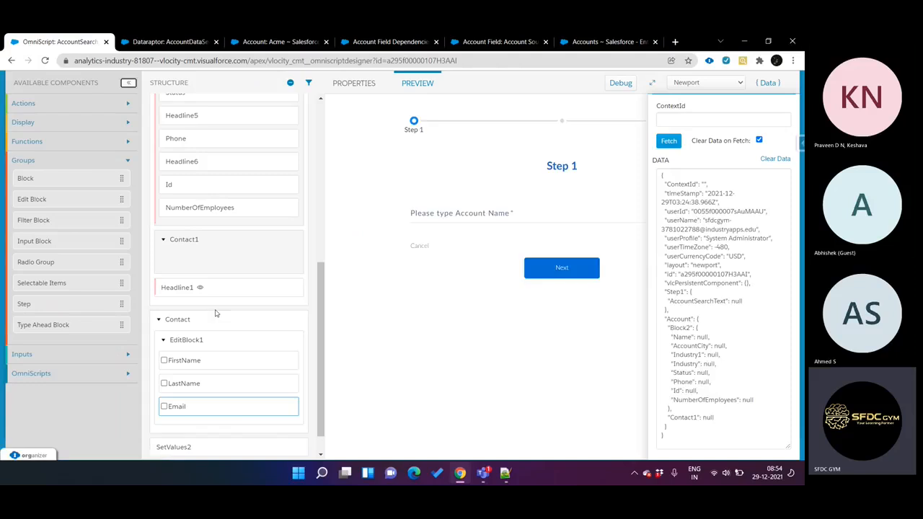
Step: Search for the account Acme in the preview and advance to the Contact step to check EditBlock1
click(501, 214)
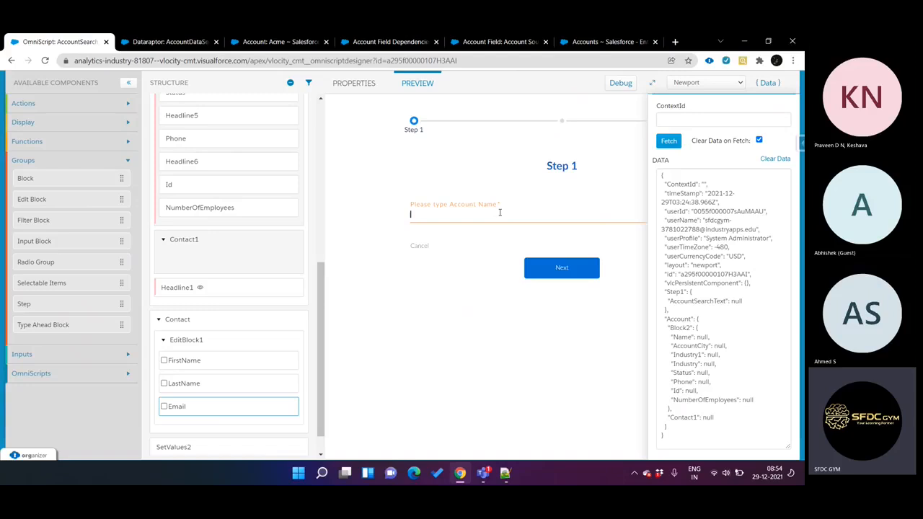
click(574, 259)
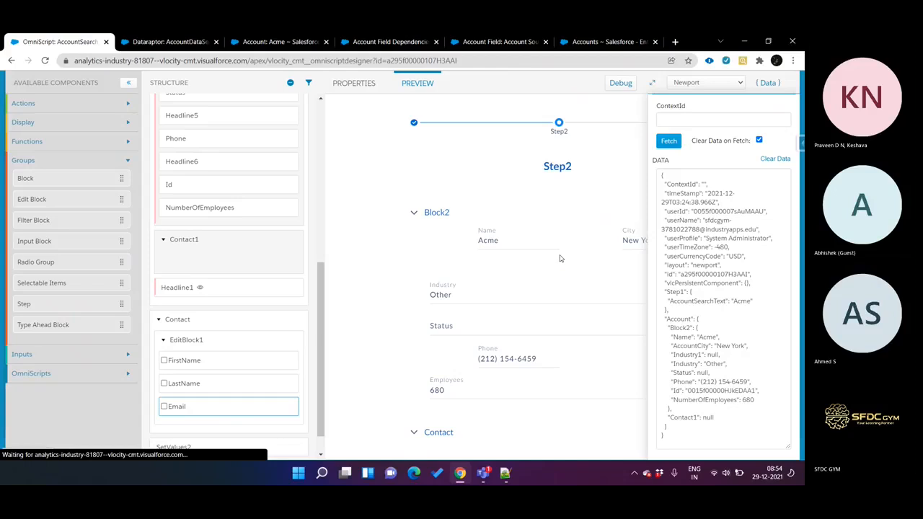
scroll(552, 325, down, 2)
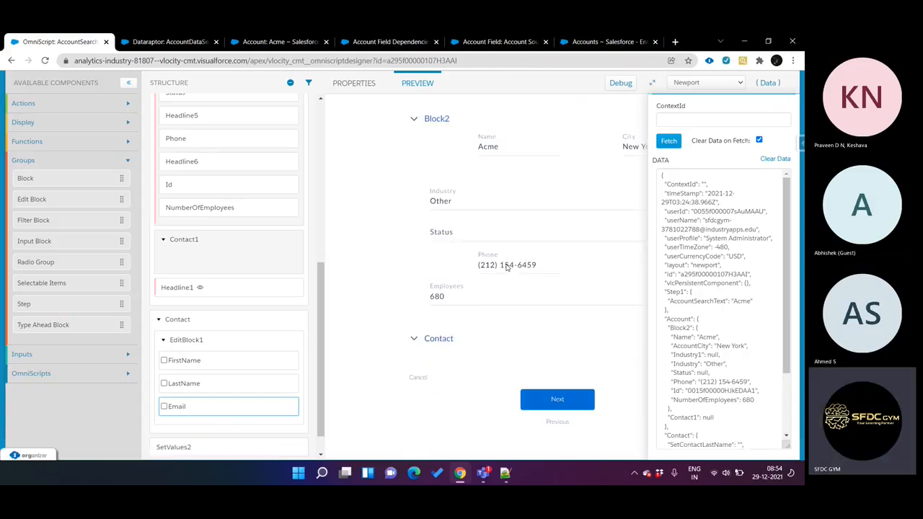
click(538, 397)
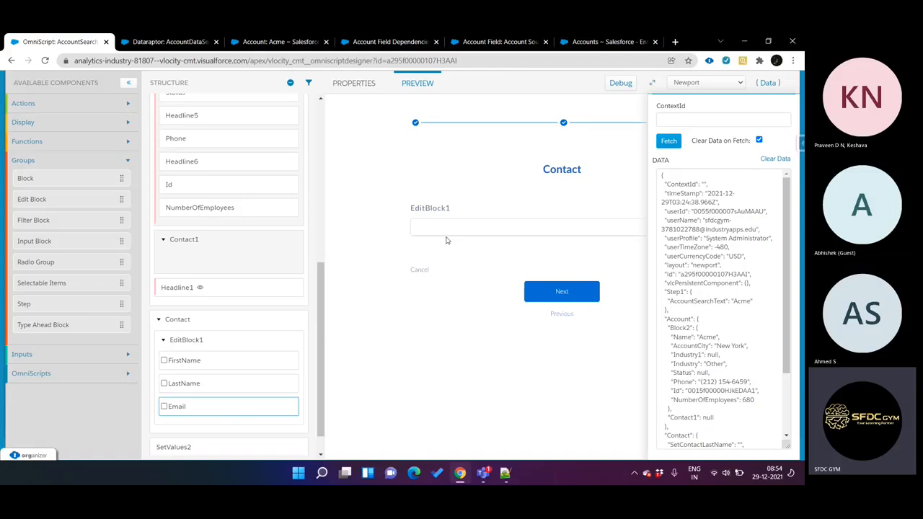
Step: Rename the Contact step's element name to ContactInfo
click(196, 324)
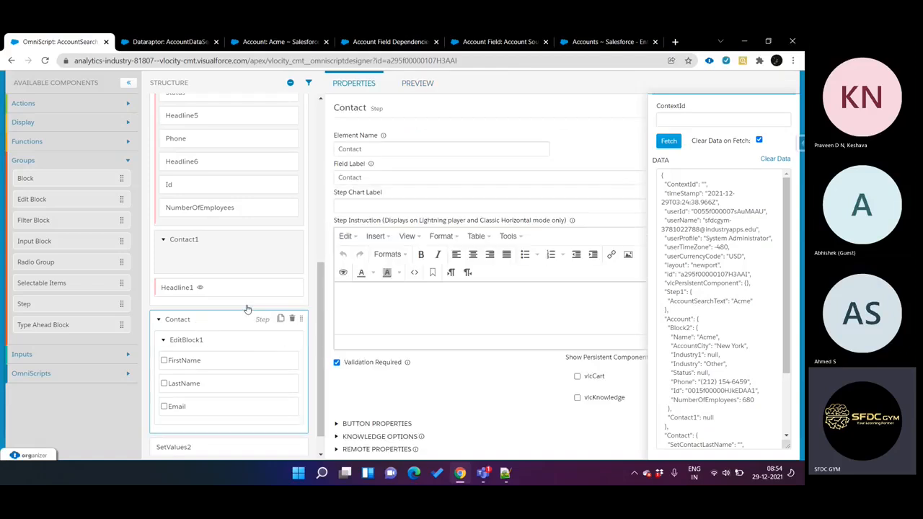
click(382, 150)
text(Info)
double_click(383, 150)
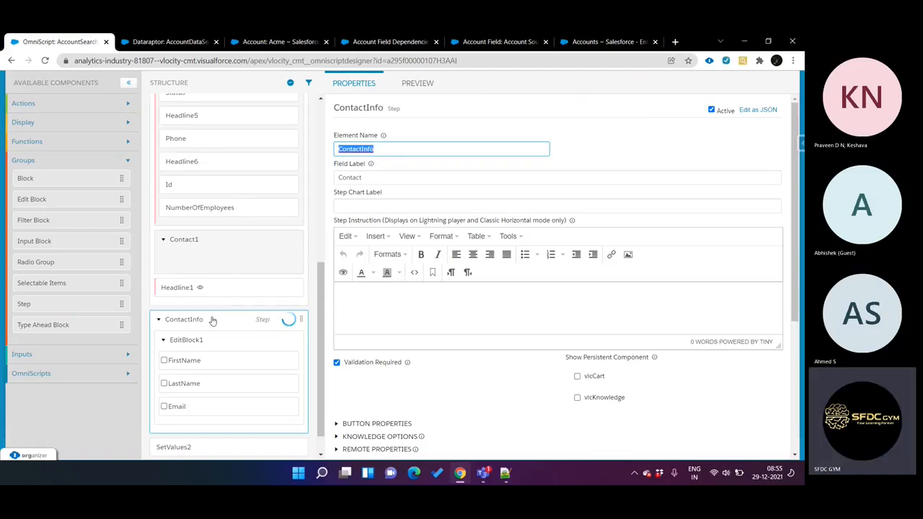
Step: Rename EditBlock1 to Contact and set its field label to Contact Info
click(212, 339)
double_click(401, 147)
text(Contact)
click(376, 178)
double_click(376, 177)
text(ContactIn)
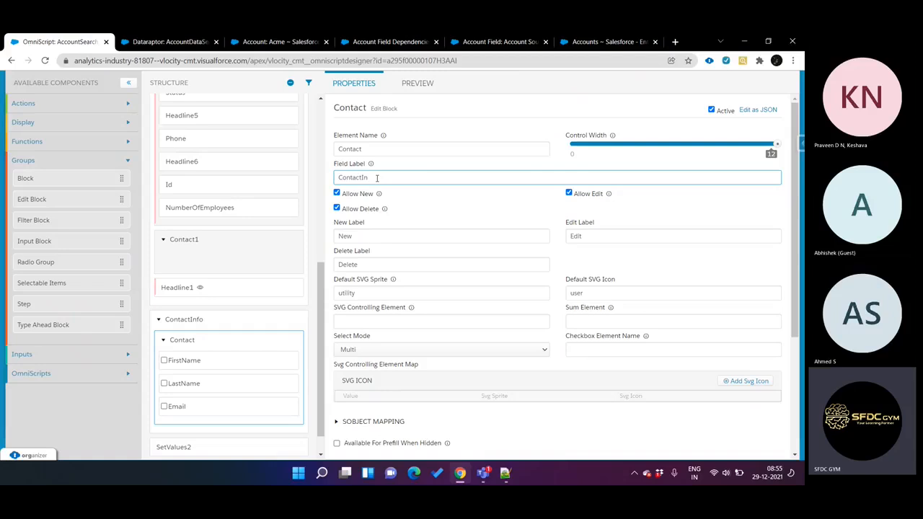
text( Informat)
Step: Preview the OmniScript with the renamed elements and clear the stored preview data
click(419, 84)
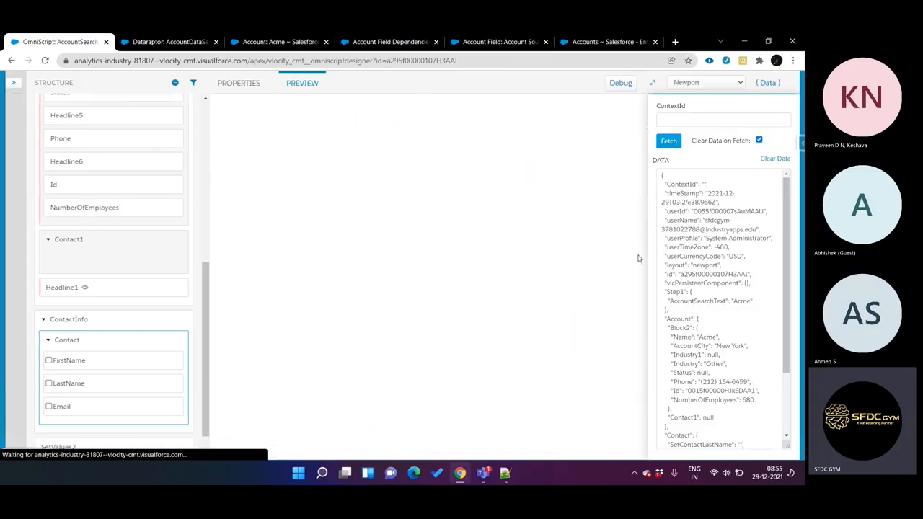
click(775, 160)
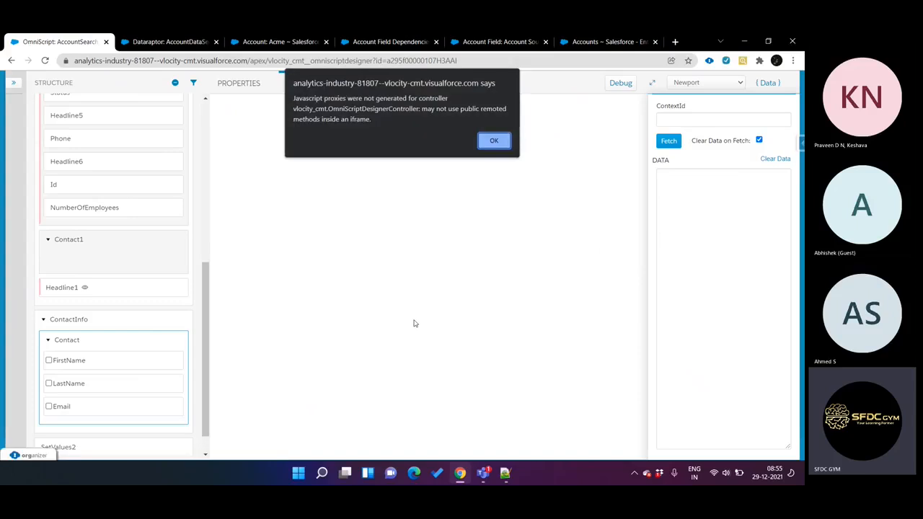
click(495, 141)
Step: Search for the account Acme in the preview and advance to the Contact step to check the Contact Info list
click(393, 211)
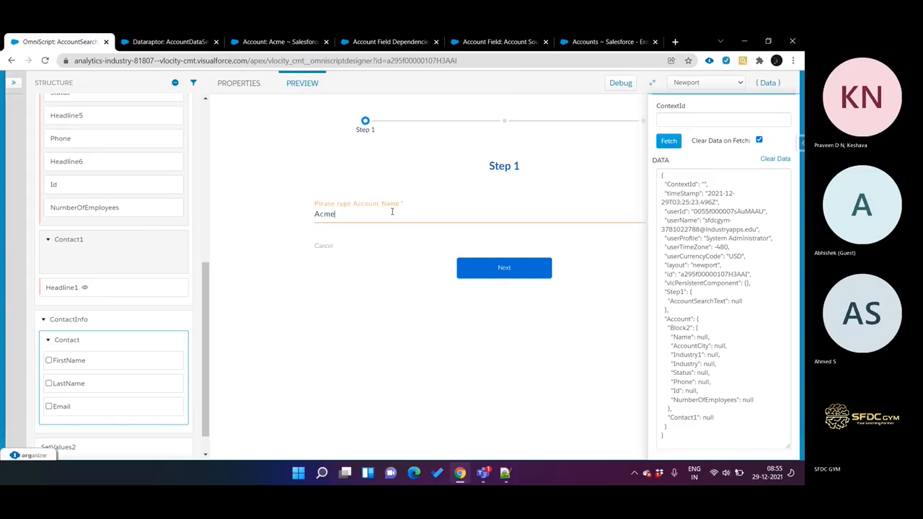
click(528, 269)
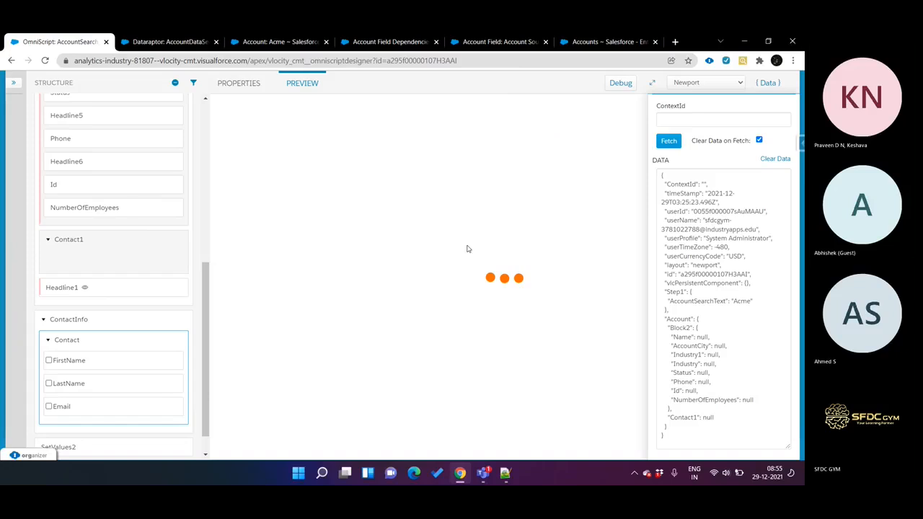
scroll(435, 238, down, 2)
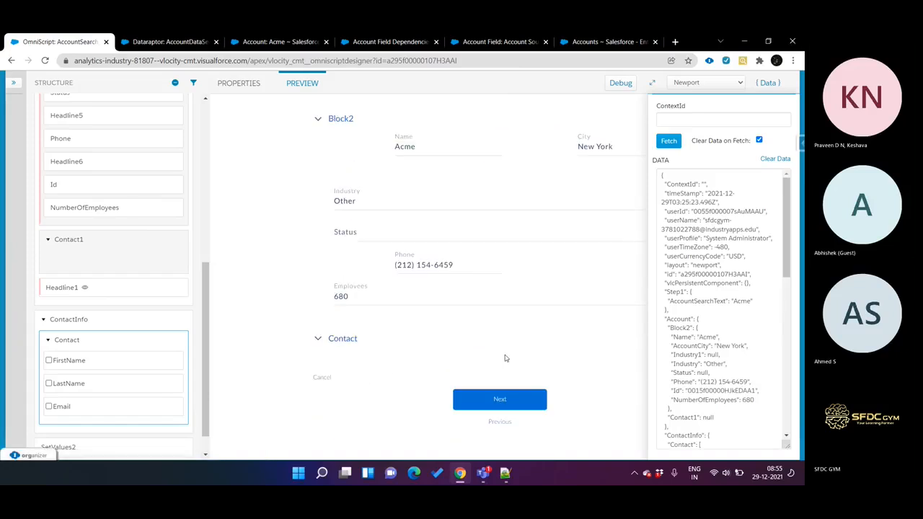
click(505, 393)
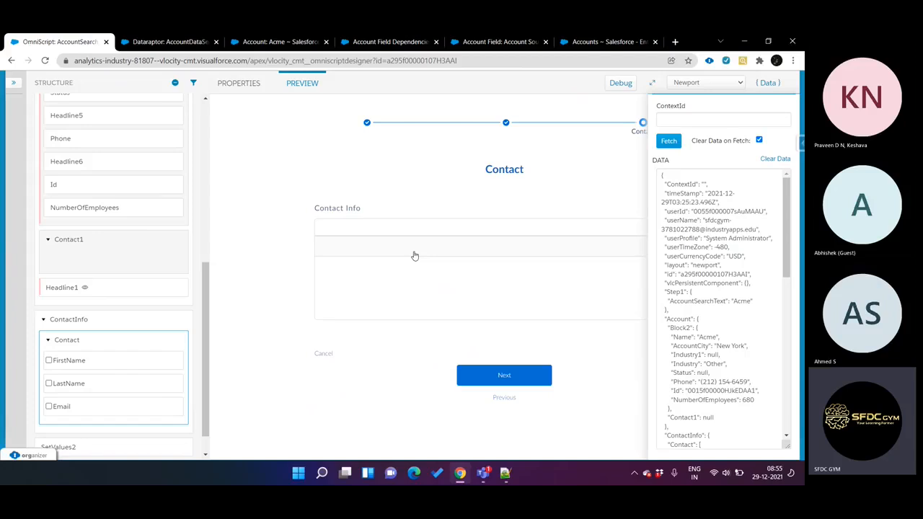
Step: Hide the preview's JSON data and check the available actions of the first Contact Info entry
click(768, 82)
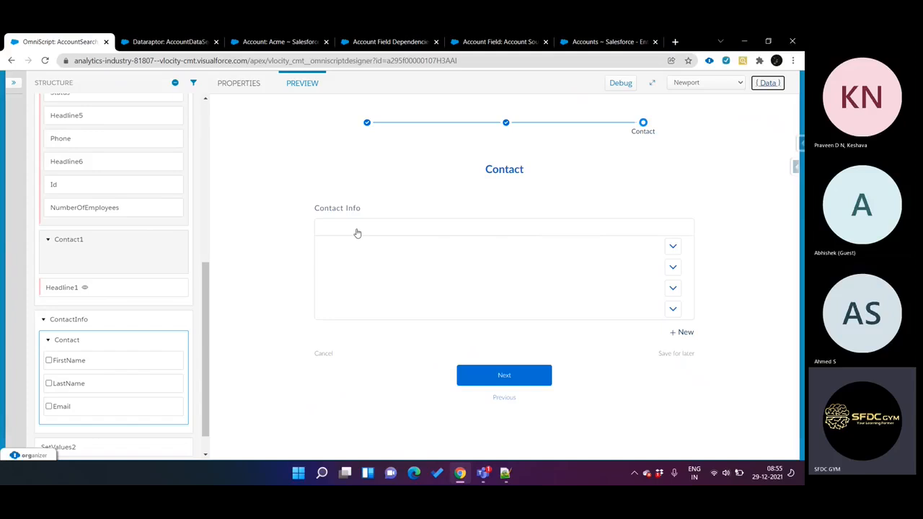
mouse_move(124, 359)
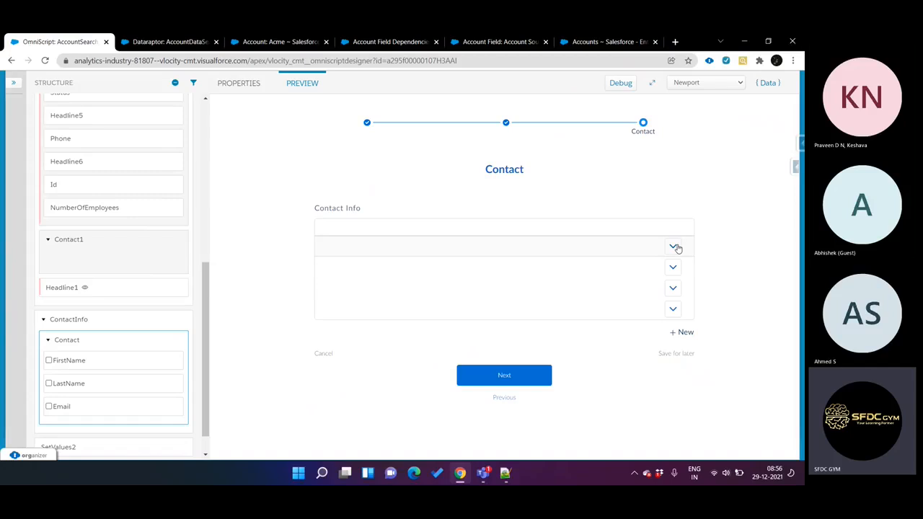
click(674, 247)
click(727, 226)
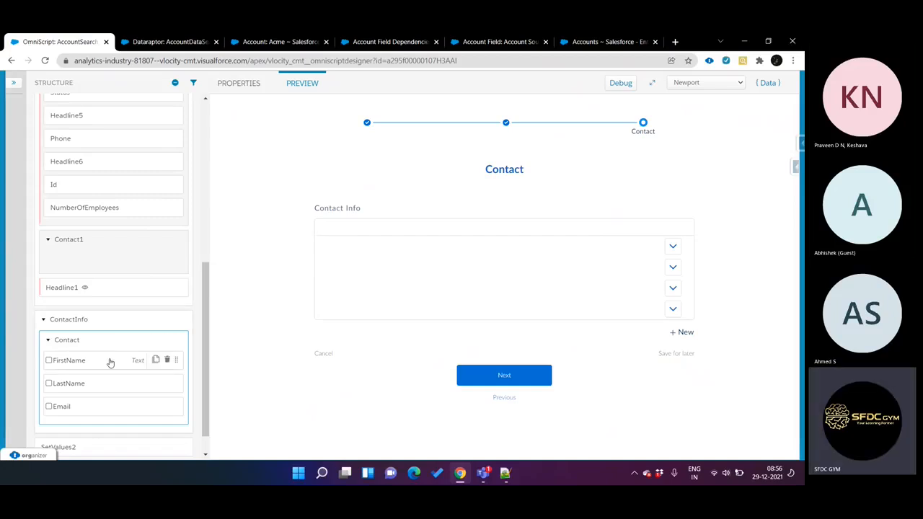
Step: Enable FirstName, LastName and Email as display columns of the Contact Edit Block
click(49, 360)
click(49, 383)
click(48, 407)
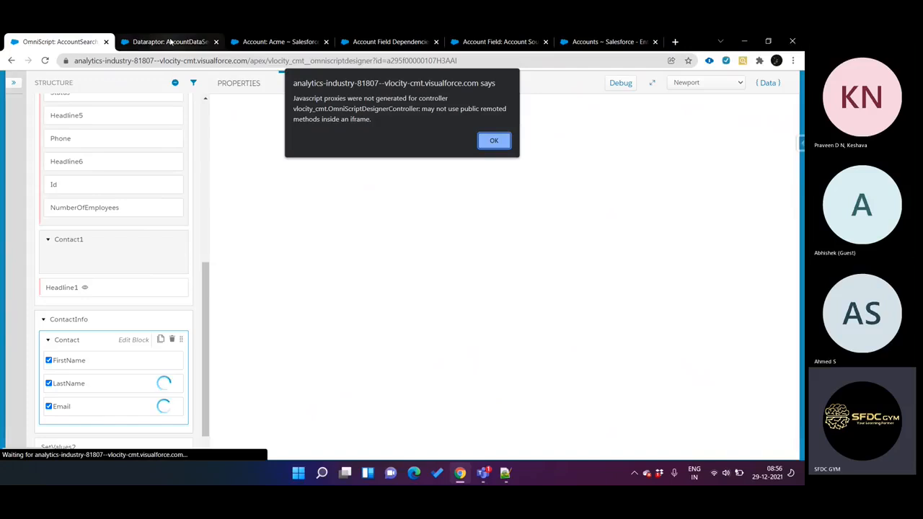
Step: Open the Acme account record's edit form, look over its fields and return to the OmniScript designer
key(ctrl+Tab)
key(ctrl+Tab)
key(ctrl+Tab)
key(ctrl+Tab)
key(ctrl+Tab)
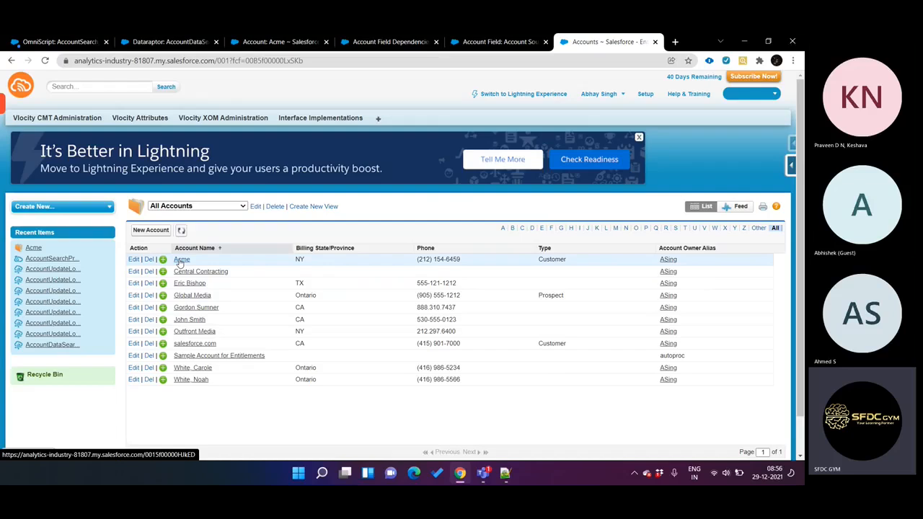
click(134, 261)
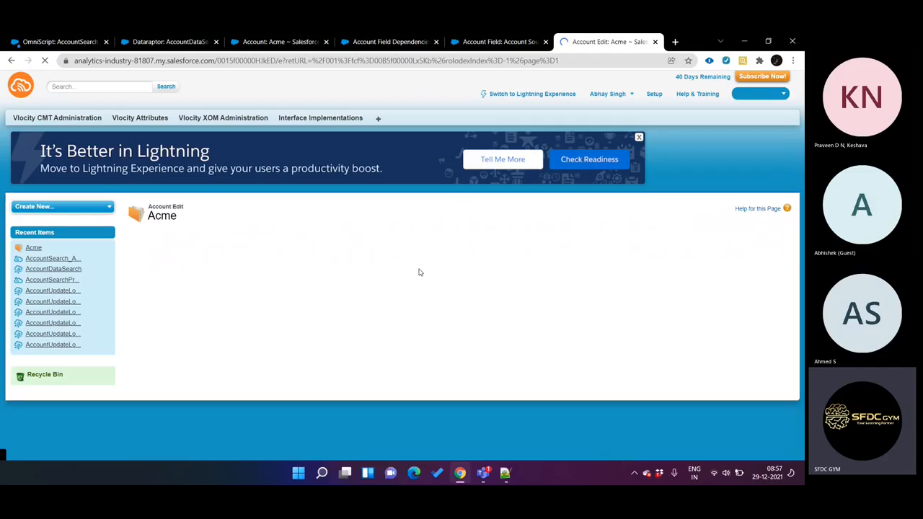
scroll(473, 295, down, 4)
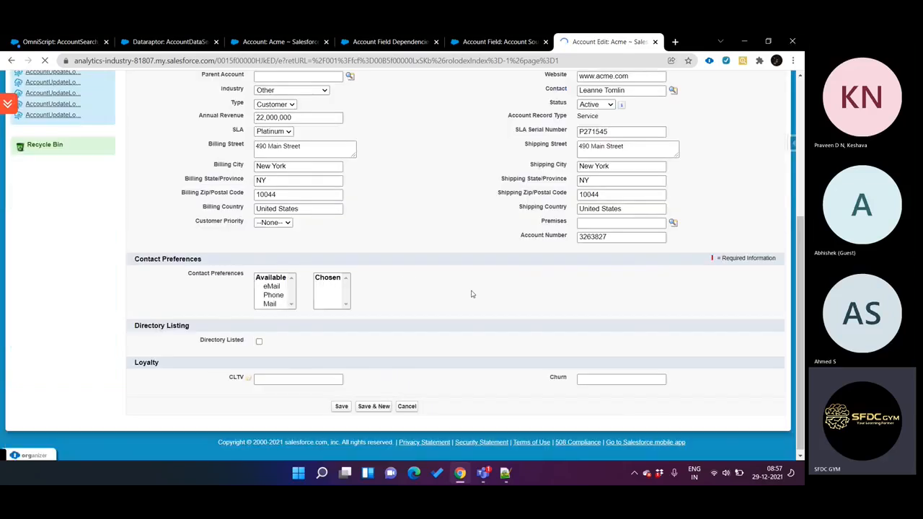
key(ctrl+shift+Tab)
key(ctrl+shift+Tab)
key(ctrl+shift+Tab)
key(ctrl+shift+Tab)
key(ctrl+shift+Tab)
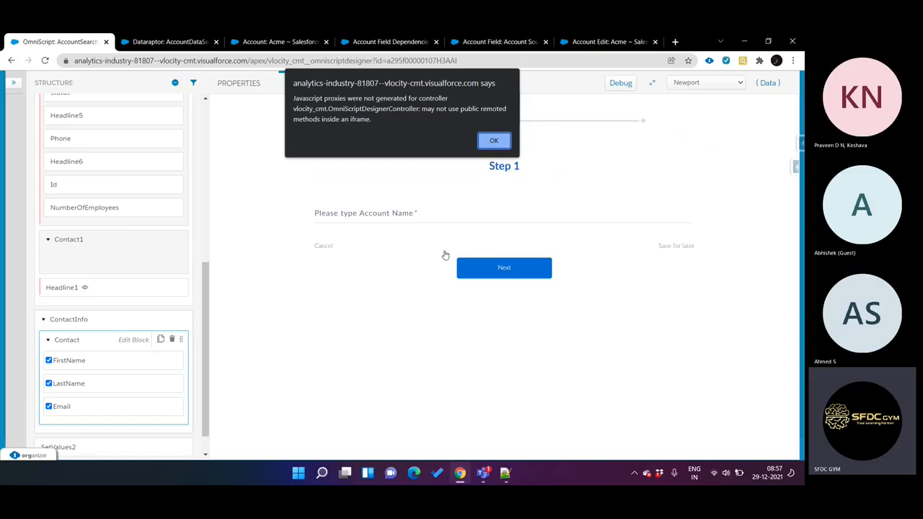
Step: Exclude Email from the display columns of the Contact Edit Block, keeping FirstName and LastName
click(495, 137)
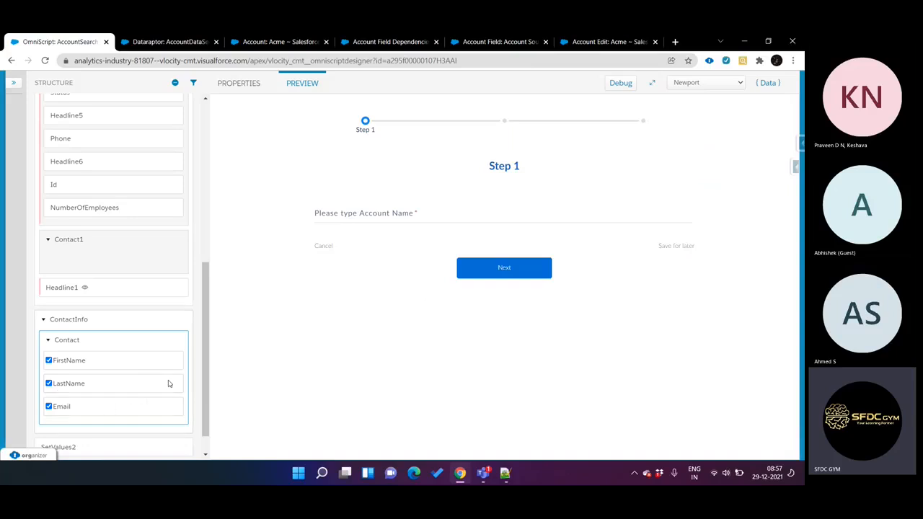
click(48, 407)
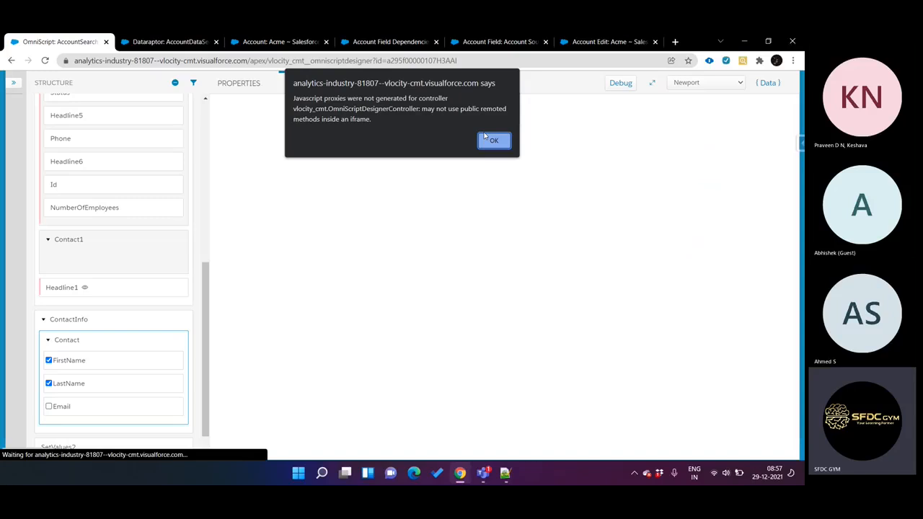
click(493, 141)
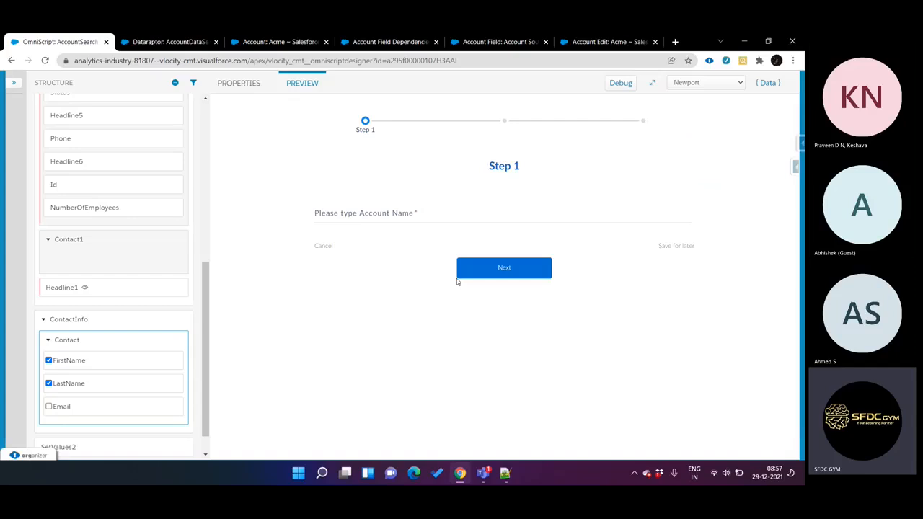
Step: Search for the account Acme in the preview and advance to the Contact step to check the name columns
click(420, 219)
text(Acme)
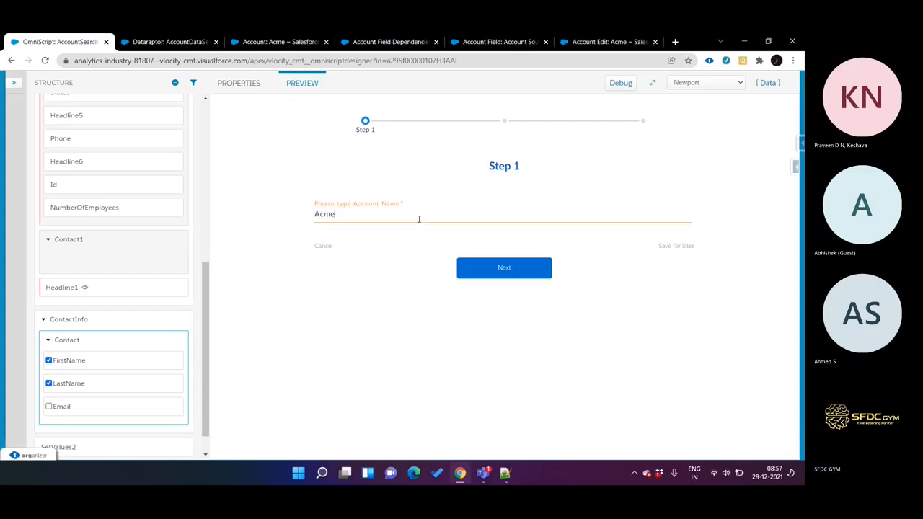
click(479, 267)
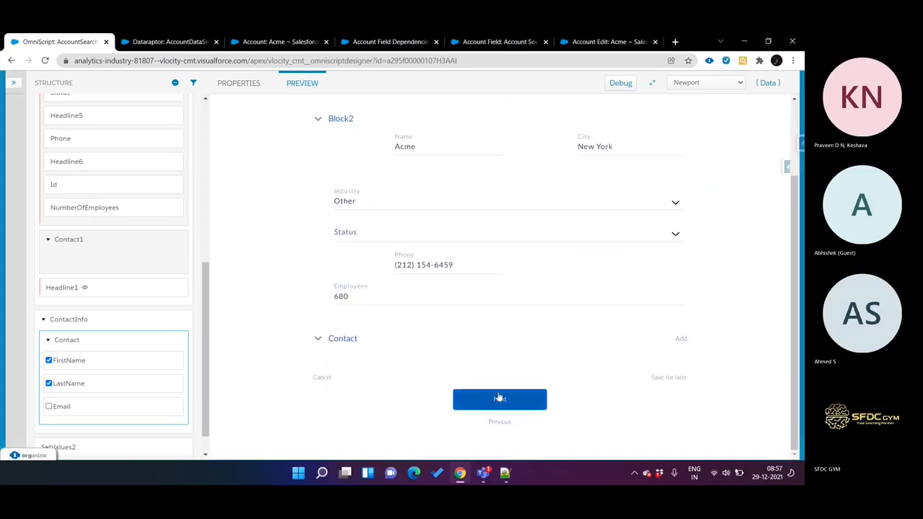
click(499, 398)
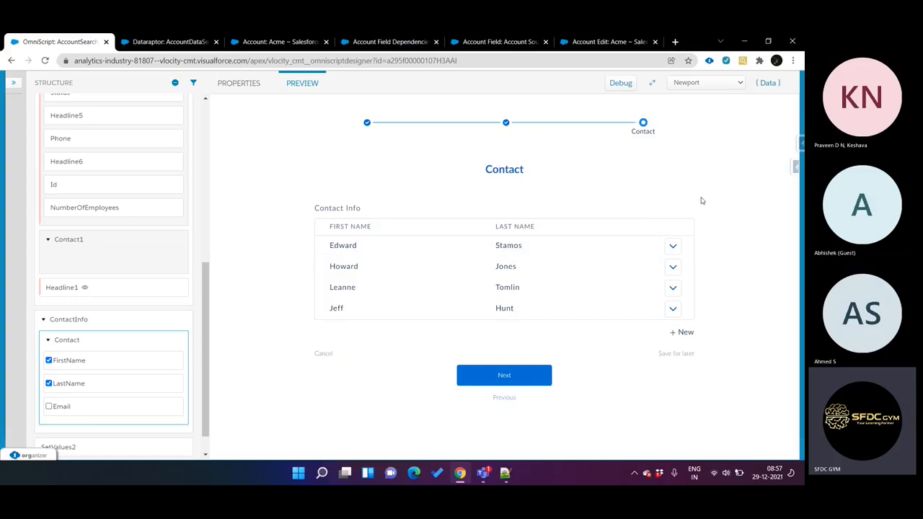
Step: Open the first contact in the Contact Info list for editing, review its fields and cancel
click(675, 248)
click(648, 265)
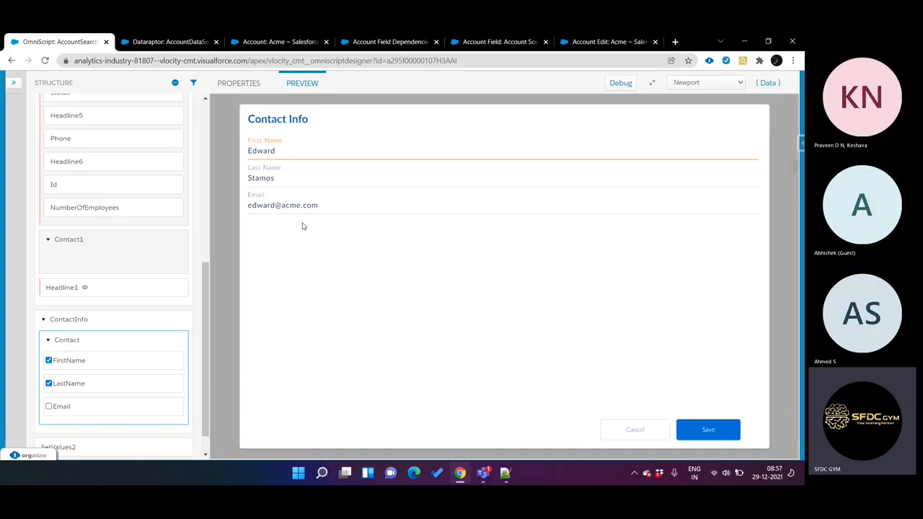
click(638, 429)
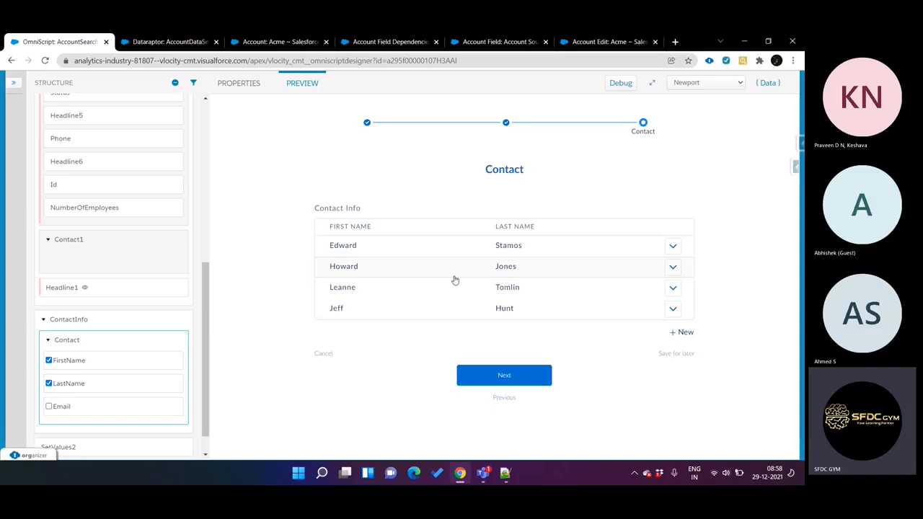
Step: Turn off Allow Delete for the Contact Edit Block
click(98, 342)
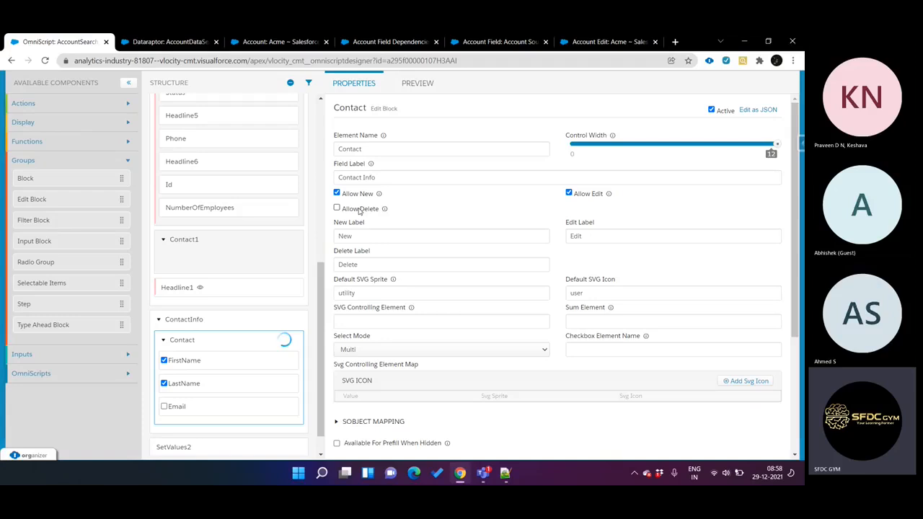
Step: Turn off Allow Edit and Allow New for the Contact Edit Block
click(570, 193)
click(337, 193)
Step: Preview the OmniScript for the account Acme up to the Contact step and check the row actions of several contacts
click(415, 85)
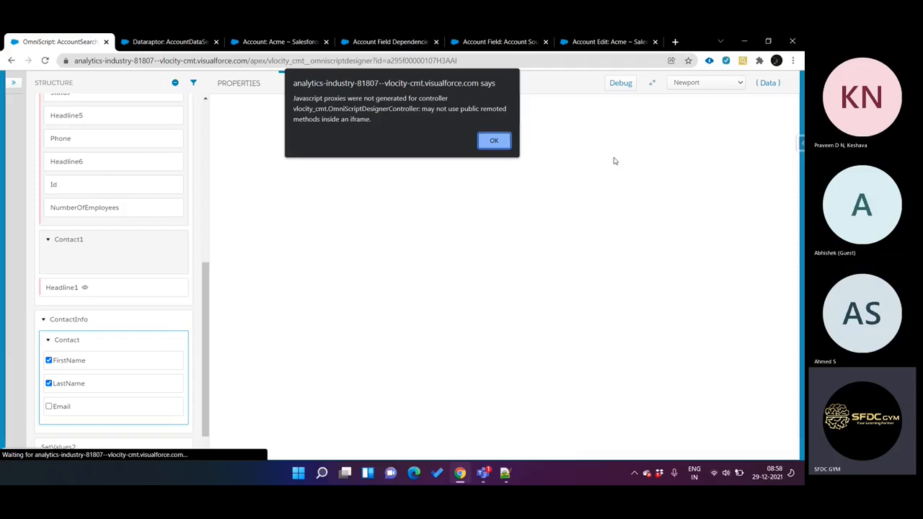
click(494, 141)
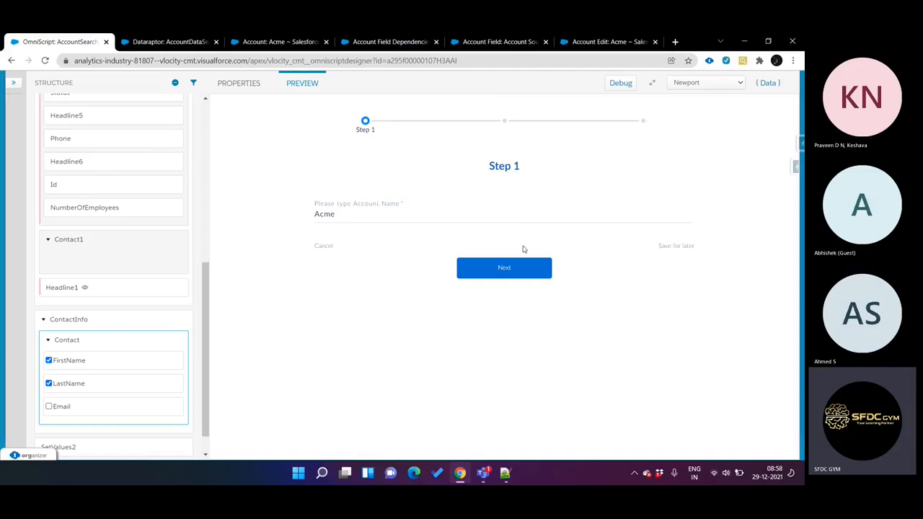
click(531, 273)
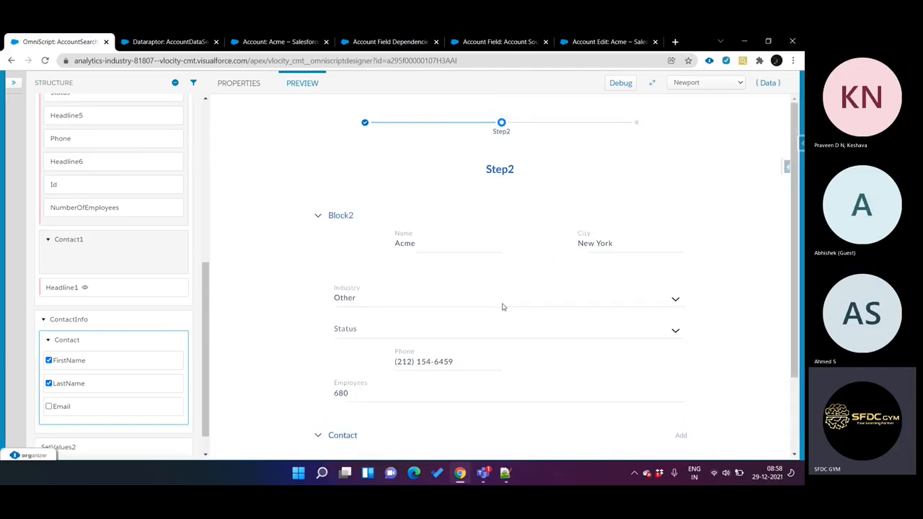
scroll(495, 316, down, 2)
click(499, 406)
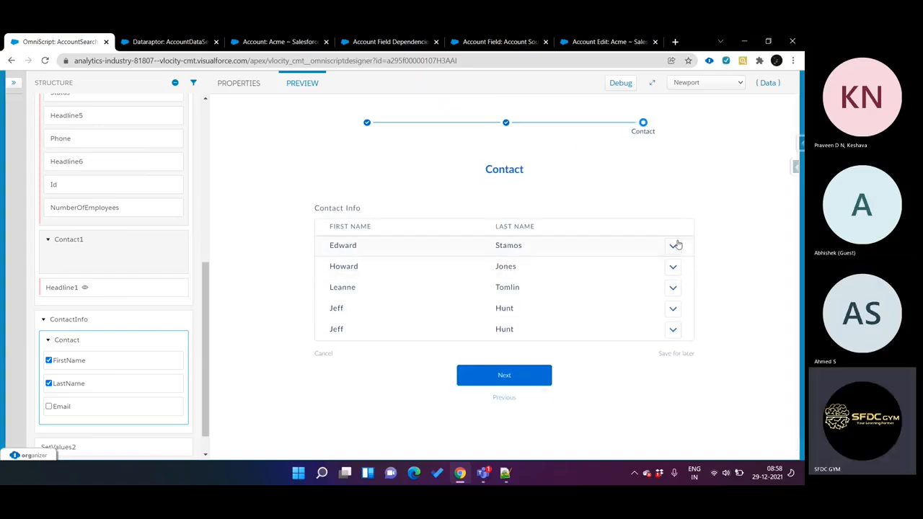
click(675, 245)
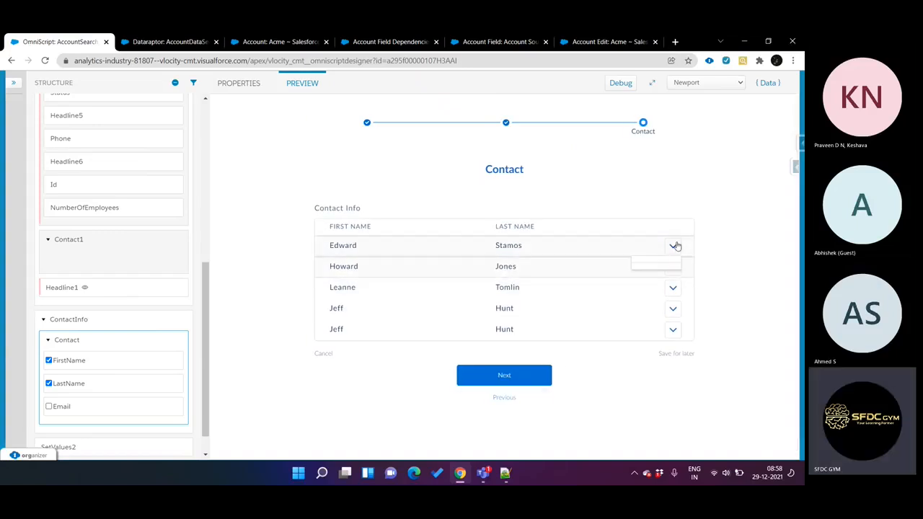
click(674, 287)
click(675, 329)
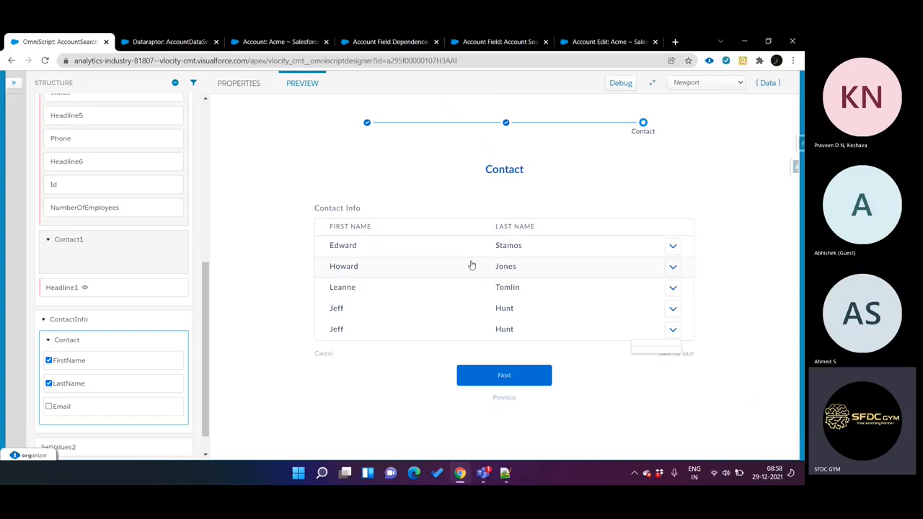
Step: Return to the Contact Edit Block's properties and open lightningdesignsystem.com in a new browser tab placed beside the OmniScript tab
click(128, 342)
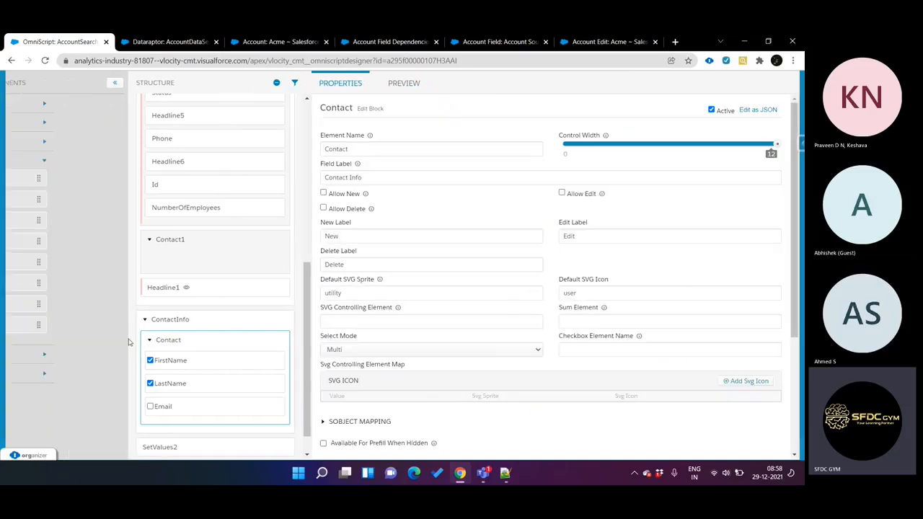
scroll(473, 243, down, 1)
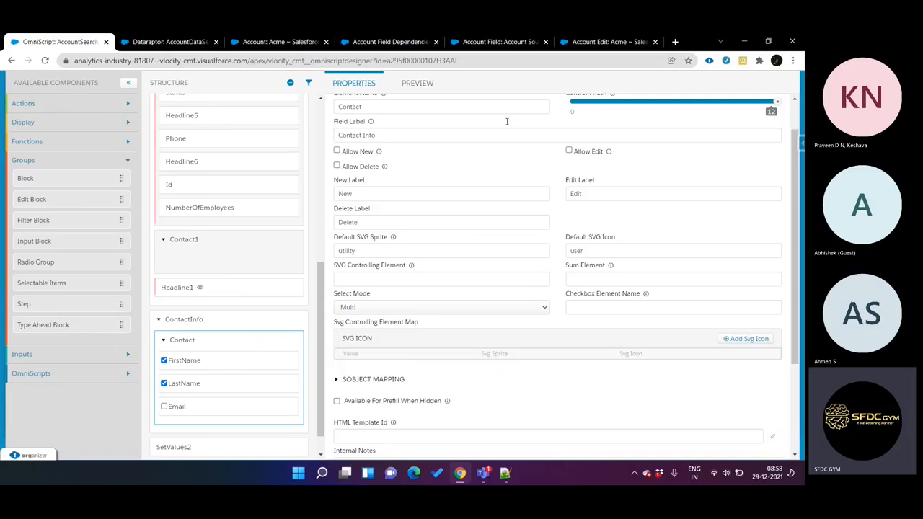
click(676, 42)
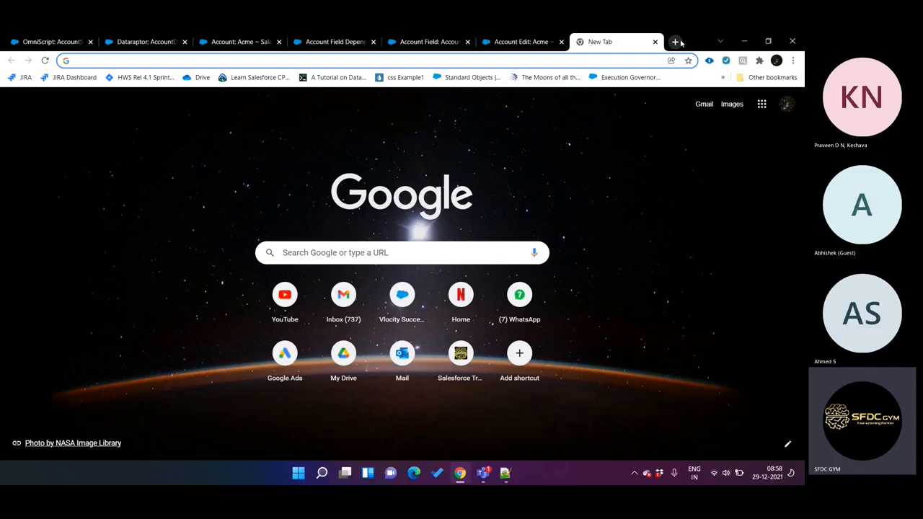
text(light)
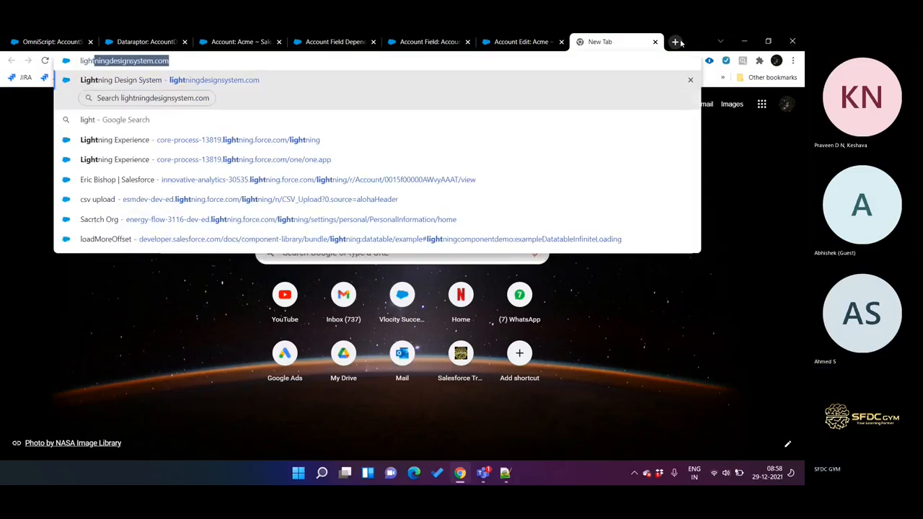
key(Return)
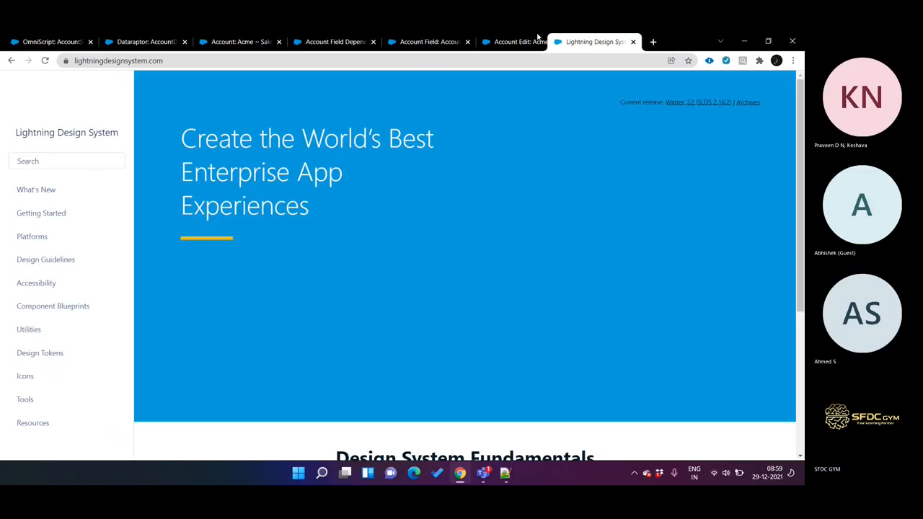
drag(570, 41, 145, 41)
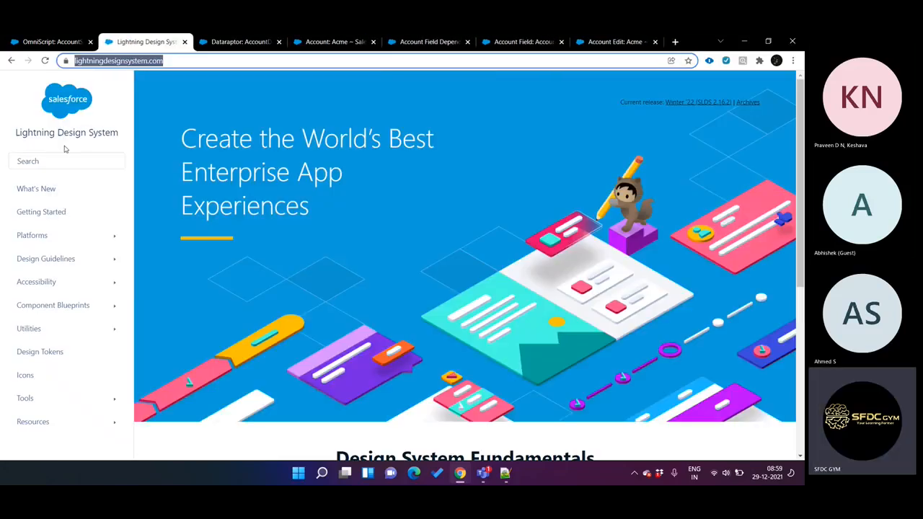
Step: Search the Lightning Design System for icons and look through the Icons component page
click(66, 162)
text(icons)
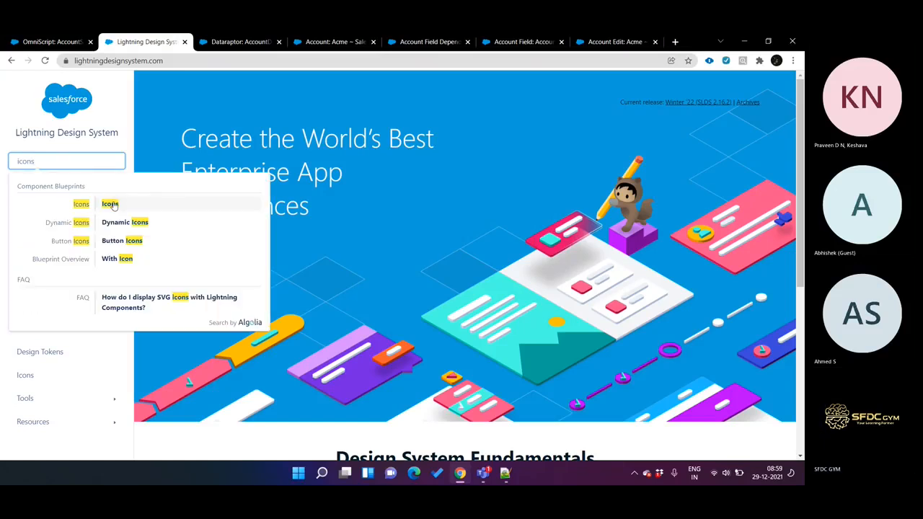
click(115, 206)
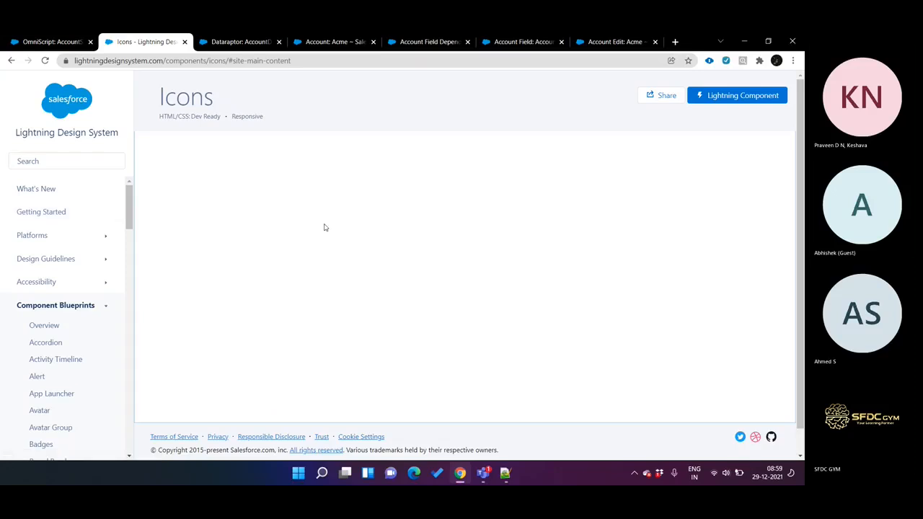
scroll(324, 228, down, 10)
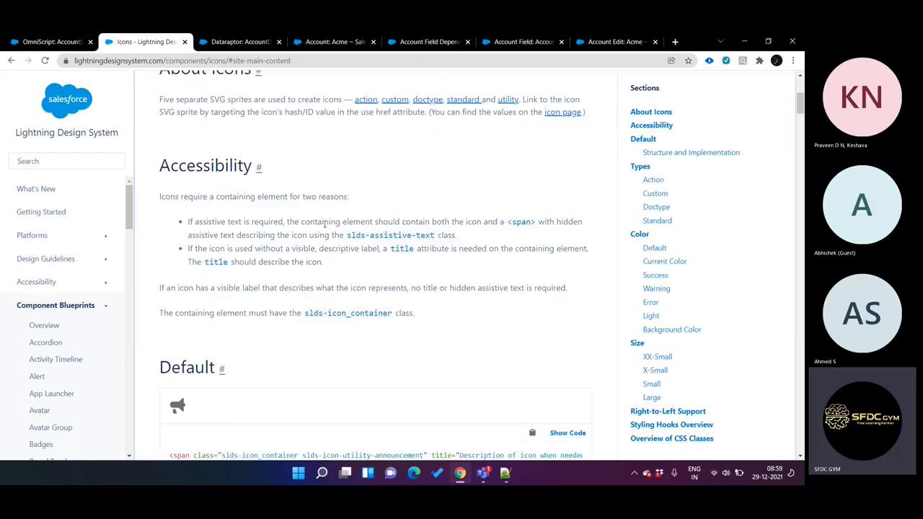
scroll(324, 228, down, 15)
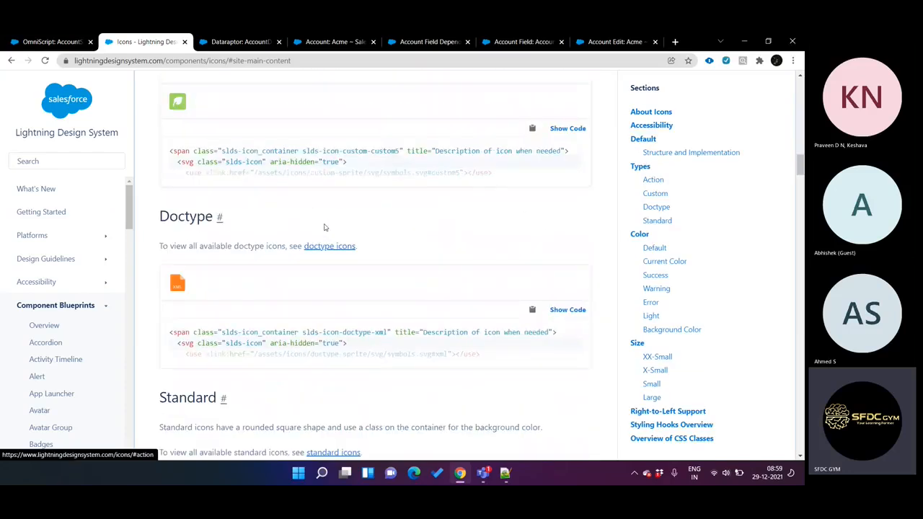
scroll(324, 228, down, 7)
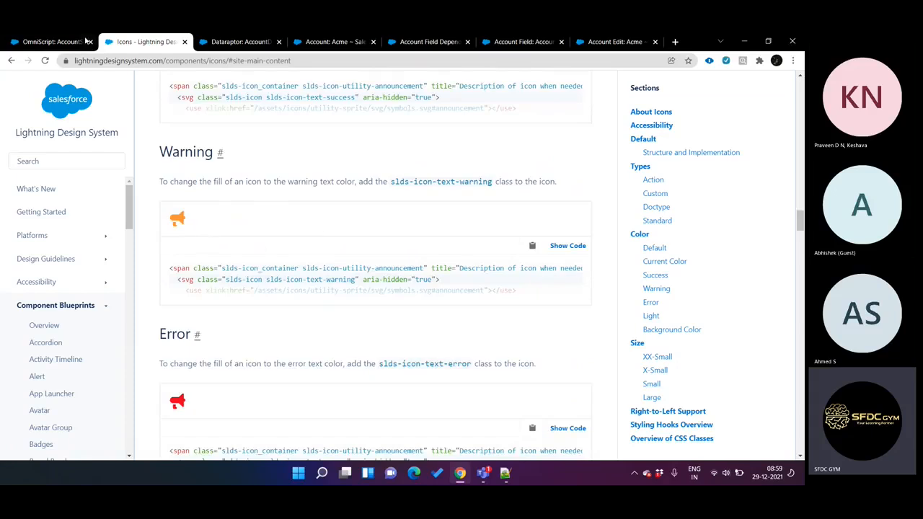
Step: Switch back to the OmniScript designer and inspect the Contact Edit Block's Default SVG Sprite and Default SVG Icon settings
click(78, 41)
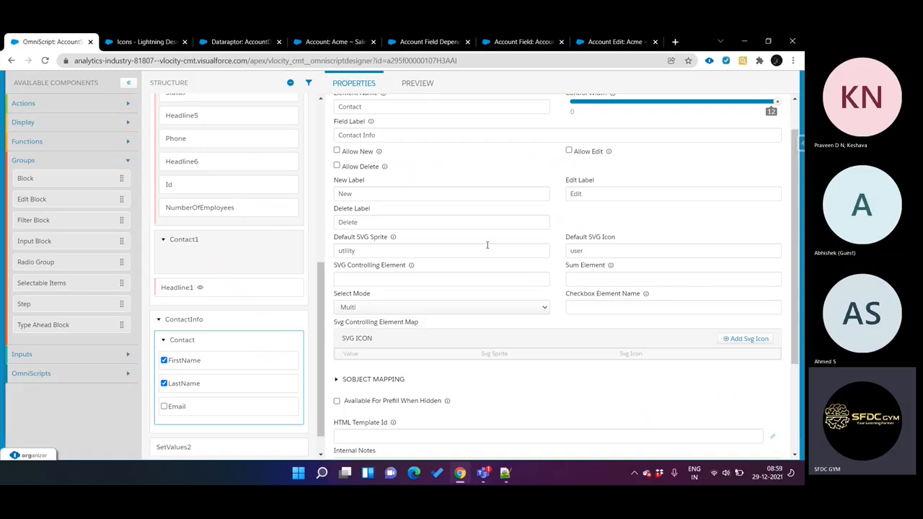
click(364, 248)
click(586, 252)
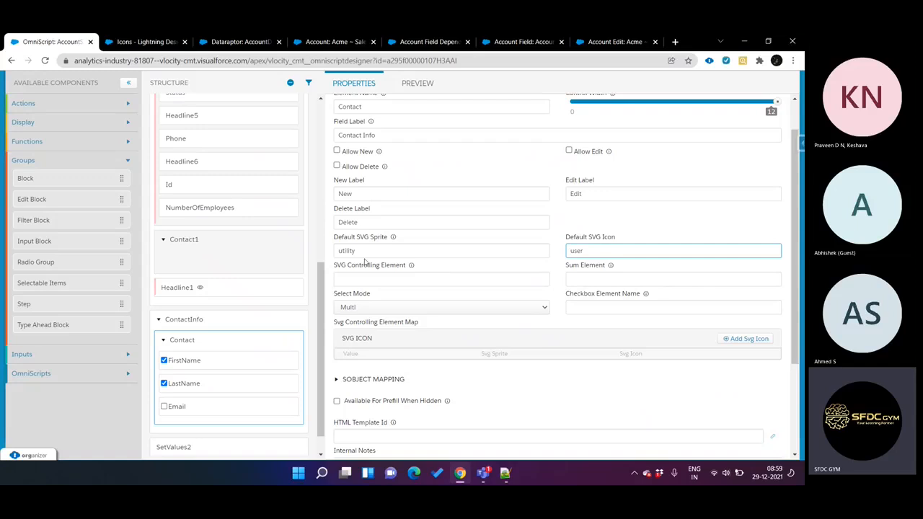
Step: Review the Standard, Doctype, Custom and Action icon types on the Lightning Design System Icons page
key(ctrl+Tab)
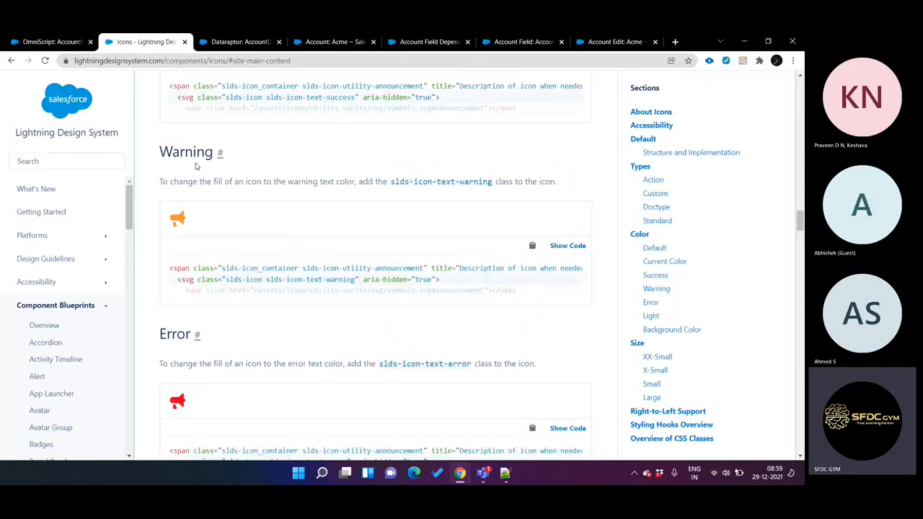
scroll(232, 254, up, 12)
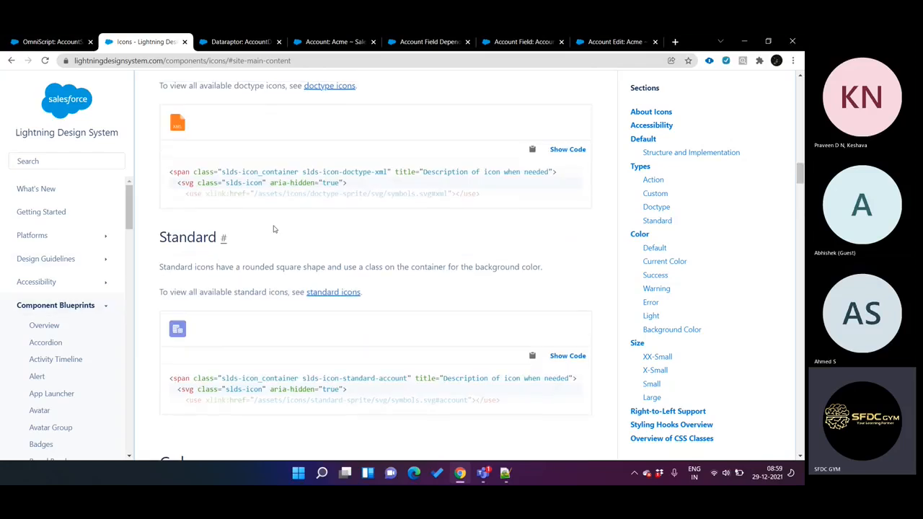
scroll(274, 228, up, 4)
scroll(274, 229, up, 1)
scroll(259, 237, down, 3)
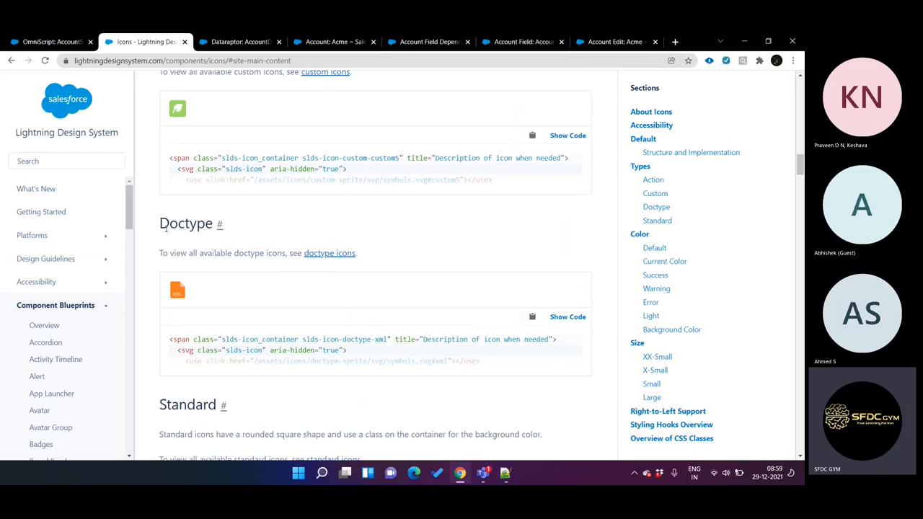
scroll(204, 223, up, 2)
scroll(202, 176, up, 2)
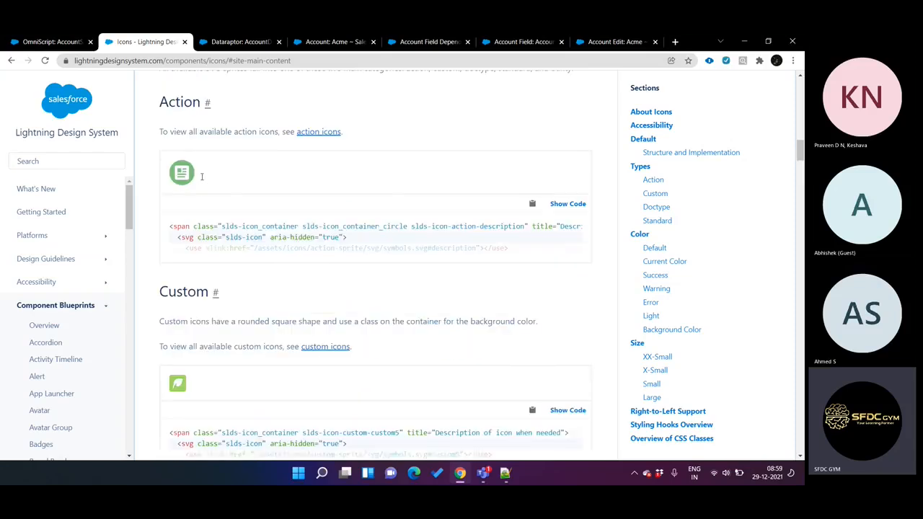
scroll(200, 177, up, 3)
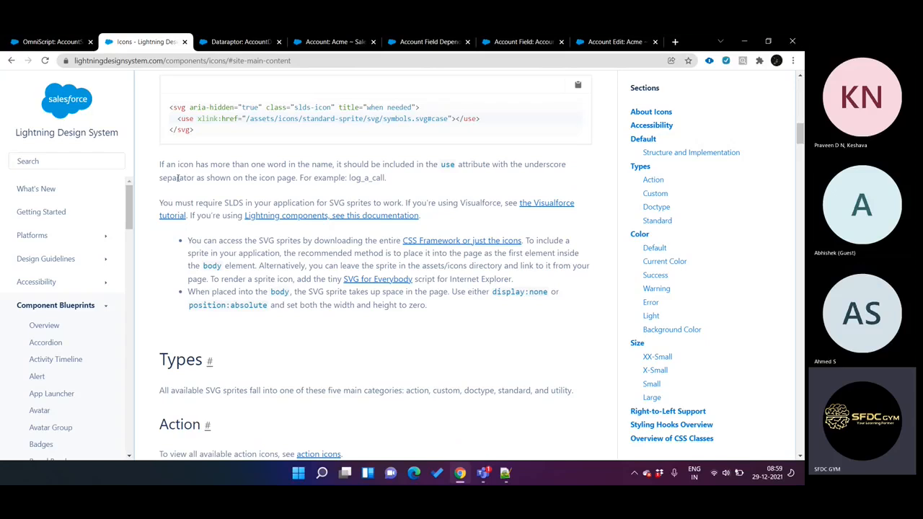
Step: Return to the OmniScript designer and examine the sprite and icon names set as the Contact Edit Block's defaults
click(73, 41)
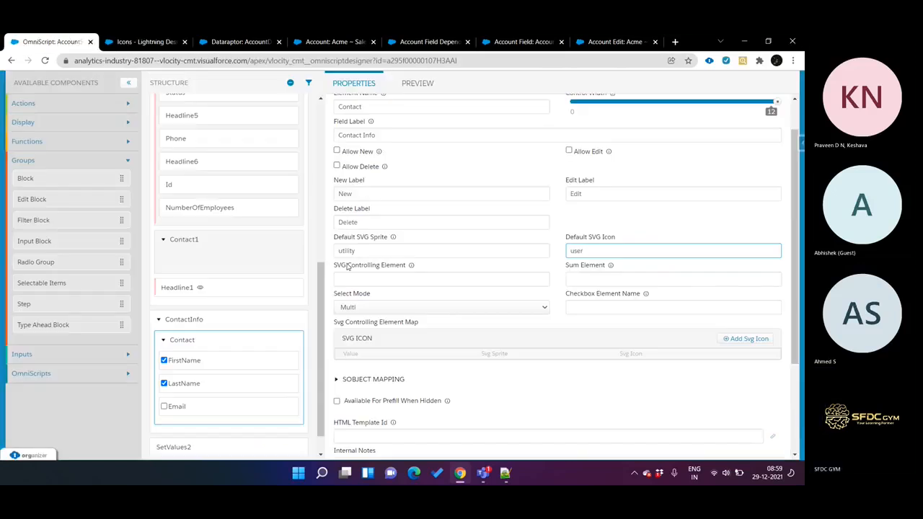
drag(355, 251, 316, 249)
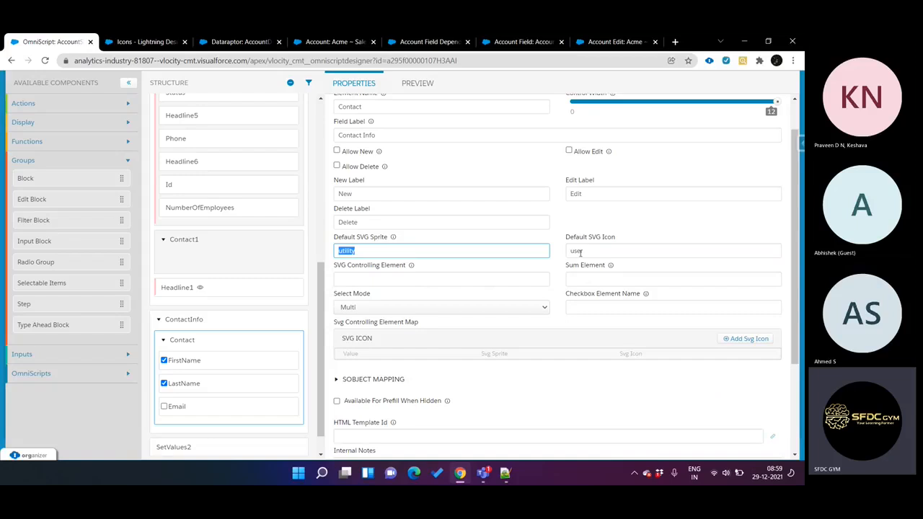
drag(589, 252, 567, 252)
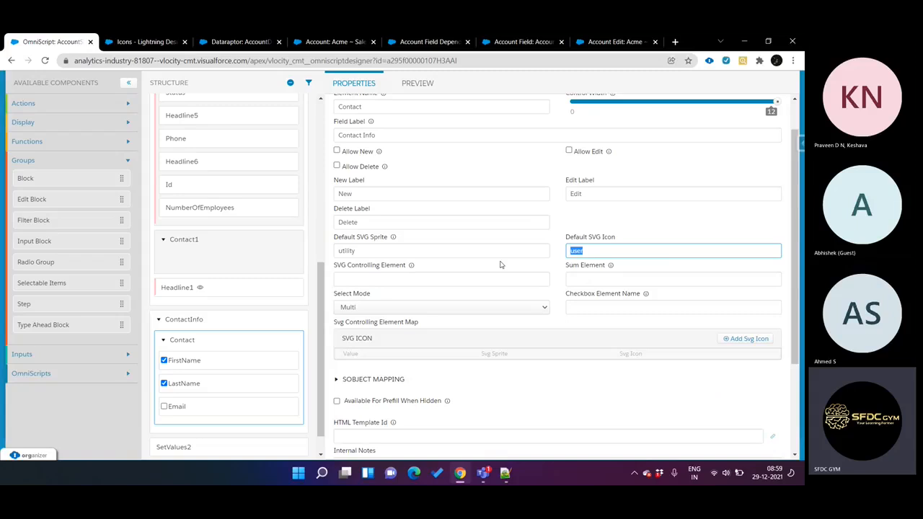
Step: Select Contact as the sObject in the Contact Edit Block's SObject Mapping
scroll(491, 303, down, 2)
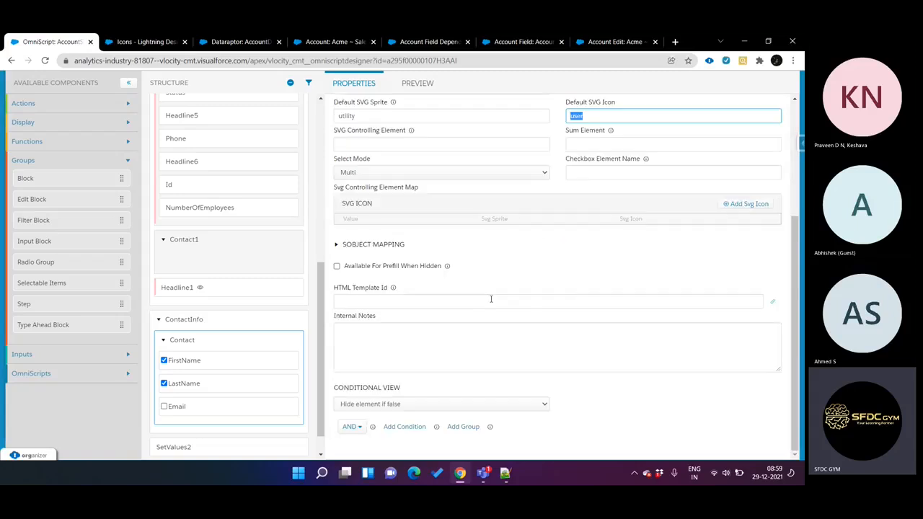
click(379, 253)
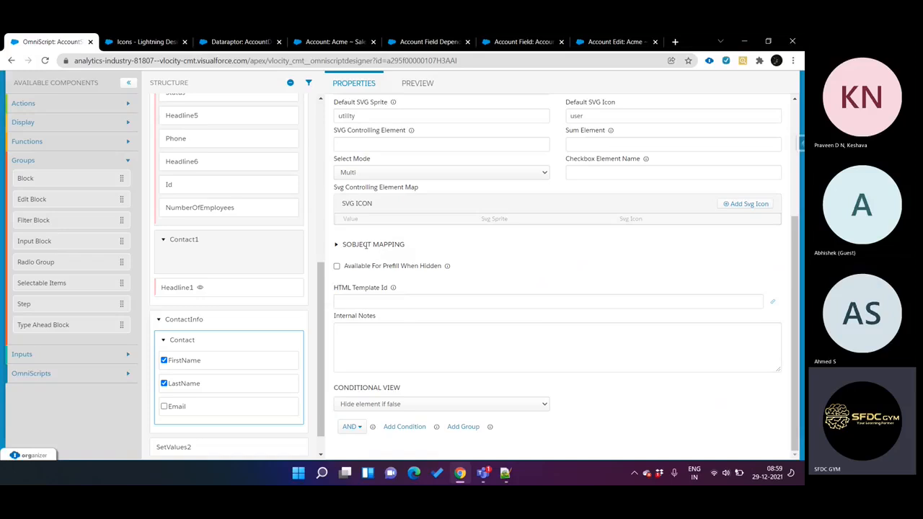
click(368, 244)
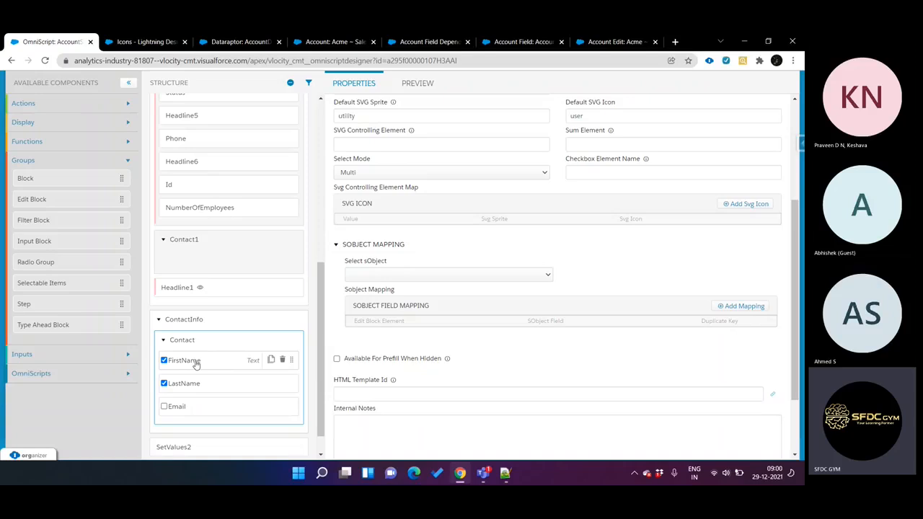
click(382, 273)
key(c)
key(Down)
key(Down)
key(Down)
key(Down)
key(Down)
key(Down)
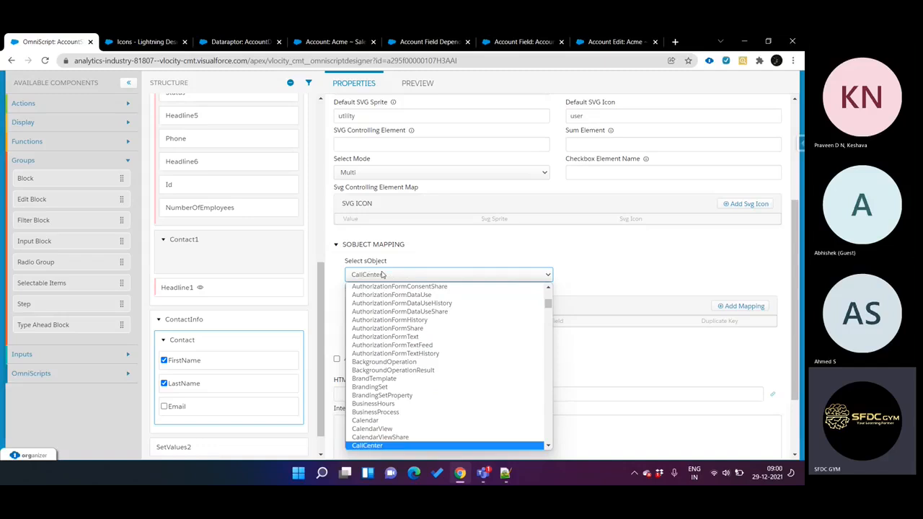
key(Down)
key(Down)
key(Down)
key(Down)
key(Down)
key(Down)
key(Down)
key(Down)
key(Down)
key(Down)
key(Down)
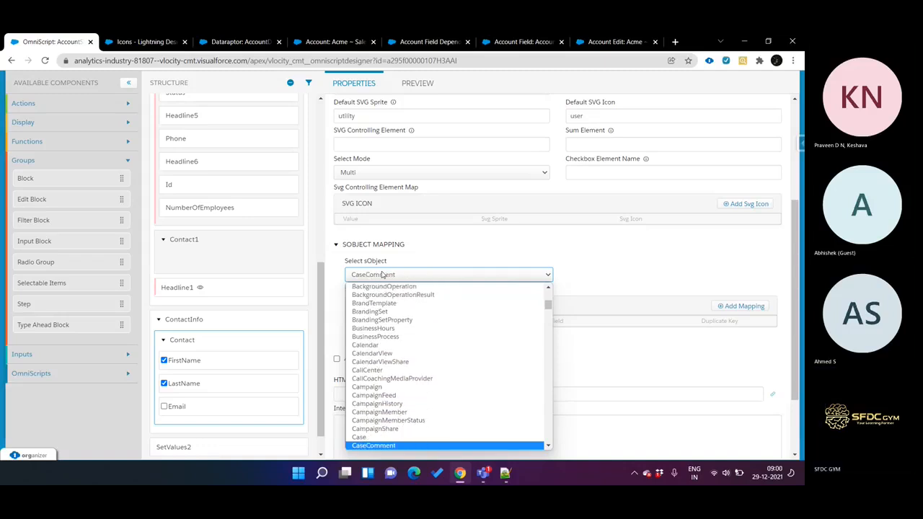
key(Down)
key(Down)
key(Down)
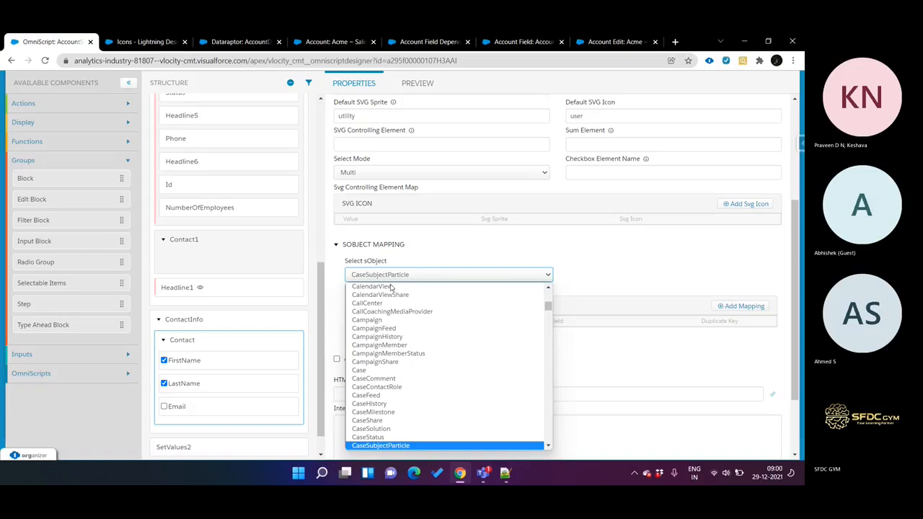
scroll(402, 365, down, 10)
scroll(402, 366, down, 1)
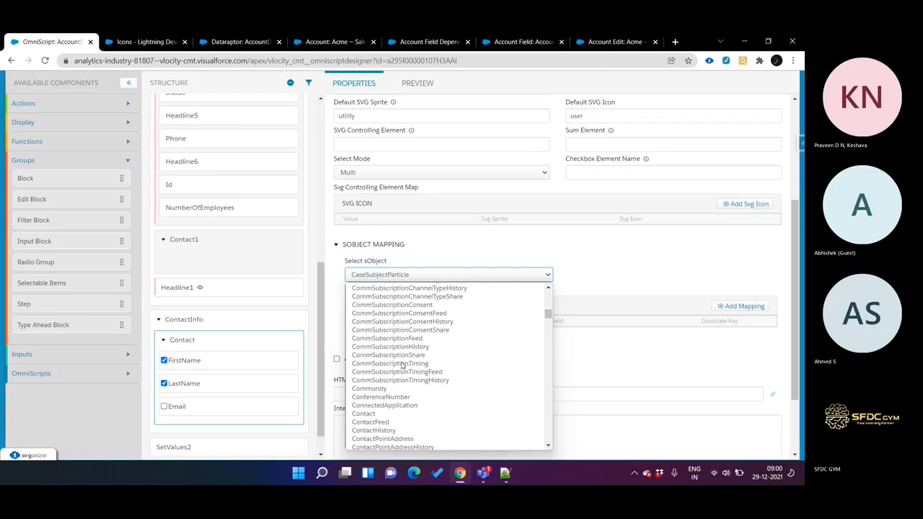
scroll(402, 366, down, 3)
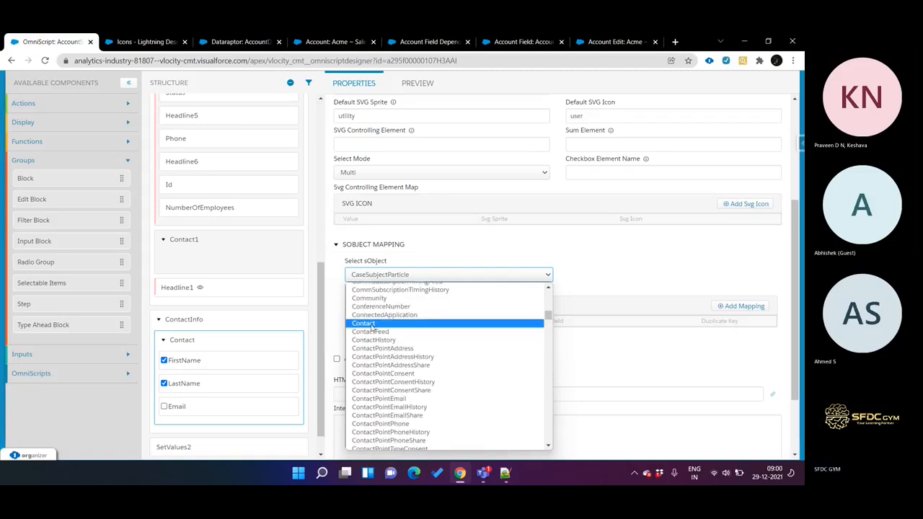
click(372, 325)
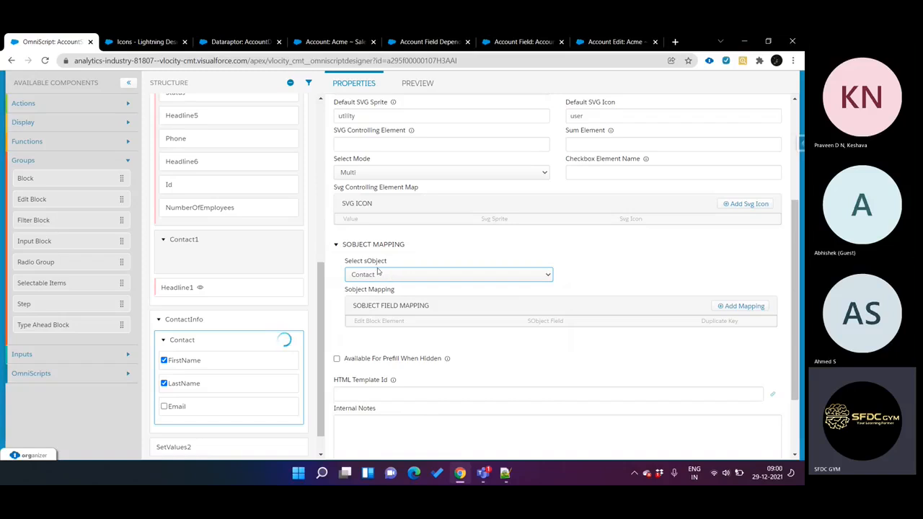
Step: Add an sObject field mapping in the Contact Edit Block from the FirstName element to the FirstName field
click(736, 307)
click(438, 337)
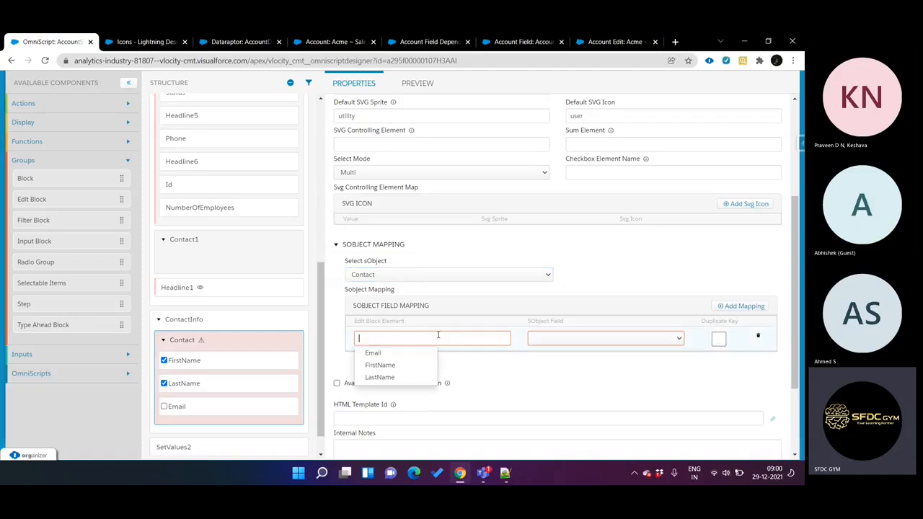
click(390, 365)
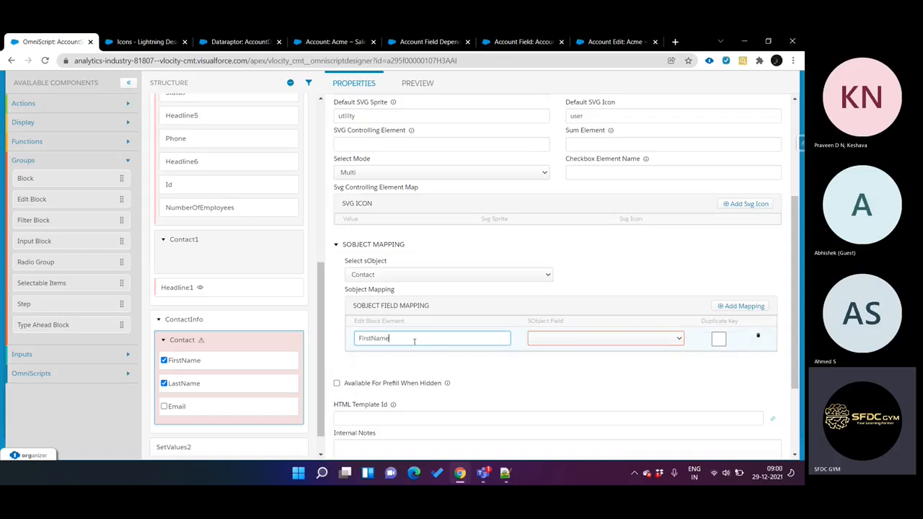
click(398, 340)
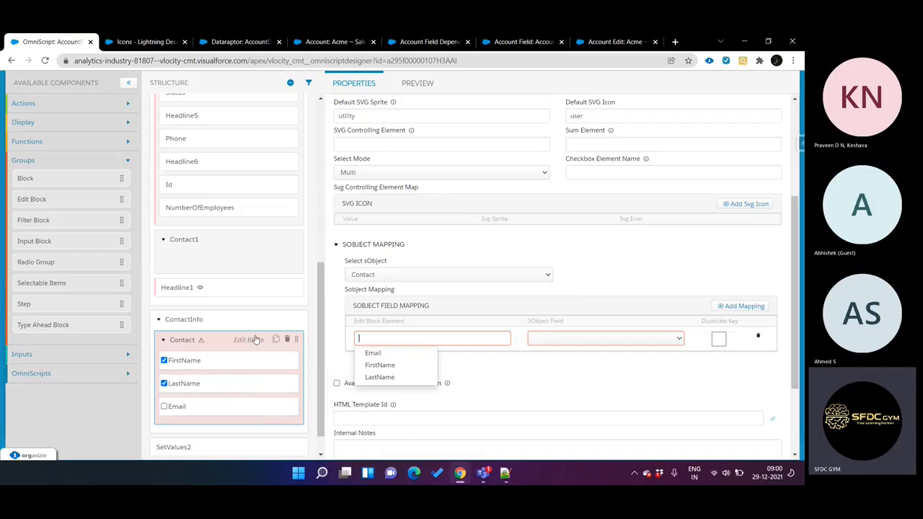
click(395, 365)
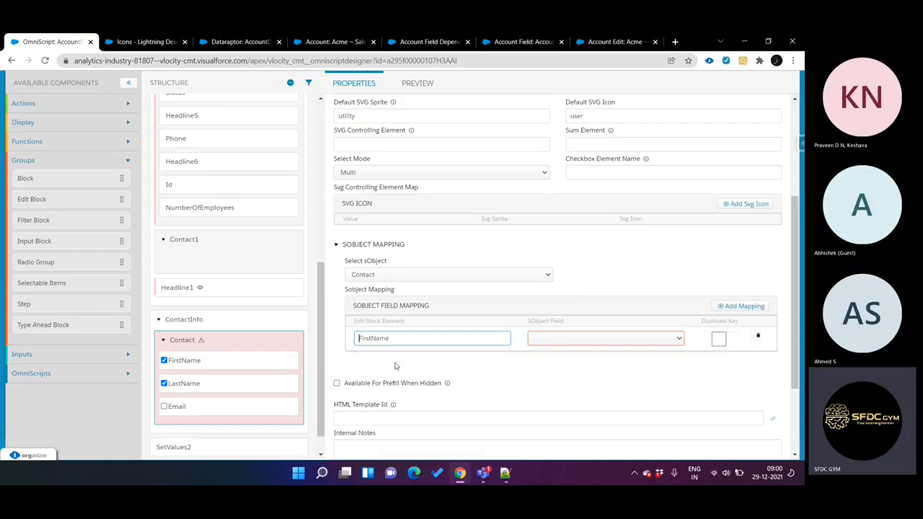
click(565, 339)
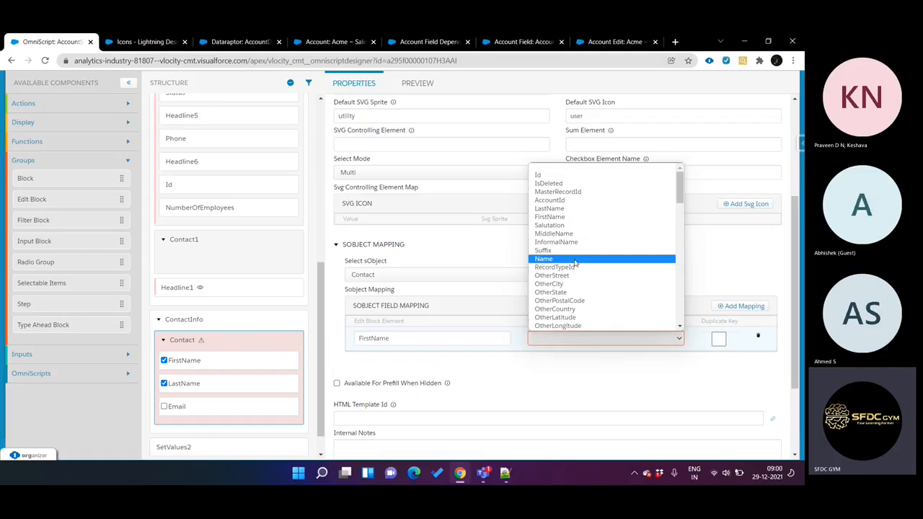
scroll(575, 265, down, 3)
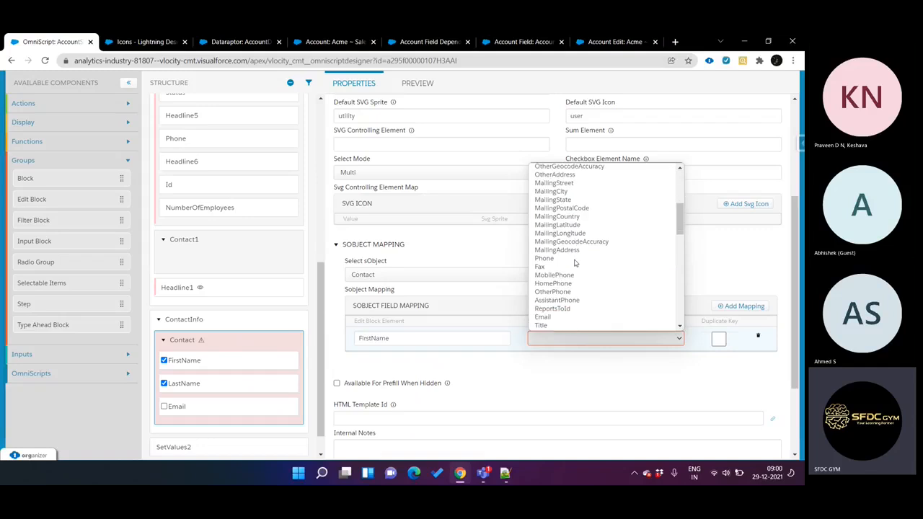
text(fi)
key(Return)
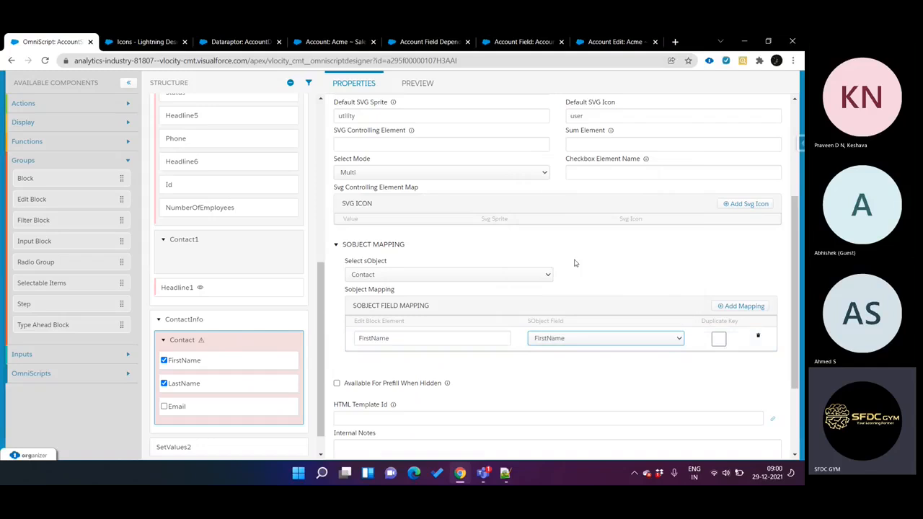
Step: Add a second sObject field mapping from the LastName element to the LastName field
click(750, 307)
click(479, 364)
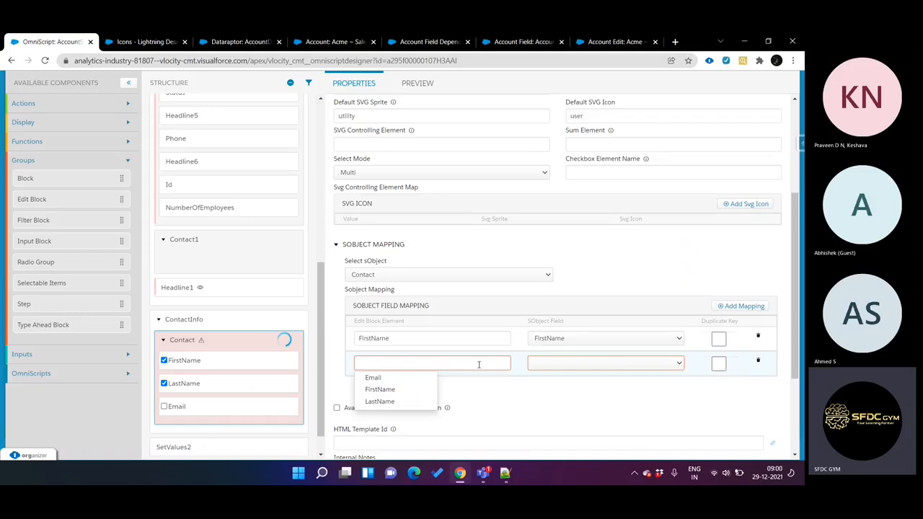
click(404, 401)
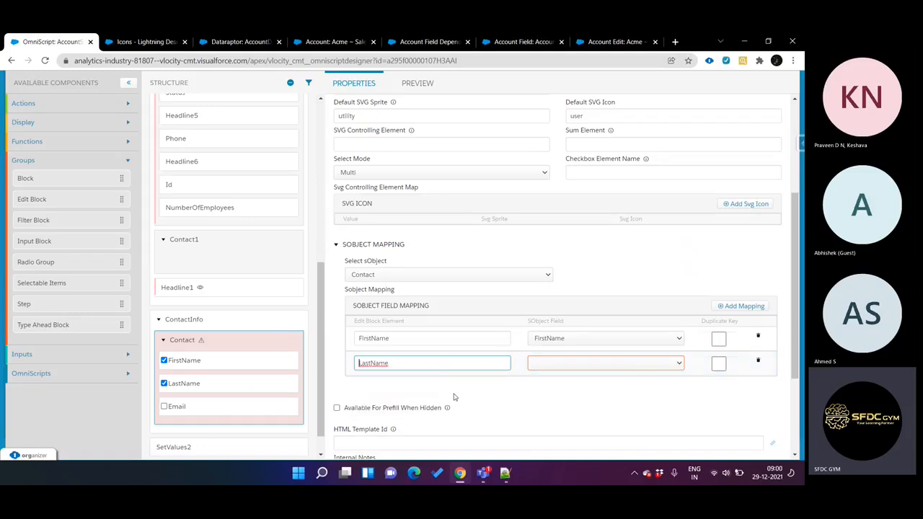
click(544, 370)
key(l)
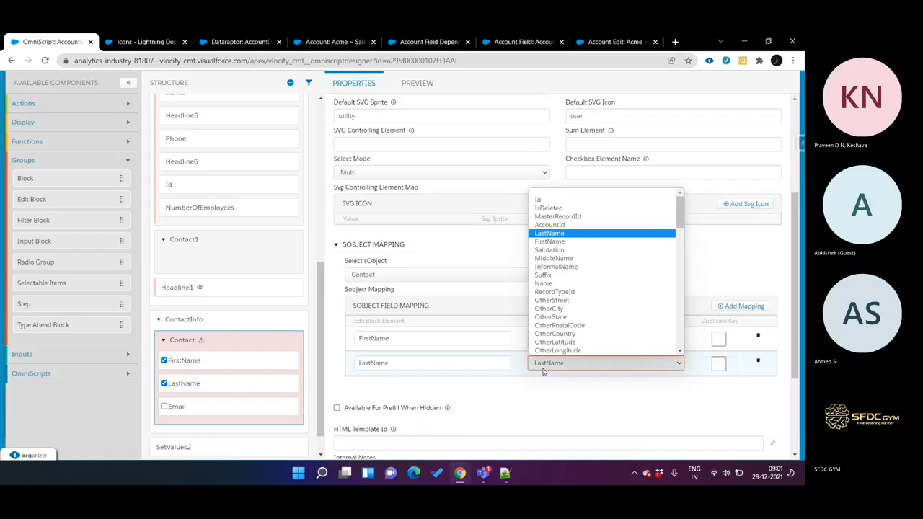
key(Return)
Step: Add a third sObject field mapping from the Email element to the Email field
click(719, 311)
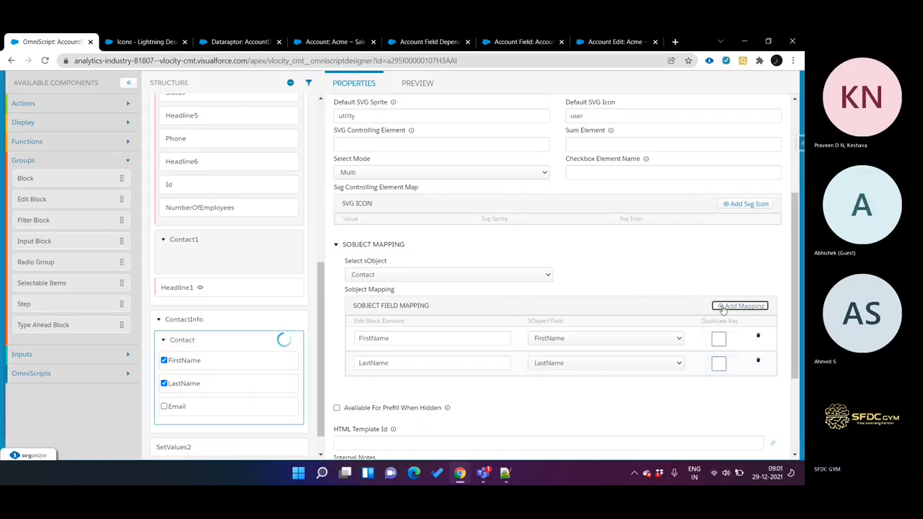
click(464, 390)
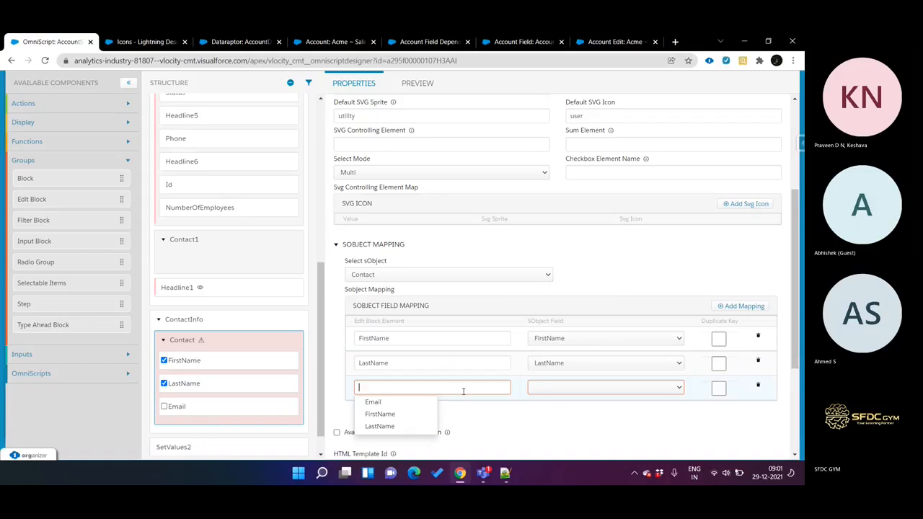
click(373, 402)
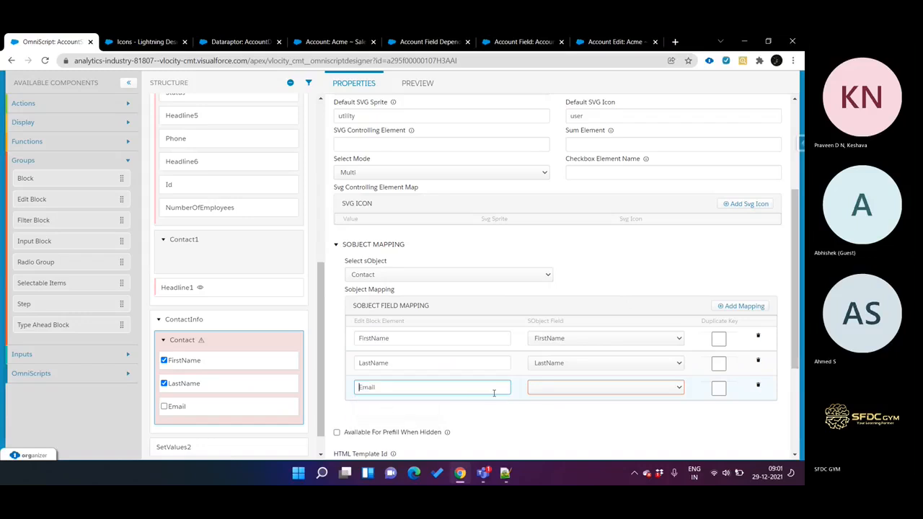
click(546, 394)
scroll(547, 394, down, 2)
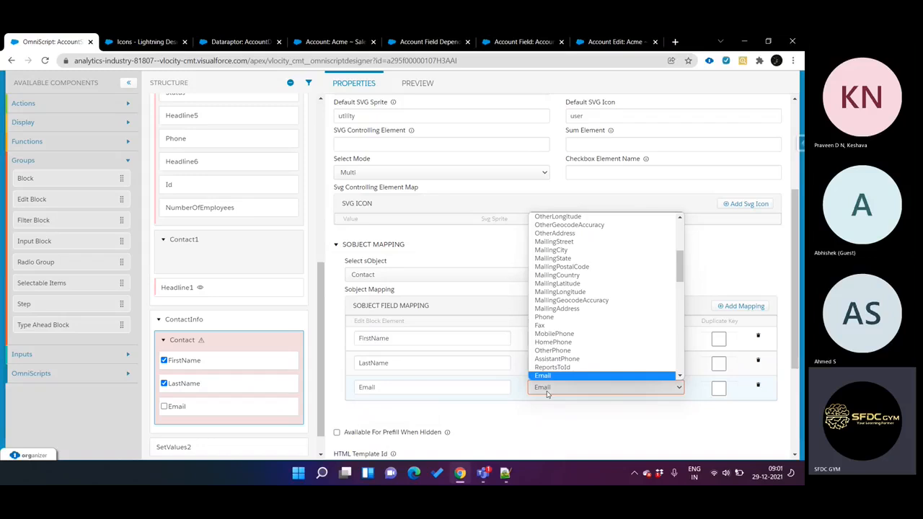
click(547, 394)
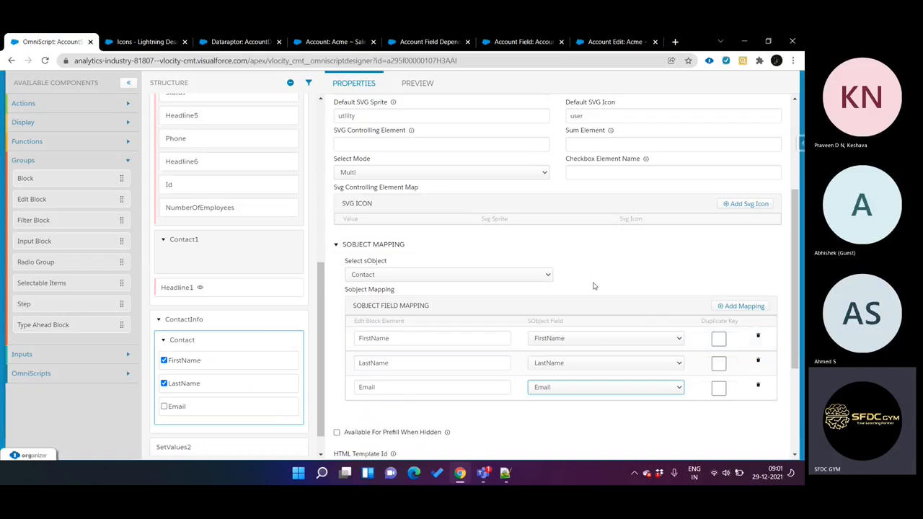
Step: Preview the OmniScript, dismiss the JavaScript alert, and return to the Contact Edit Block's properties
scroll(594, 286, down, 2)
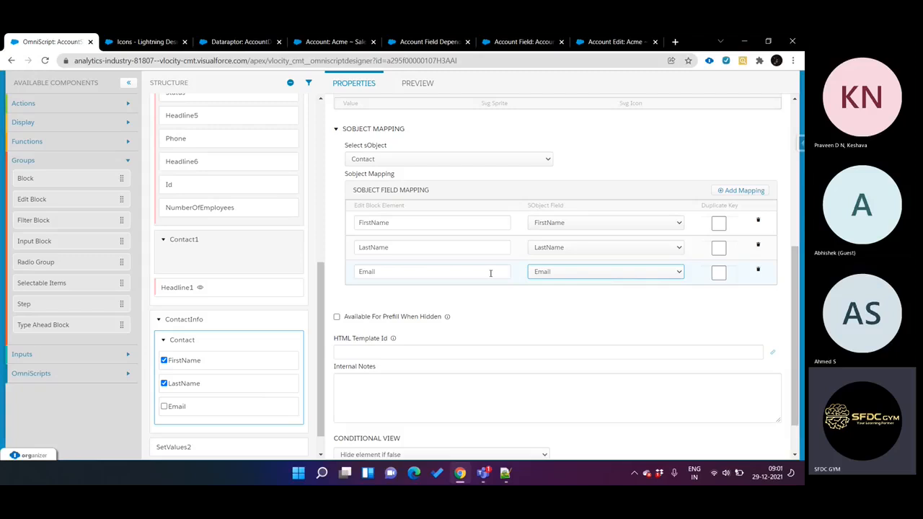
click(417, 86)
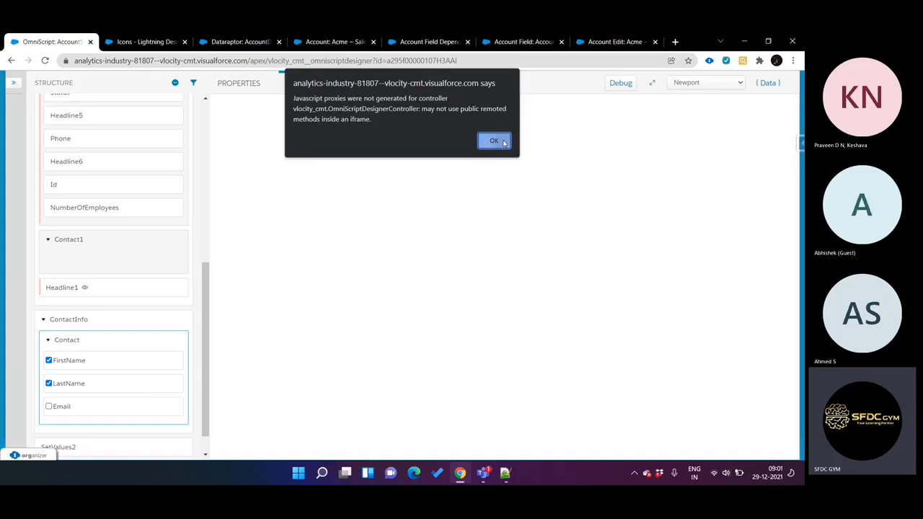
click(499, 140)
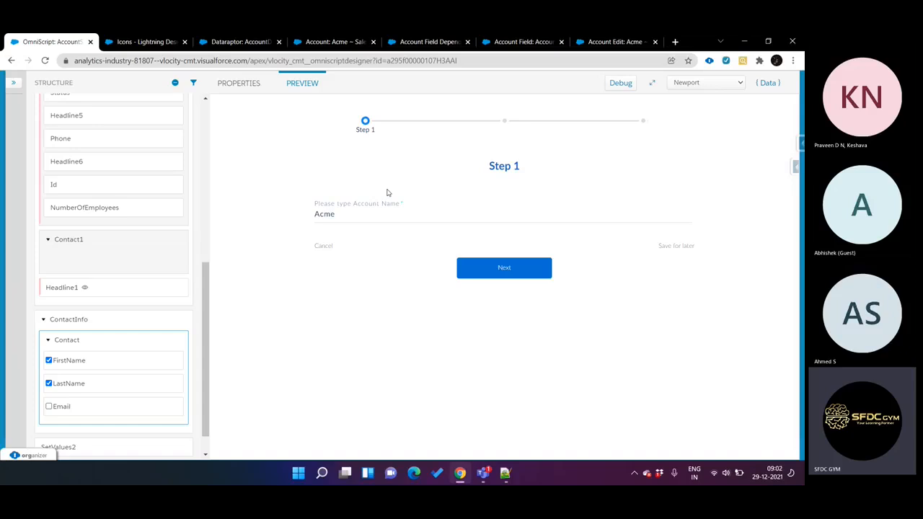
click(254, 89)
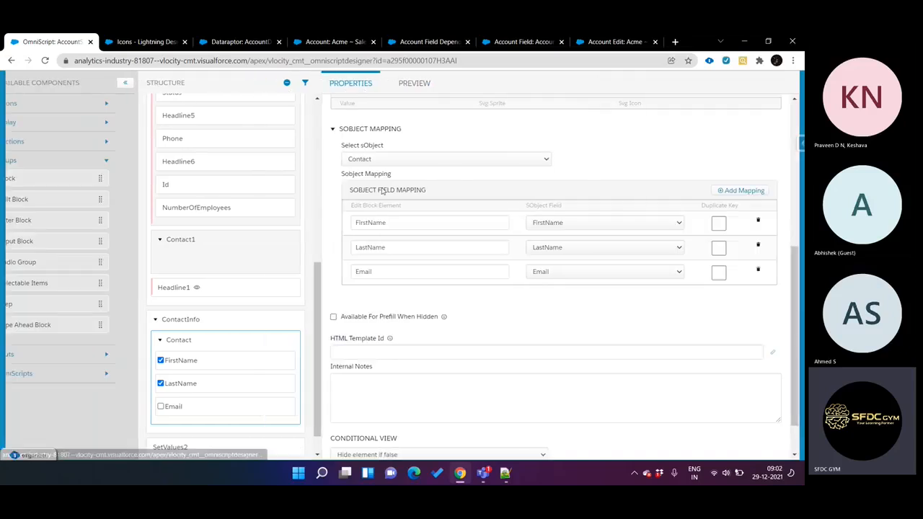
Step: Review the Contact Edit Block's labels, permissions, icon settings and sObject field mappings
scroll(446, 291, down, 1)
scroll(447, 291, up, 5)
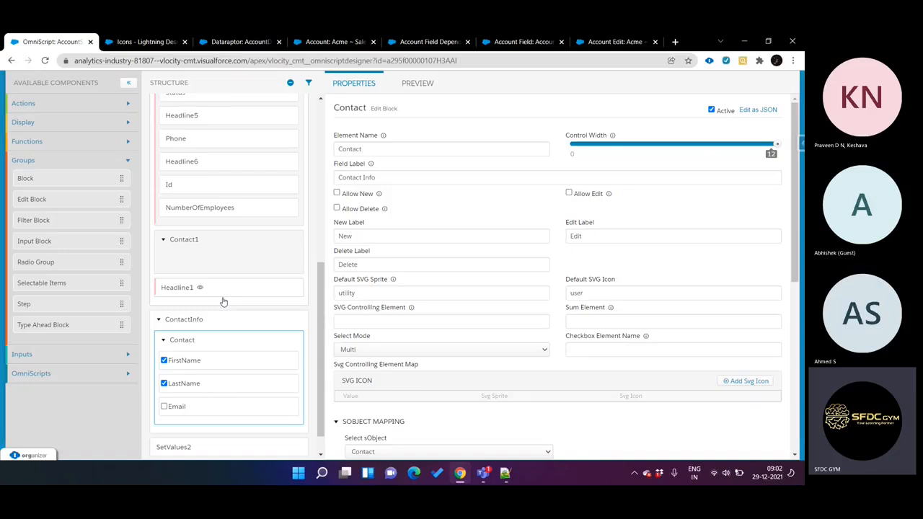
scroll(435, 369, down, 1)
scroll(436, 368, down, 3)
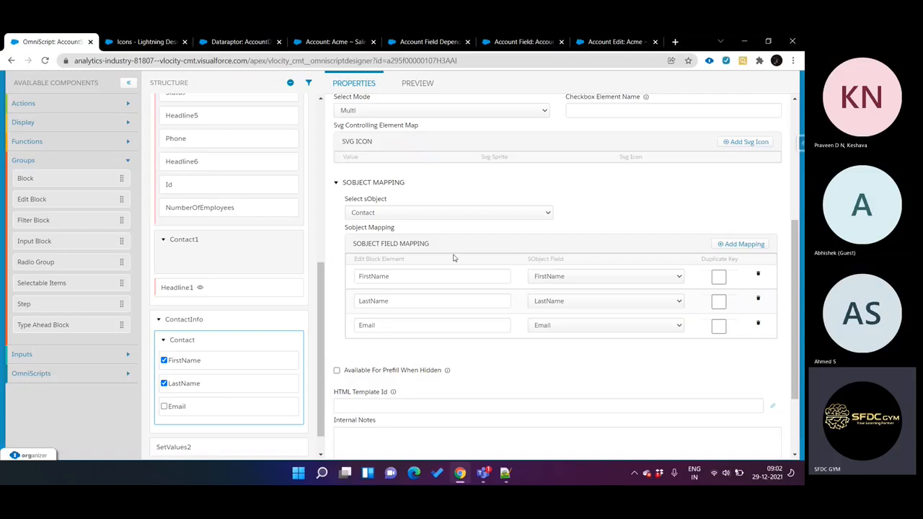
scroll(389, 238, up, 3)
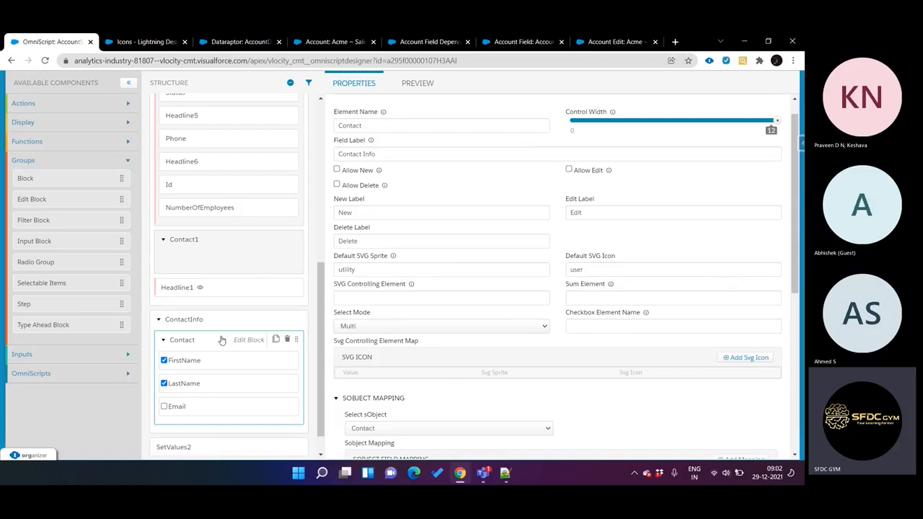
scroll(222, 340, down, 1)
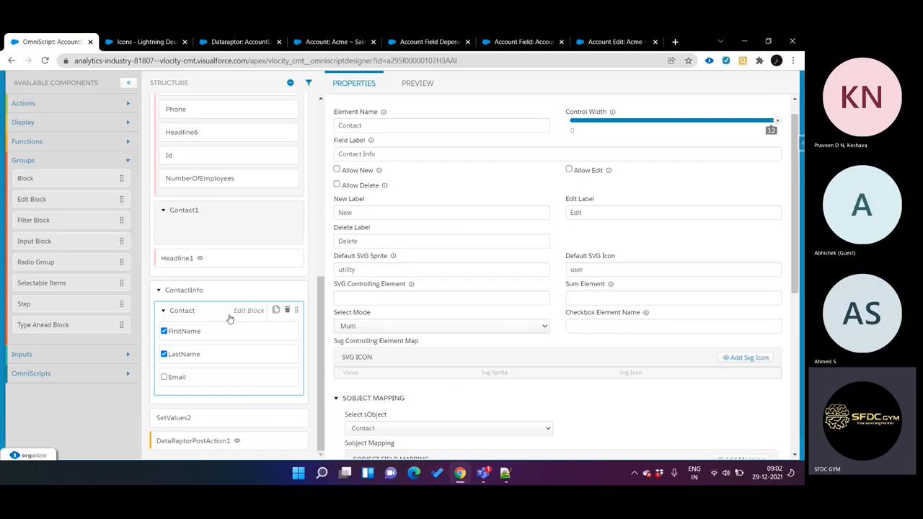
scroll(471, 277, up, 1)
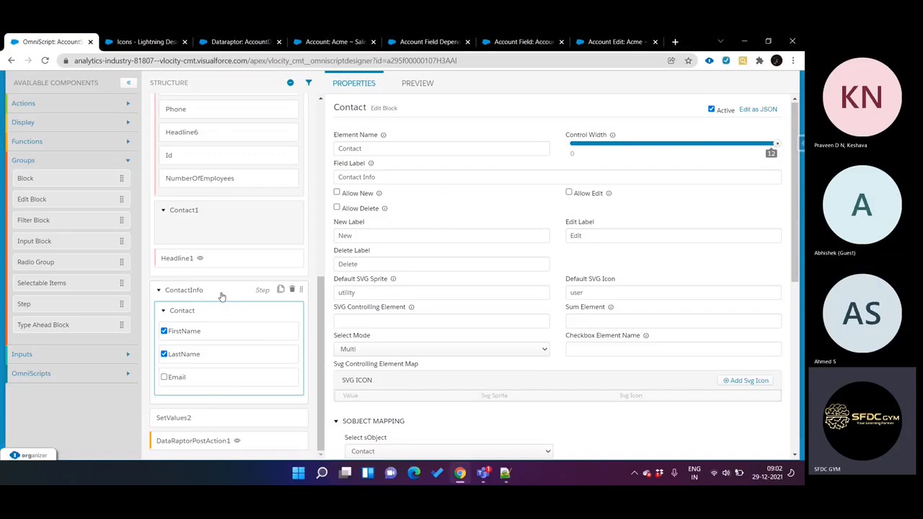
mouse_move(228, 311)
mouse_down()
mouse_move(233, 168)
mouse_move(233, 418)
mouse_move(237, 324)
mouse_move(227, 317)
mouse_up()
Step: Inspect the ContactInfo step's properties, view the script's first step in the preview, and return to the properties
click(249, 293)
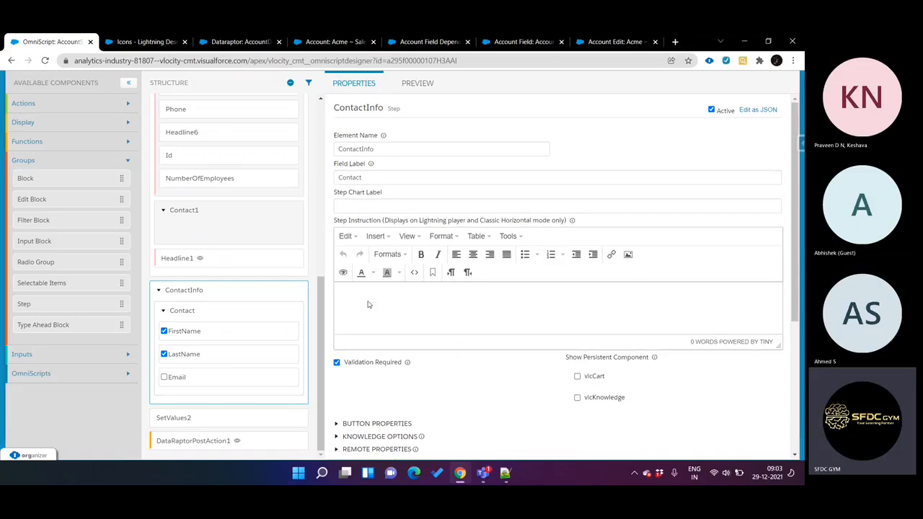
scroll(231, 262, up, 3)
scroll(232, 262, up, 5)
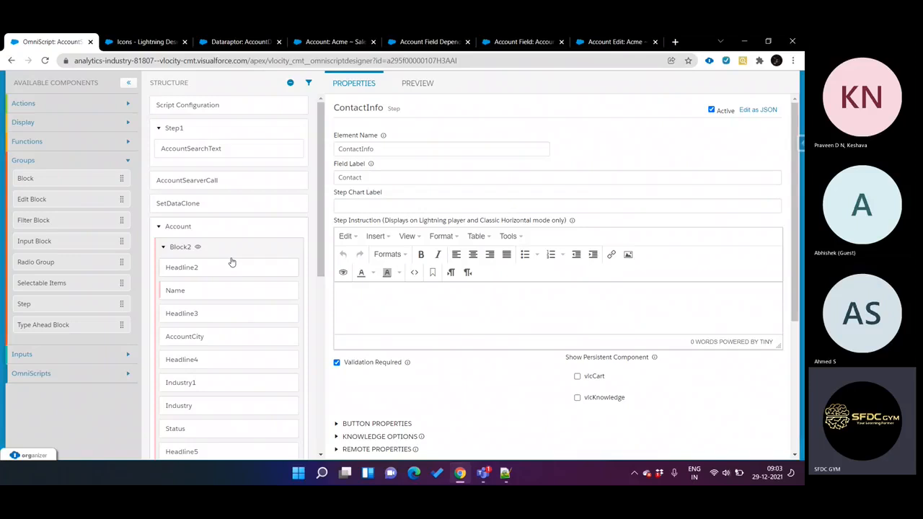
click(417, 83)
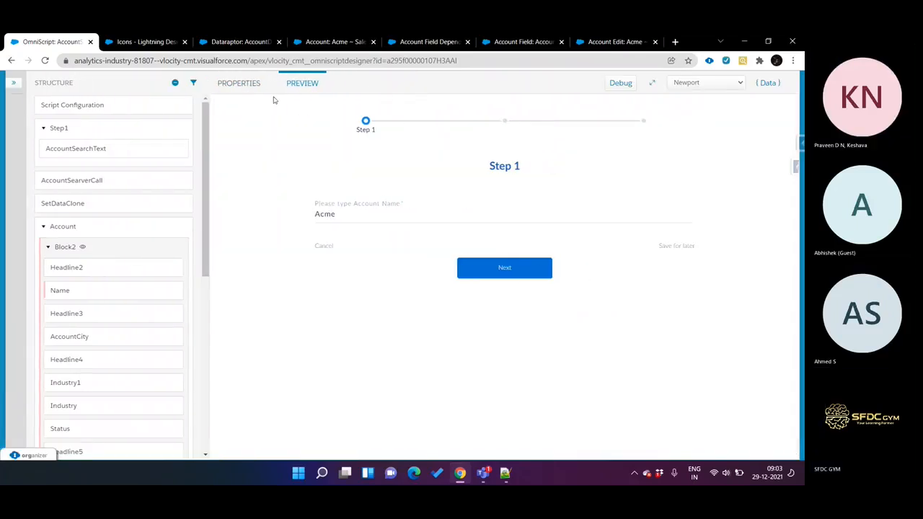
click(258, 91)
Step: Reopen the Contact Edit Block's properties and examine its place in the script structure relative to the Account step
mouse_move(193, 251)
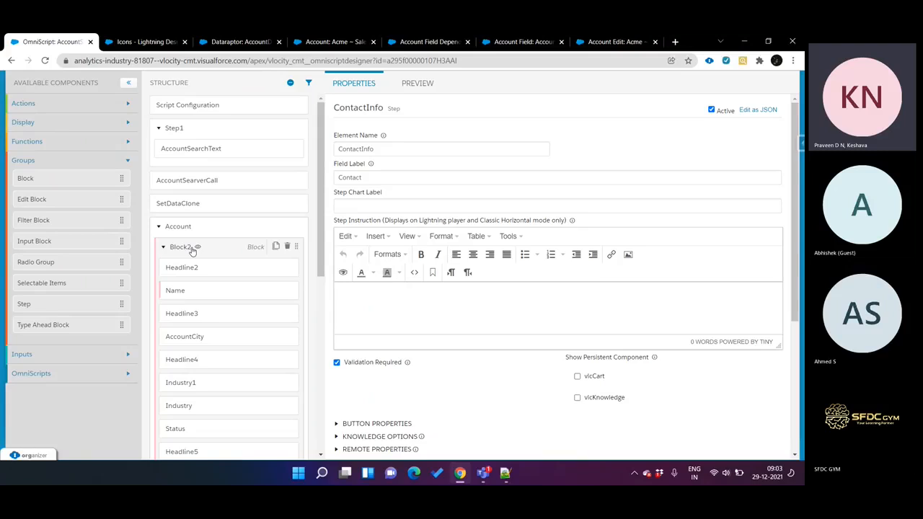
scroll(195, 260, down, 8)
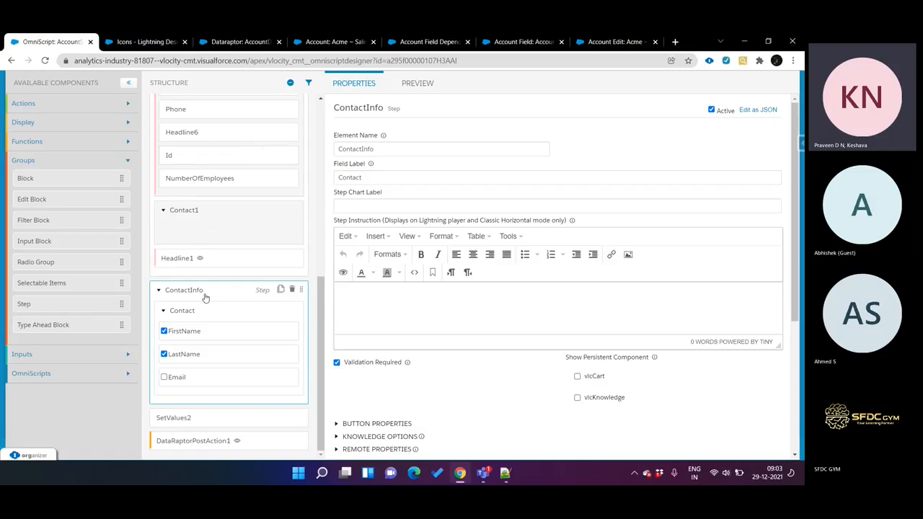
click(212, 313)
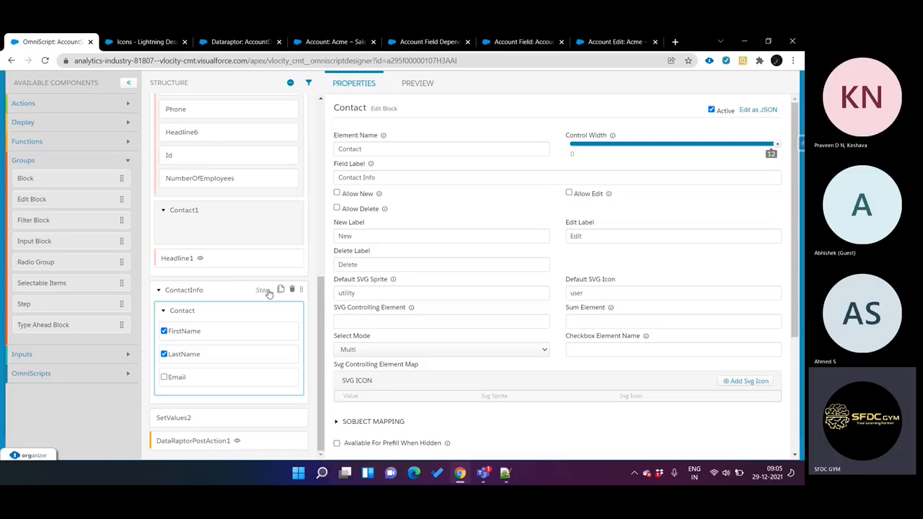
click(163, 329)
scroll(314, 266, up, 10)
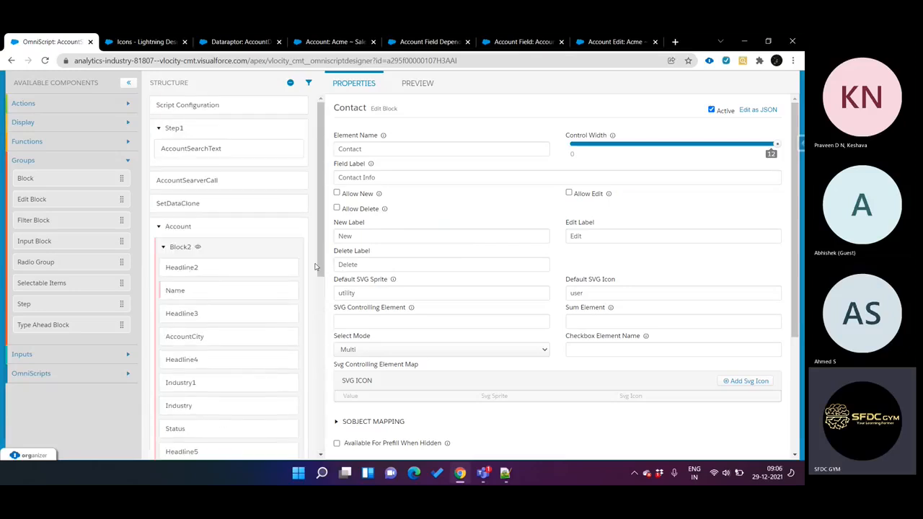
scroll(252, 283, down, 10)
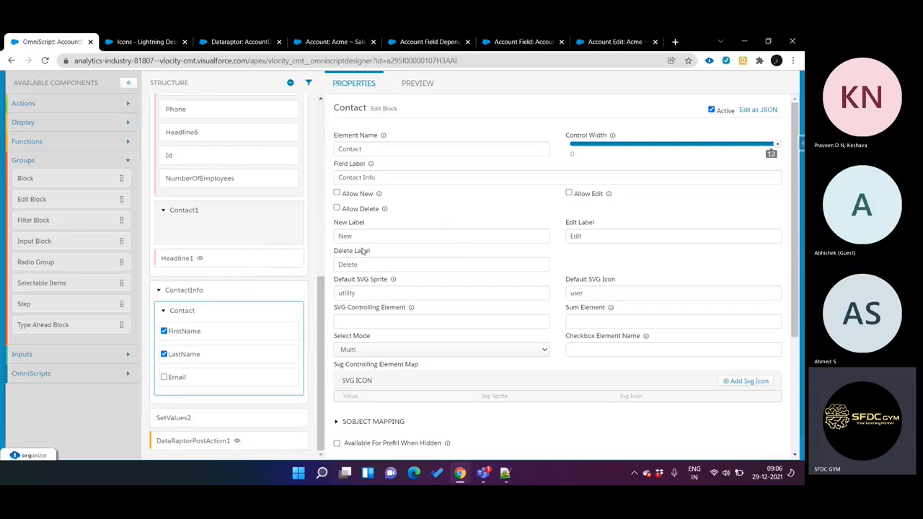
Step: Switch to Notepad++ and compare the Account object with the Contact array in the sample JSON
click(506, 472)
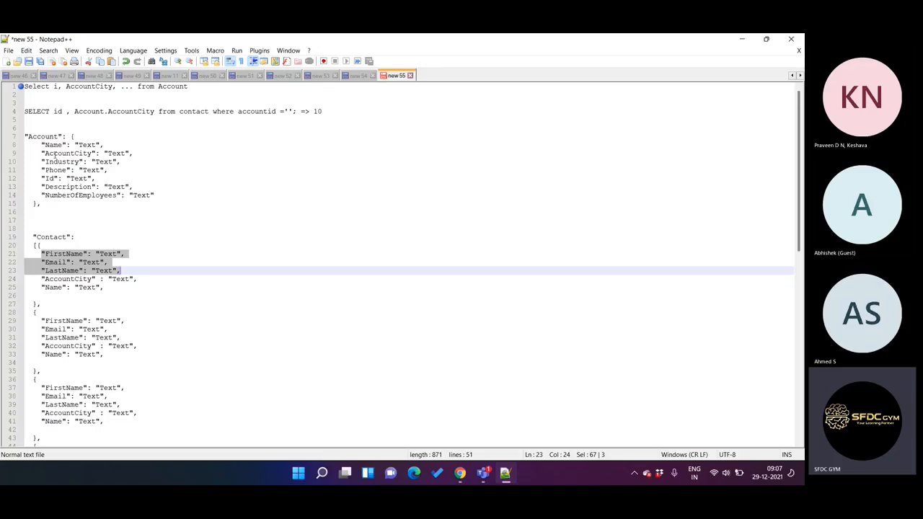
click(81, 136)
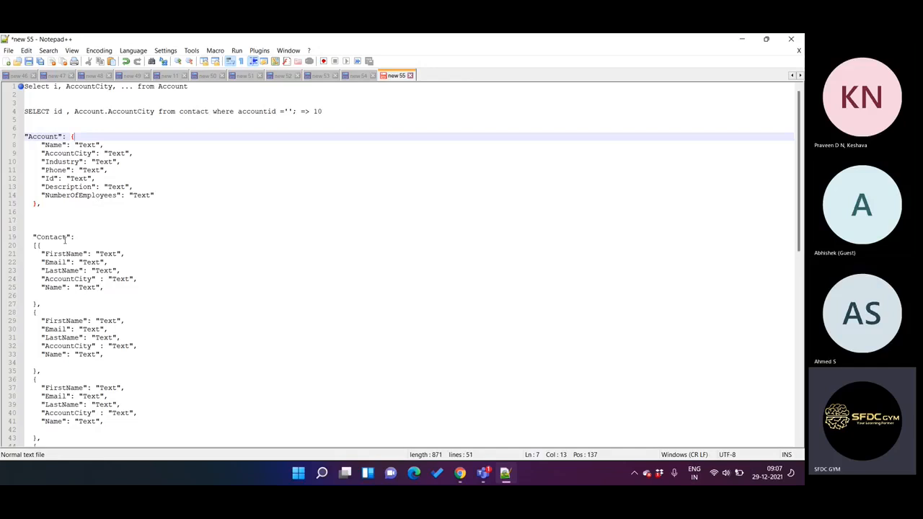
click(41, 245)
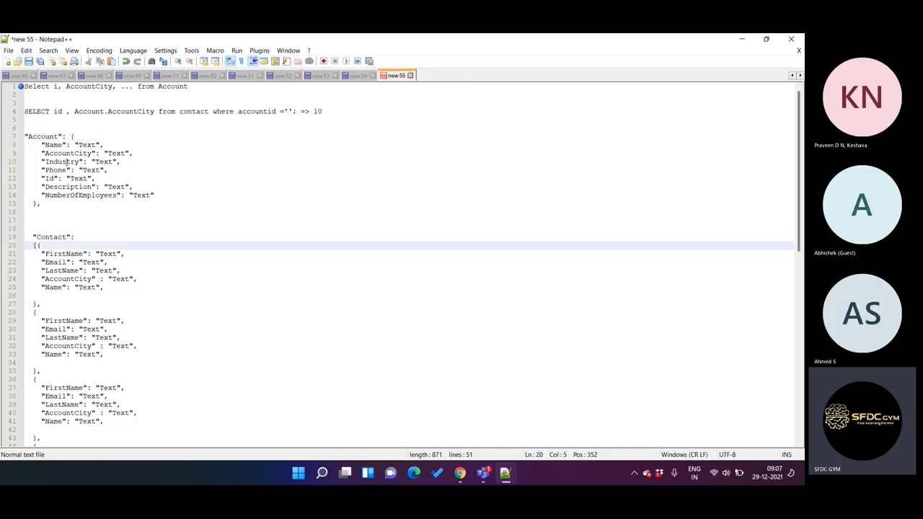
Step: Examine the Account object block in the sample JSON, from its opening line to its closing brace
drag(63, 206, 14, 141)
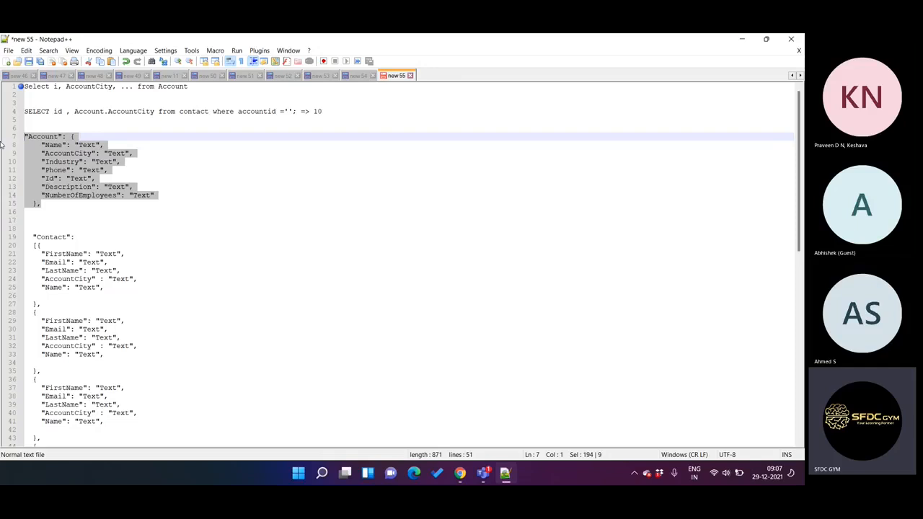
click(44, 162)
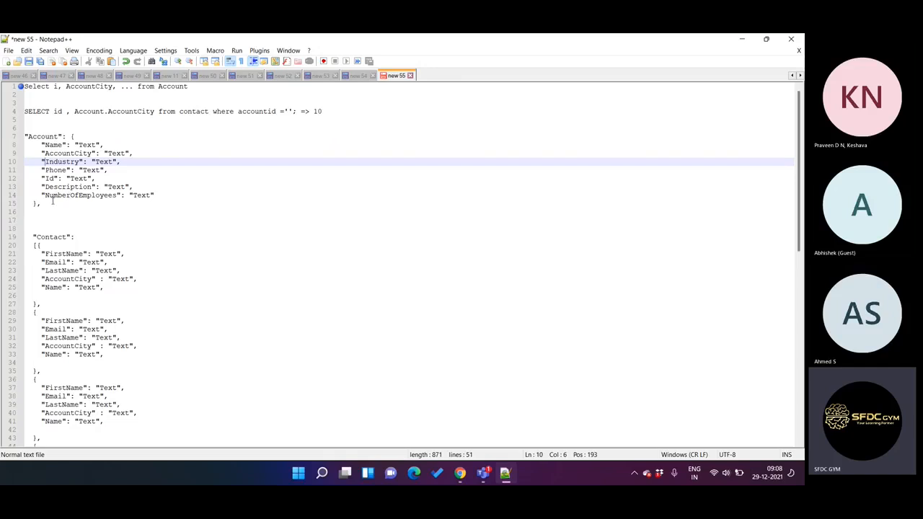
click(42, 203)
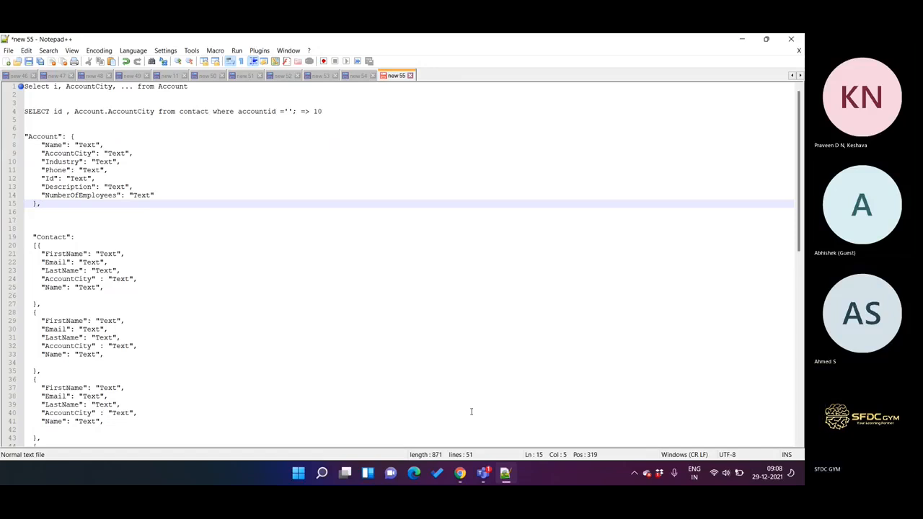
Step: Open the Function Reference PDF from the desktop without restoring earlier pages, view its Supported Operators section, and minimize it
click(505, 473)
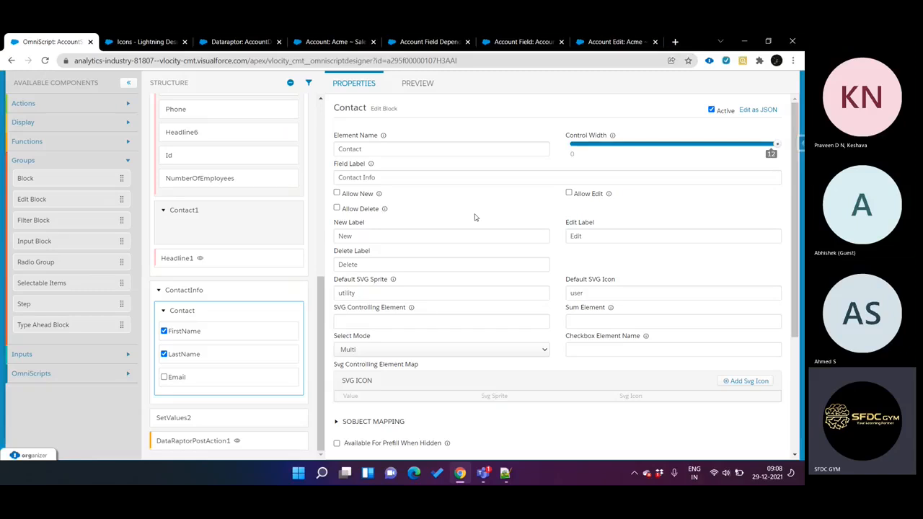
key(super+d)
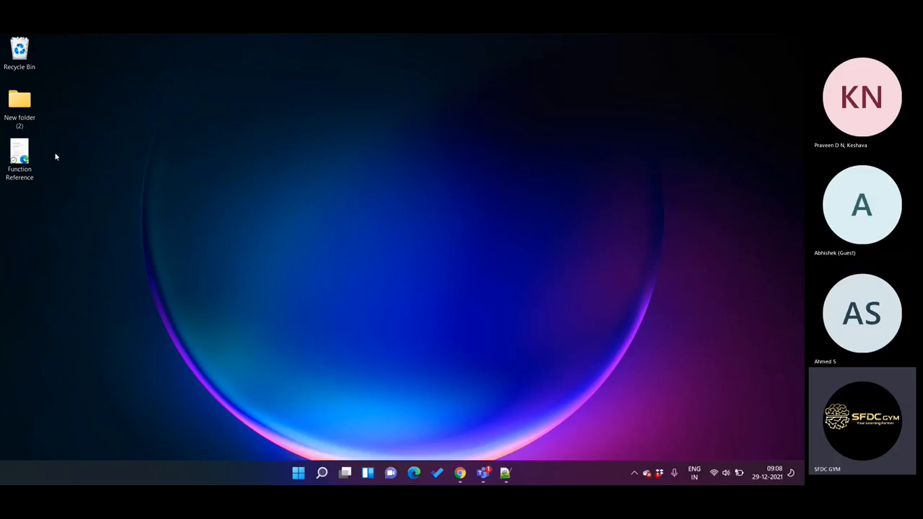
double_click(13, 157)
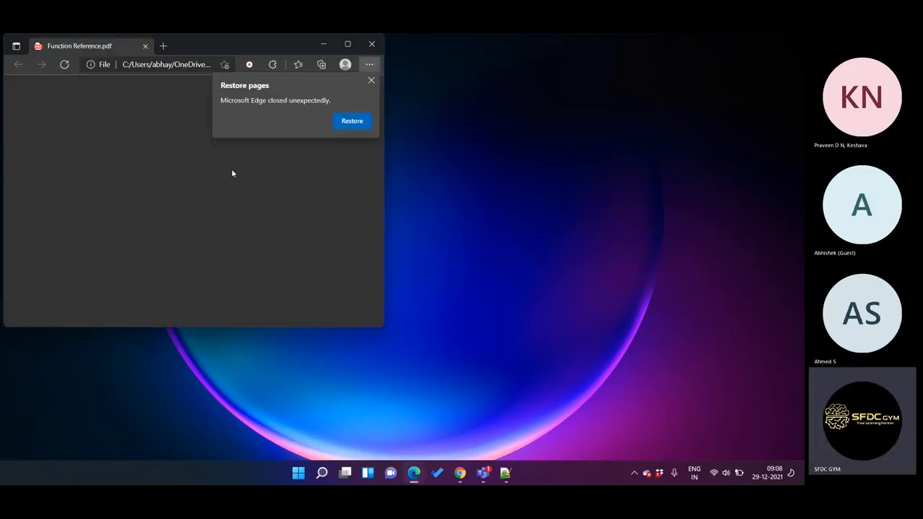
click(372, 81)
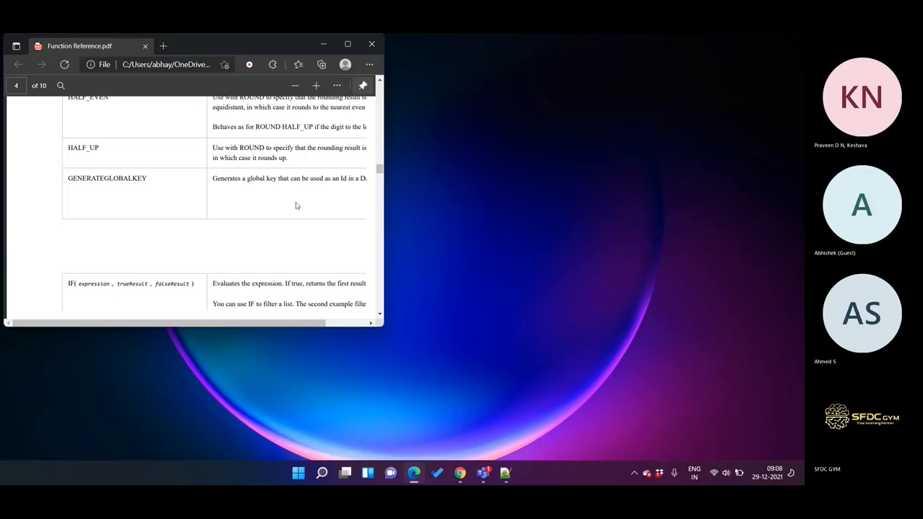
scroll(295, 205, up, 3)
scroll(295, 206, up, 10)
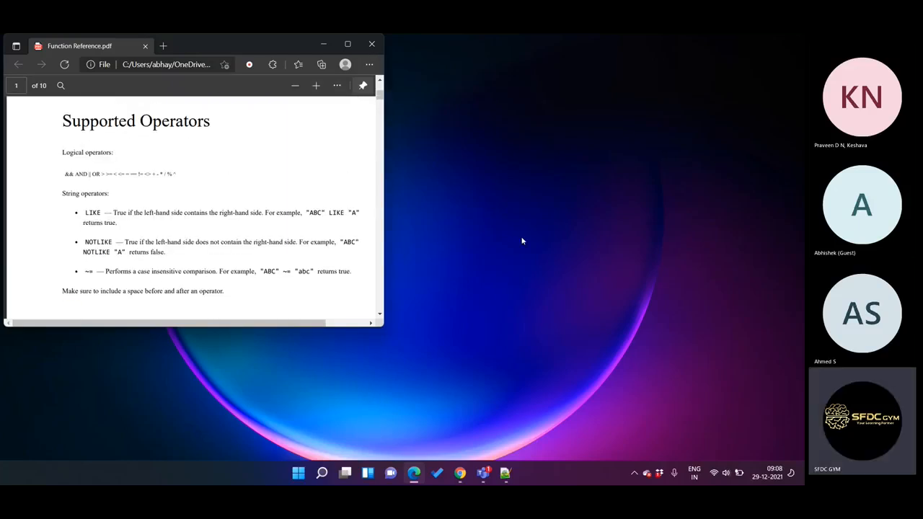
click(323, 44)
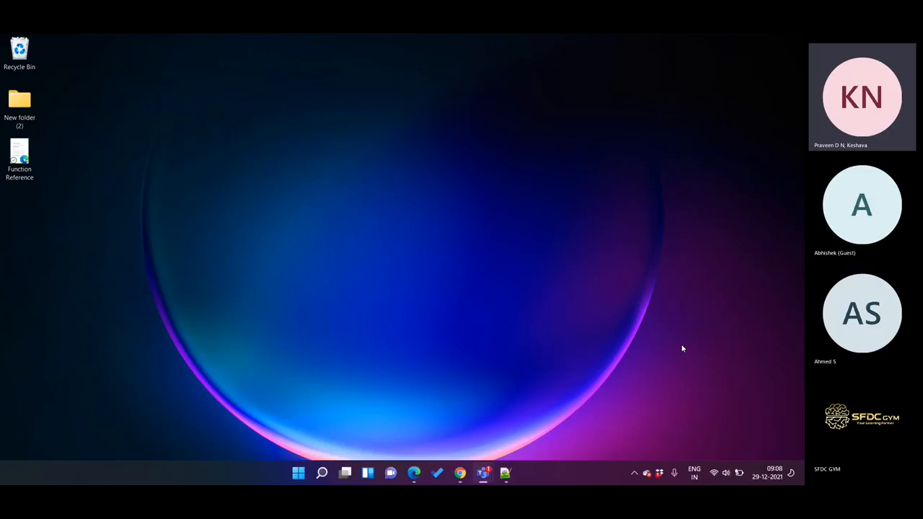
Step: Switch to the Microsoft Teams meeting and stop its recording
click(722, 409)
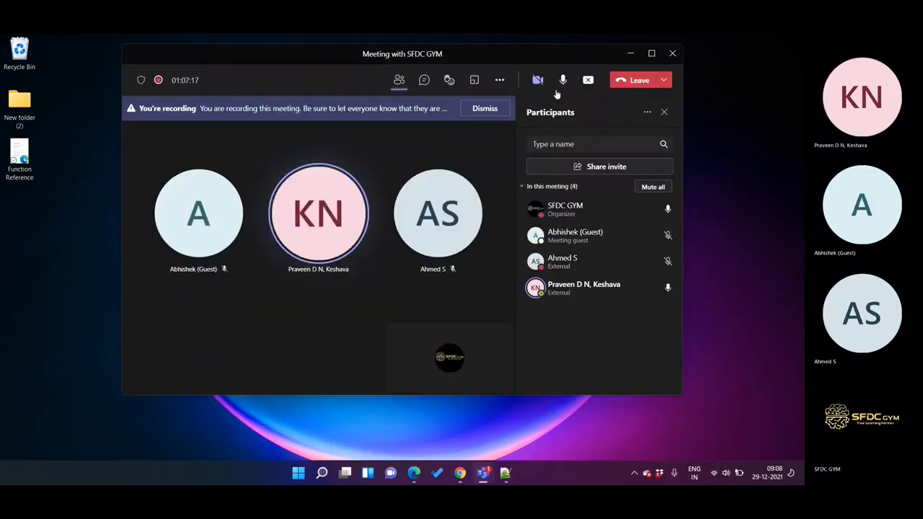
click(501, 81)
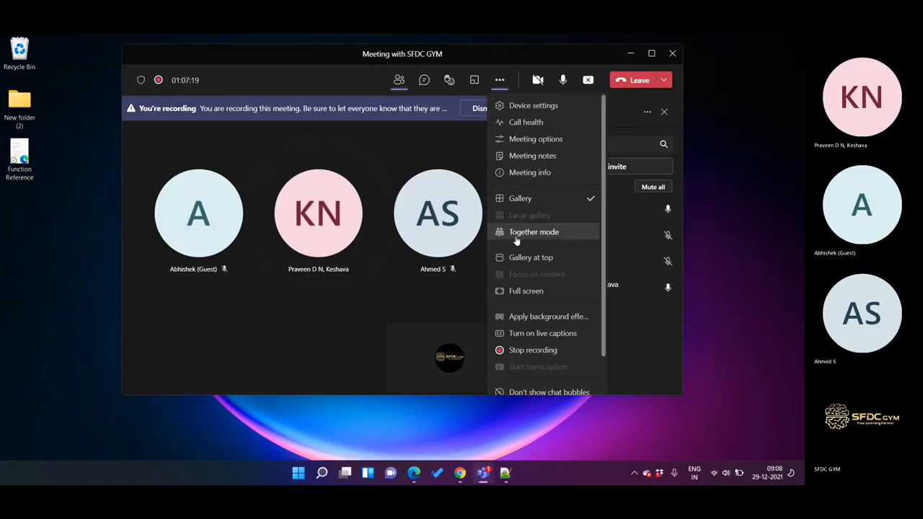
click(541, 350)
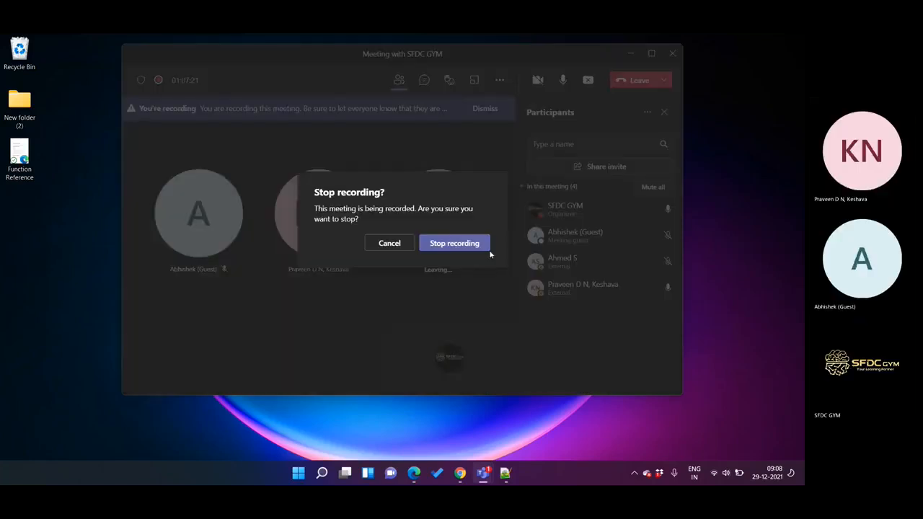